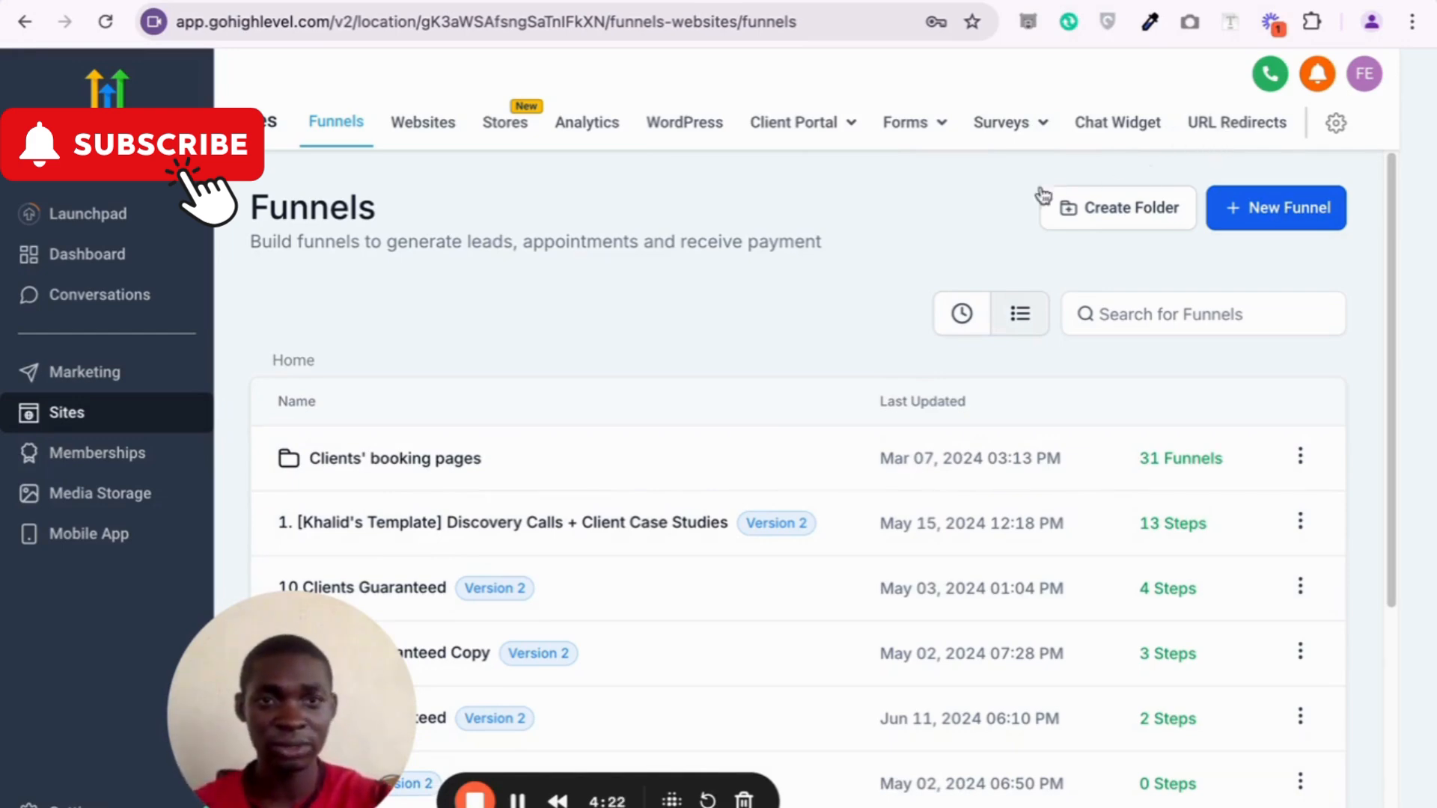
# Open the survey builder to view the existing surveys
pyautogui.moveTo(1001, 144)
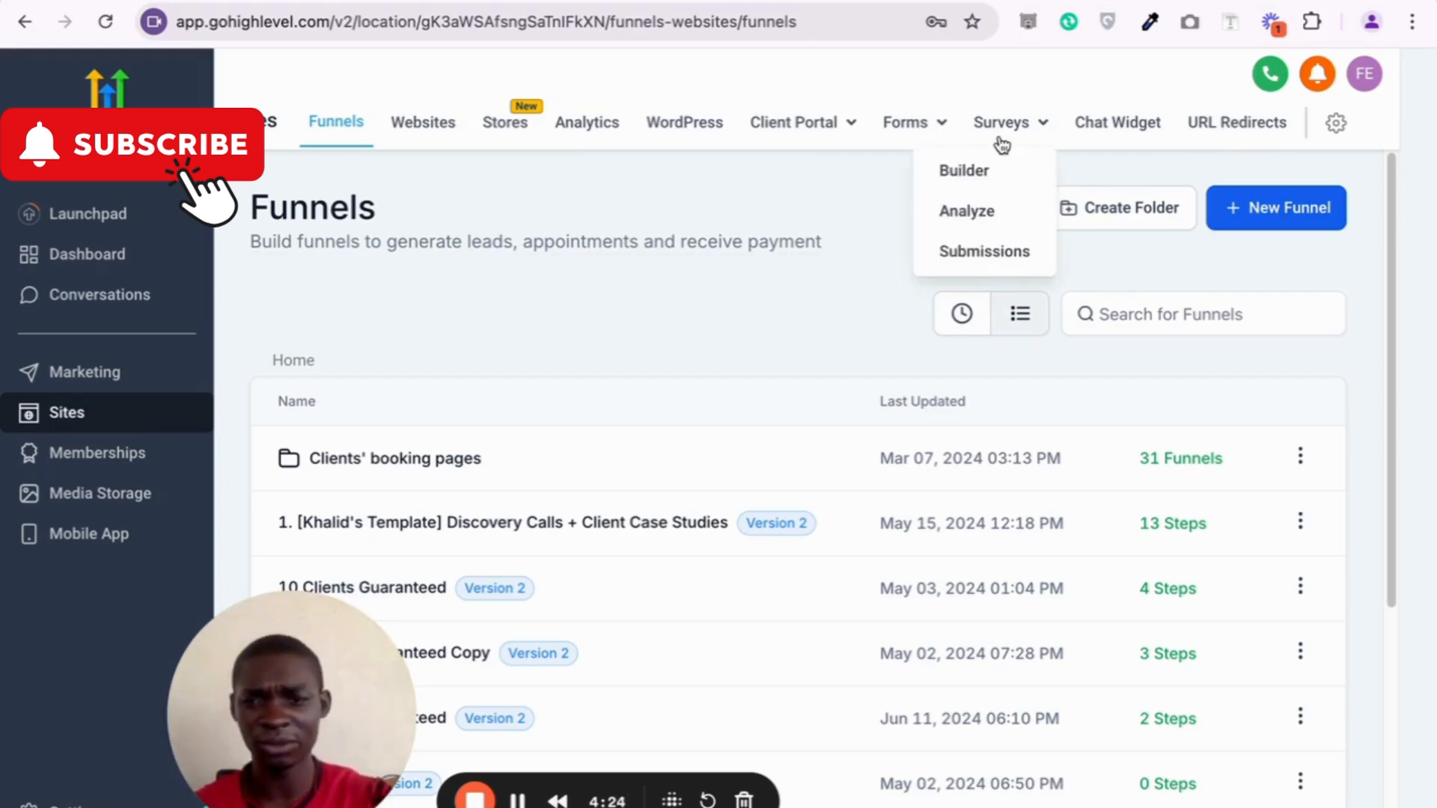
pyautogui.click(965, 173)
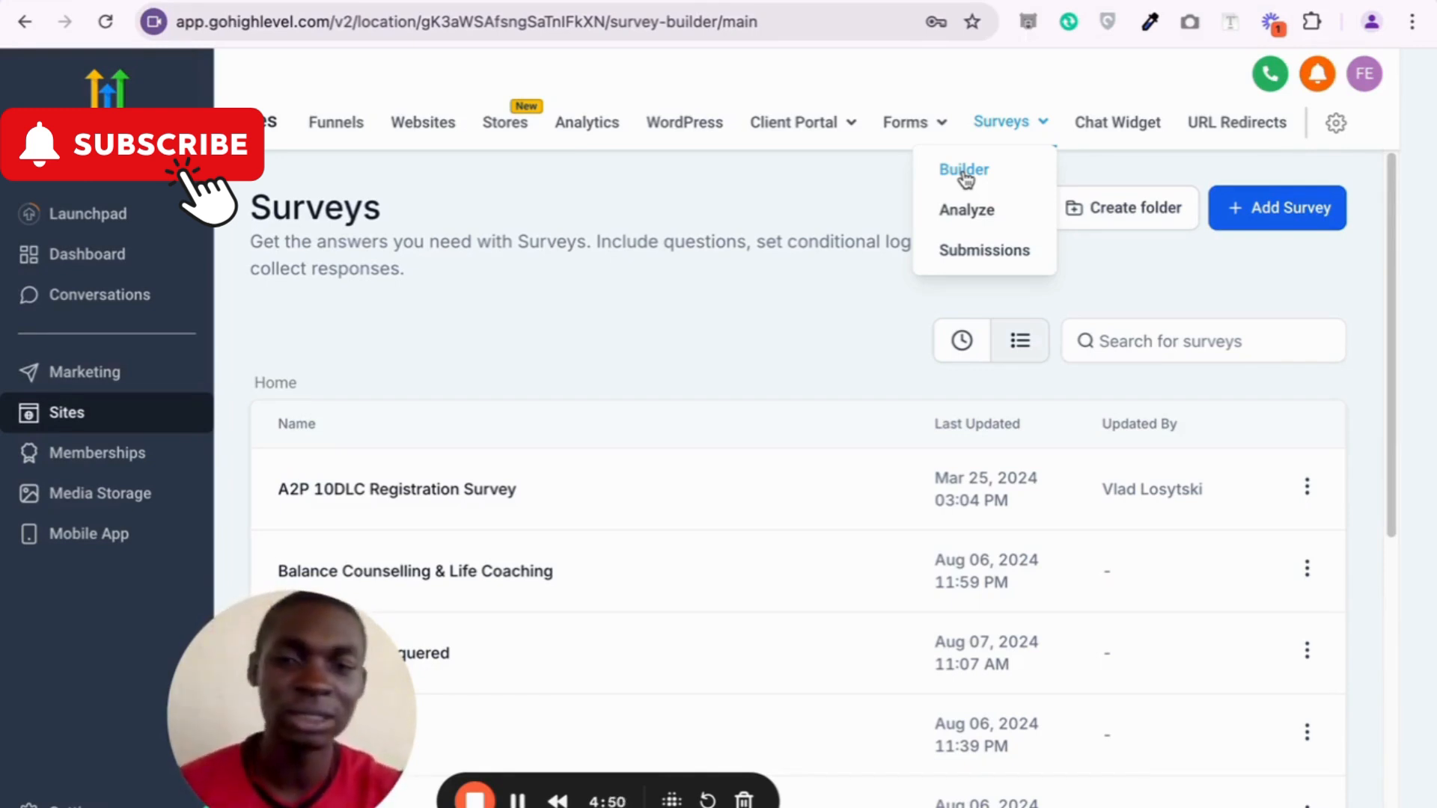
pyautogui.click(965, 171)
# Open the Custom Fields page in the account settings
pyautogui.click(28, 802)
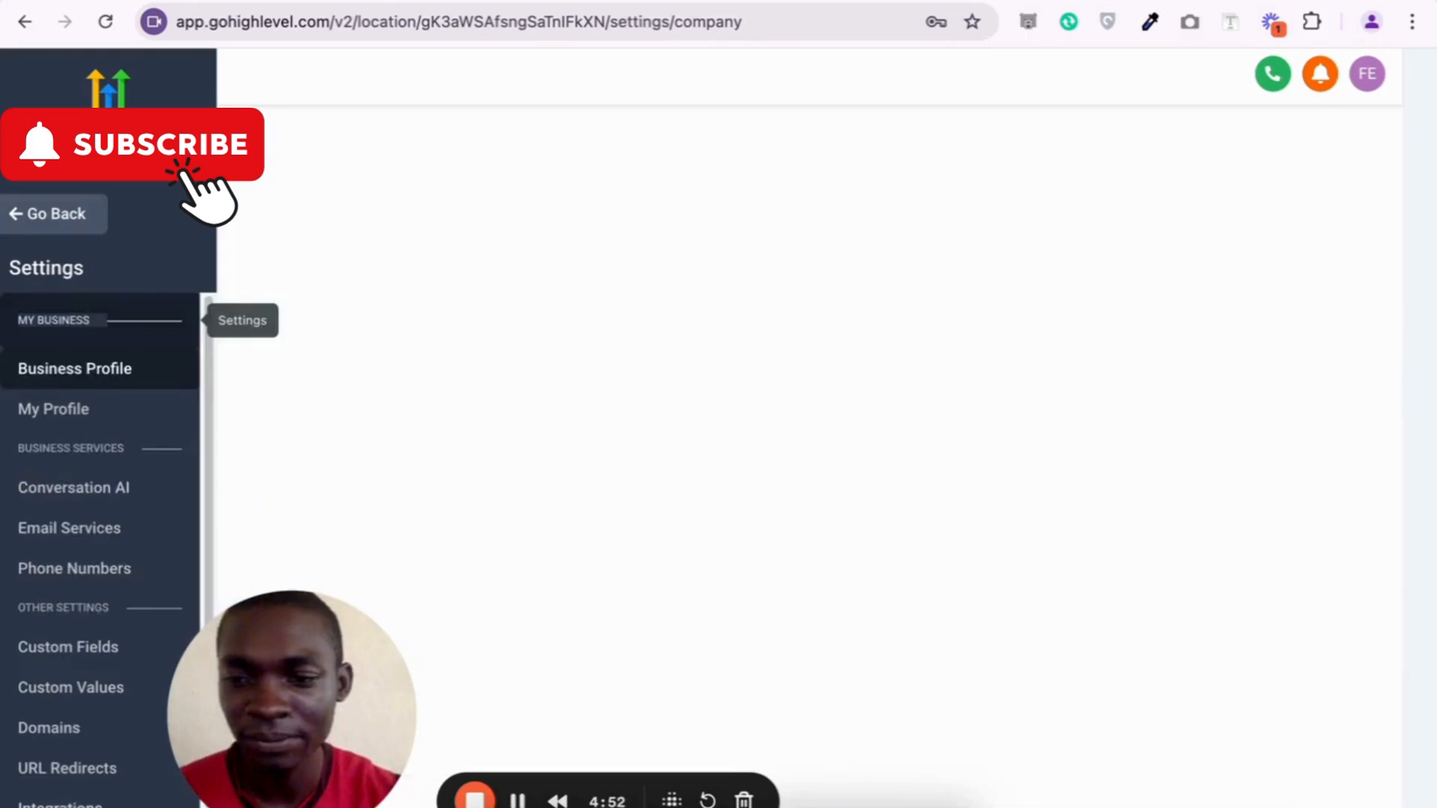
pyautogui.click(69, 460)
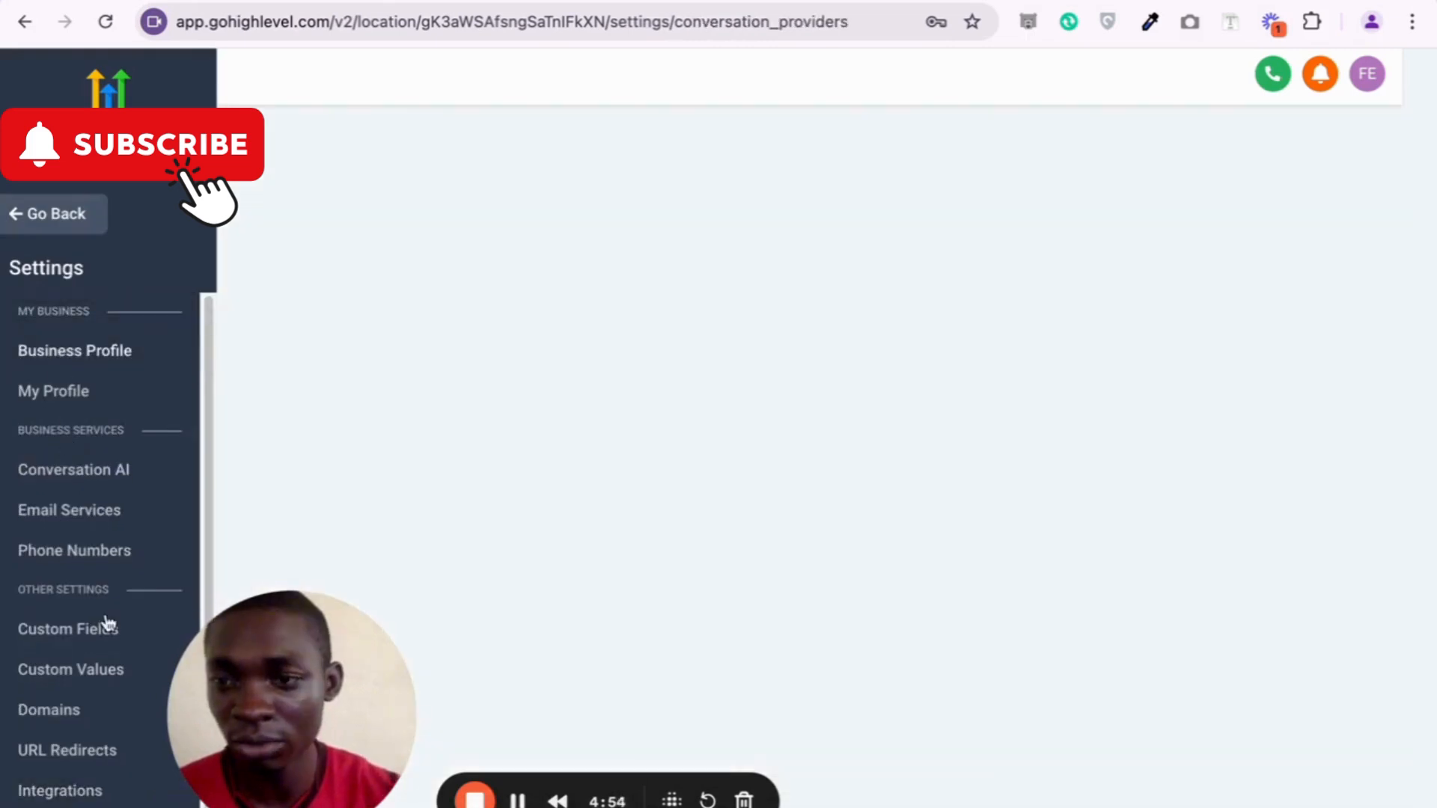
pyautogui.scroll(-1, 106, 617)
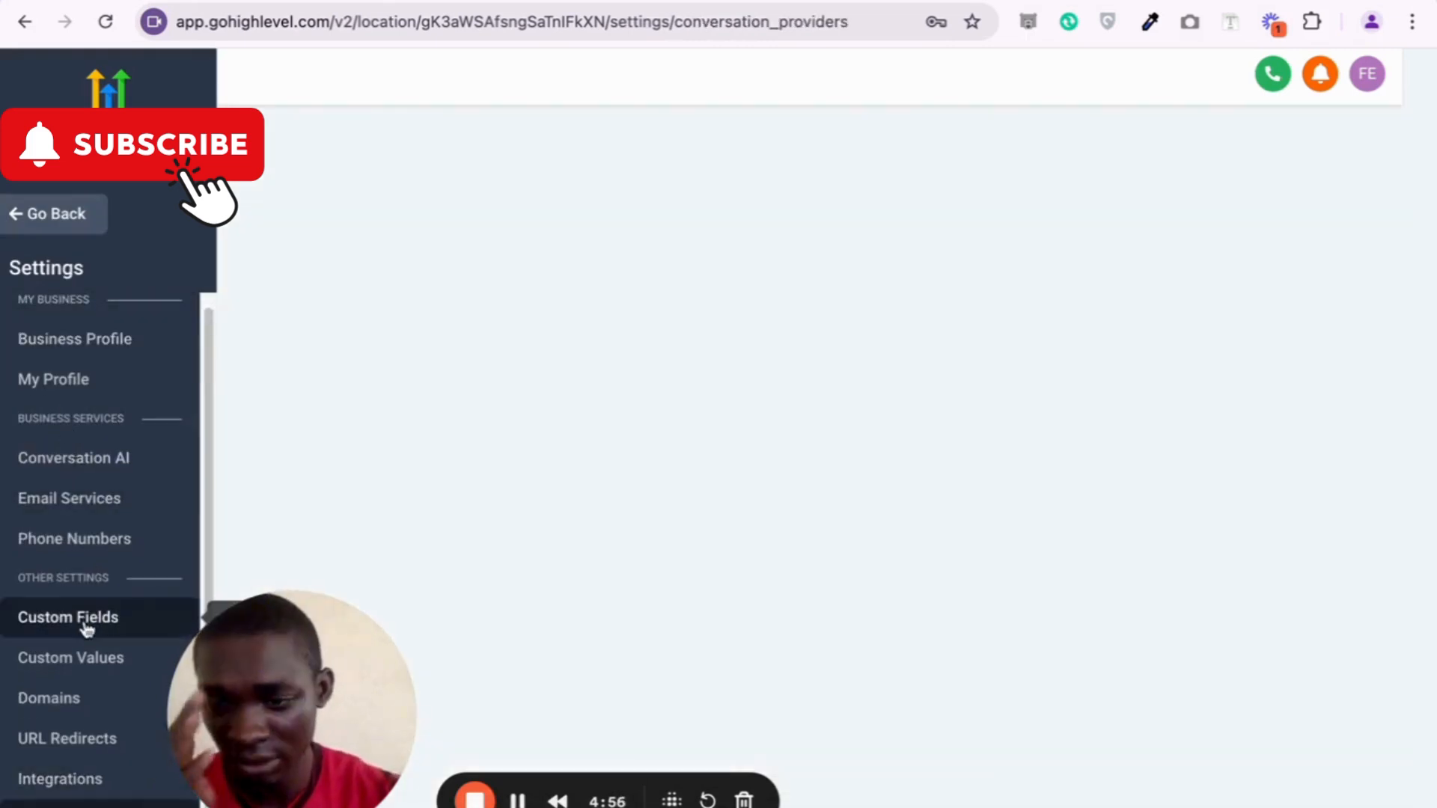
pyautogui.click(85, 627)
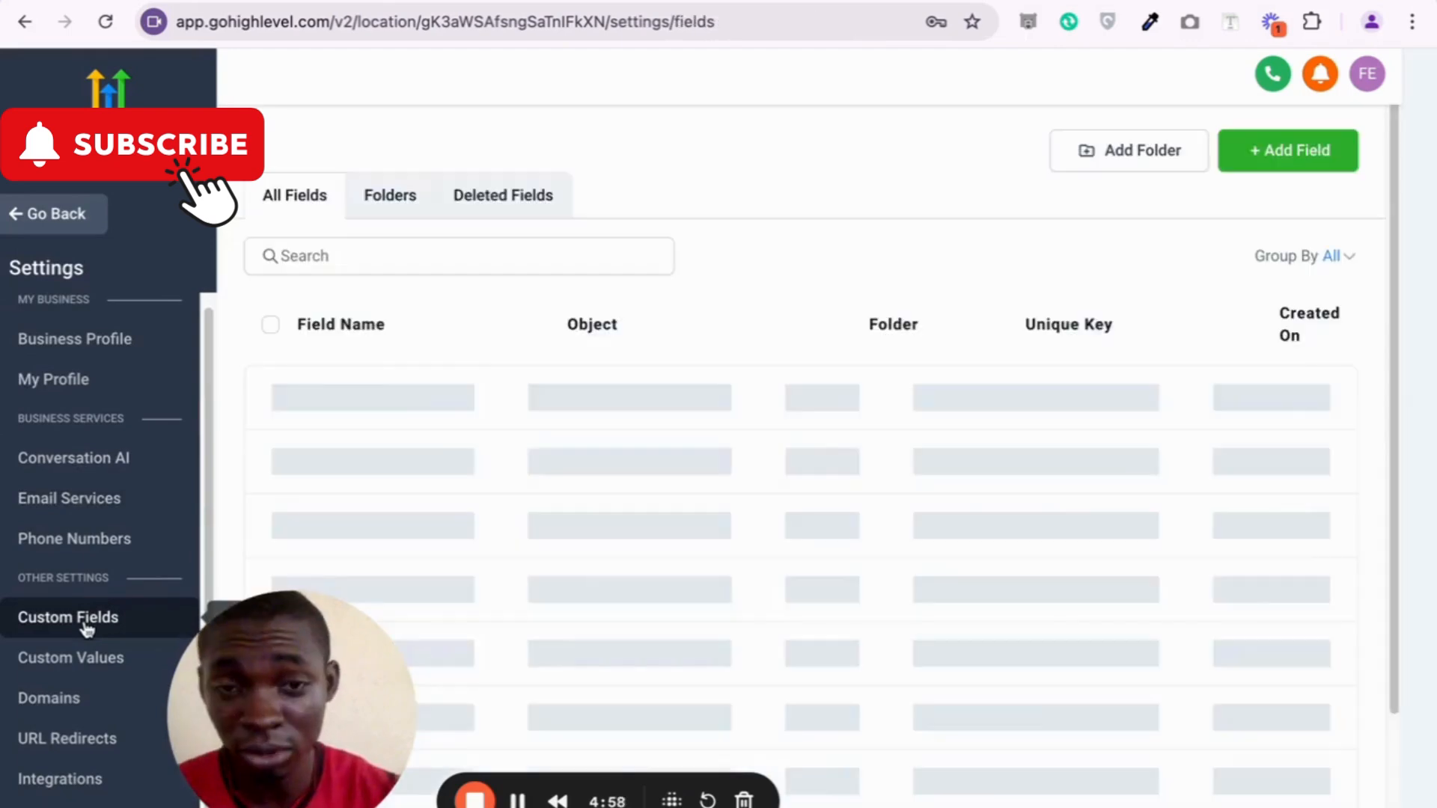
# Create a custom field folder named Survey2 for the Contact object and save it
pyautogui.click(1116, 164)
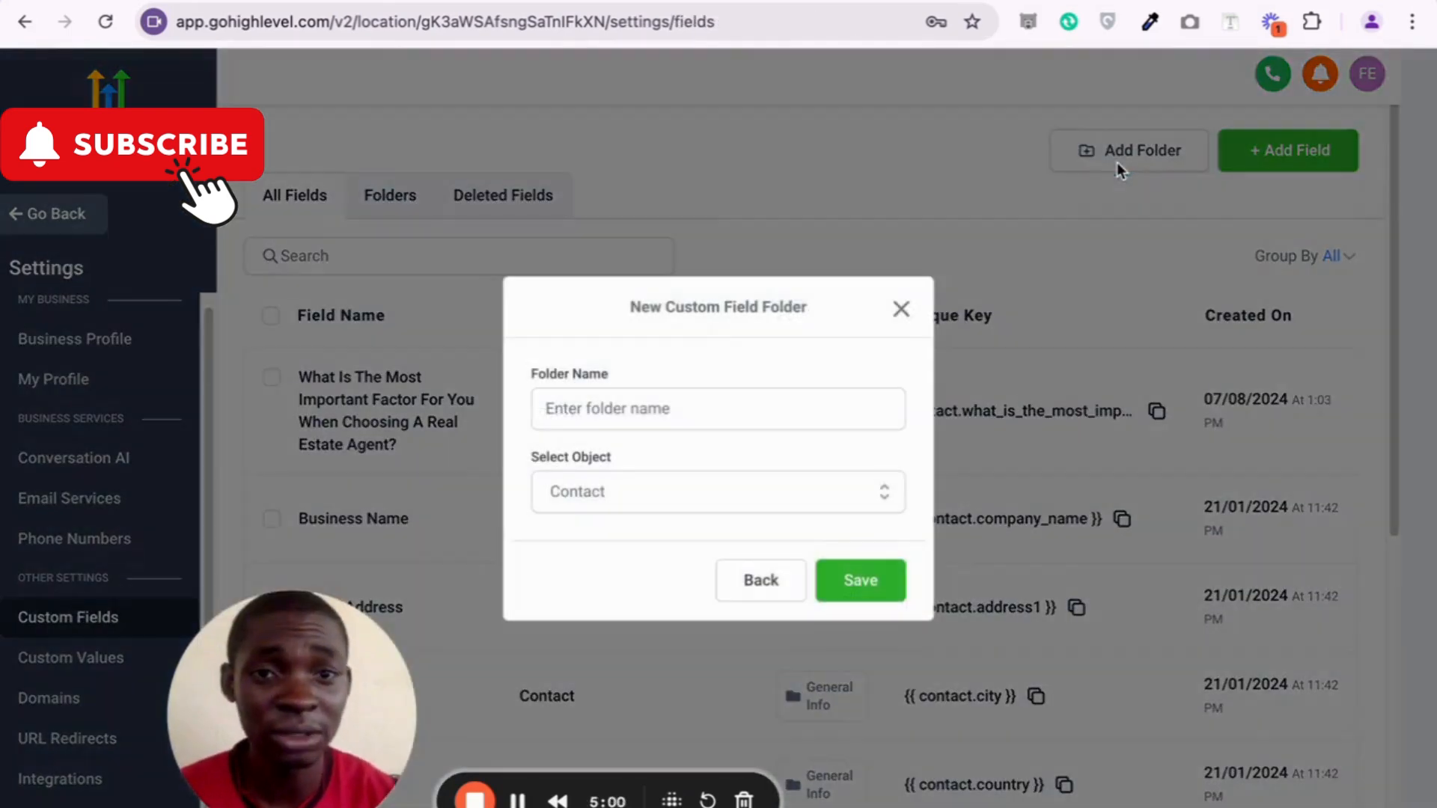
pyautogui.click(680, 411)
pyautogui.write('S')
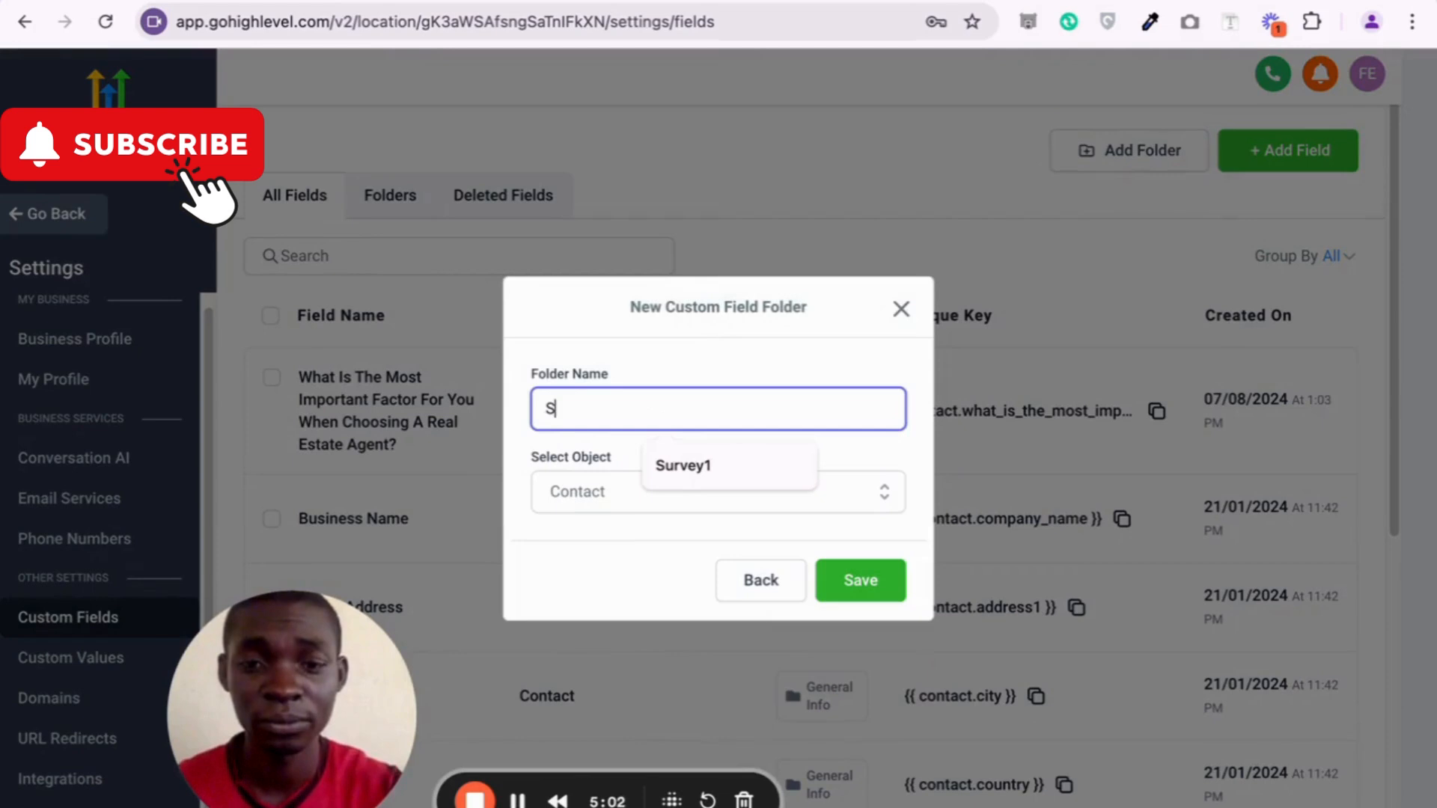
pyautogui.write('urvey2')
pyautogui.click(684, 498)
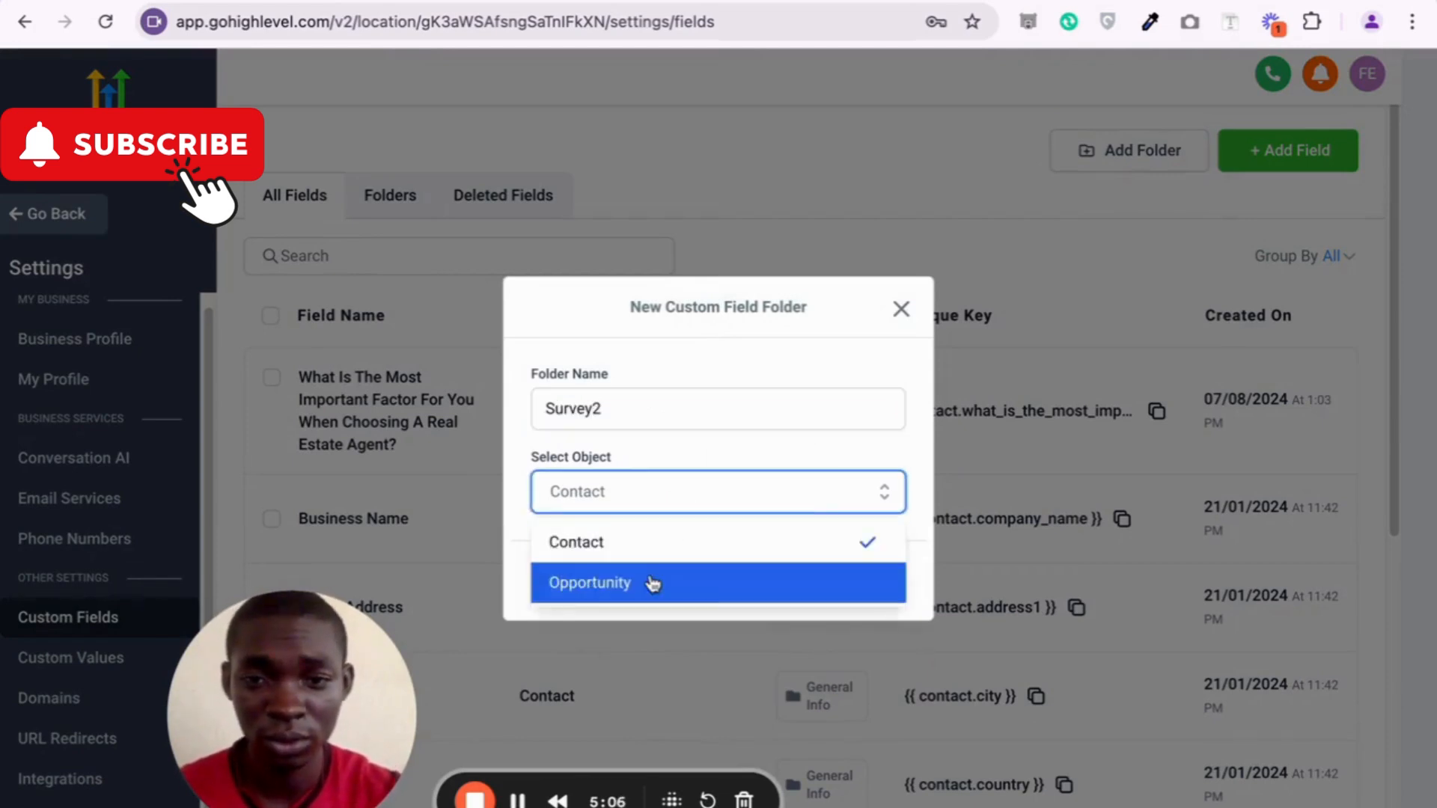
pyautogui.click(636, 550)
pyautogui.click(863, 582)
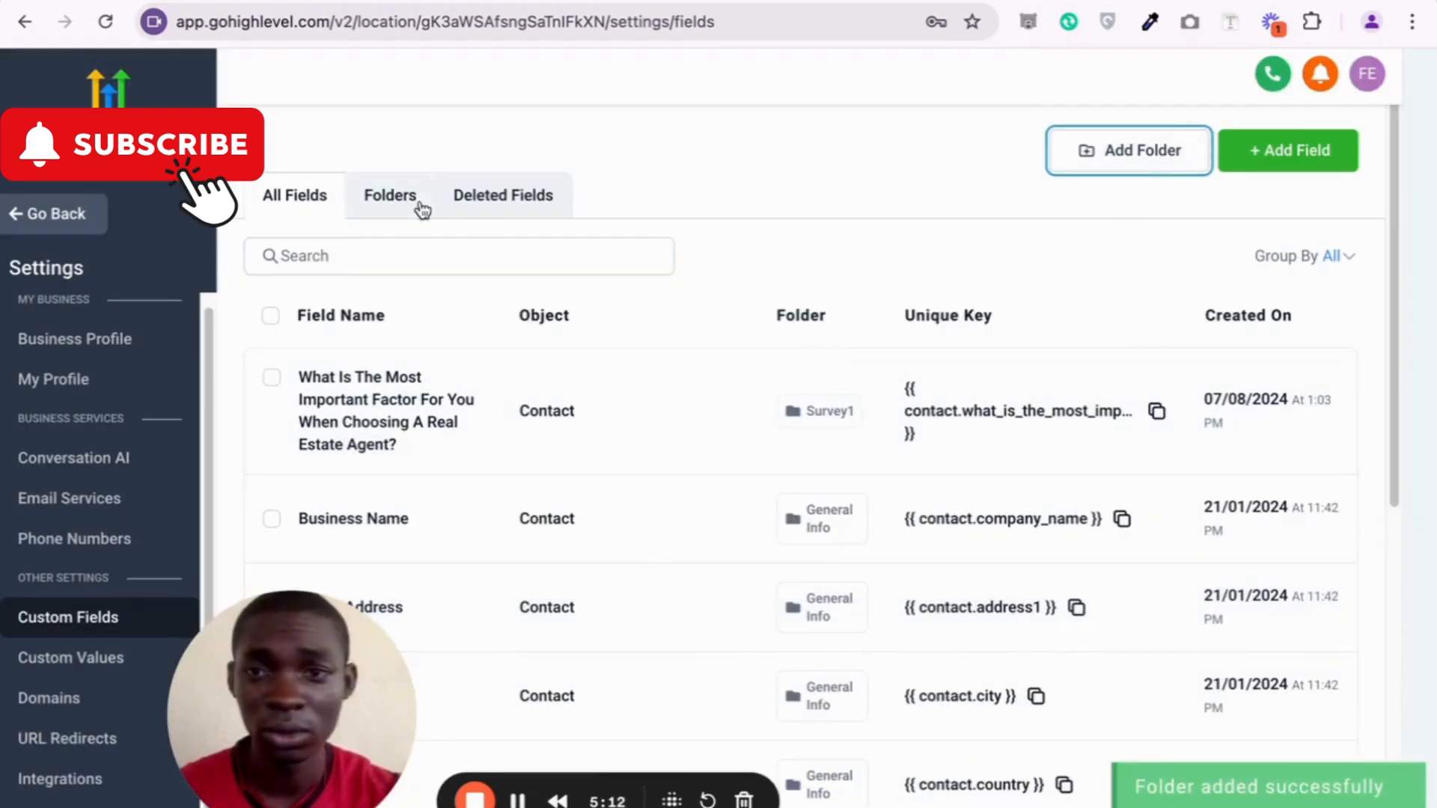
# Open the Survey2 folder and start a new custom field in it
pyautogui.click(378, 196)
pyautogui.scroll(-2, 562, 408)
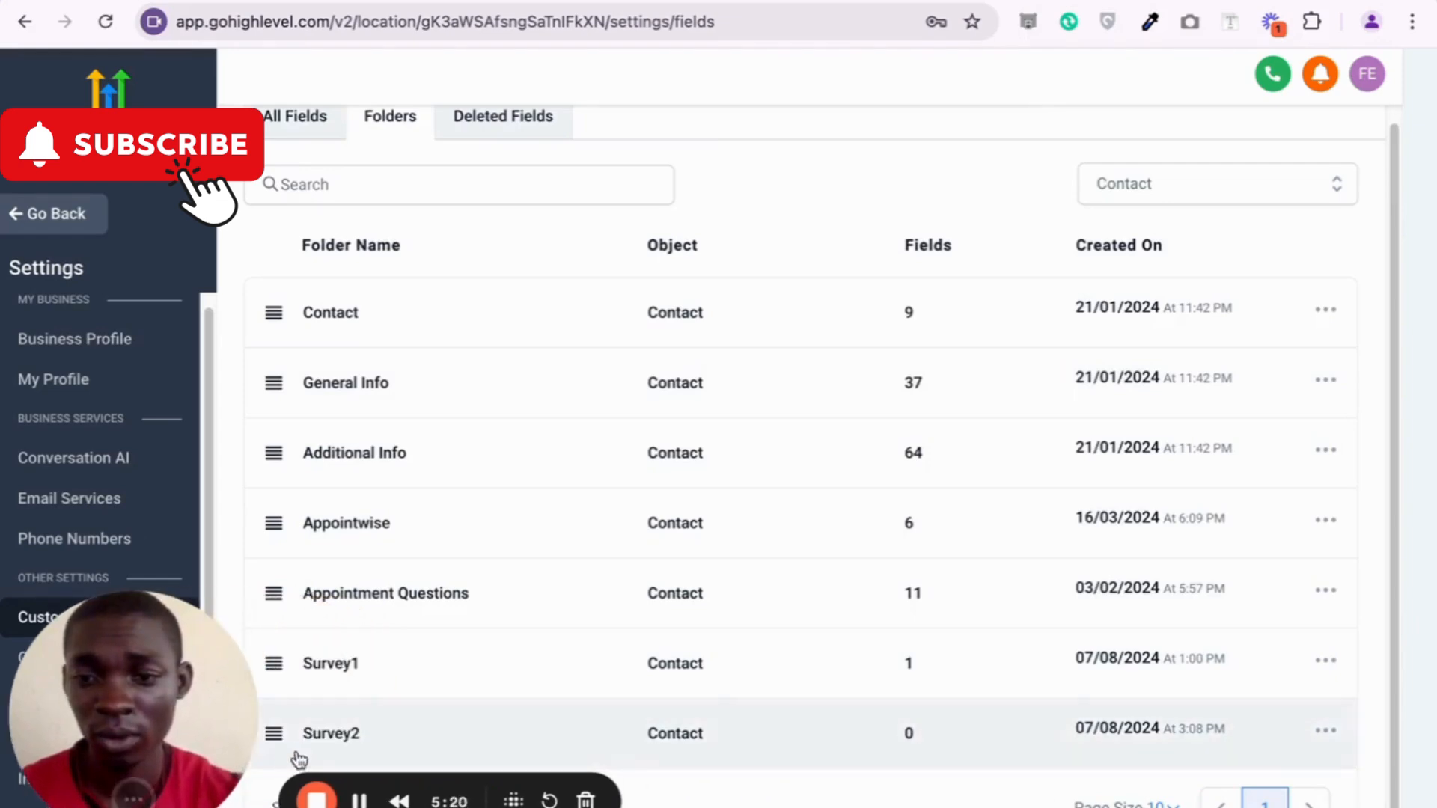
pyautogui.click(329, 737)
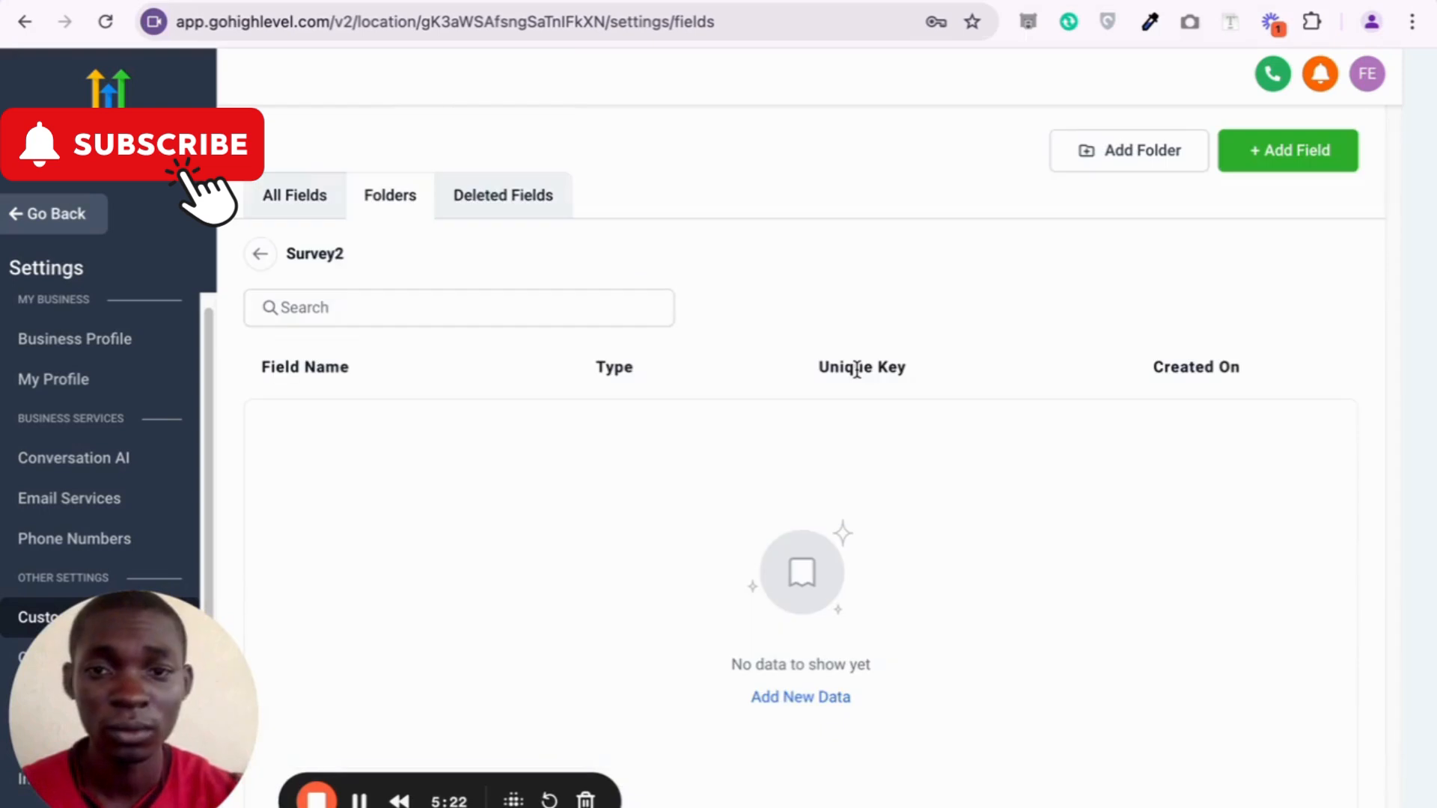
pyautogui.click(1282, 163)
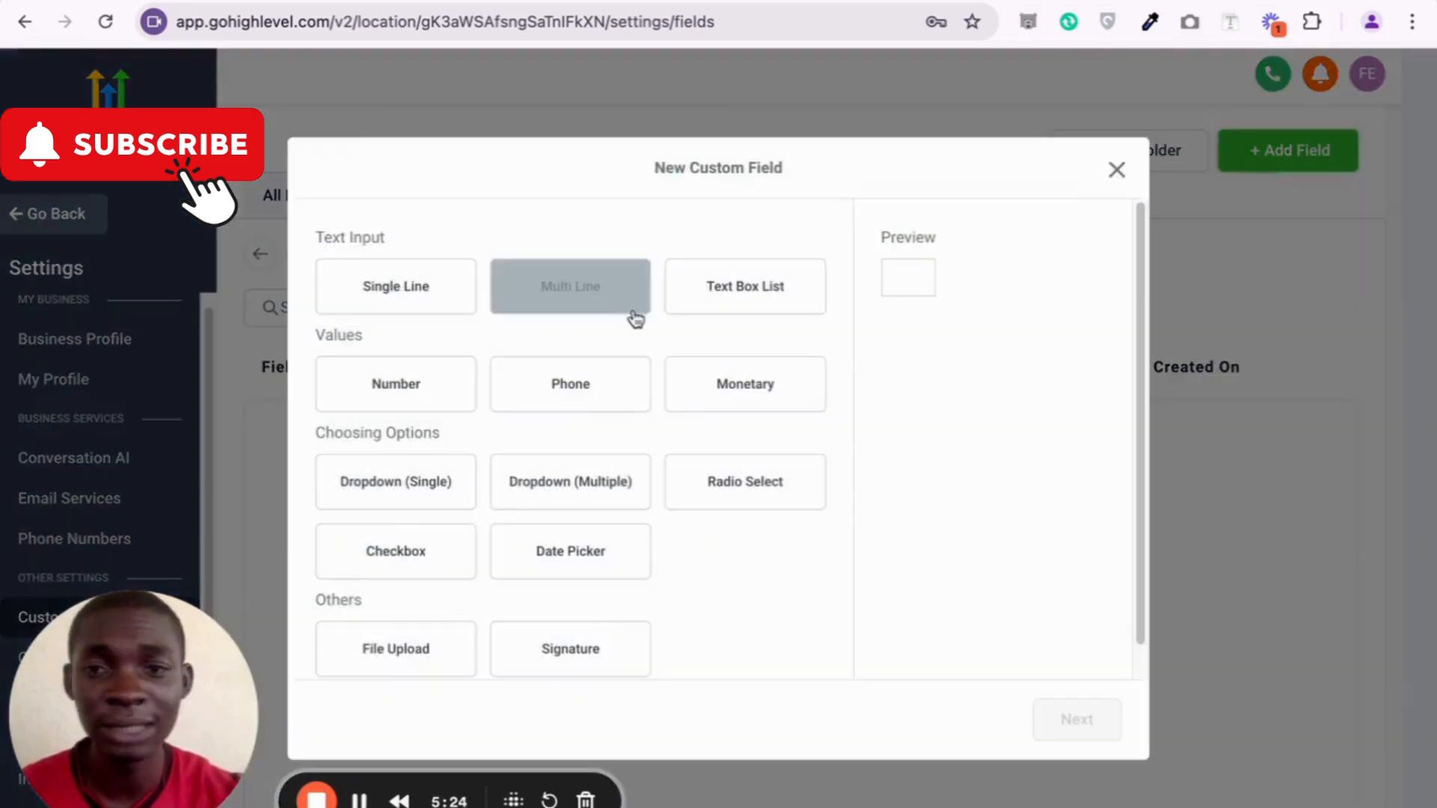
# Preview the available custom field types, including text input, number, phone, monetary, dropdown and checkbox
pyautogui.click(439, 303)
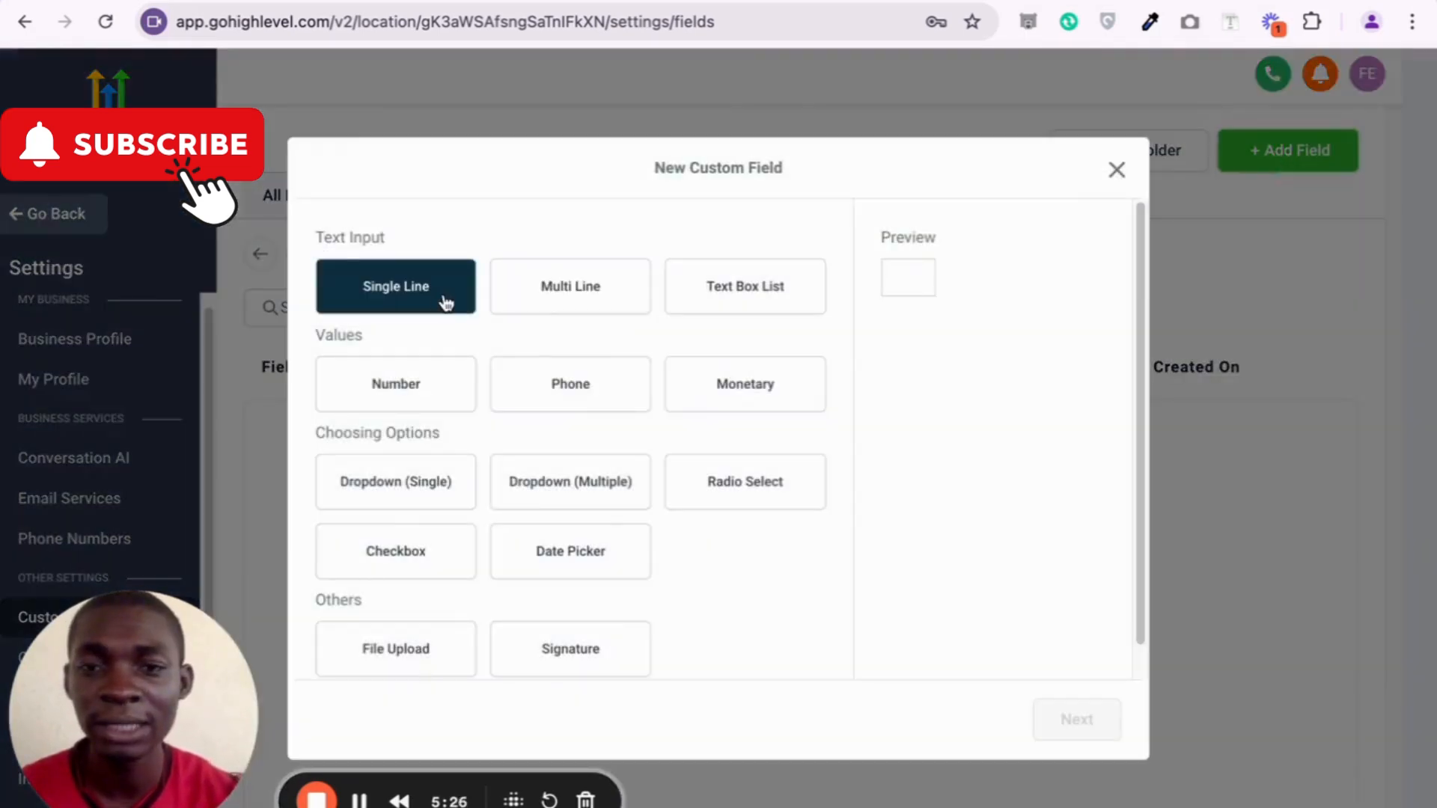
pyautogui.click(596, 303)
pyautogui.click(378, 297)
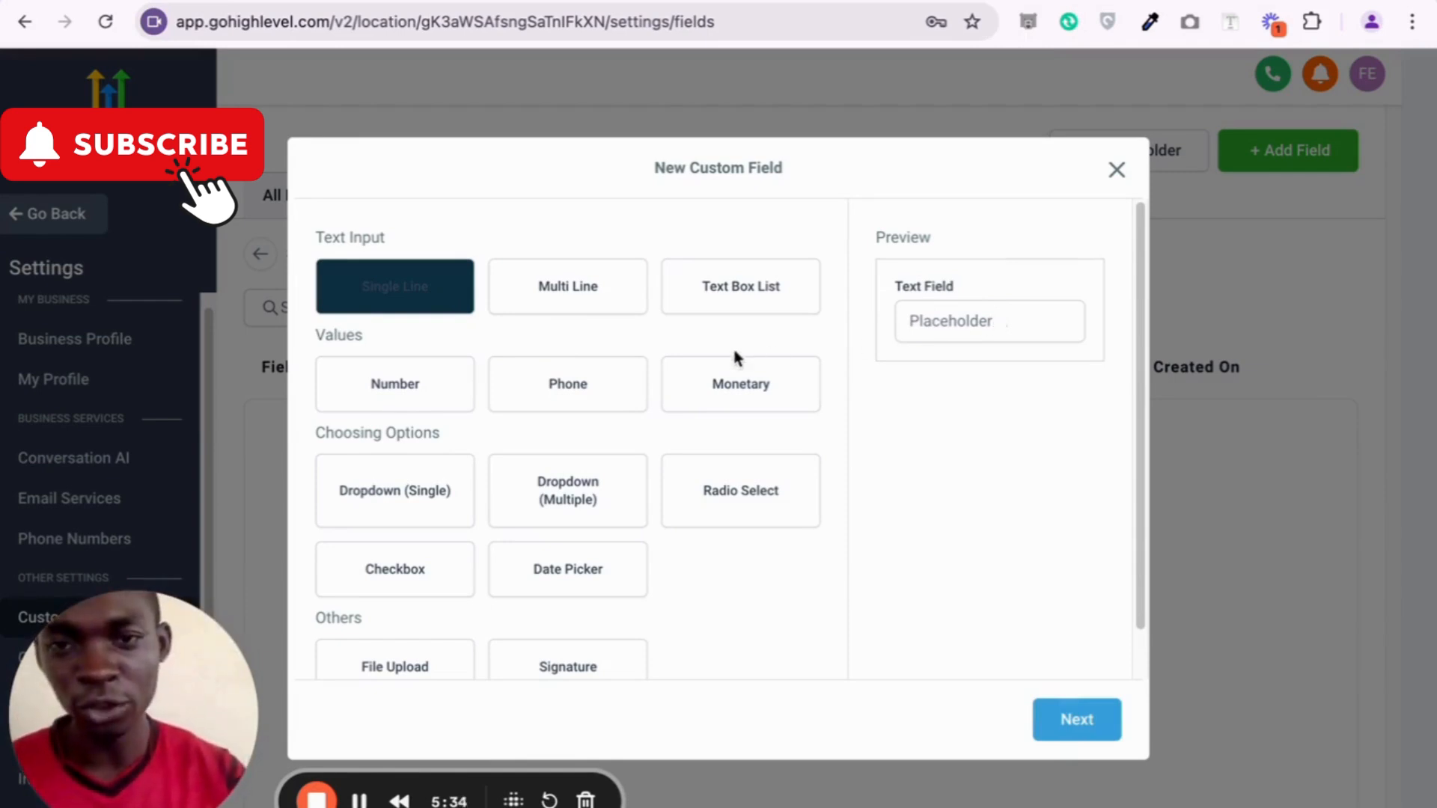
pyautogui.click(618, 306)
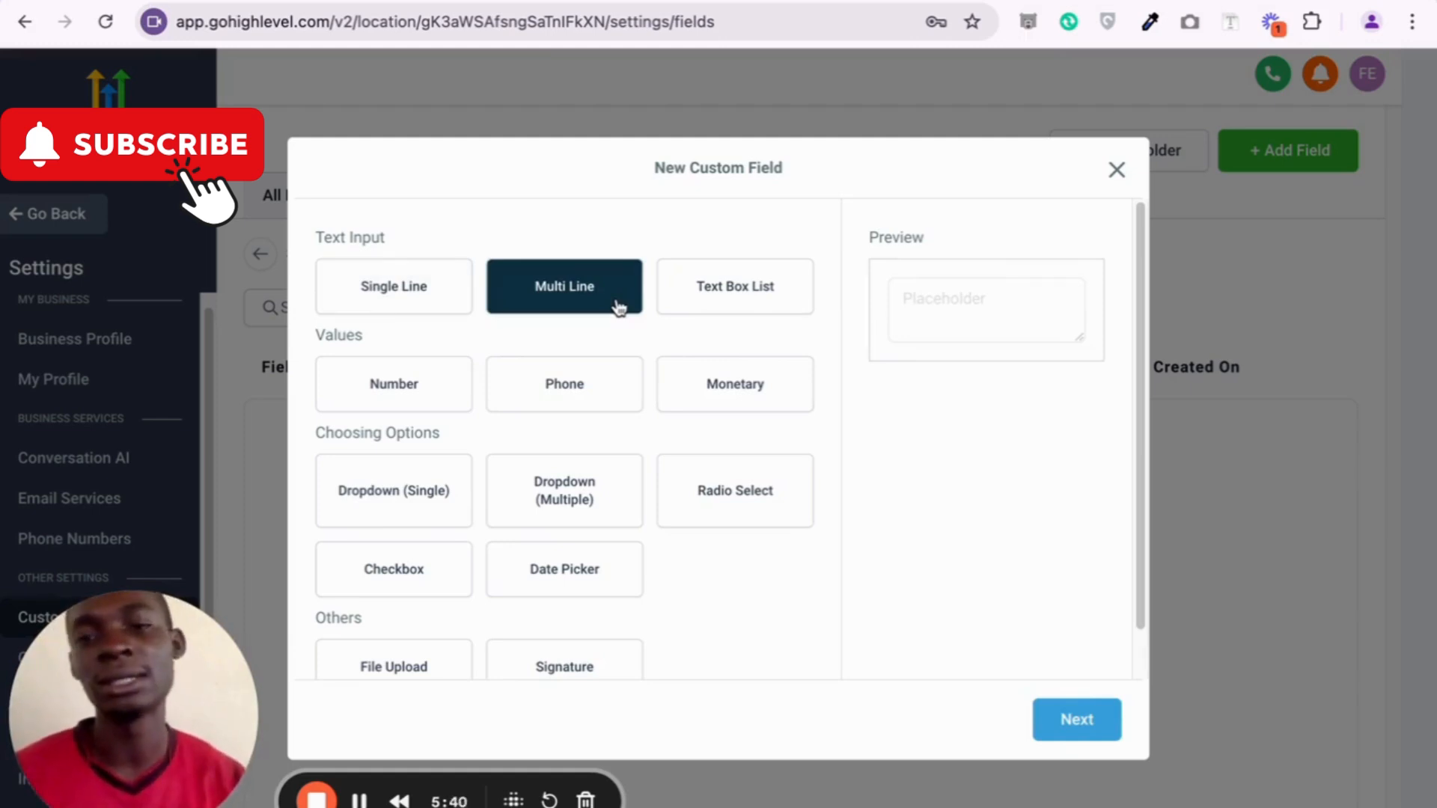
pyautogui.click(745, 279)
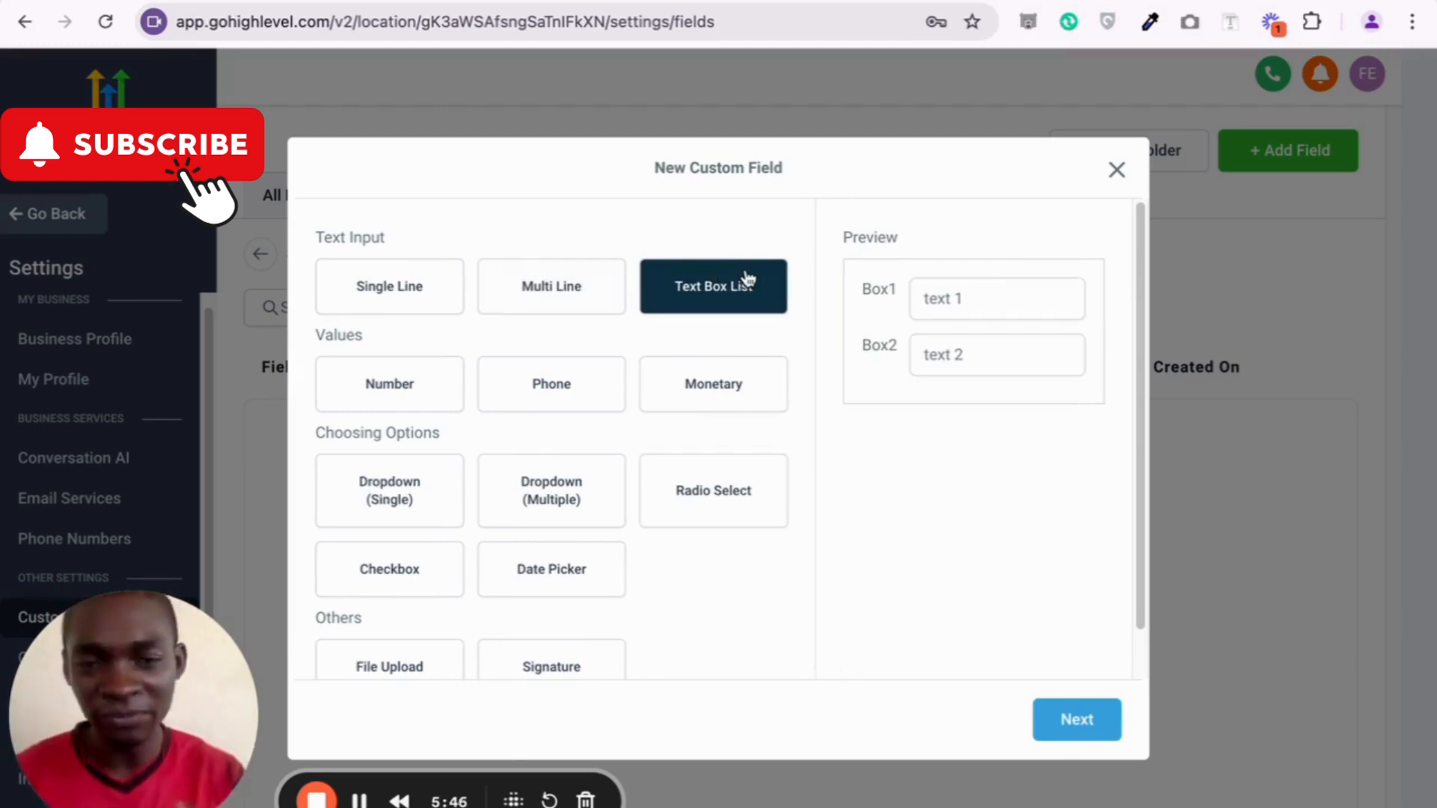
pyautogui.click(402, 386)
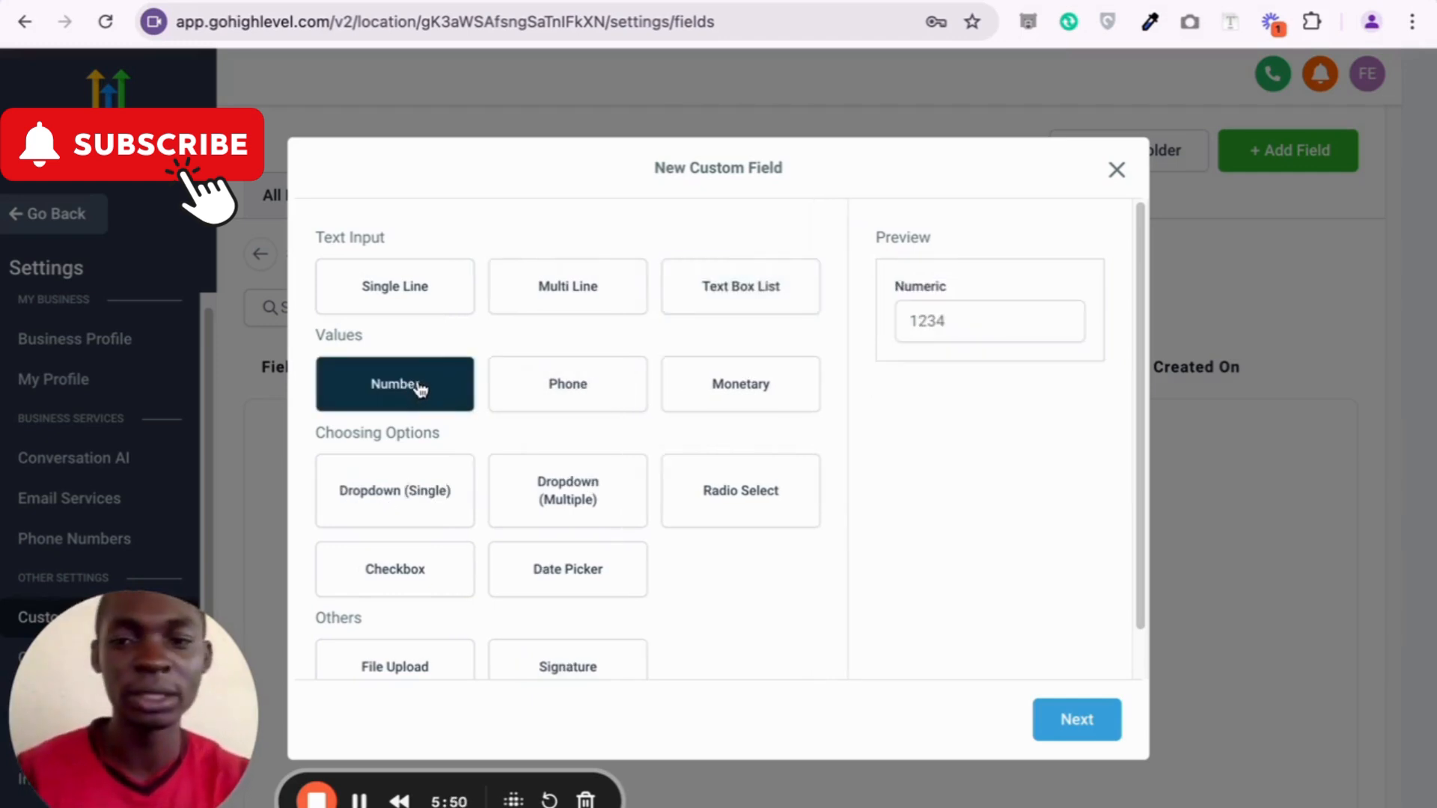
pyautogui.click(580, 387)
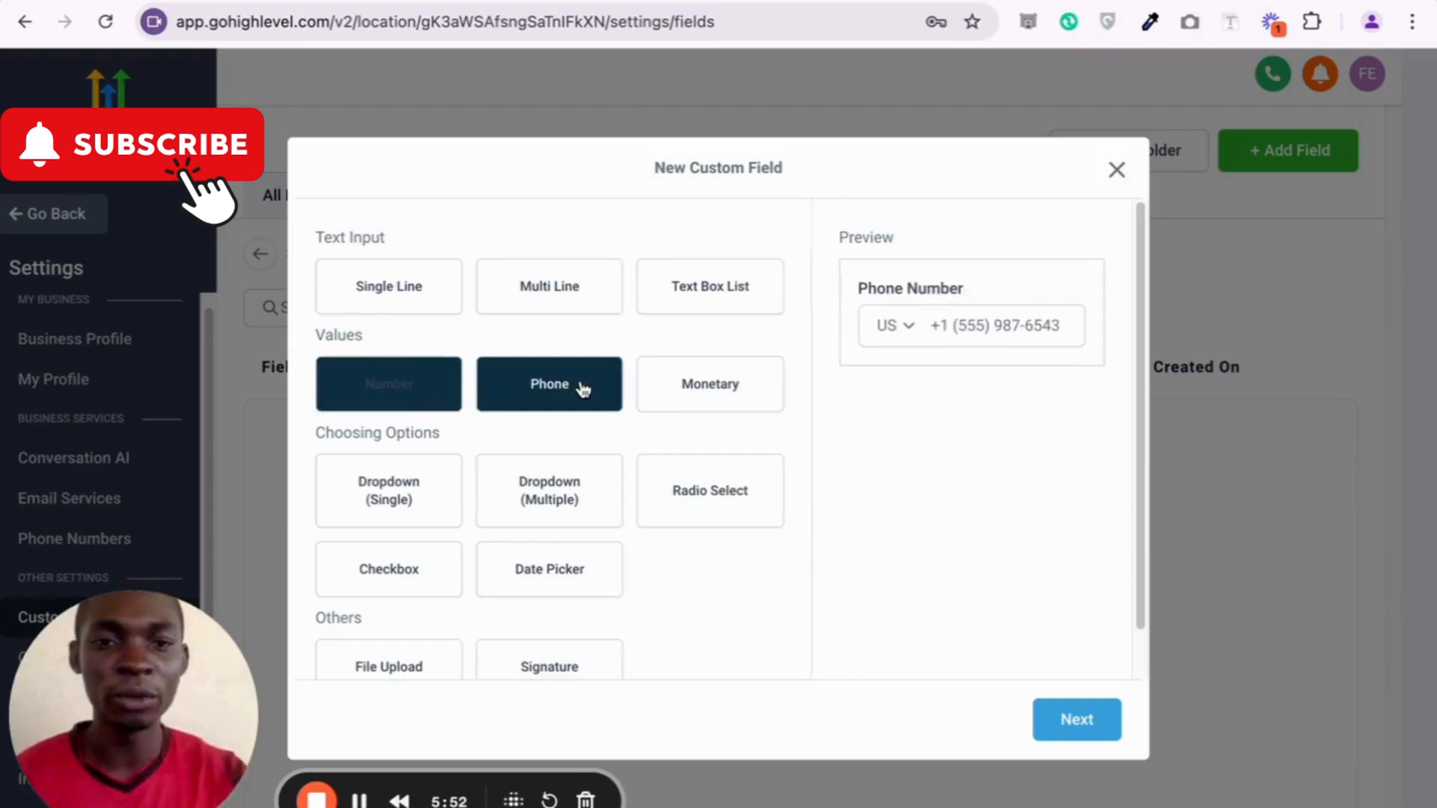
pyautogui.click(724, 400)
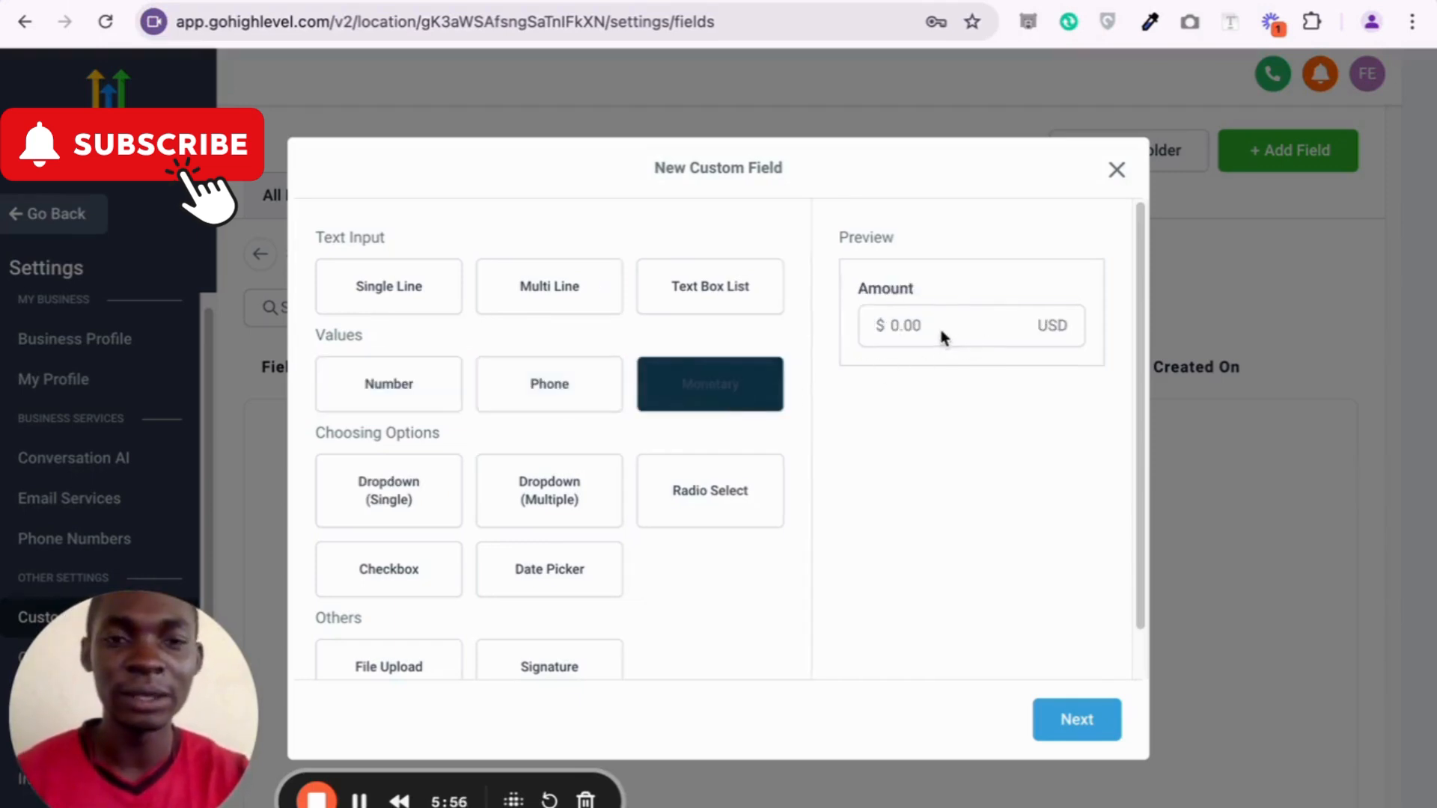
pyautogui.click(399, 500)
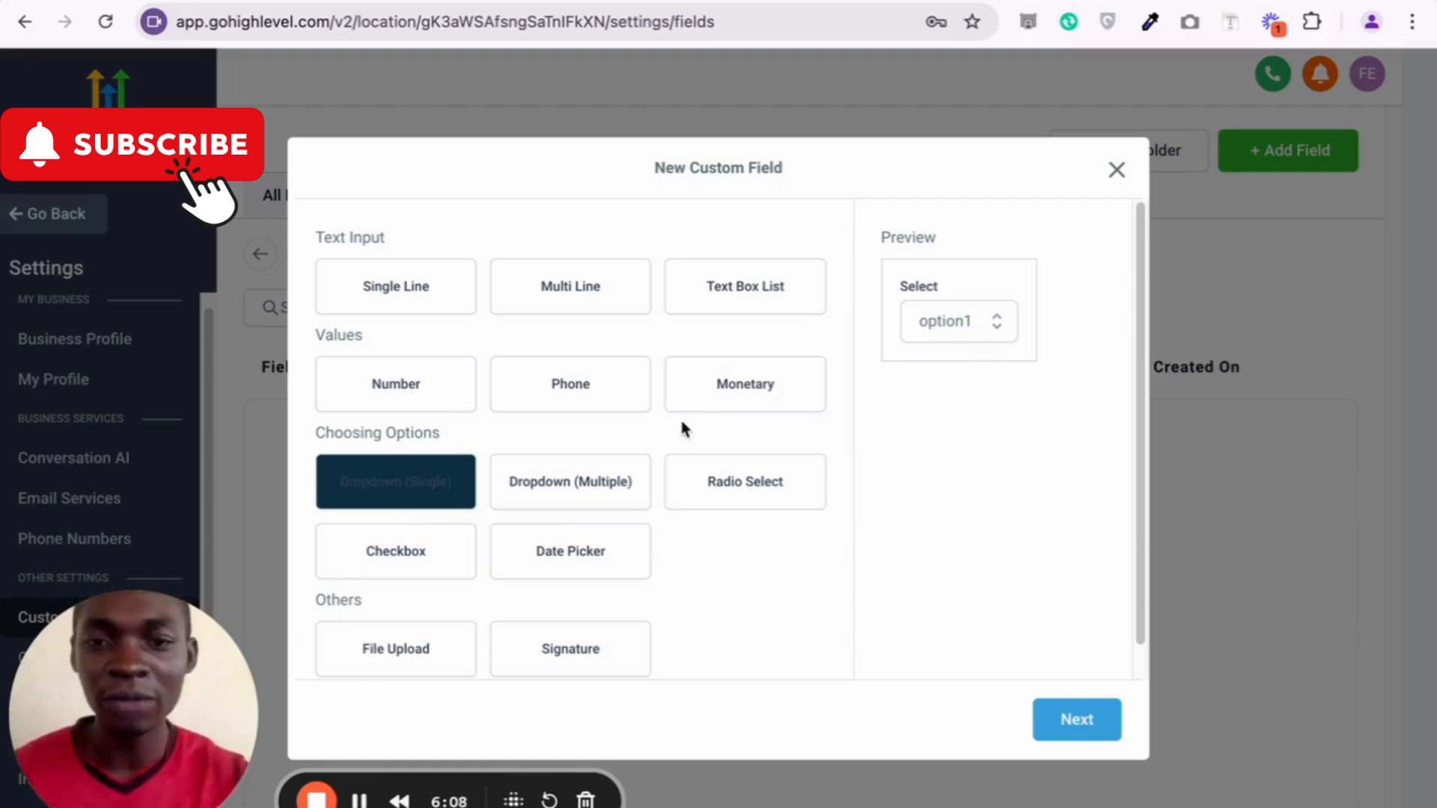
pyautogui.click(602, 481)
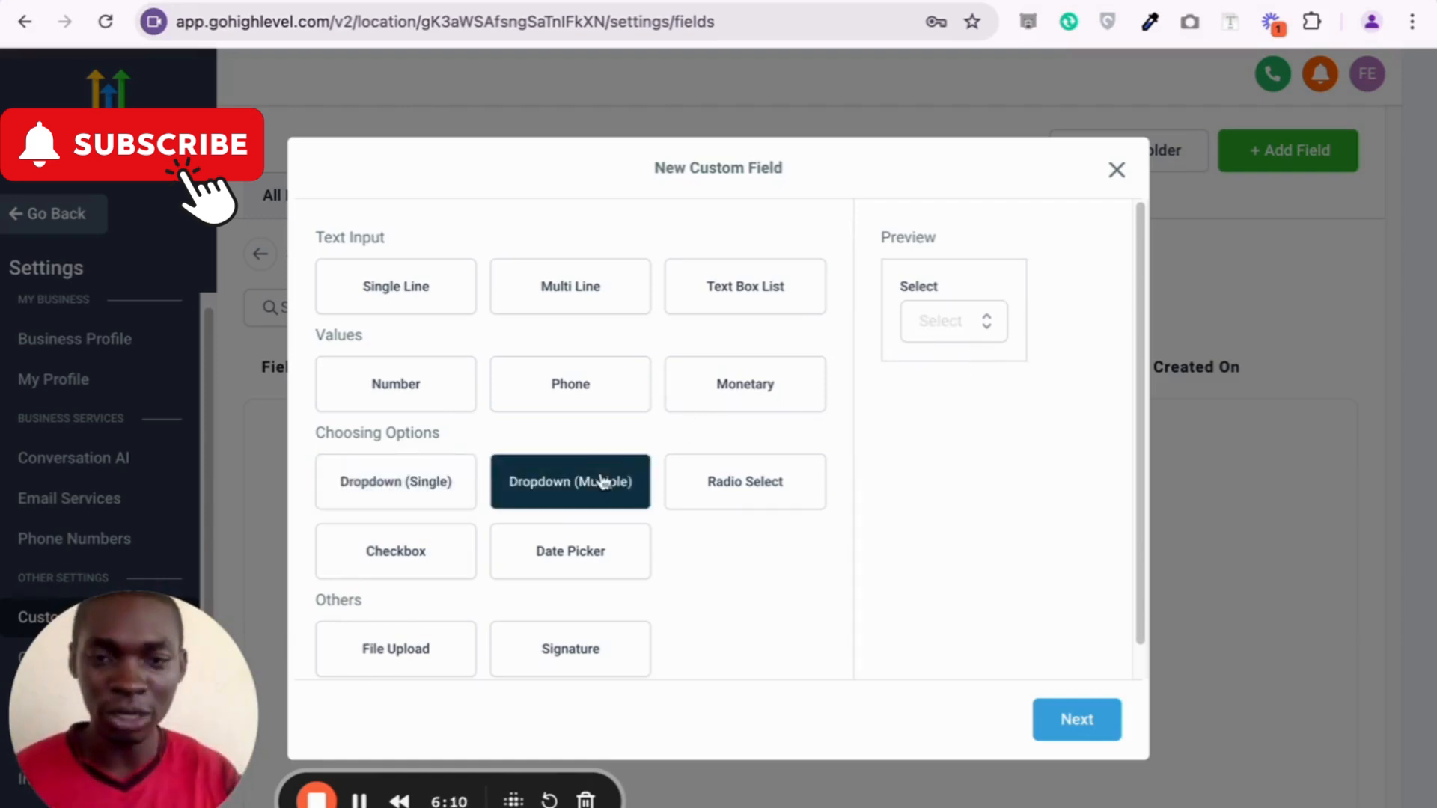
pyautogui.click(786, 490)
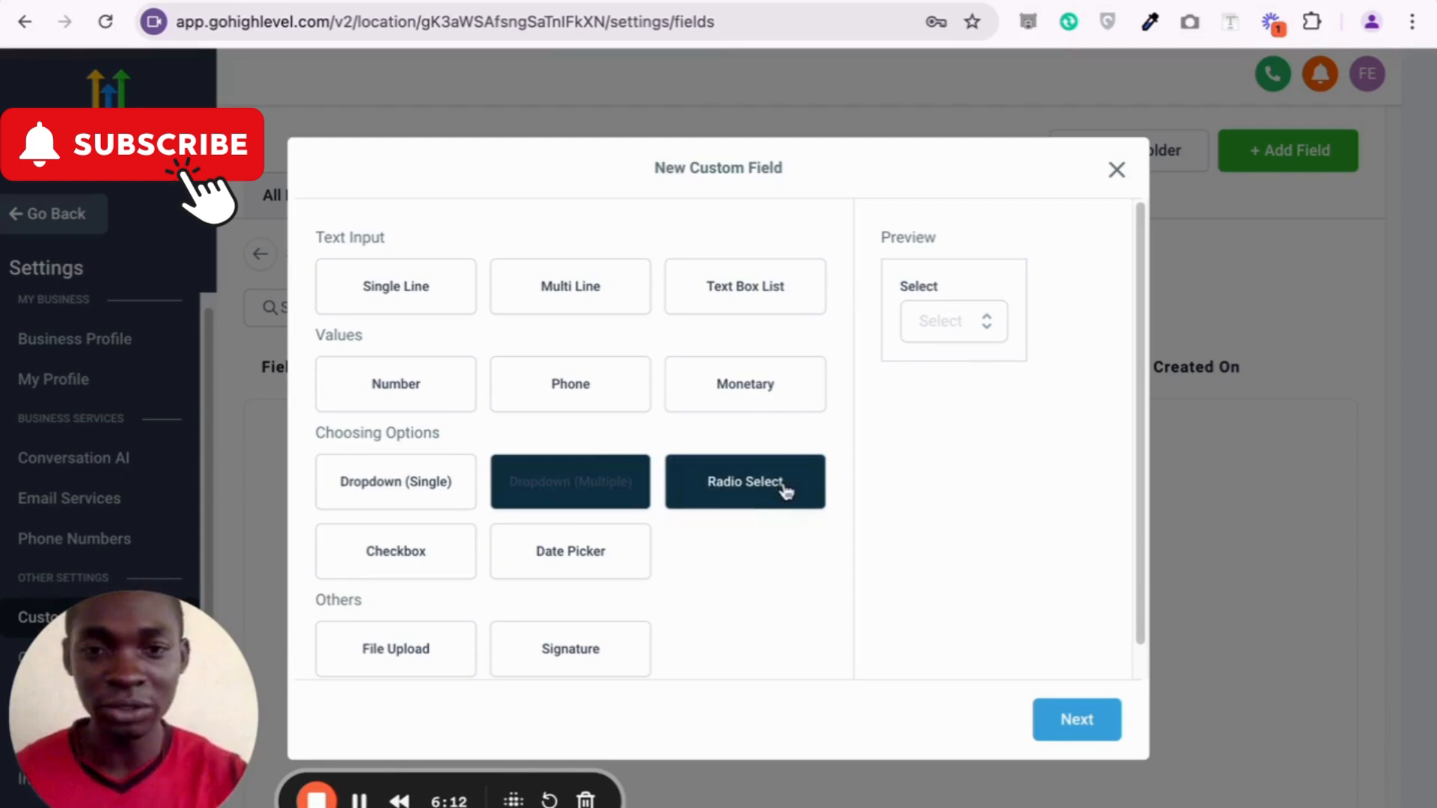
pyautogui.click(385, 553)
pyautogui.click(564, 558)
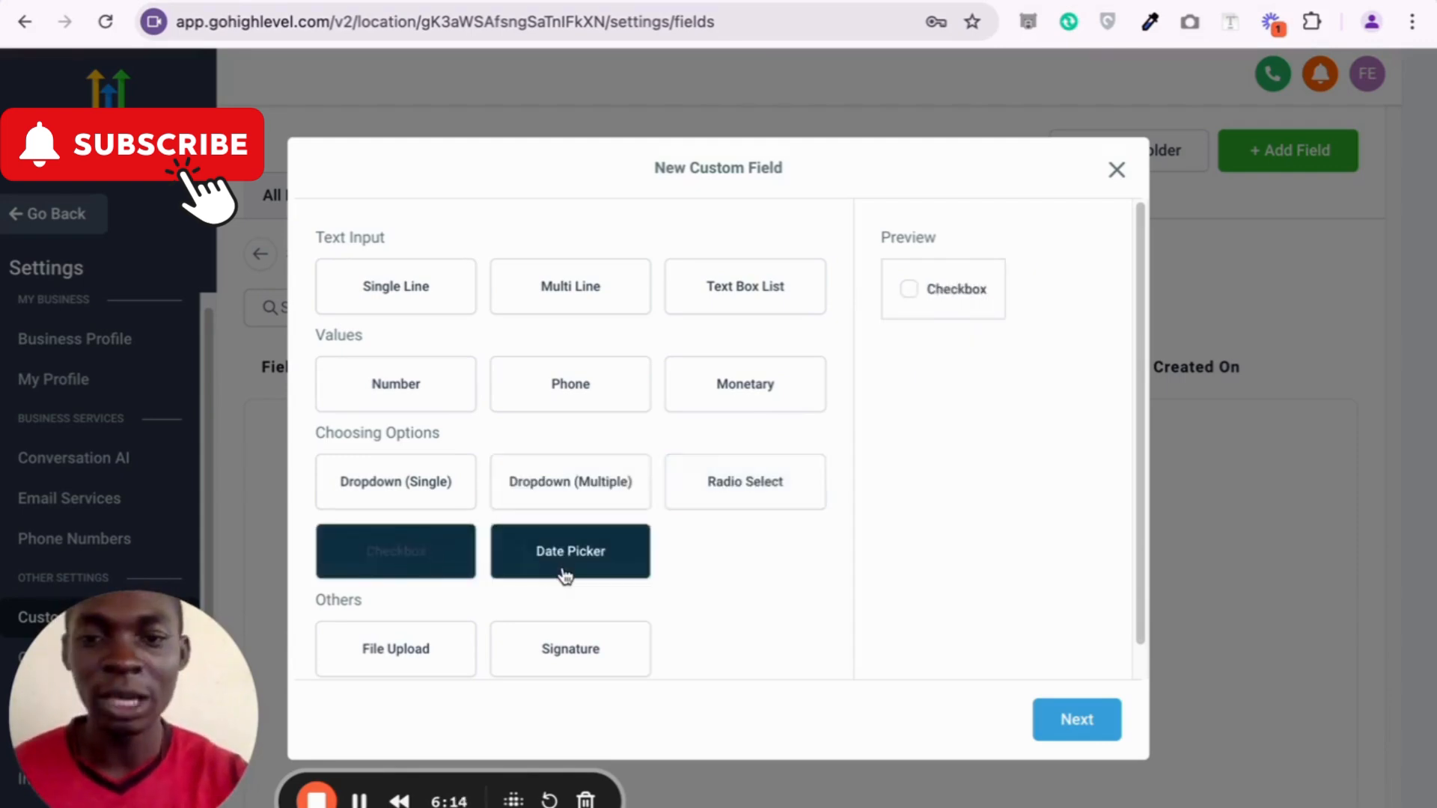
# Choose Radio Select and name the field "What is the most important factor for you when choosing a real estate agent?" in the Survey2 group
pyautogui.click(765, 483)
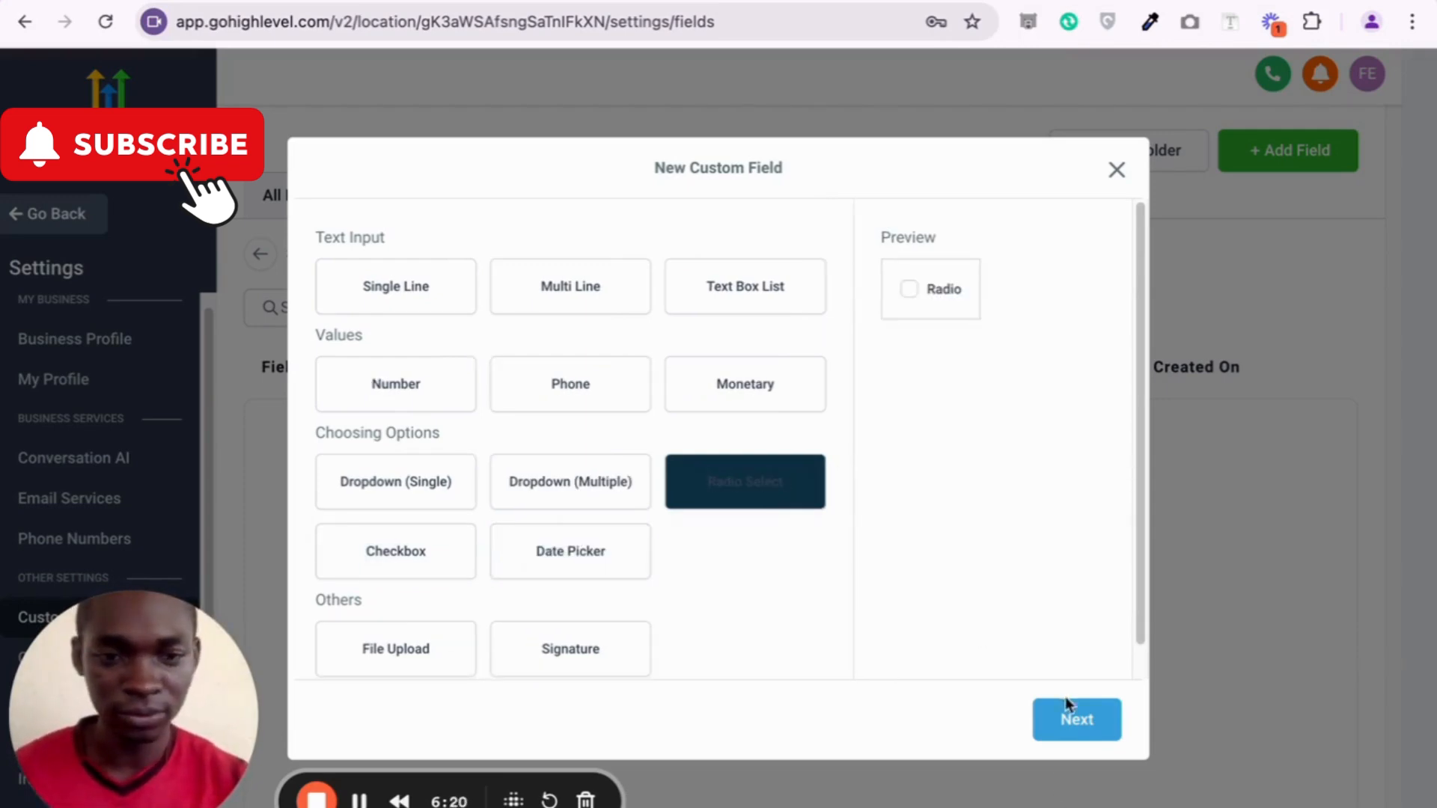
pyautogui.click(1077, 720)
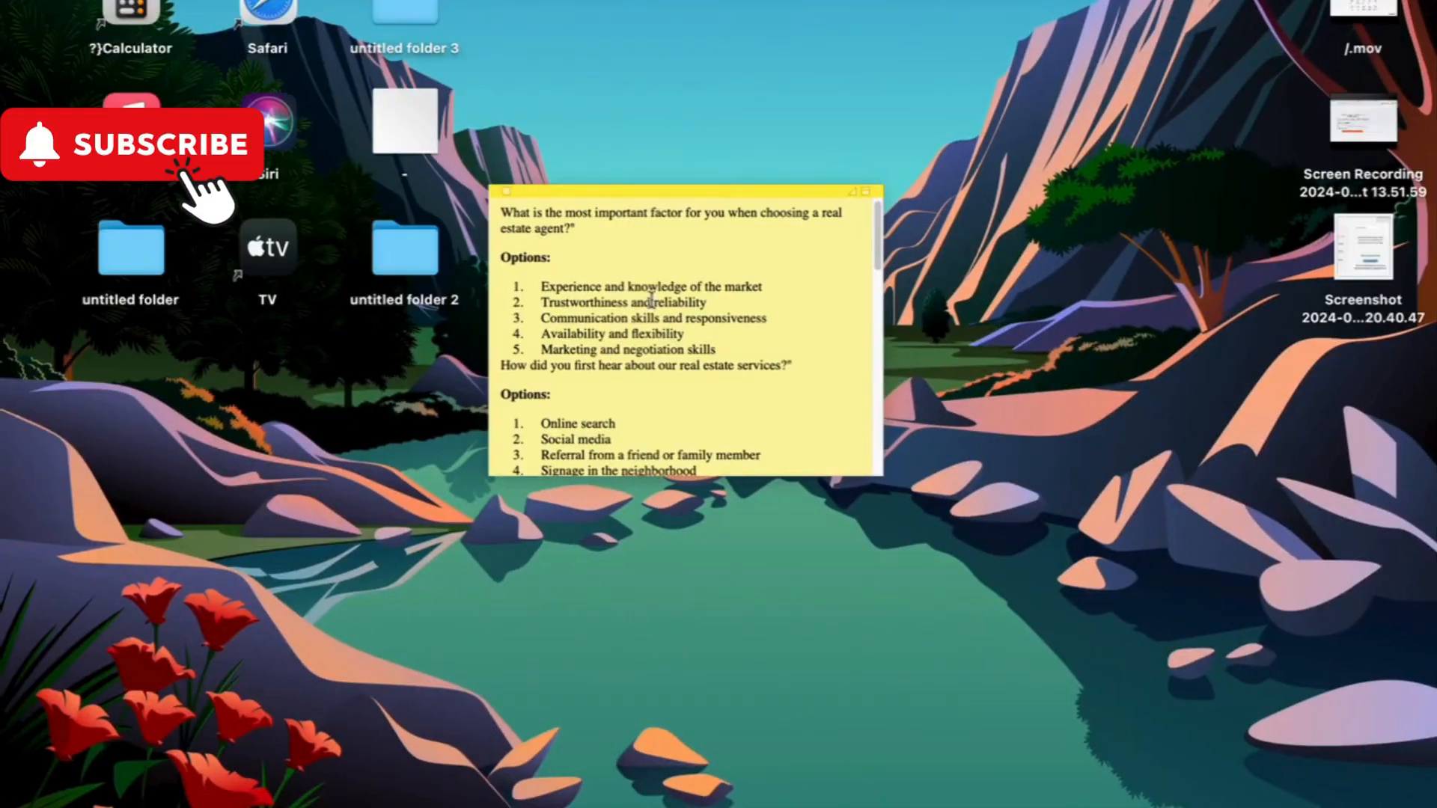
pyautogui.moveTo(597, 243); pyautogui.dragTo(501, 209)
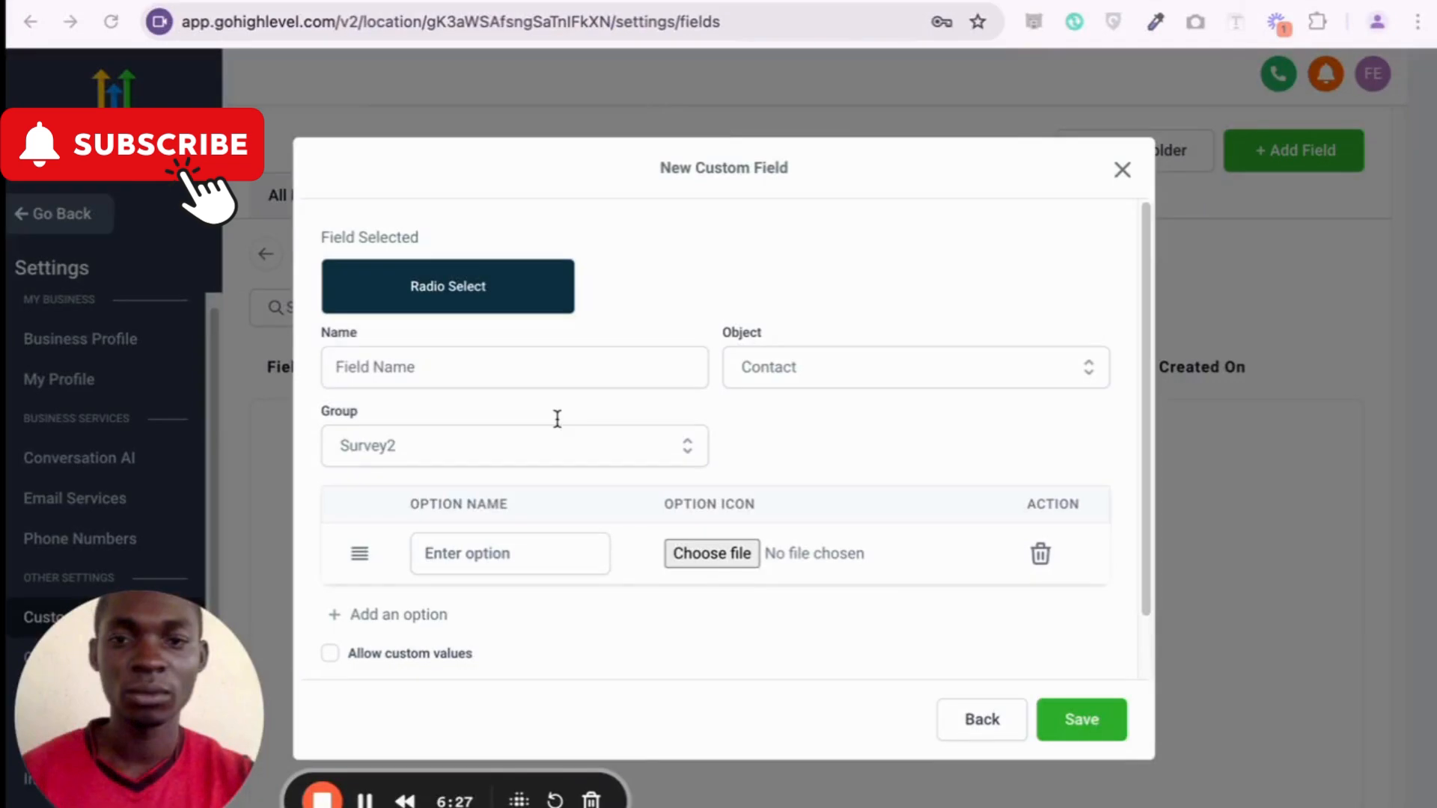
pyautogui.click(498, 369)
pyautogui.write('"What is the most important factor for you when choosing a real estate agent?"')
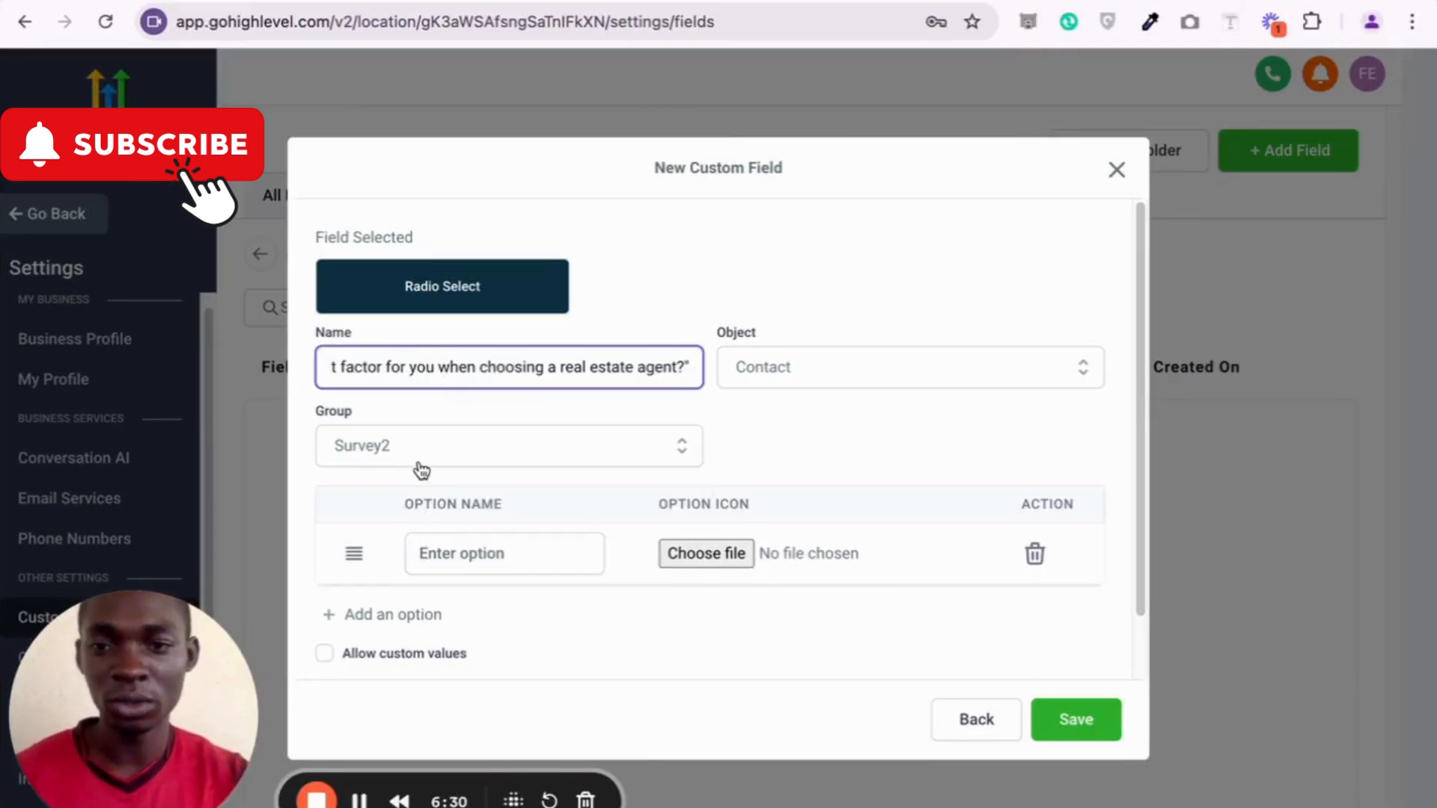
pyautogui.scroll(-1, 494, 468)
pyautogui.click(426, 377)
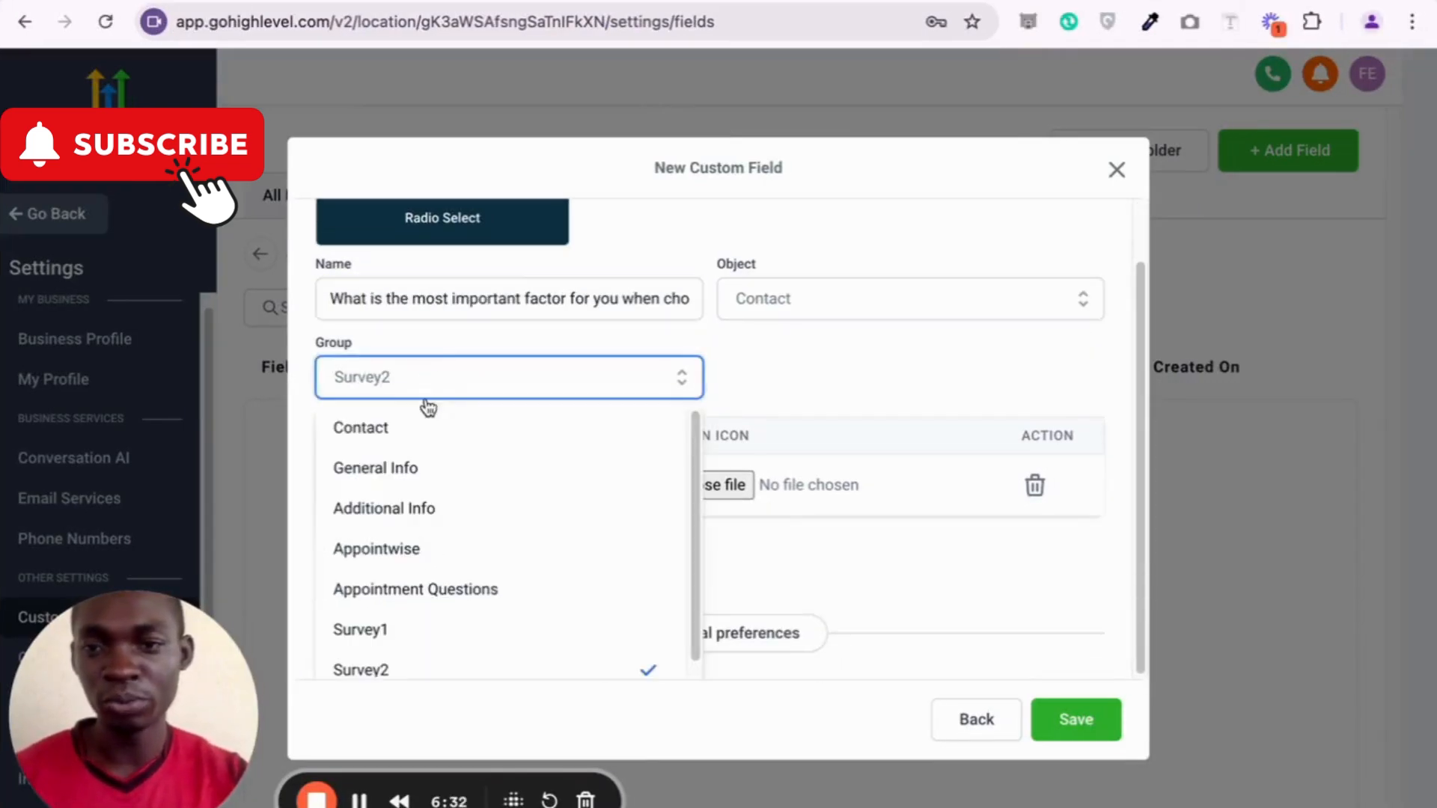
pyautogui.click(377, 379)
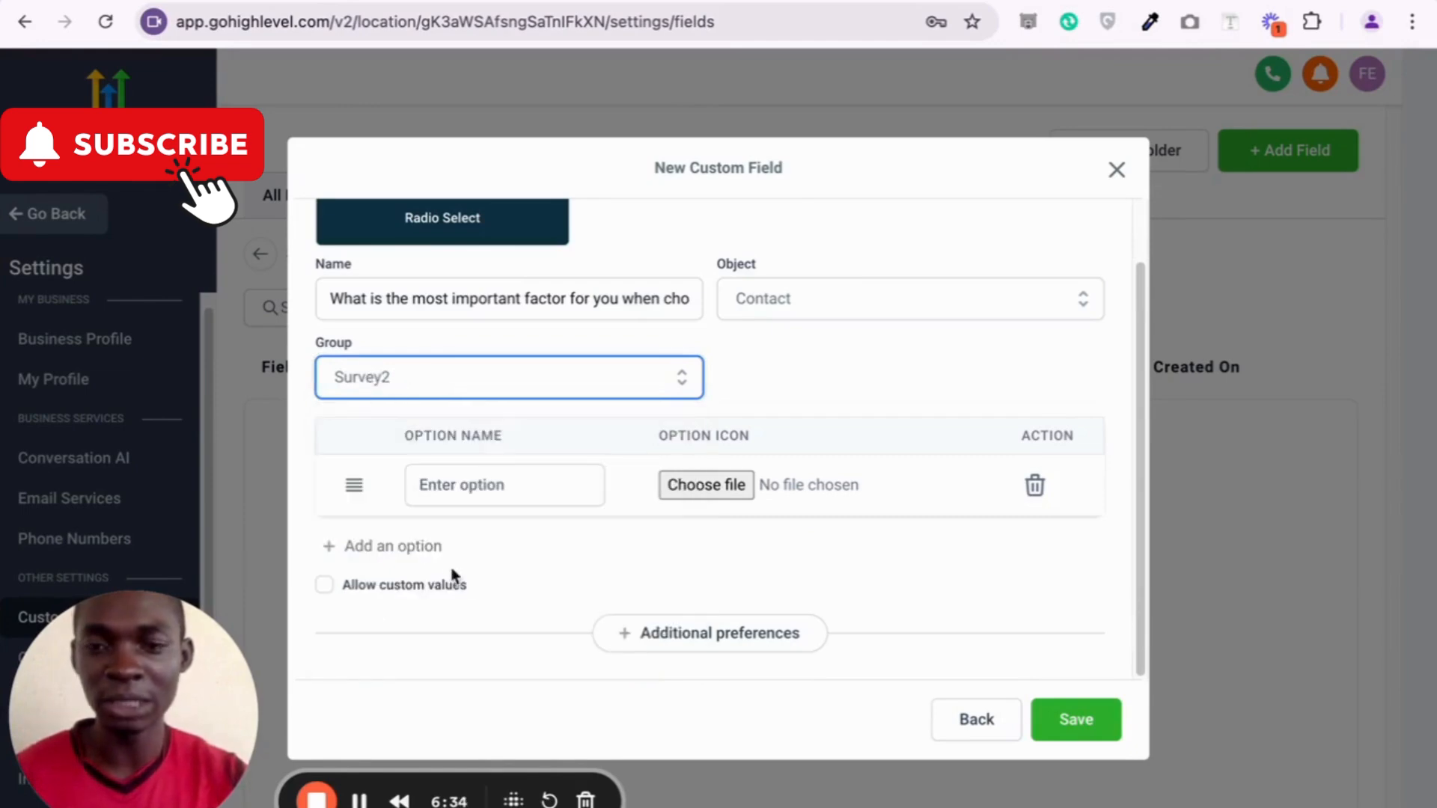
# Copy "Experience and knowledge of the market" from the sticky note as the first option and add a second, empty option row
pyautogui.click(464, 488)
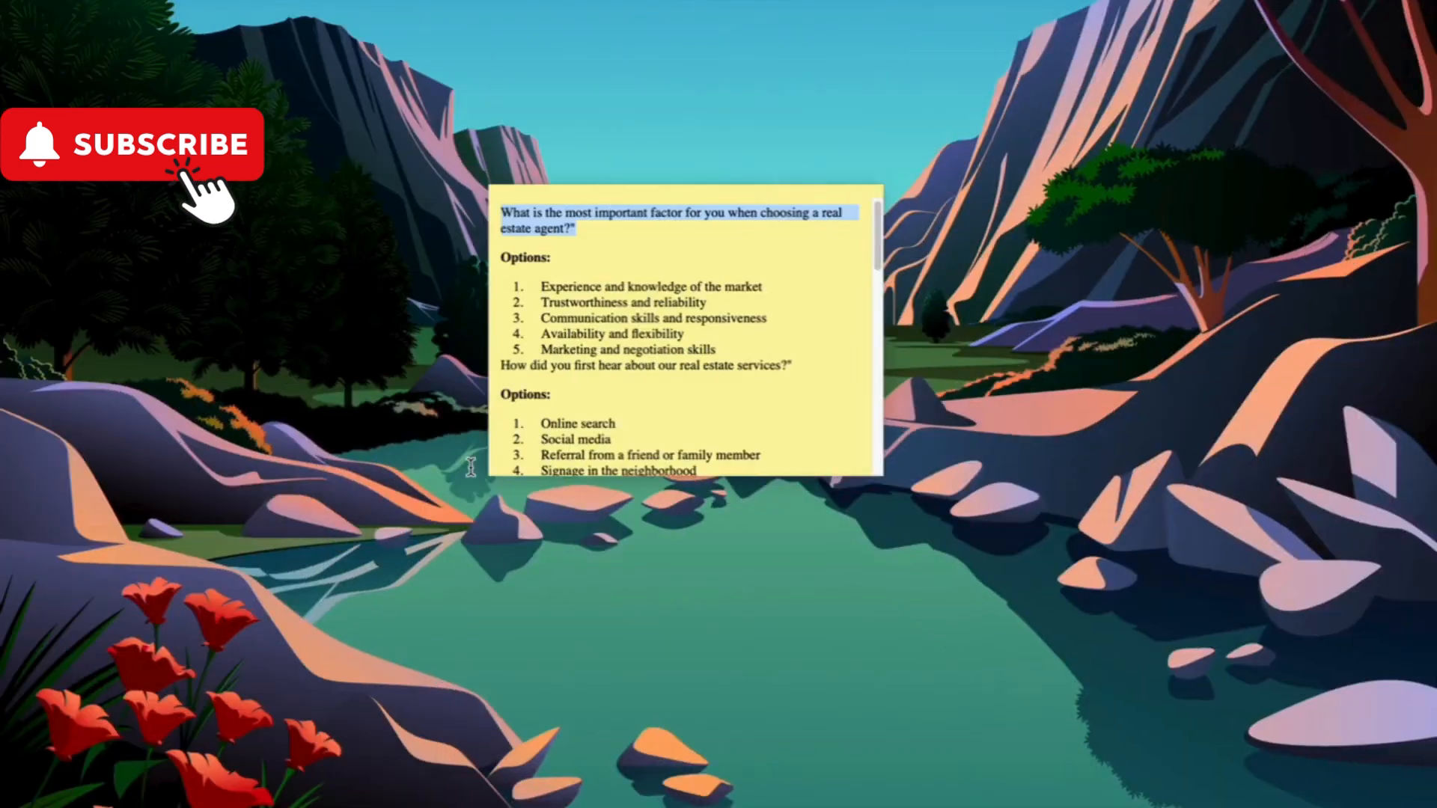
pyautogui.moveTo(778, 287); pyautogui.dragTo(544, 284)
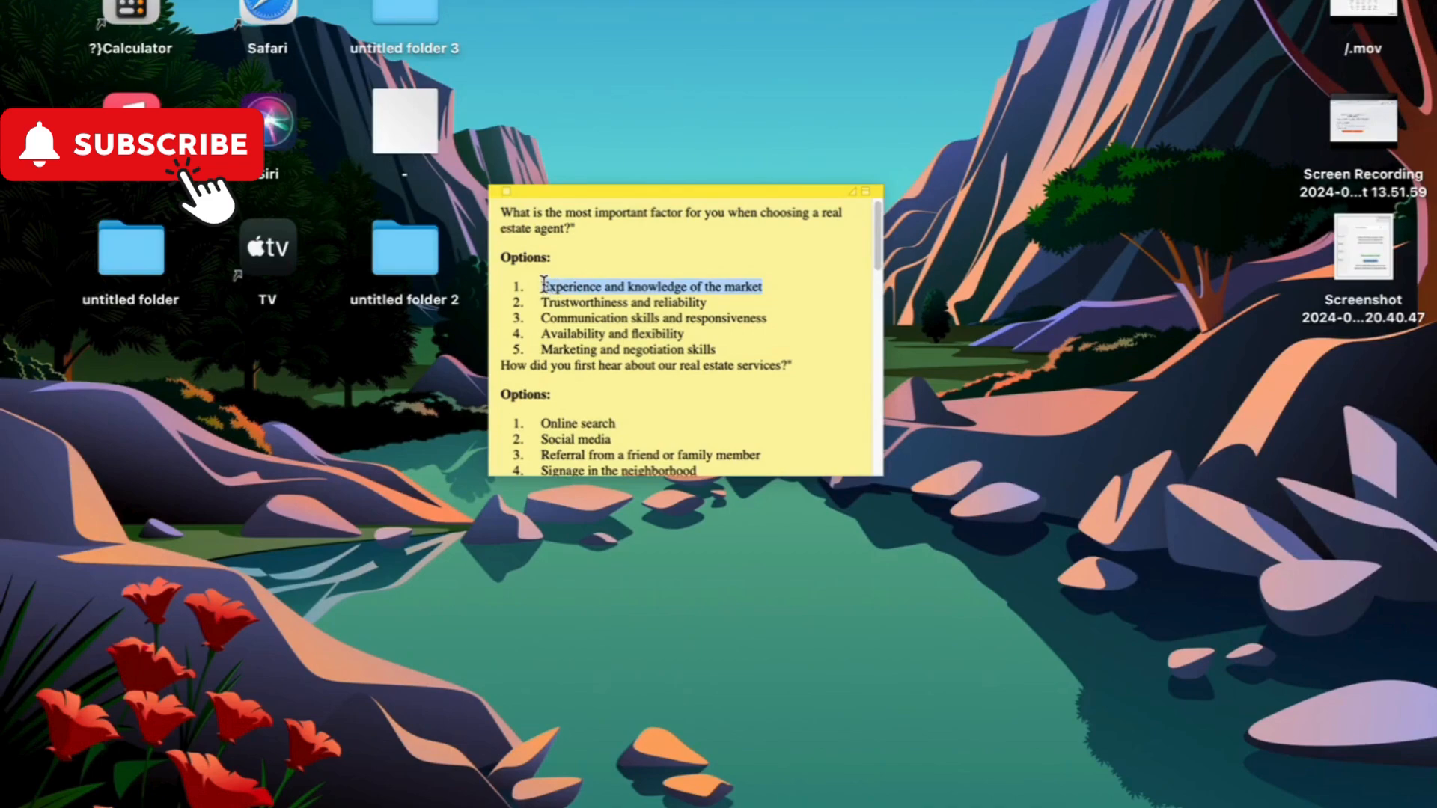
pyautogui.hotkey('ctrl', 'Right')
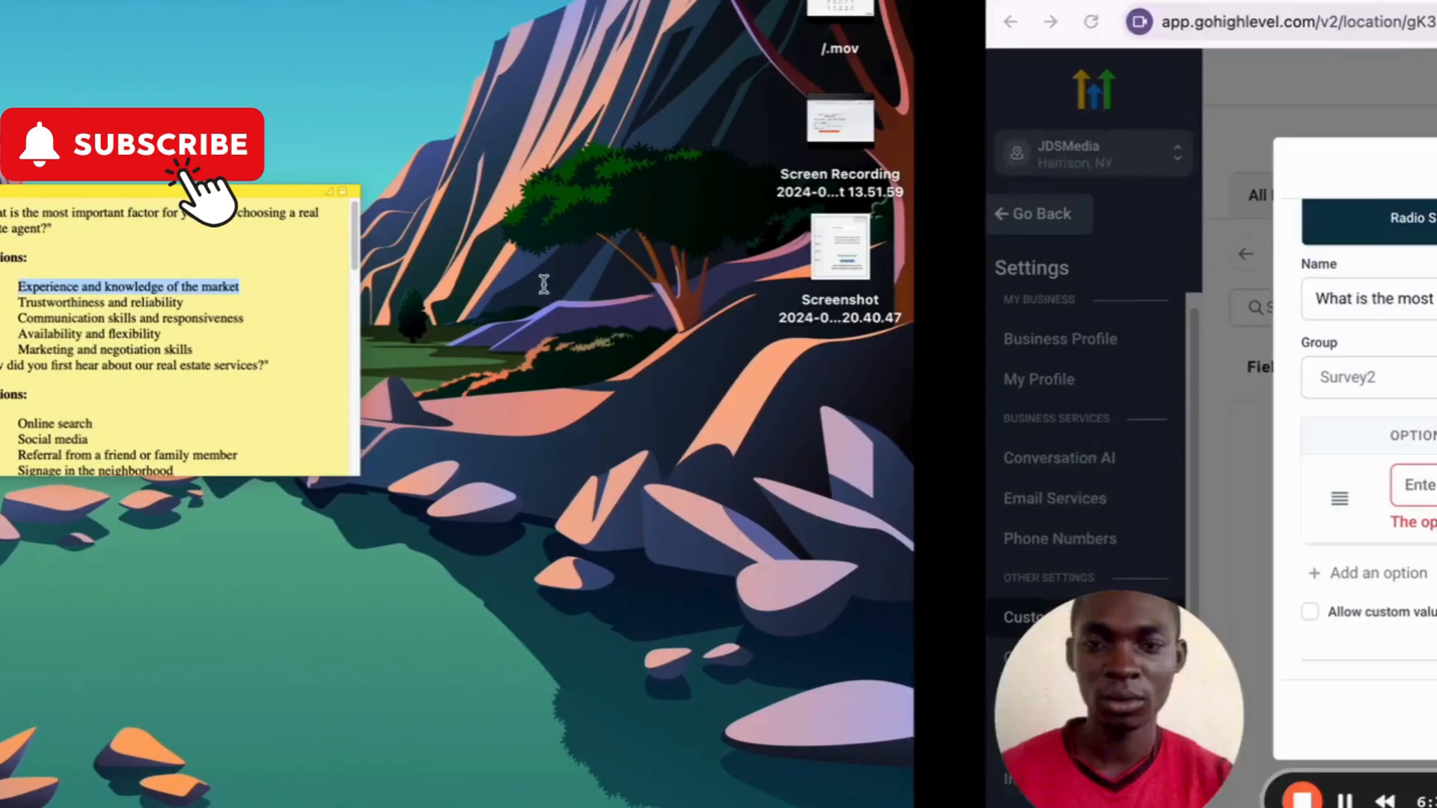
pyautogui.click(496, 478)
pyautogui.press('super+v')
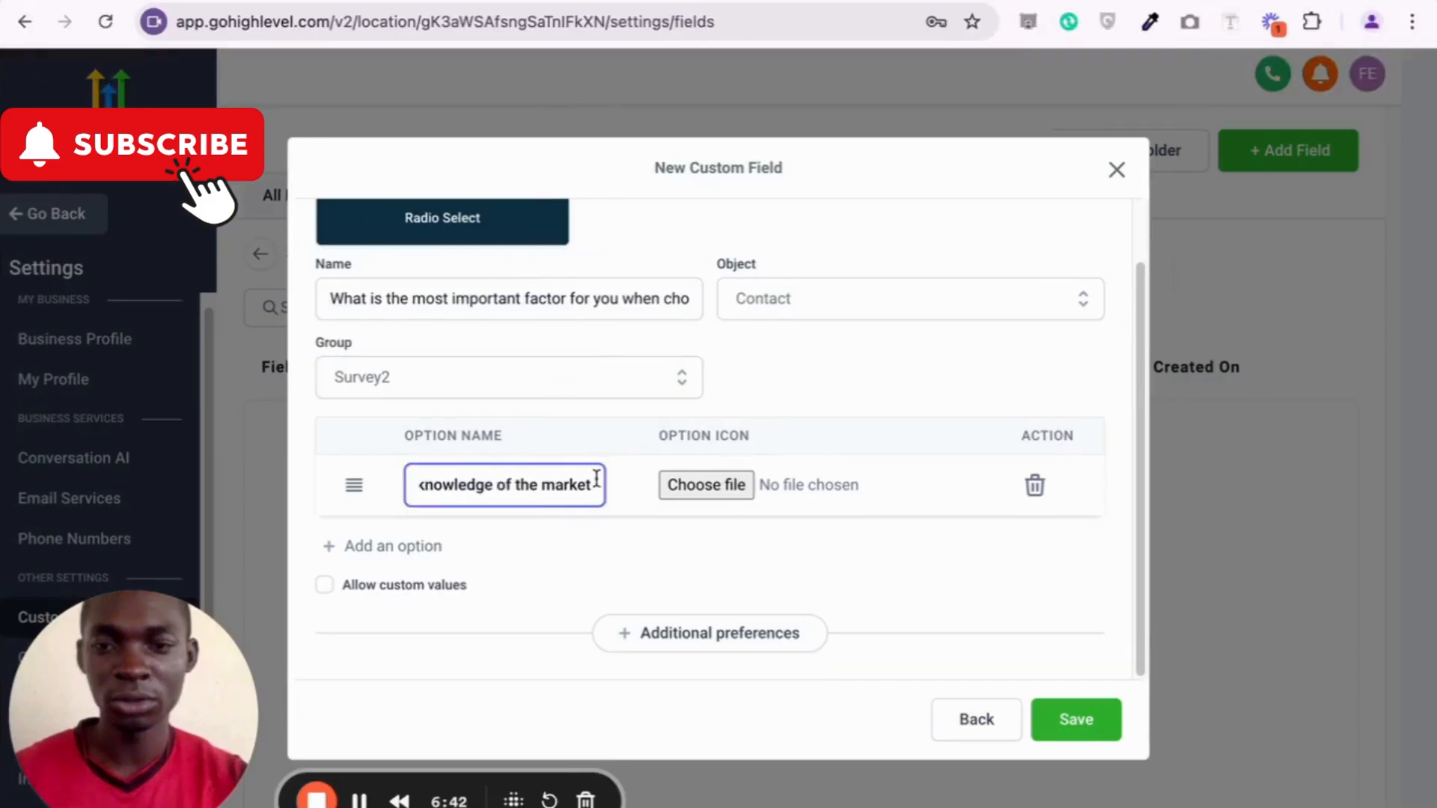
pyautogui.click(395, 563)
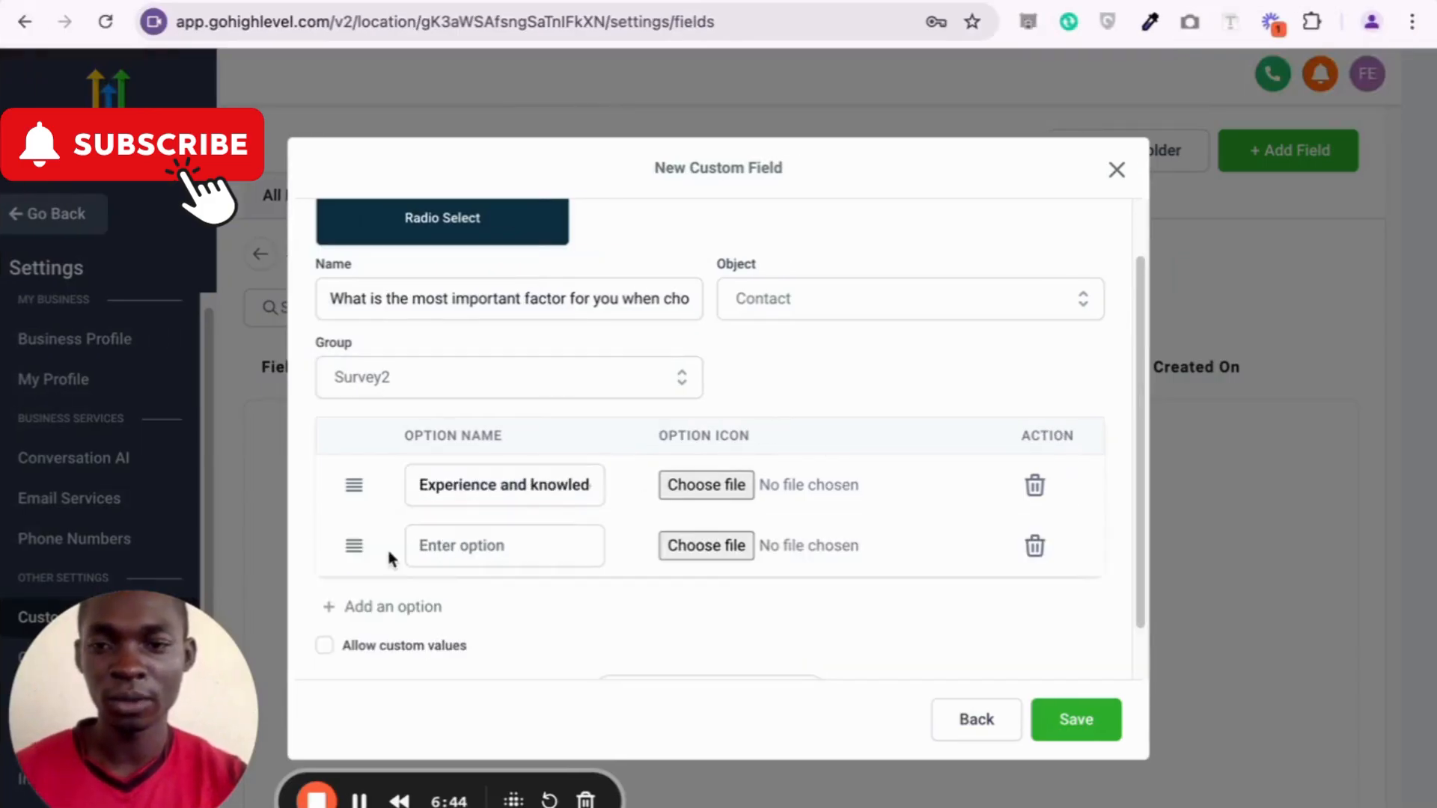
# Copy "Trustworthiness and reliability" from the sticky note into the second option
pyautogui.hotkey('ctrl', 'Left')
pyautogui.moveTo(711, 303); pyautogui.dragTo(544, 303)
pyautogui.press('super+c')
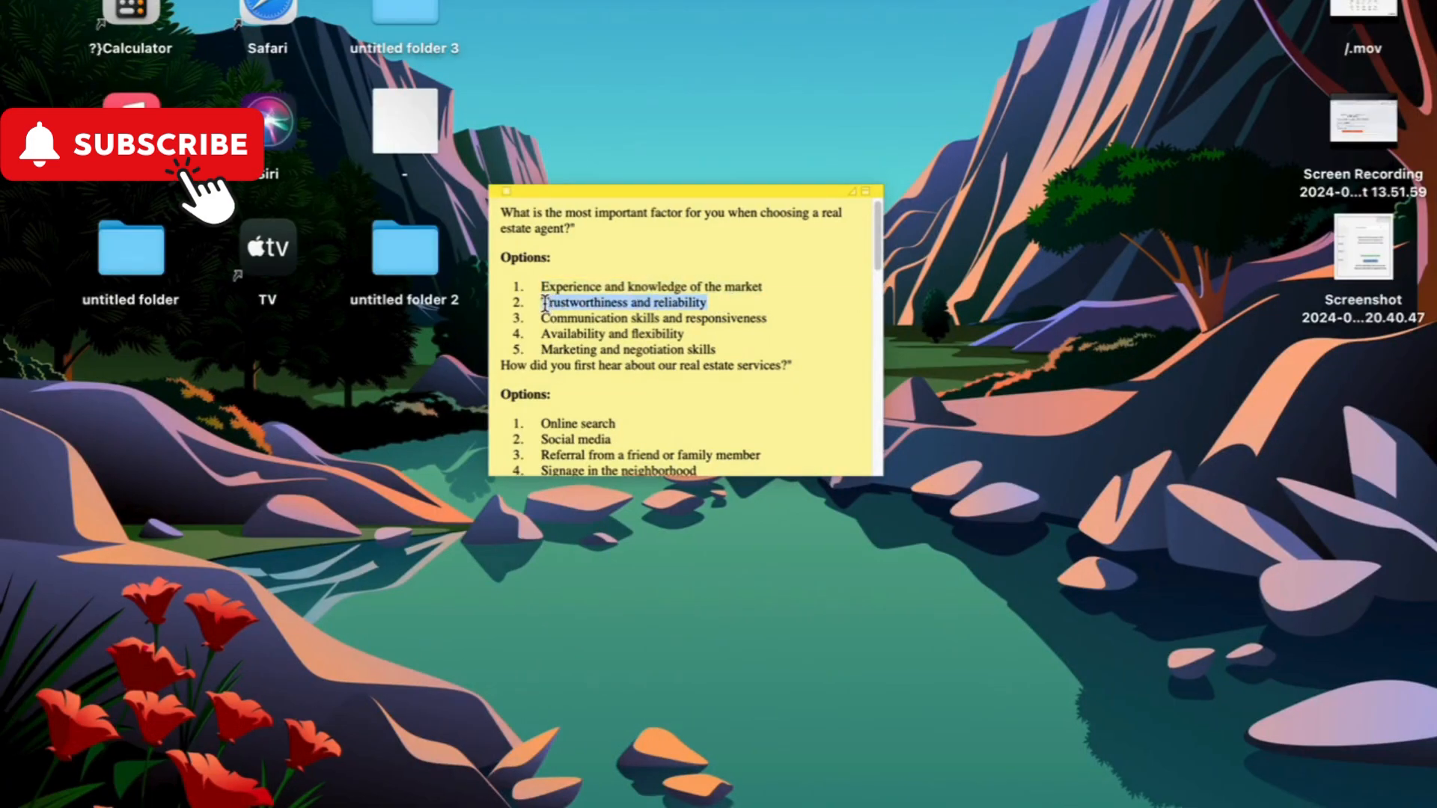
pyautogui.hotkey('ctrl', 'Right')
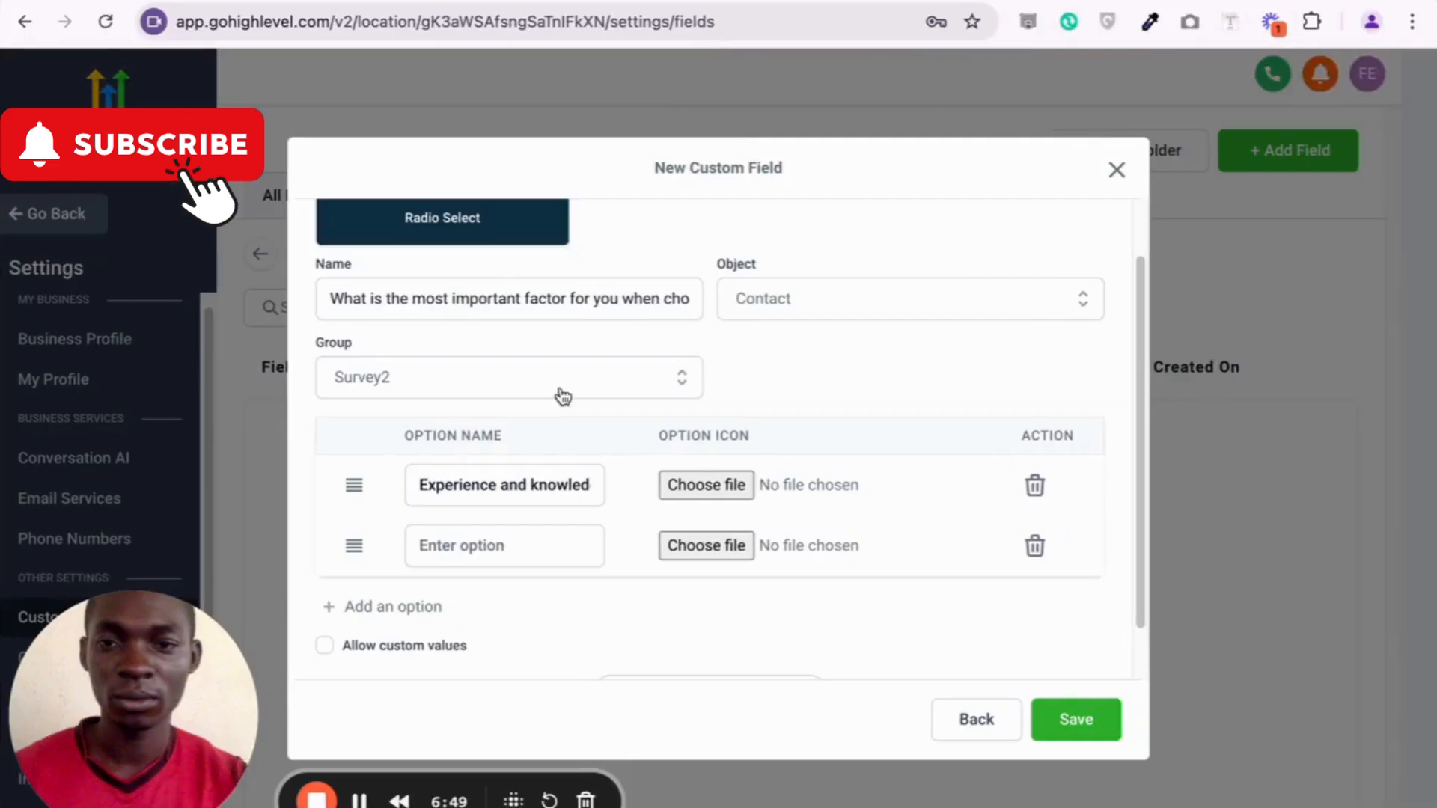
pyautogui.click(528, 552)
pyautogui.press('super+v')
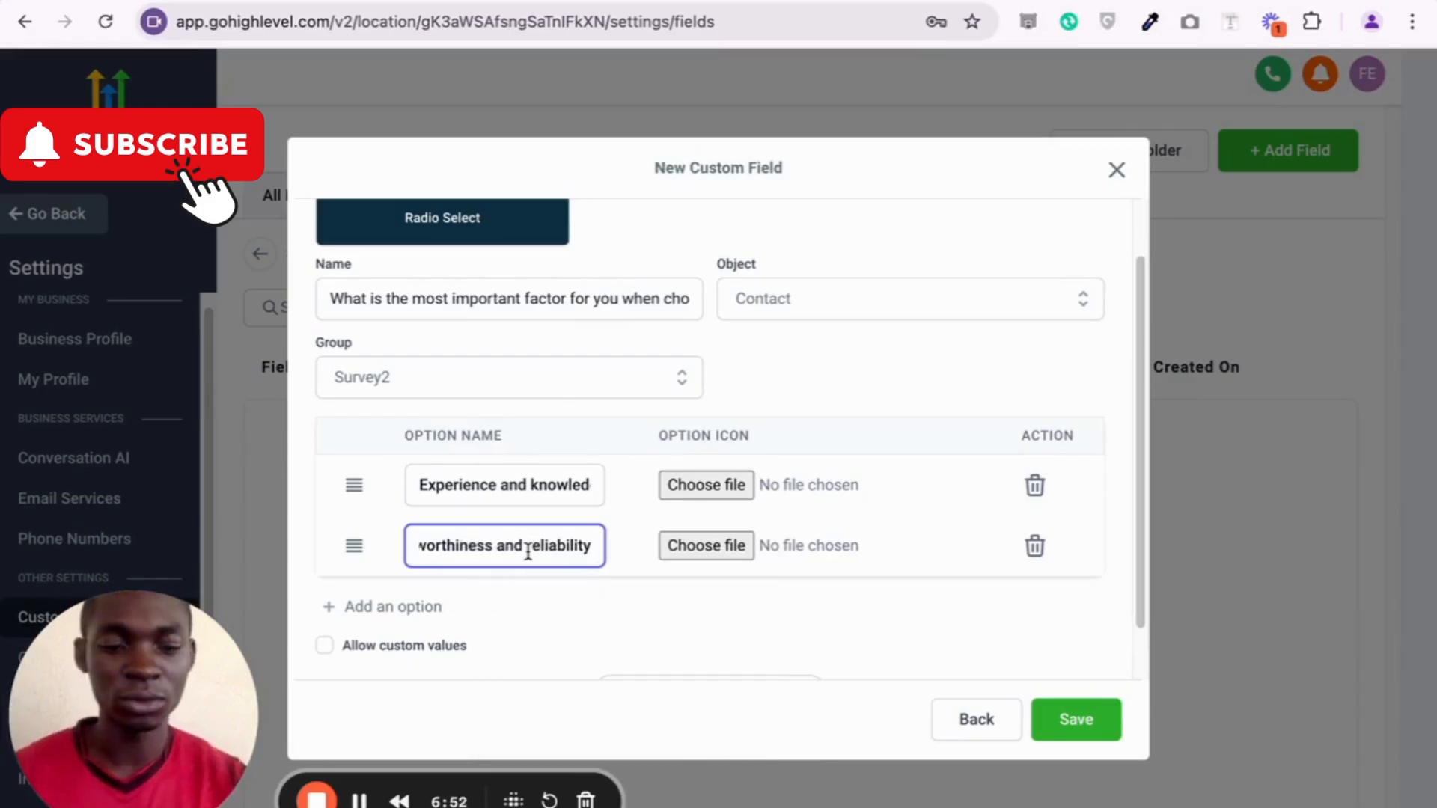
# Add a third option and fill it with "Communication skills and responsiveness" from the sticky note
pyautogui.hotkey('ctrl', 'Left')
pyautogui.moveTo(778, 318); pyautogui.dragTo(539, 318)
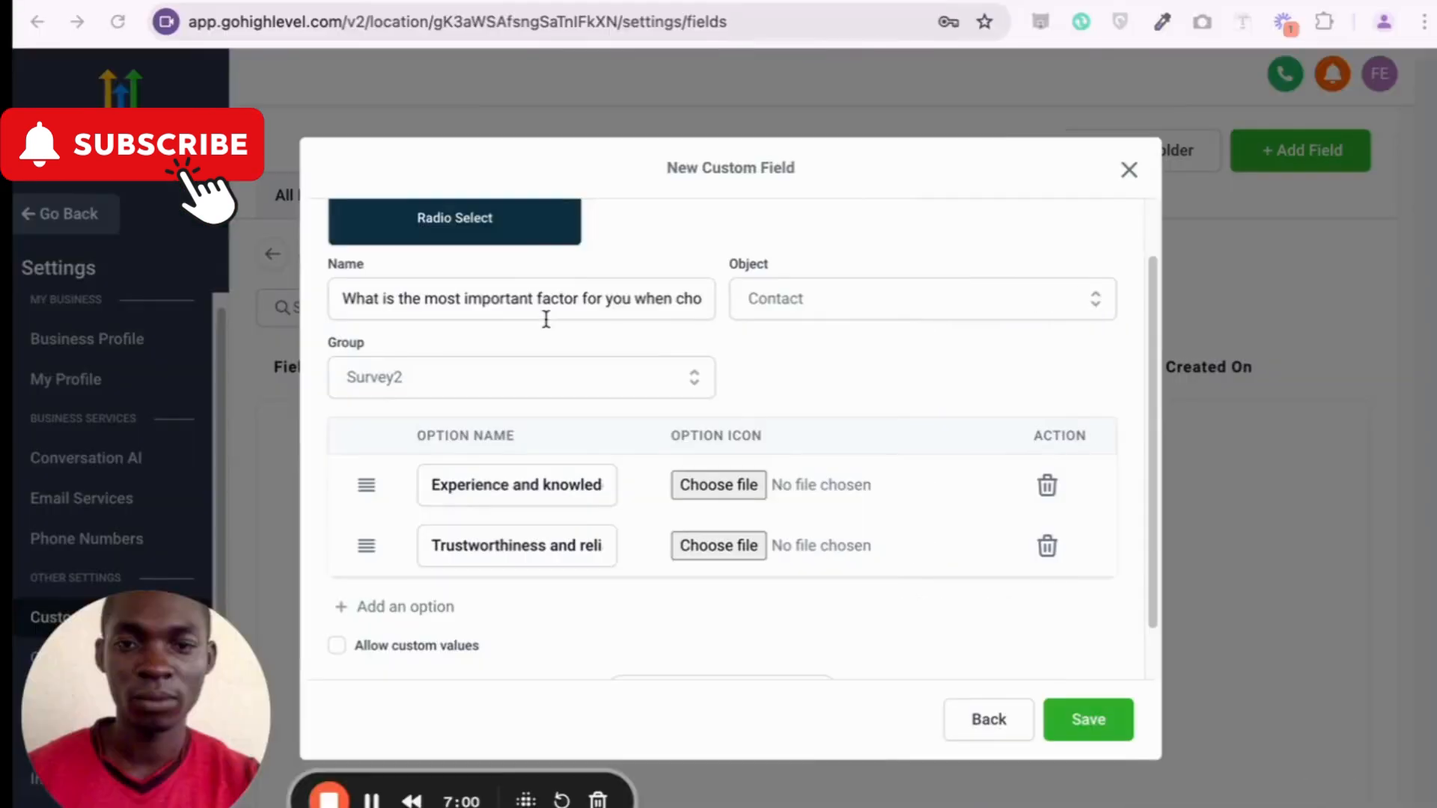
pyautogui.click(397, 606)
pyautogui.click(489, 603)
pyautogui.write('Skills and responsiveness')
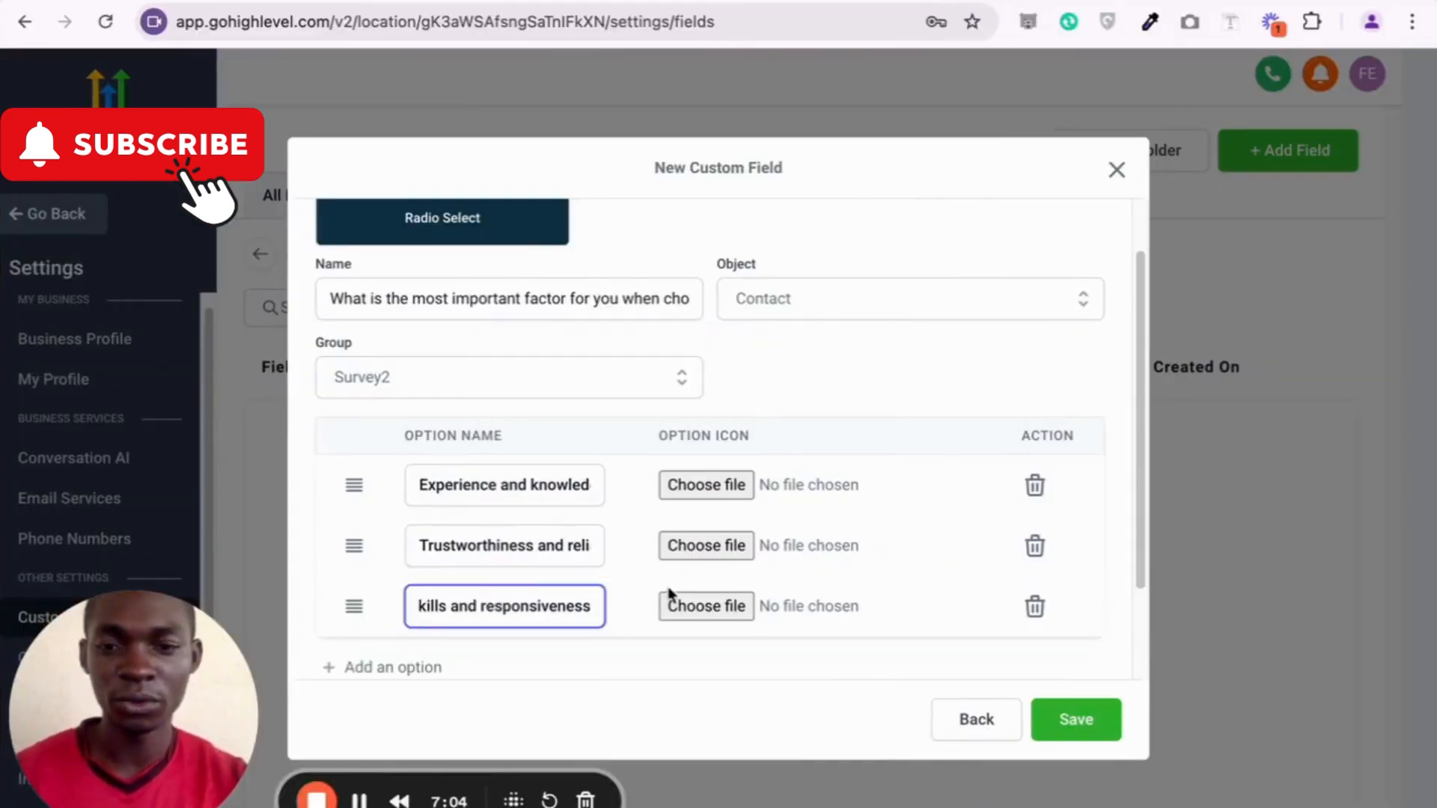
# Add a fourth option and fill it with "Availability and flexibility" from the sticky note
pyautogui.click(376, 668)
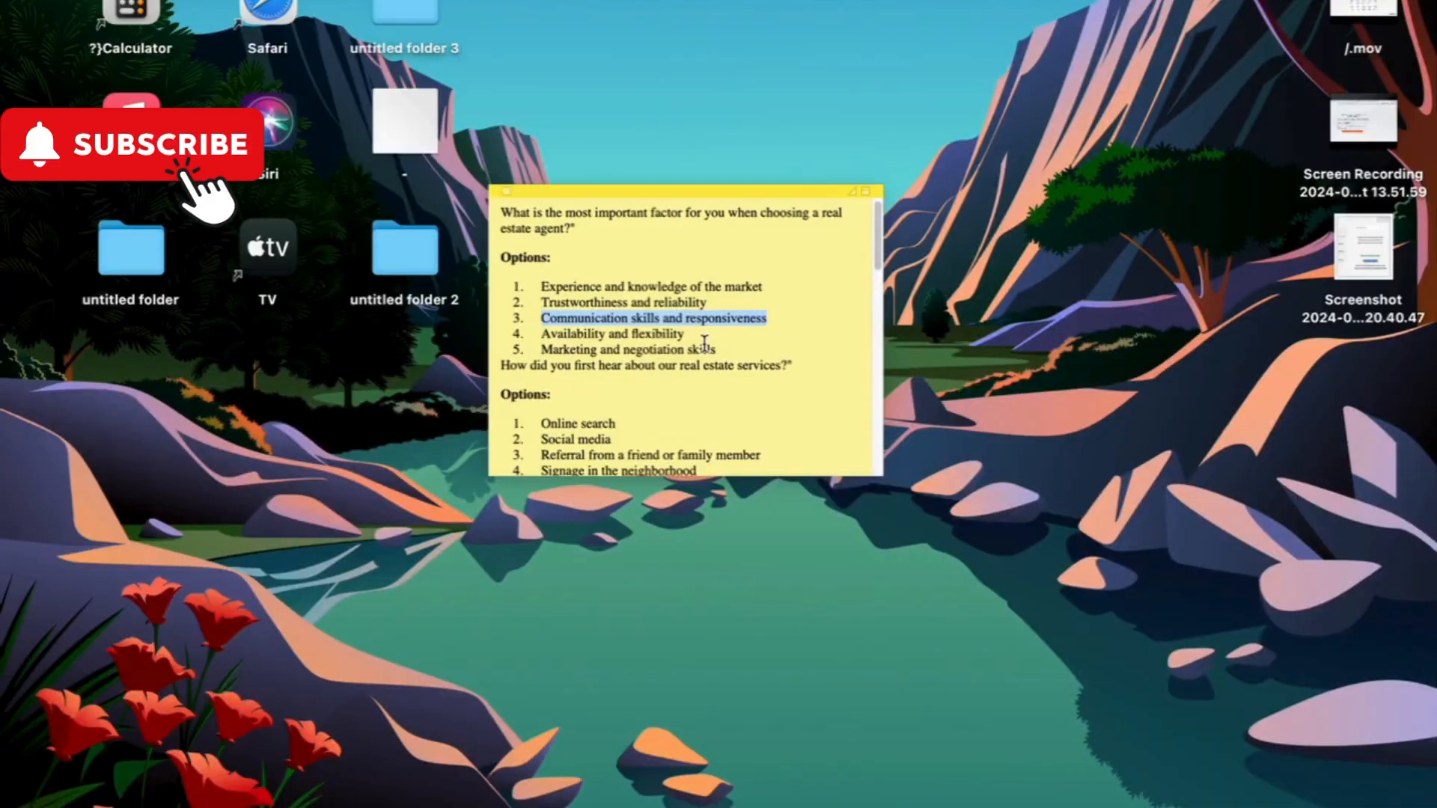
pyautogui.moveTo(704, 338); pyautogui.dragTo(542, 336)
pyautogui.hotkey('ctrl', 'c')
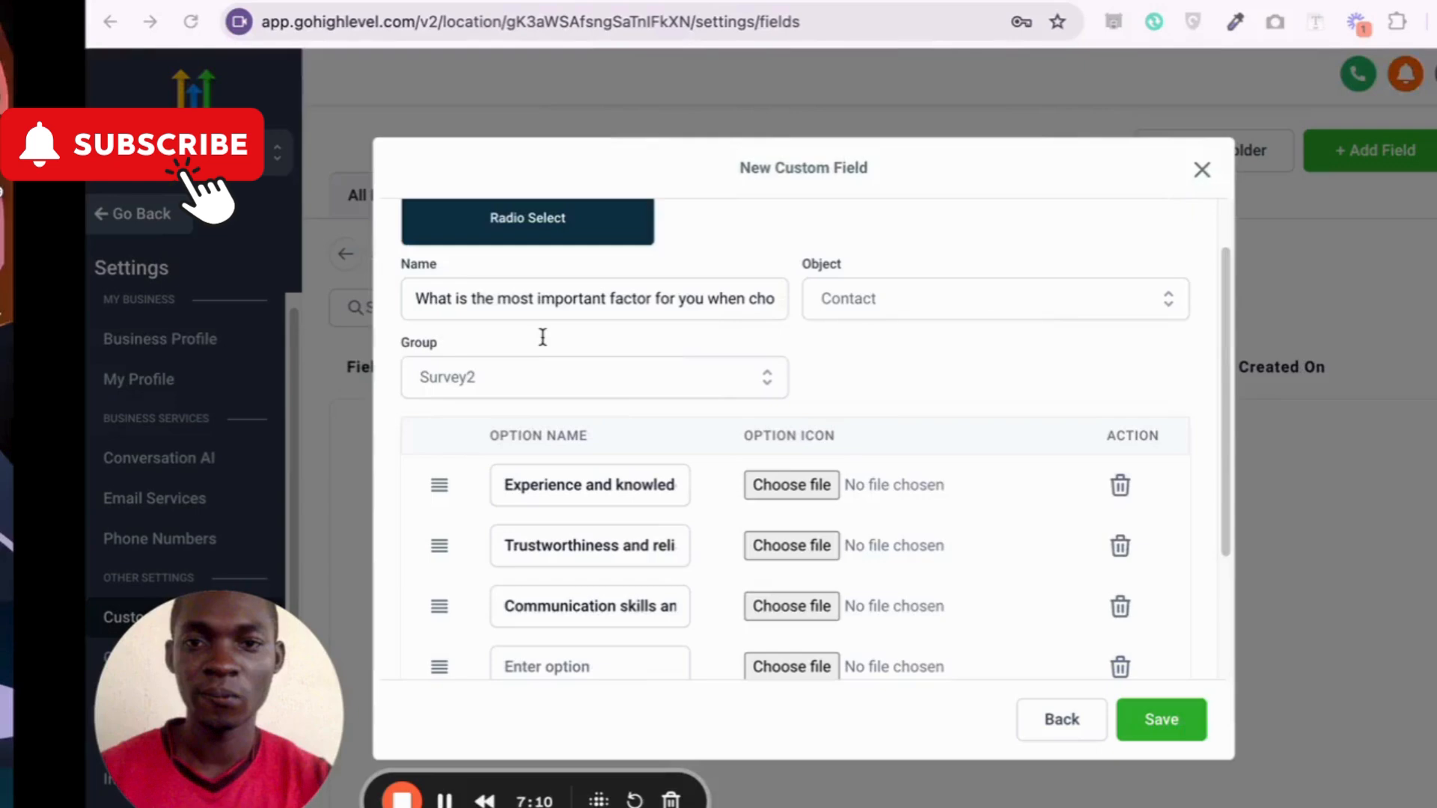
pyautogui.scroll(-5, 672, 441)
pyautogui.click(523, 499)
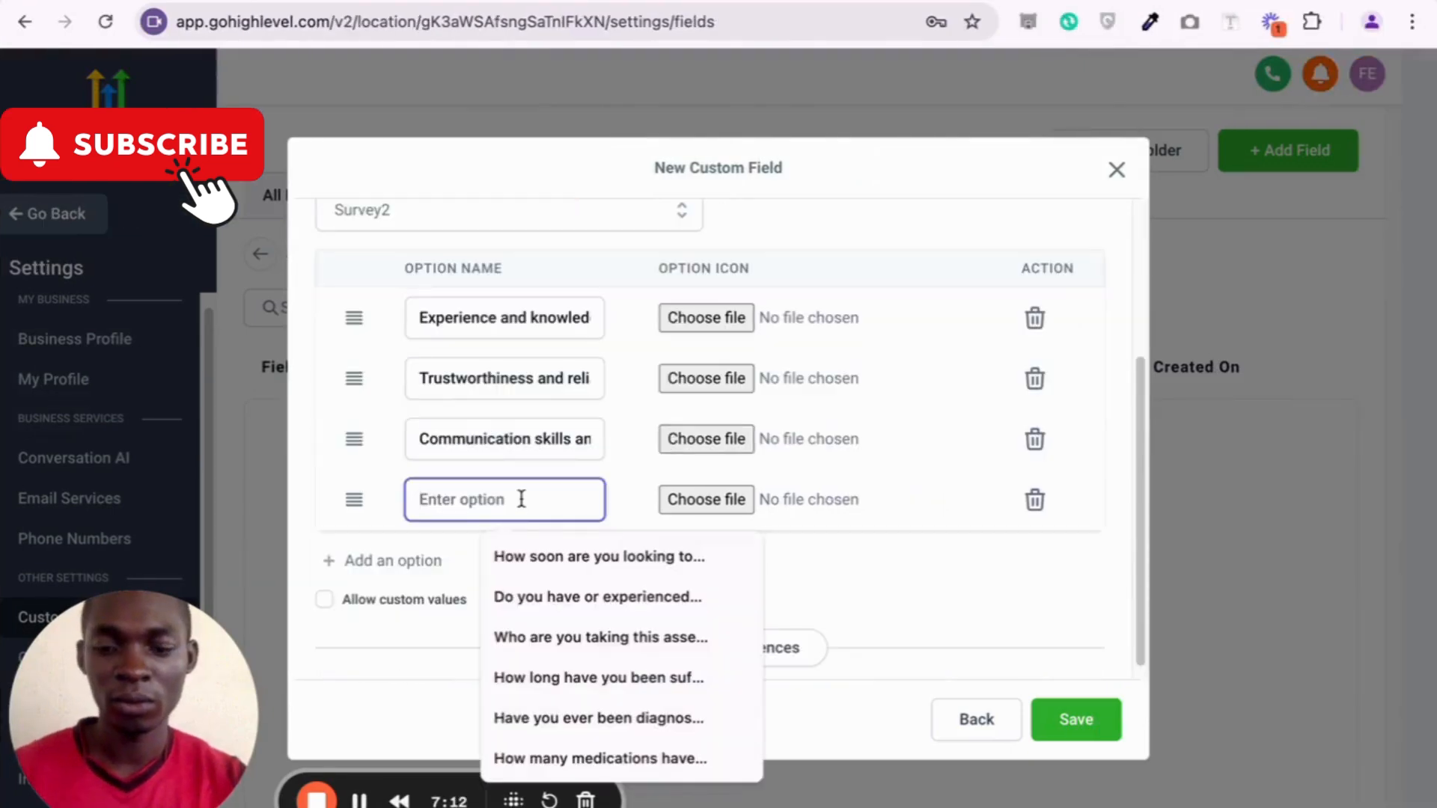
pyautogui.hotkey('ctrl', 'v')
# Copy "Marketing and negotiation skills" from the sticky note into a new fifth option
pyautogui.hotkey('ctrl', 'Left')
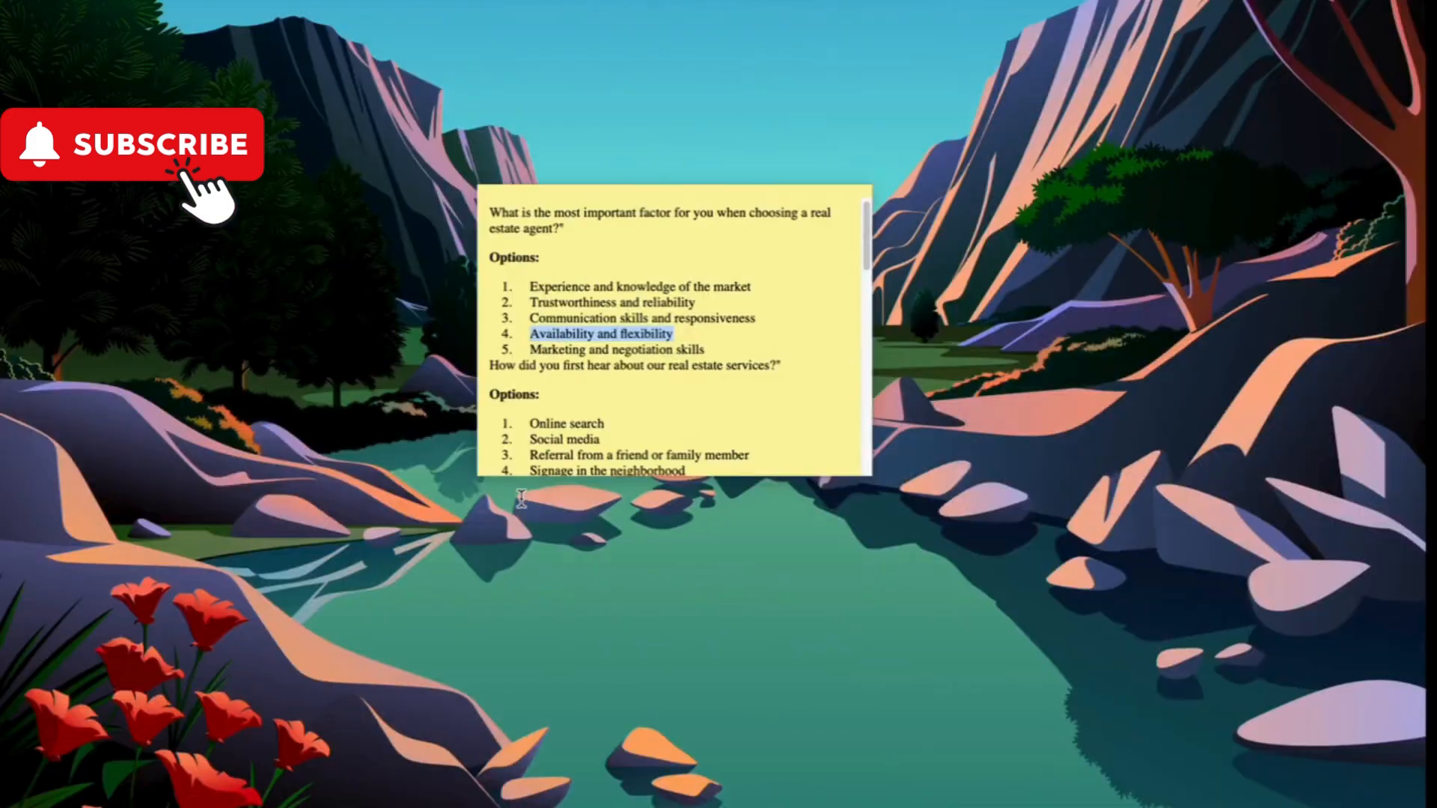
pyautogui.moveTo(735, 349); pyautogui.dragTo(543, 353)
pyautogui.press('super+c')
pyautogui.hotkey('ctrl', 'Right')
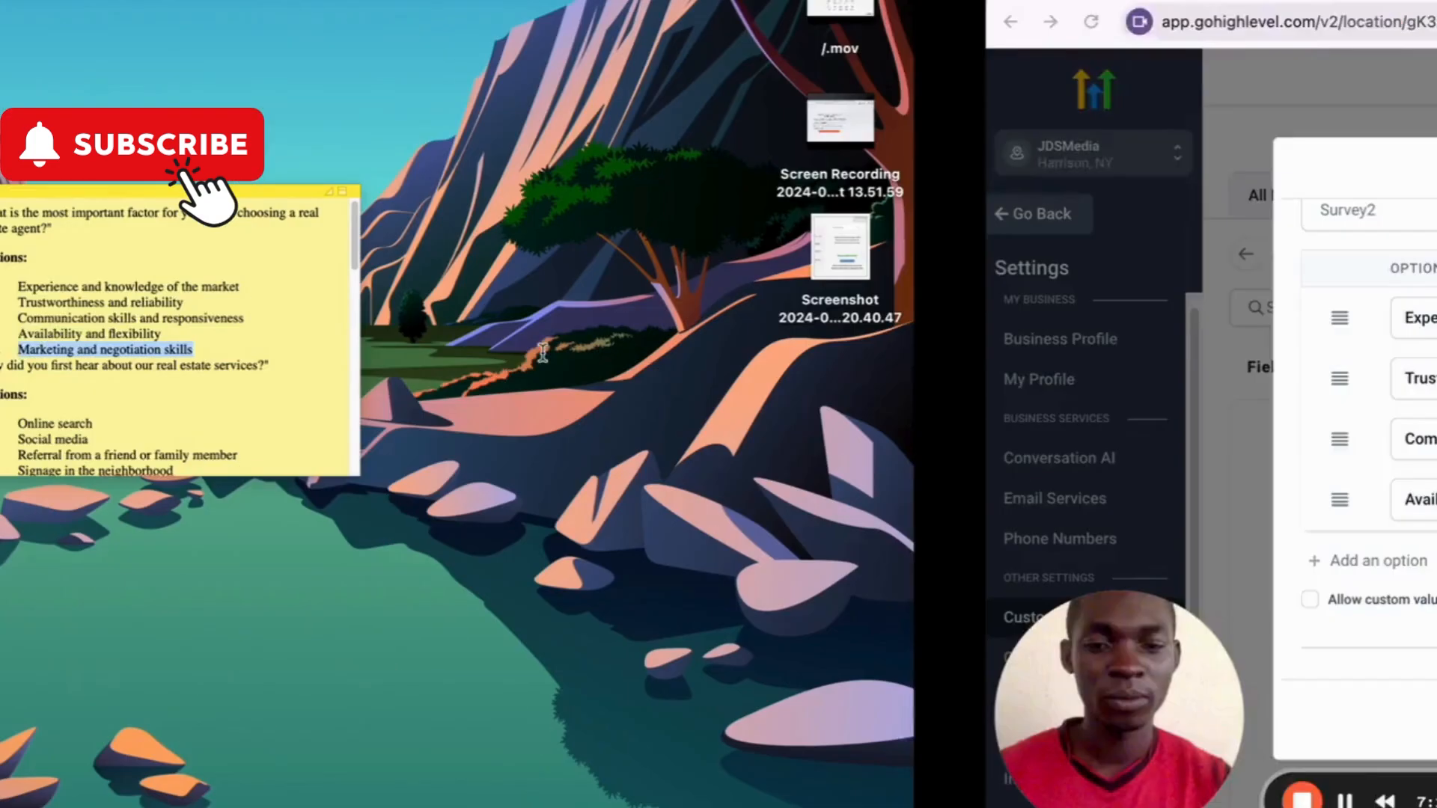
pyautogui.click(416, 546)
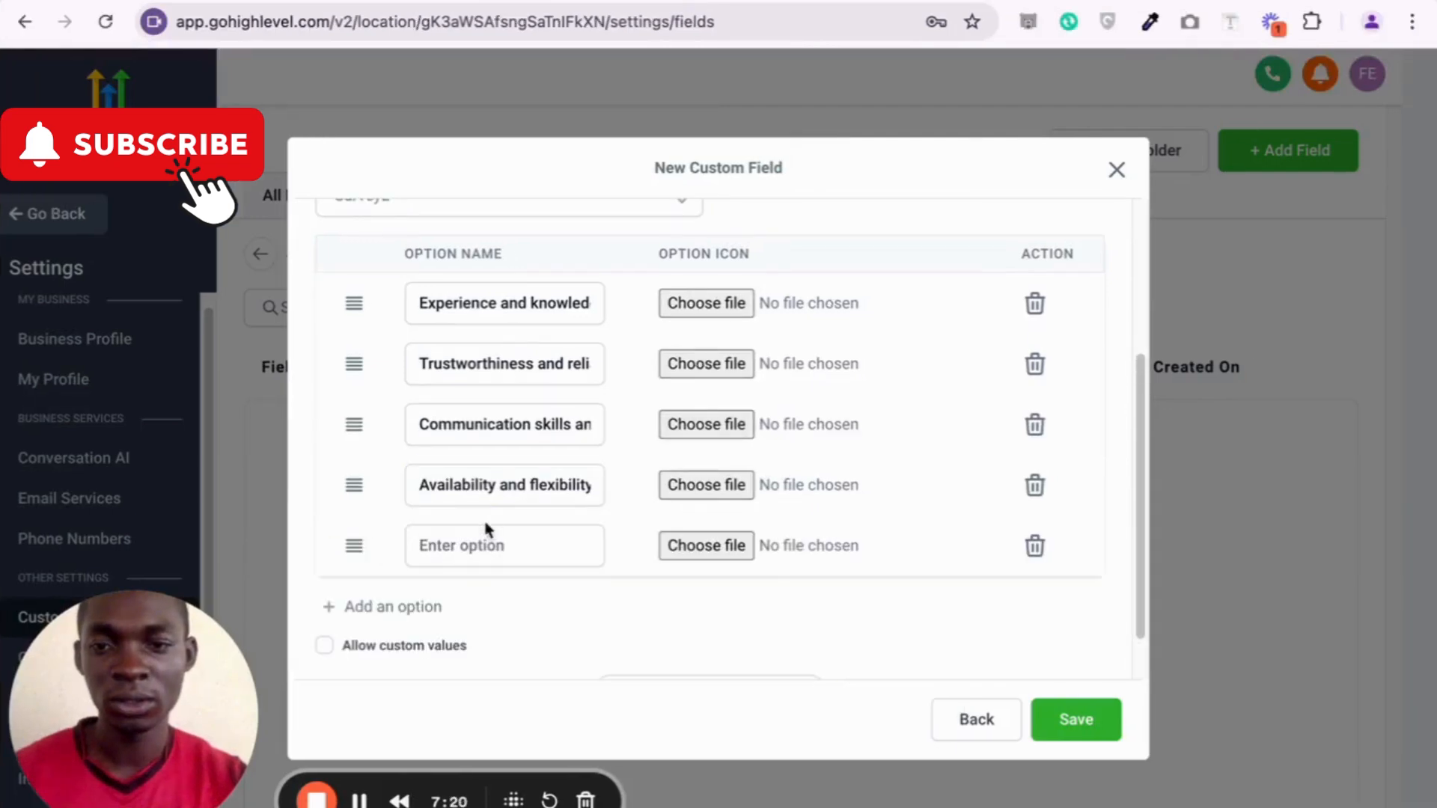
pyautogui.click(449, 545)
pyautogui.press('super+v')
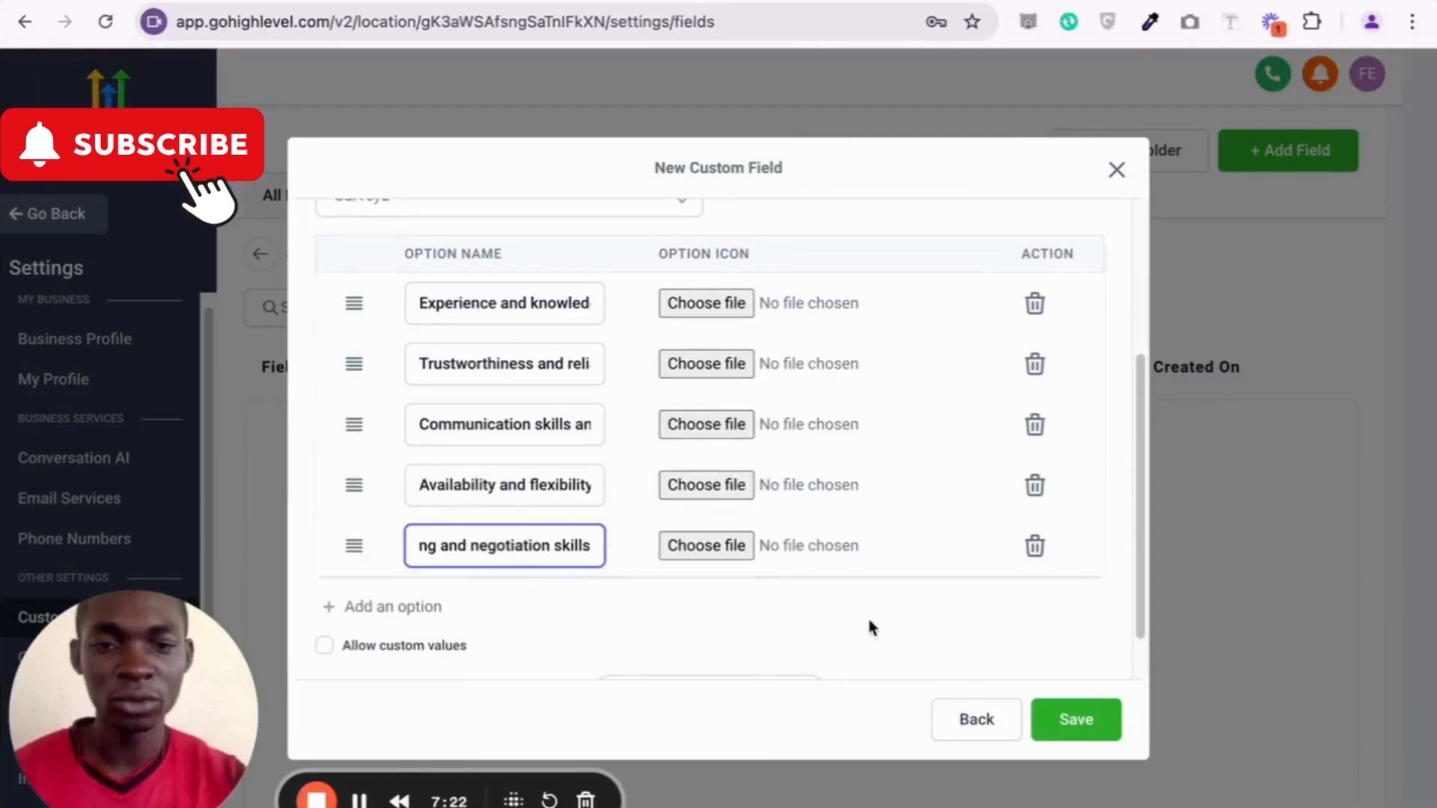
# Review the option list and try to save the new radio field
pyautogui.scroll(5, 916, 487)
pyautogui.scroll(-6, 917, 487)
pyautogui.click(1068, 724)
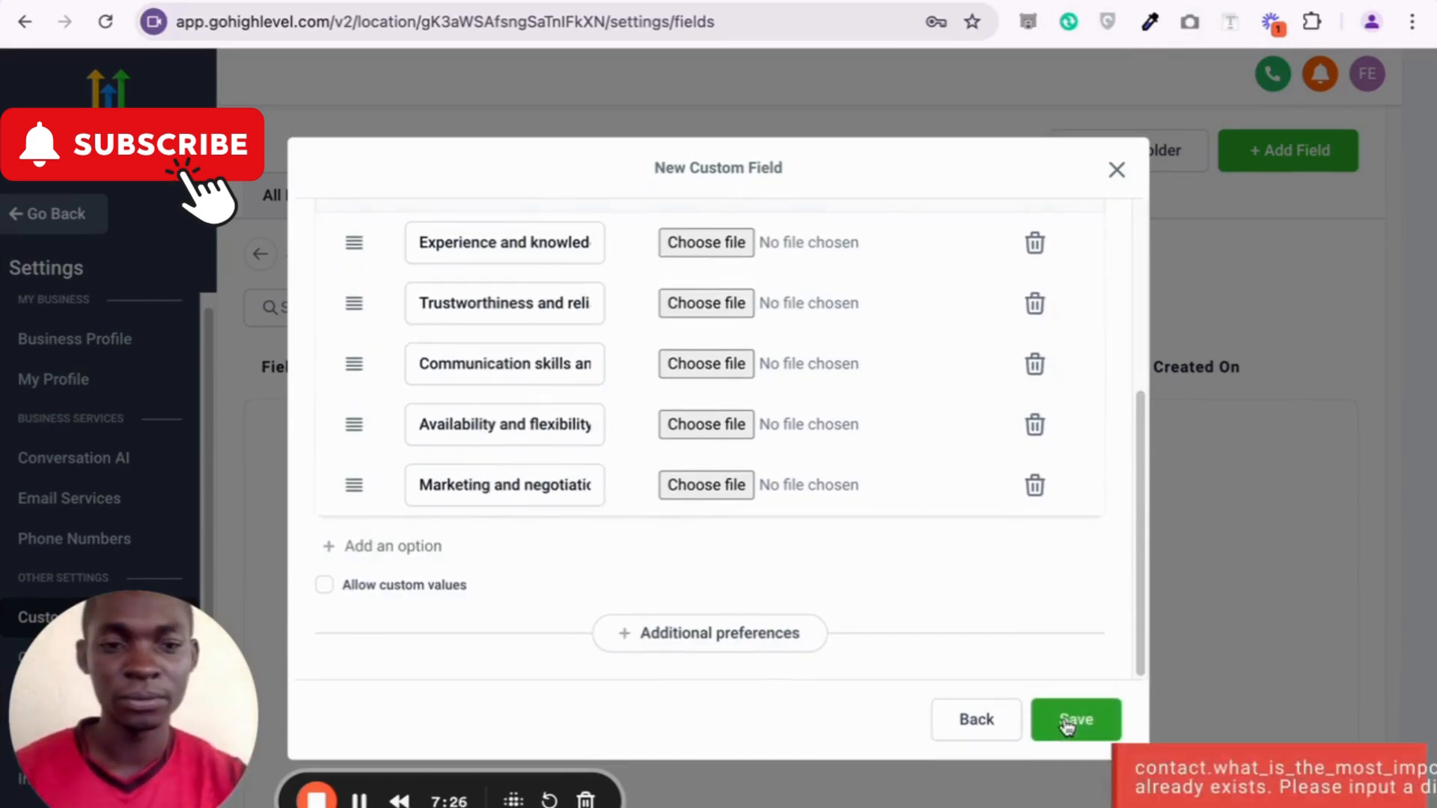
# Remove the stray quotation mark at the end of the field name and try saving the field again
pyautogui.scroll(1, 805, 604)
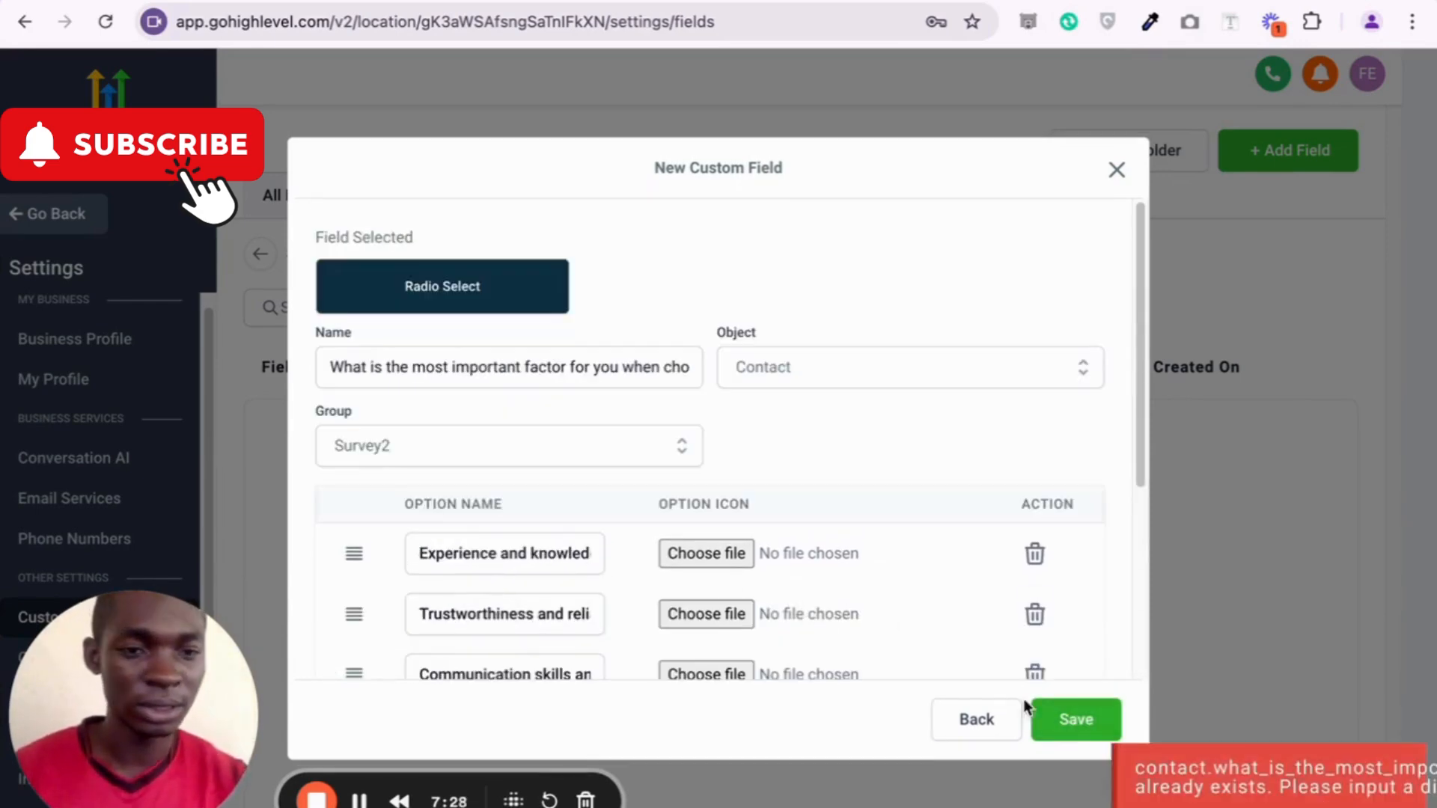
pyautogui.click(621, 368)
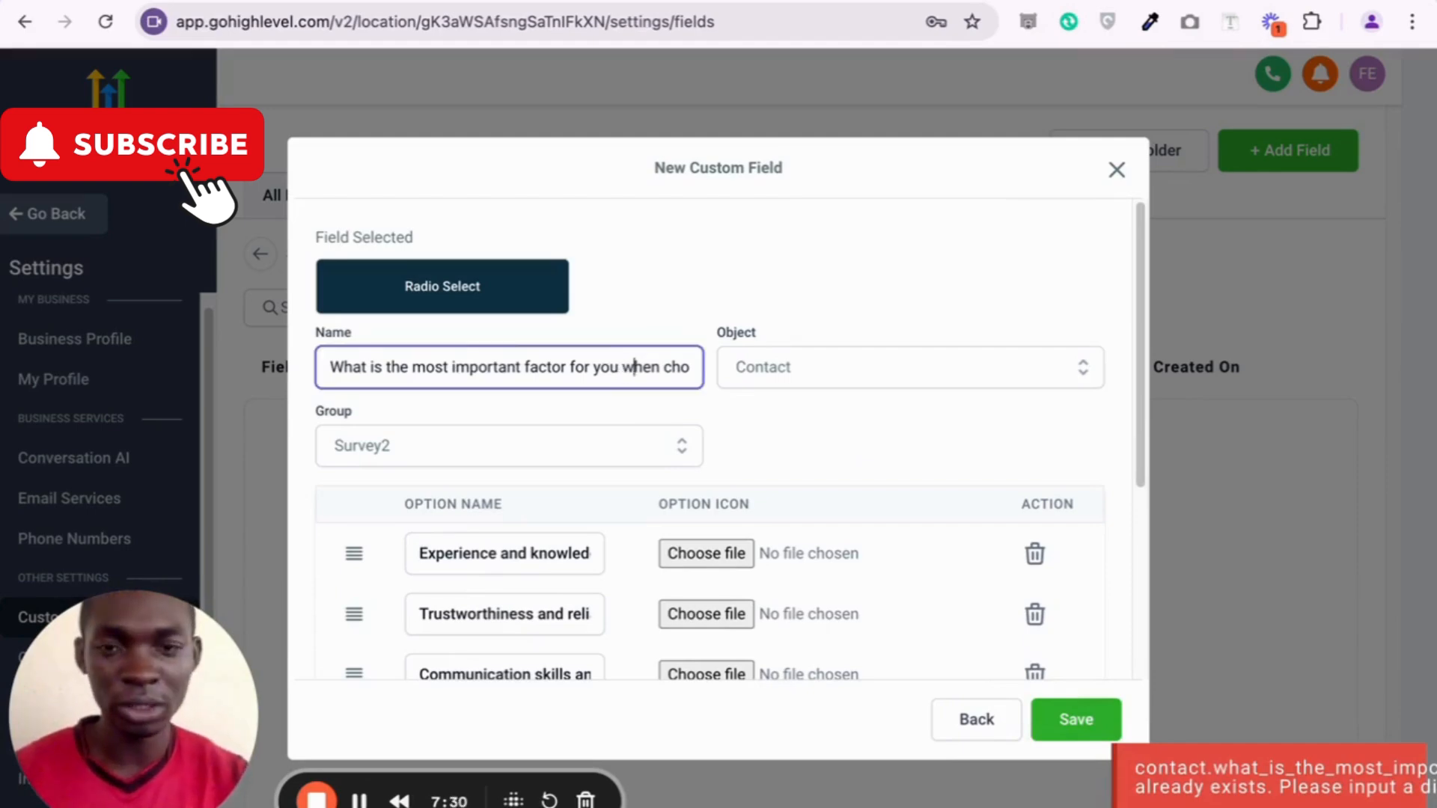
pyautogui.press('Right')
pyautogui.press('Right')
pyautogui.press('Right')
pyautogui.press('Right')
pyautogui.press('Right')
pyautogui.press('Right')
pyautogui.press('Right')
pyautogui.press('Right')
pyautogui.press('Right')
pyautogui.press('Right')
pyautogui.press('Right')
pyautogui.press('Right')
pyautogui.press('Right')
pyautogui.press('Right')
pyautogui.press('Right')
pyautogui.press('Right')
pyautogui.press('Right')
pyautogui.press('Right')
pyautogui.press('Right')
pyautogui.press('Right')
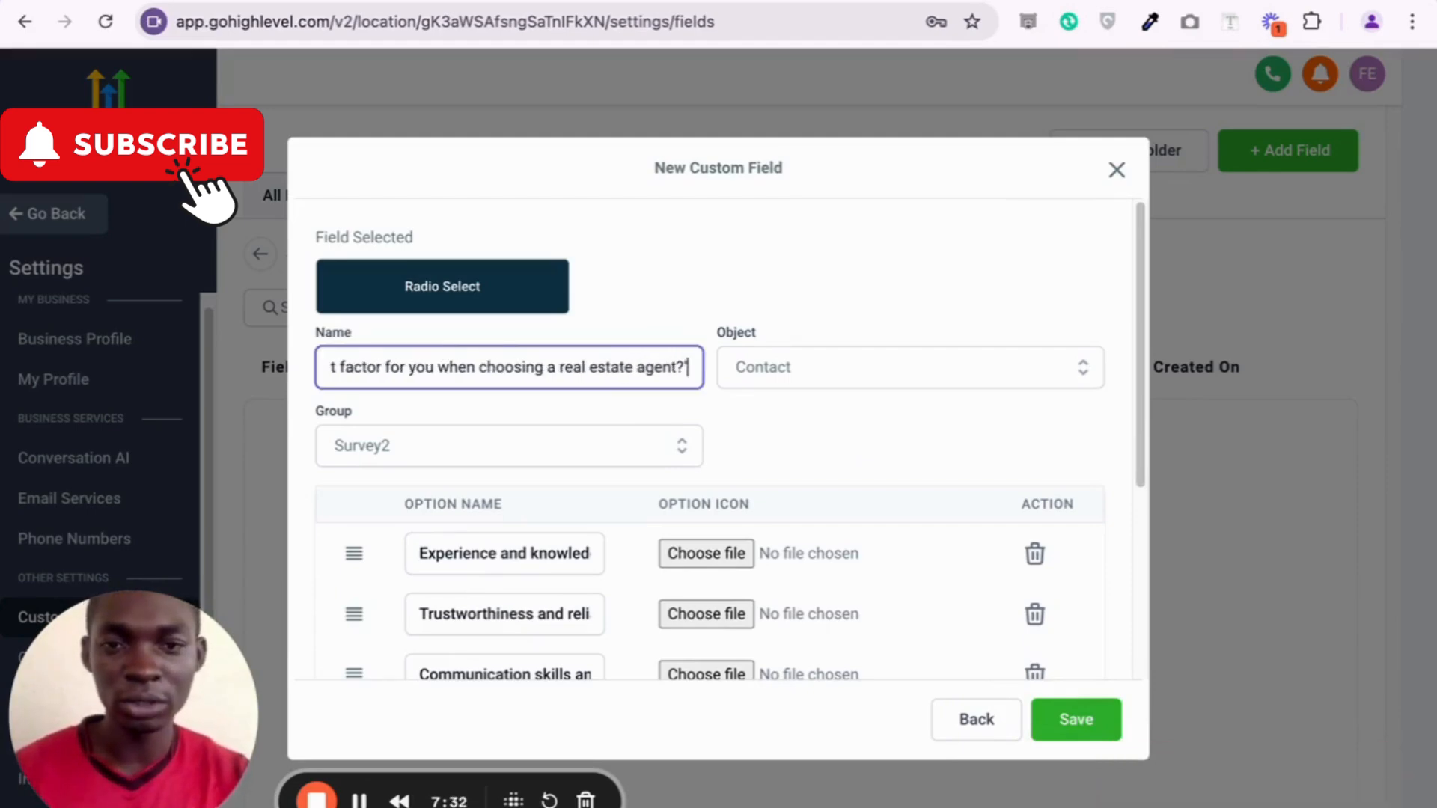
pyautogui.press('BackSpace')
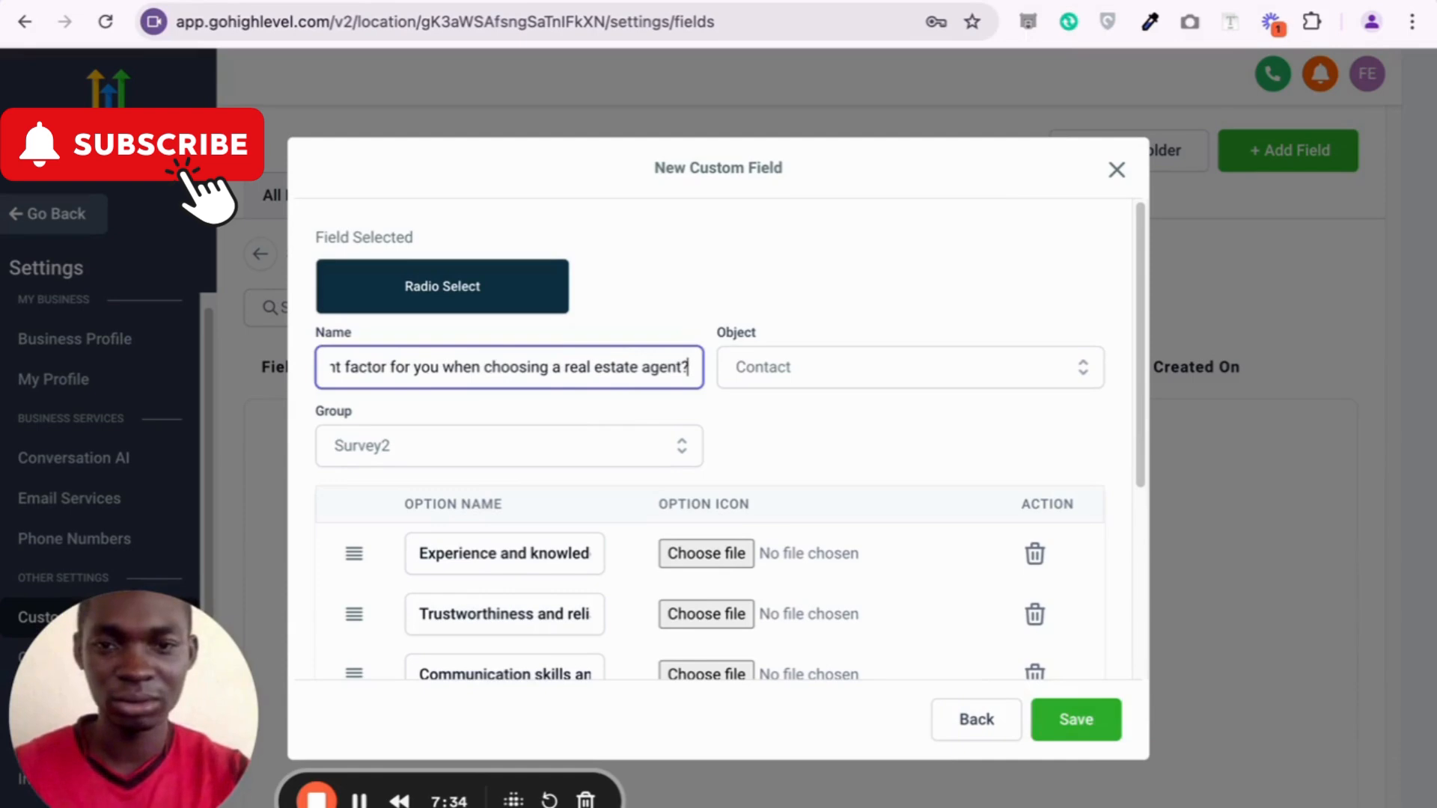
pyautogui.click(1083, 710)
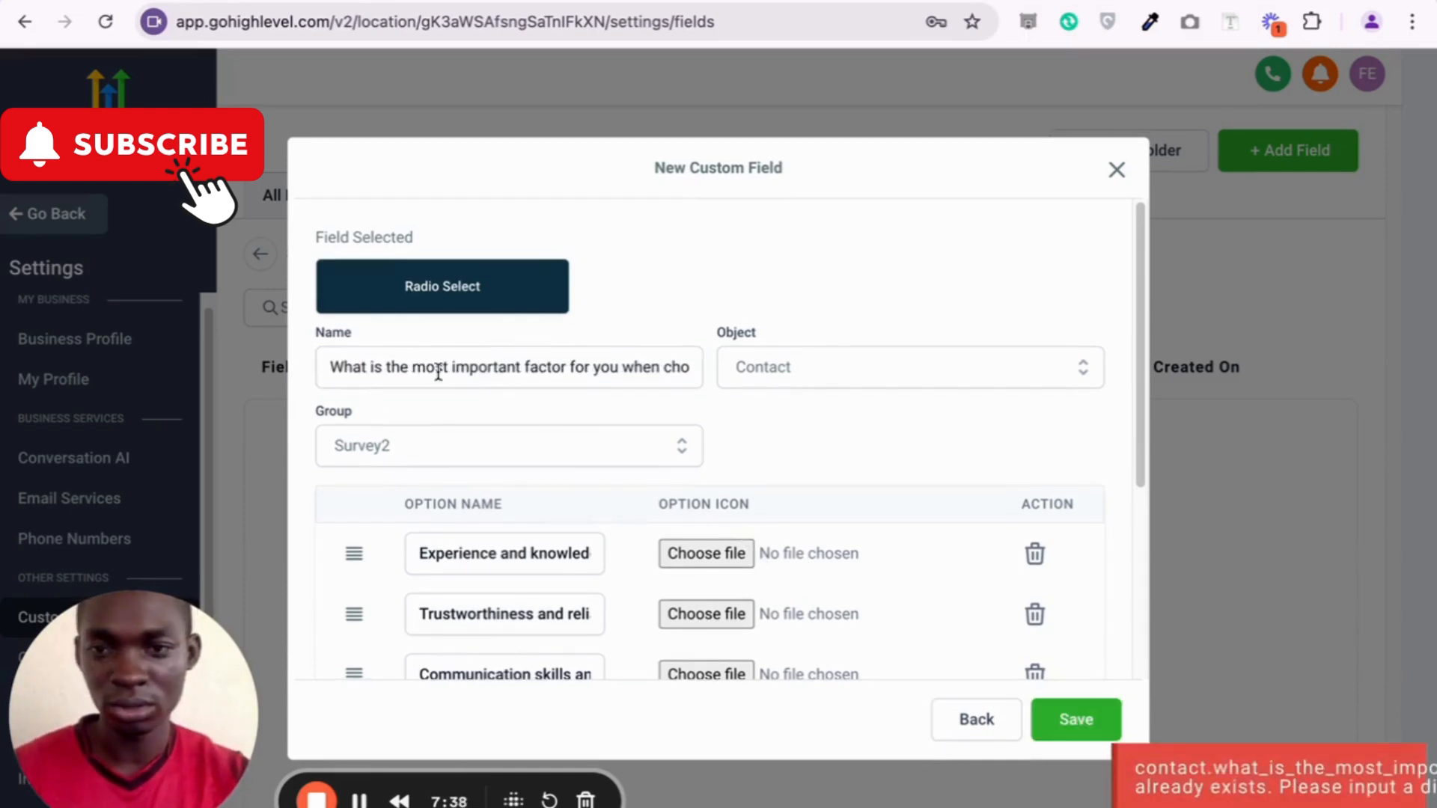
# Replace "agent?" at the end of the field name with "personnel" and save the field
pyautogui.hscroll(5, 513, 372)
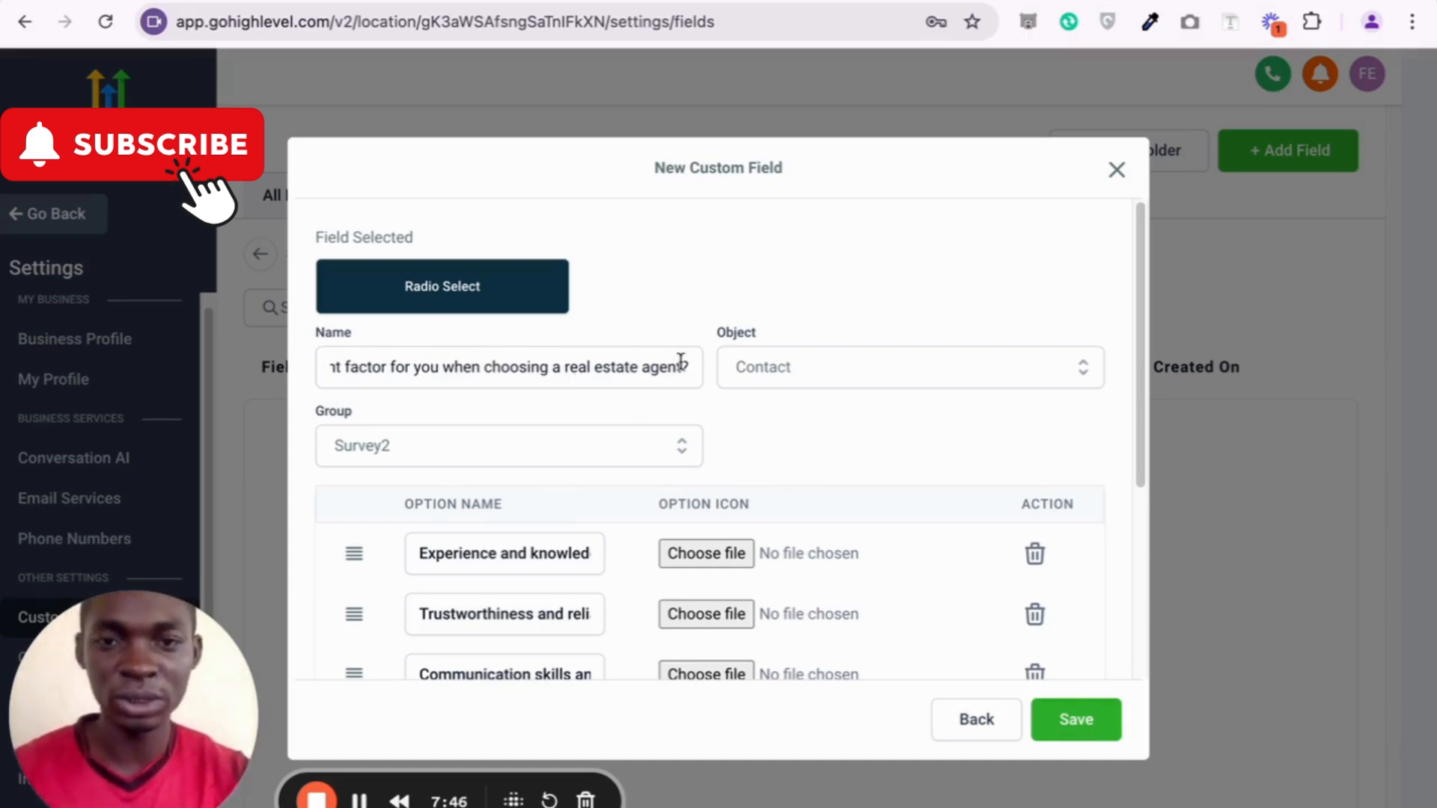
pyautogui.moveTo(684, 368); pyautogui.dragTo(645, 368)
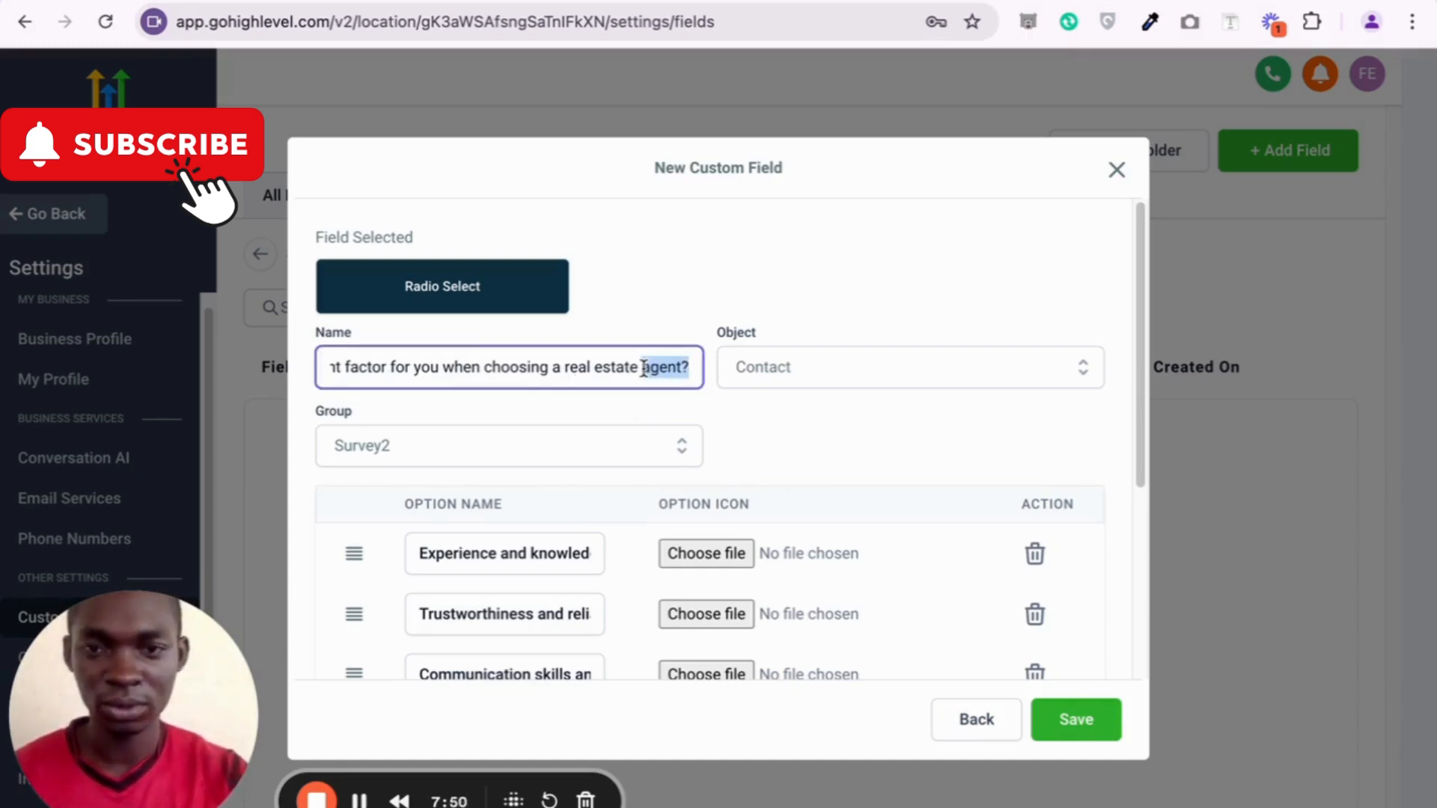
pyautogui.press('BackSpace')
pyautogui.write('personnel')
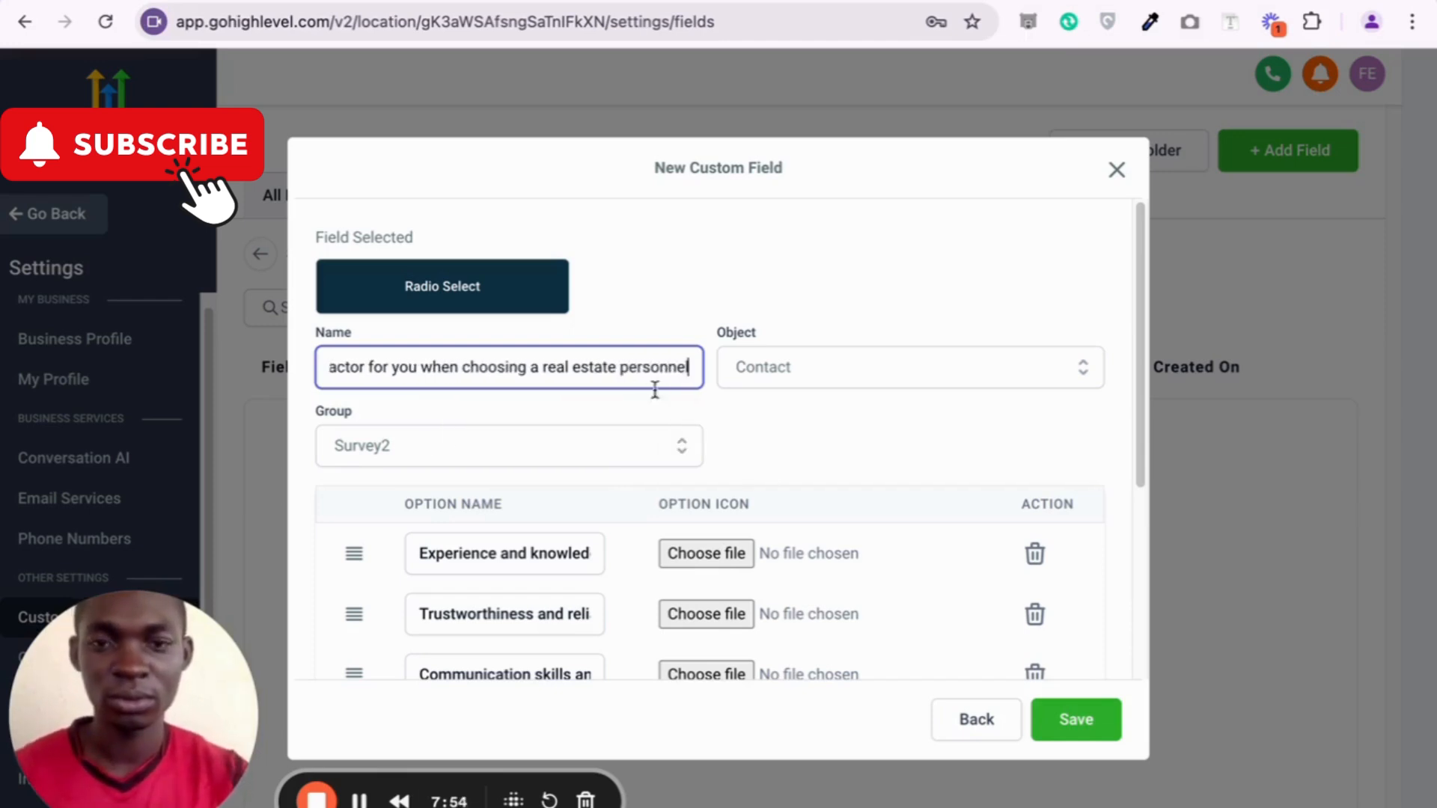
pyautogui.click(1048, 717)
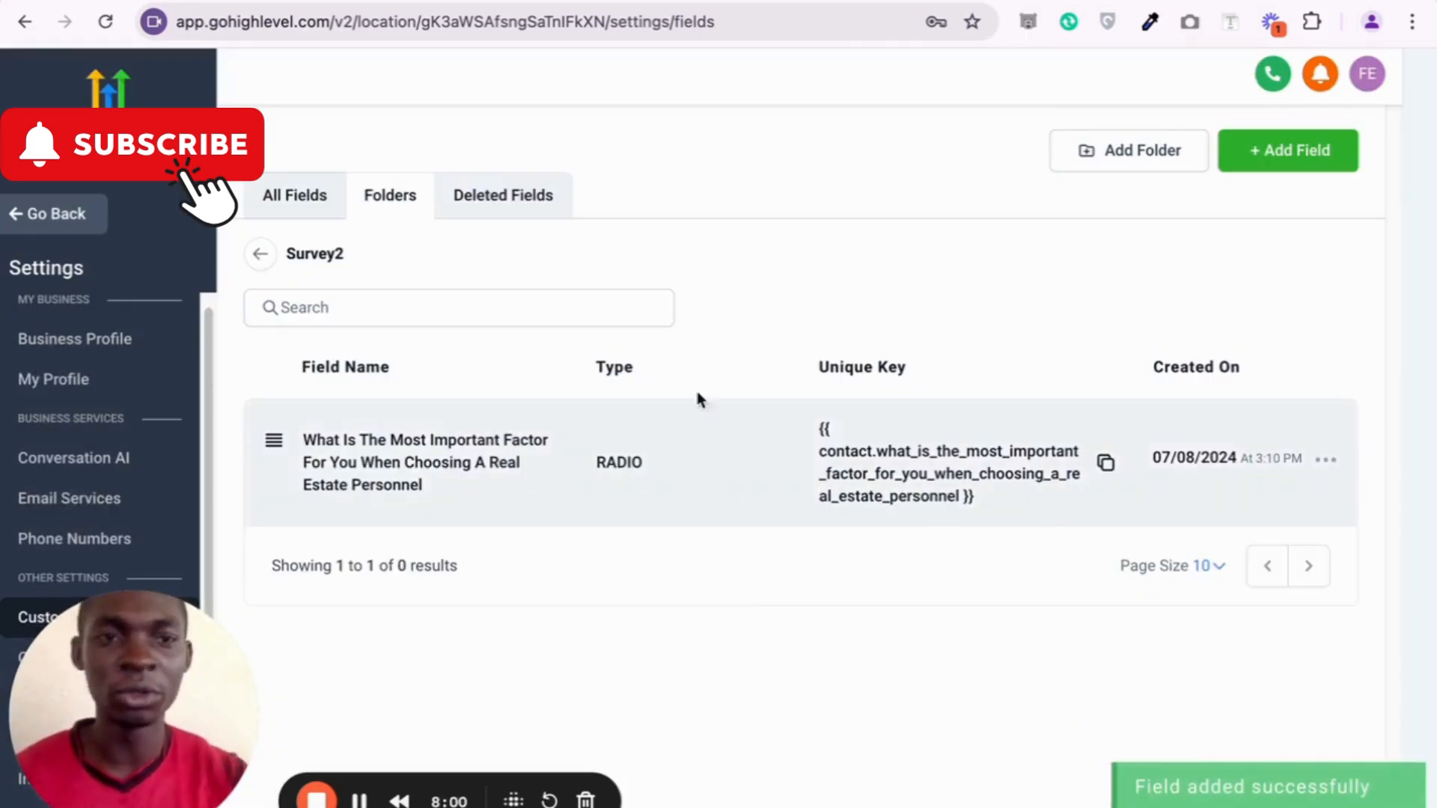
# Start another Radio Select field in Survey2 and name it "How did you first hear about our real estate services?", copied from the sticky note
pyautogui.click(1276, 150)
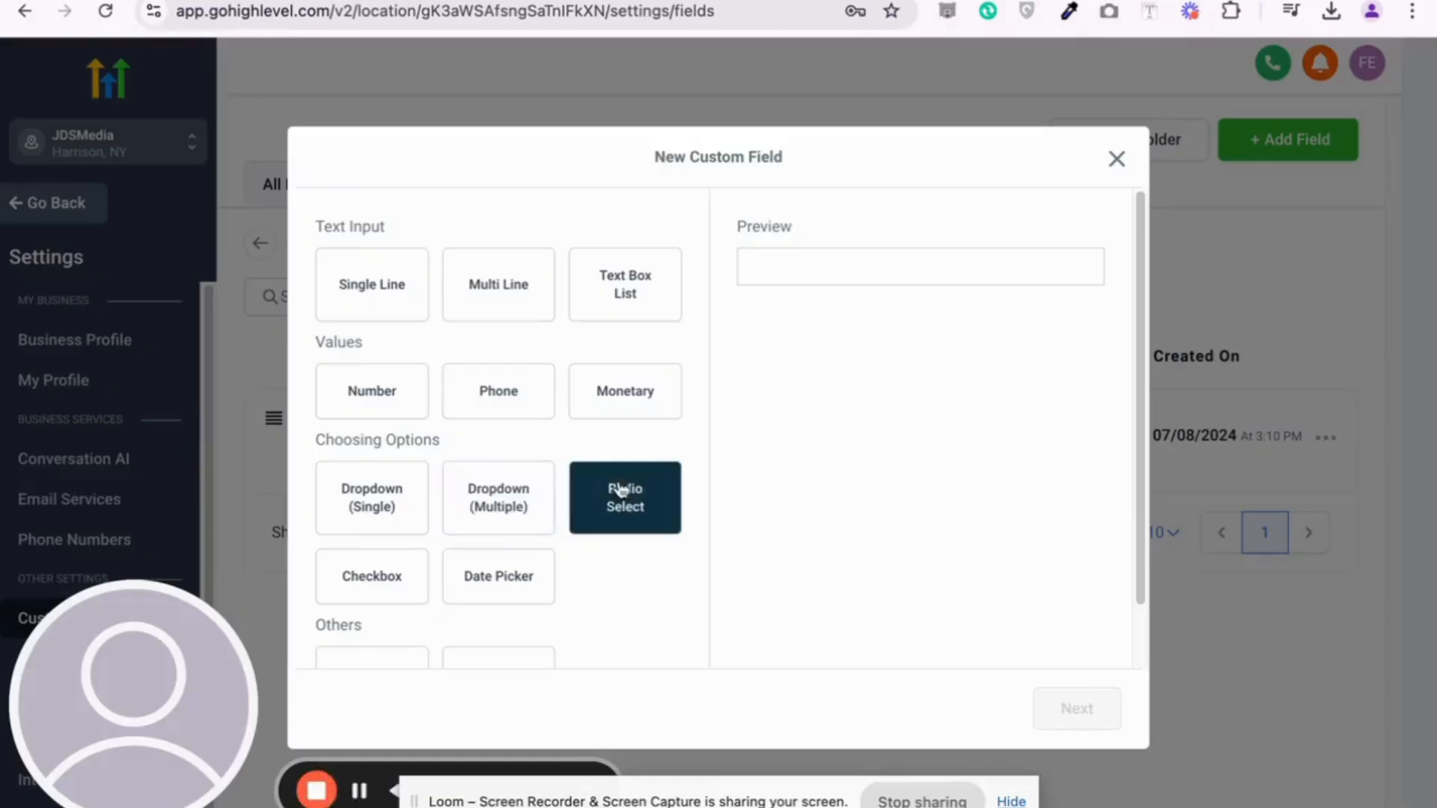
pyautogui.click(620, 490)
pyautogui.hotkey('ctrl', 'Left')
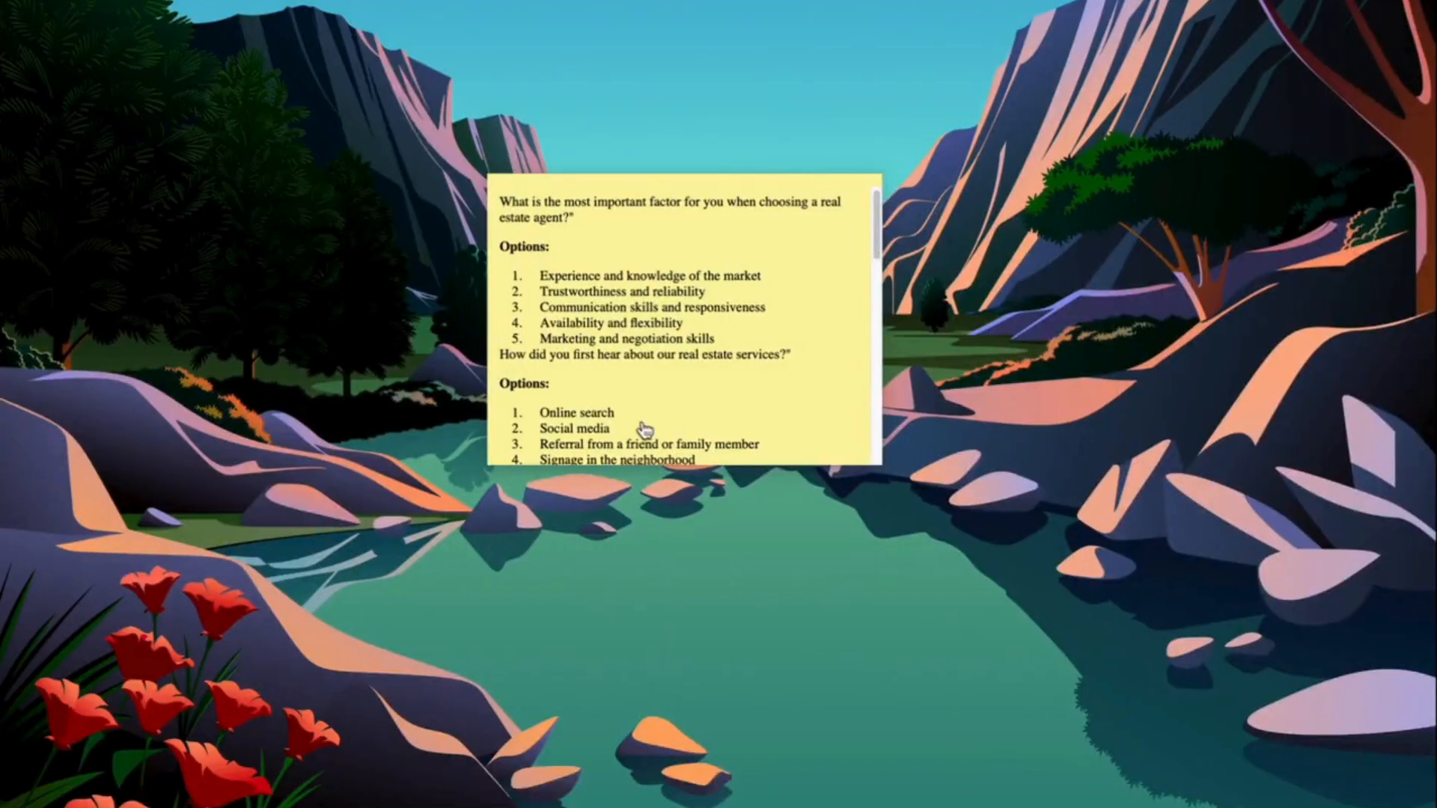
pyautogui.scroll(-3, 558, 281)
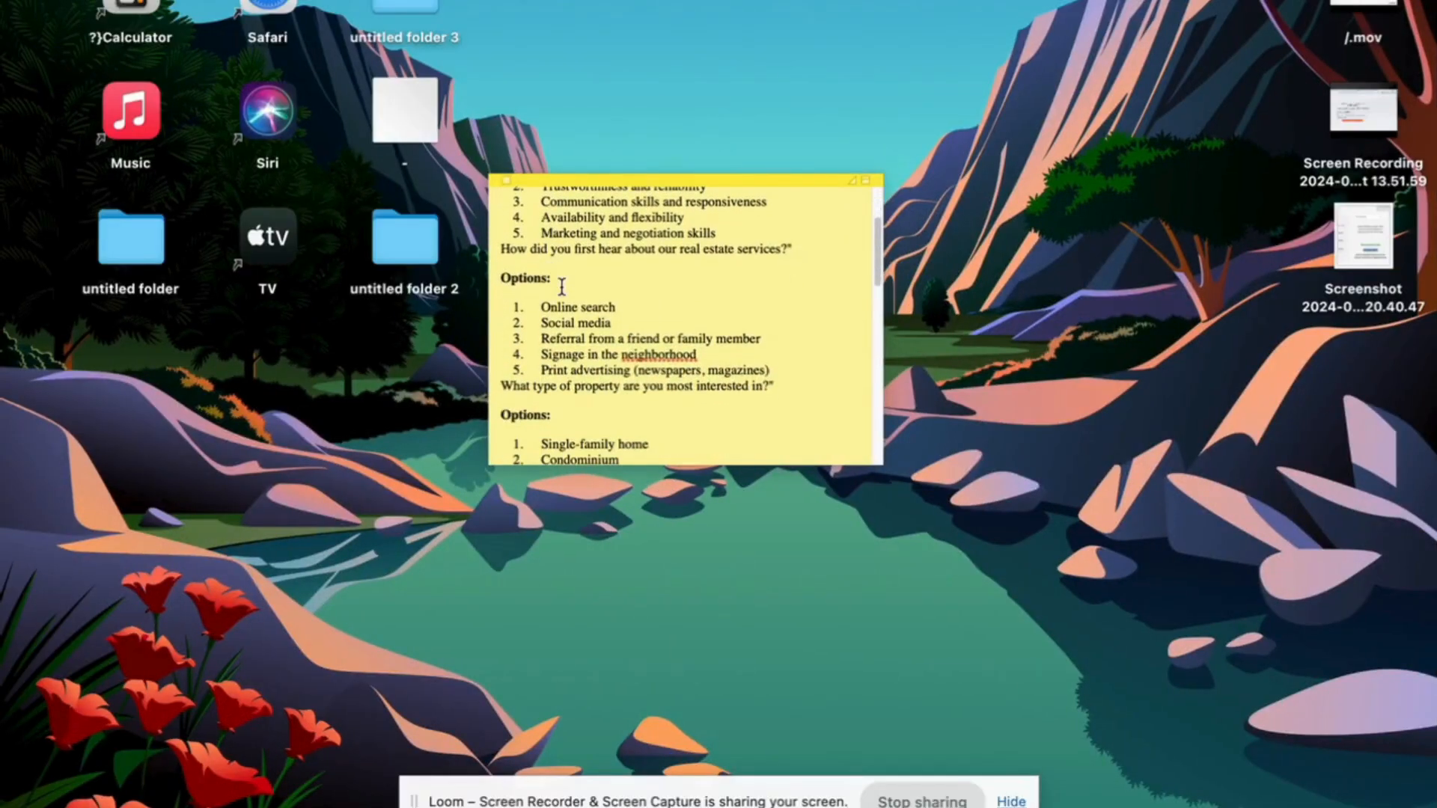
pyautogui.tripleClick(552, 254)
pyautogui.hotkey('ctrl', 'c')
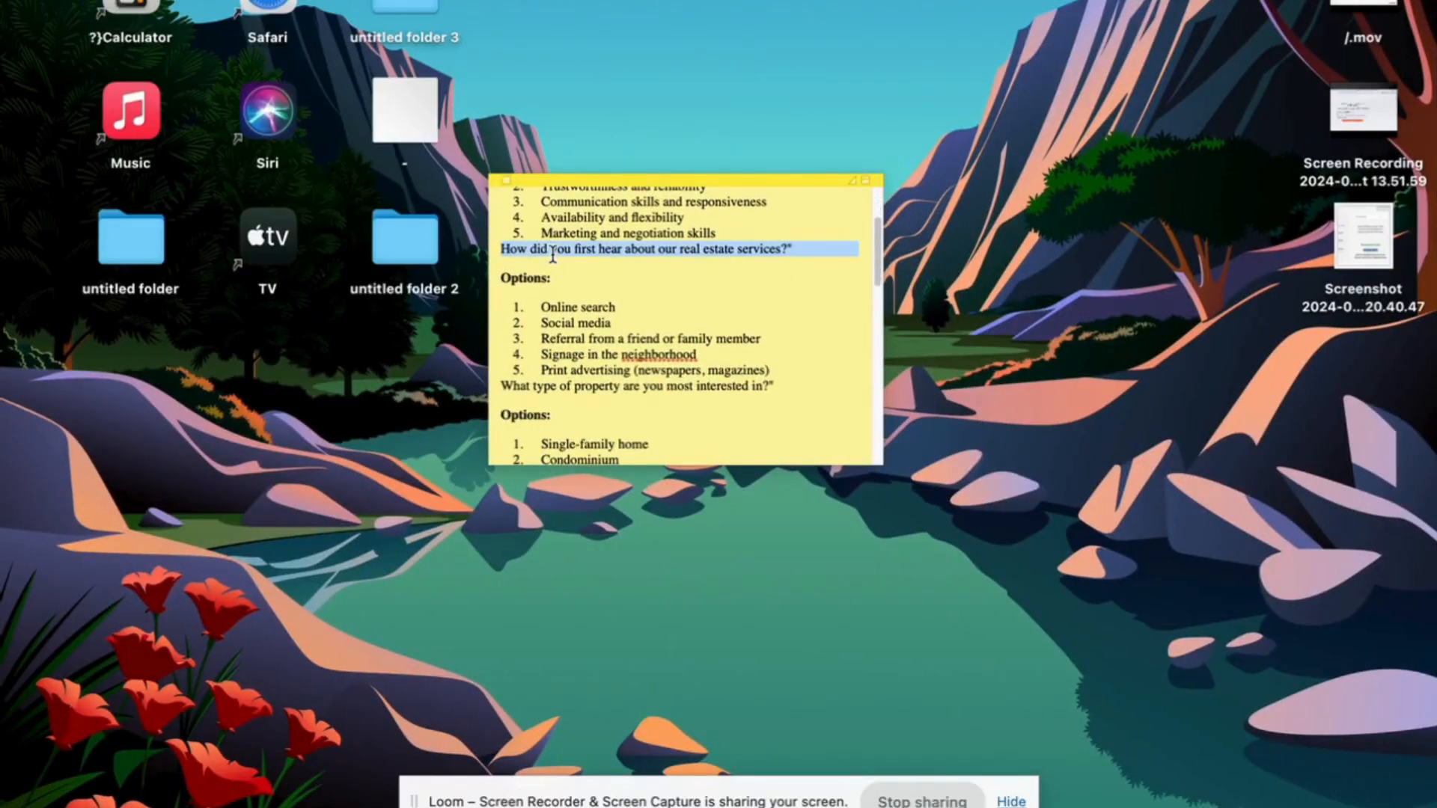
pyautogui.hotkey('ctrl', 'Right')
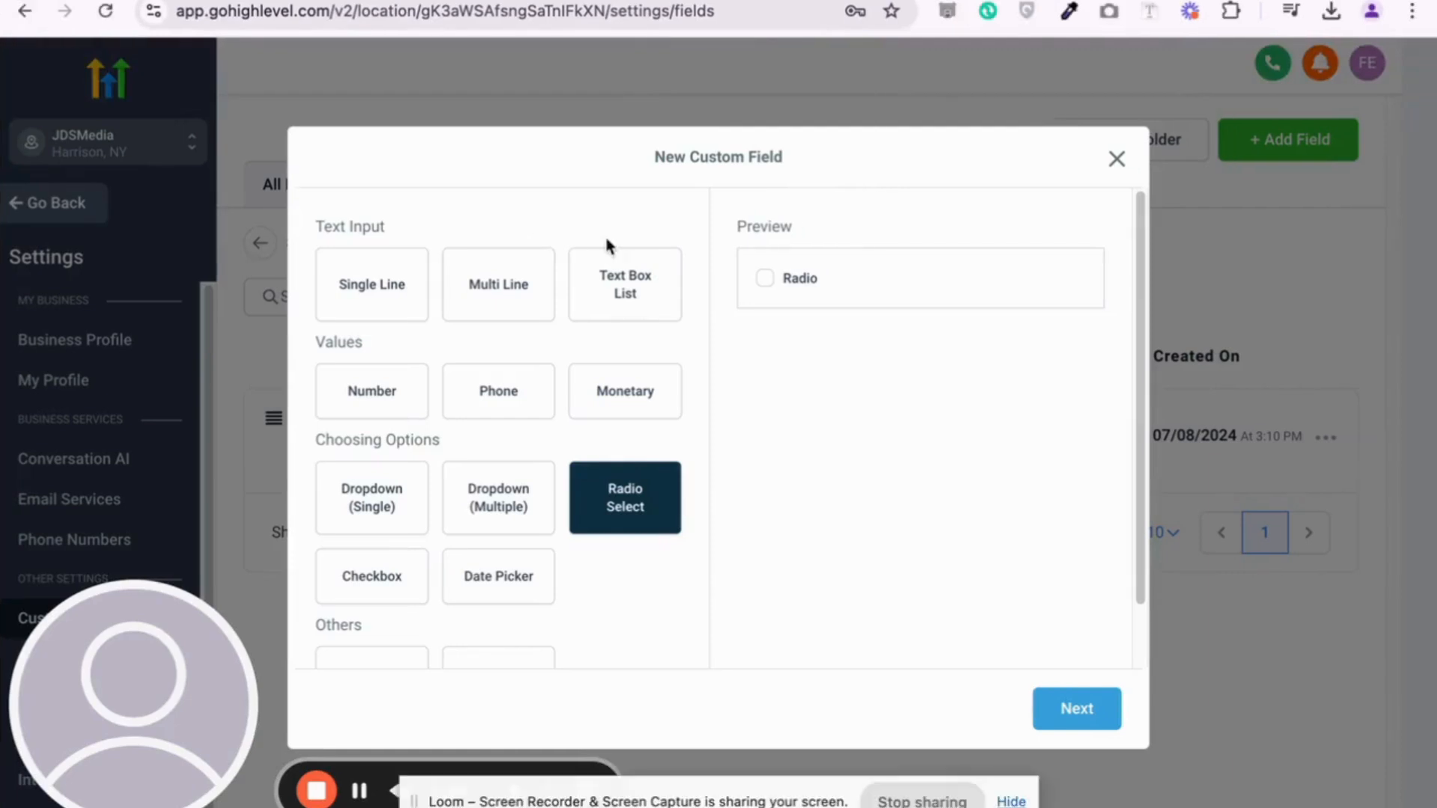
pyautogui.click(1089, 722)
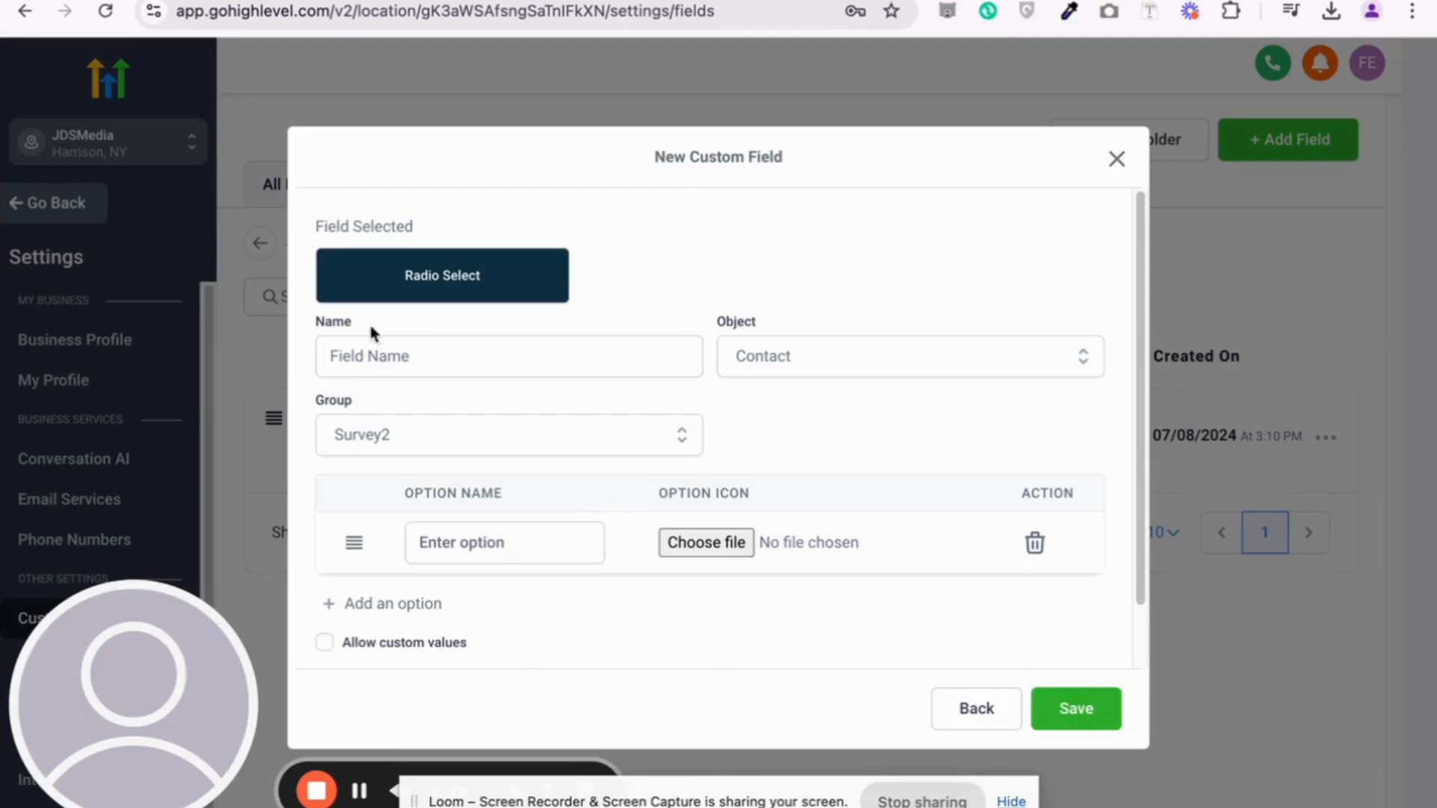
pyautogui.click(372, 348)
pyautogui.hotkey('ctrl', 'v')
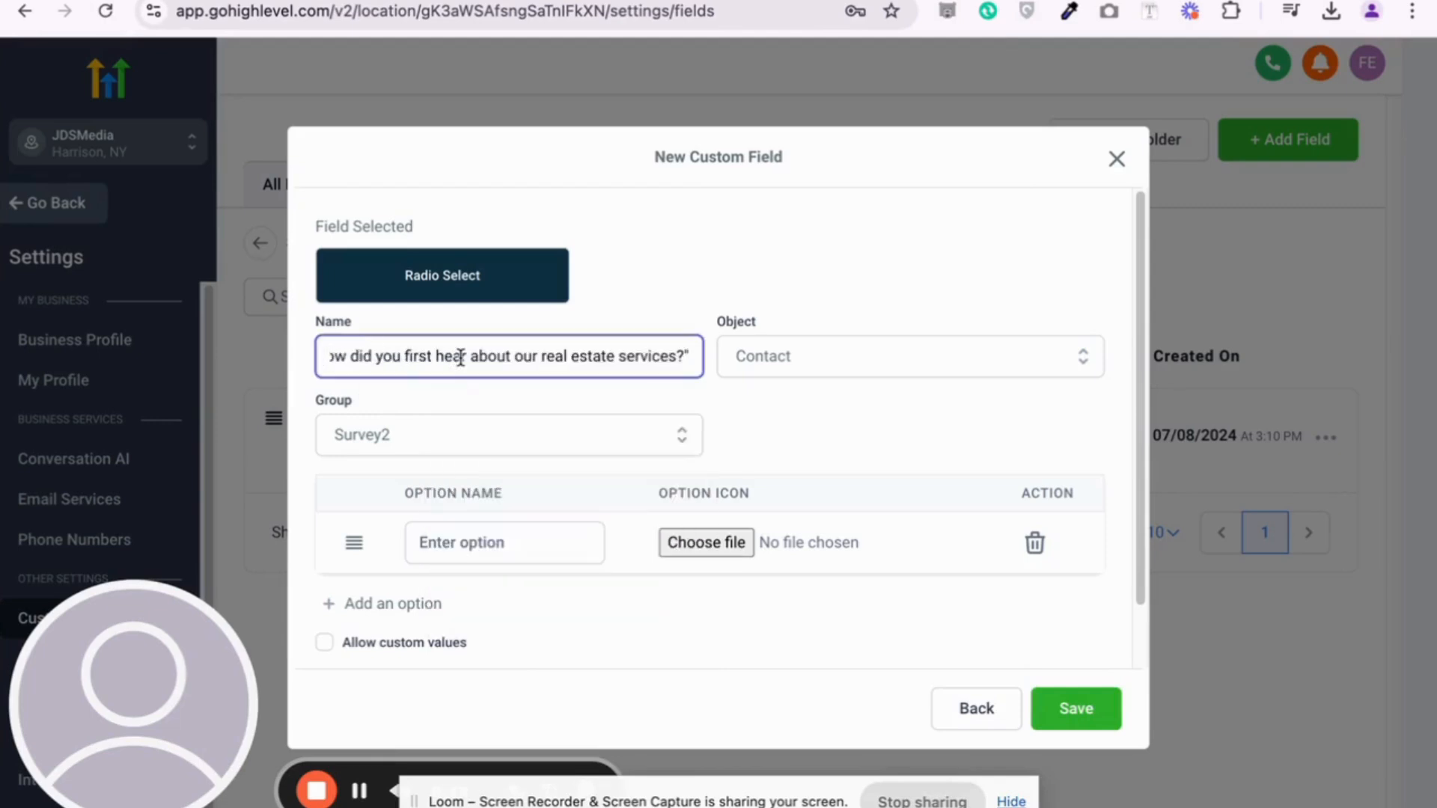
# Copy "Online search" from the sticky note into the first option
pyautogui.hotkey('ctrl', 'Left')
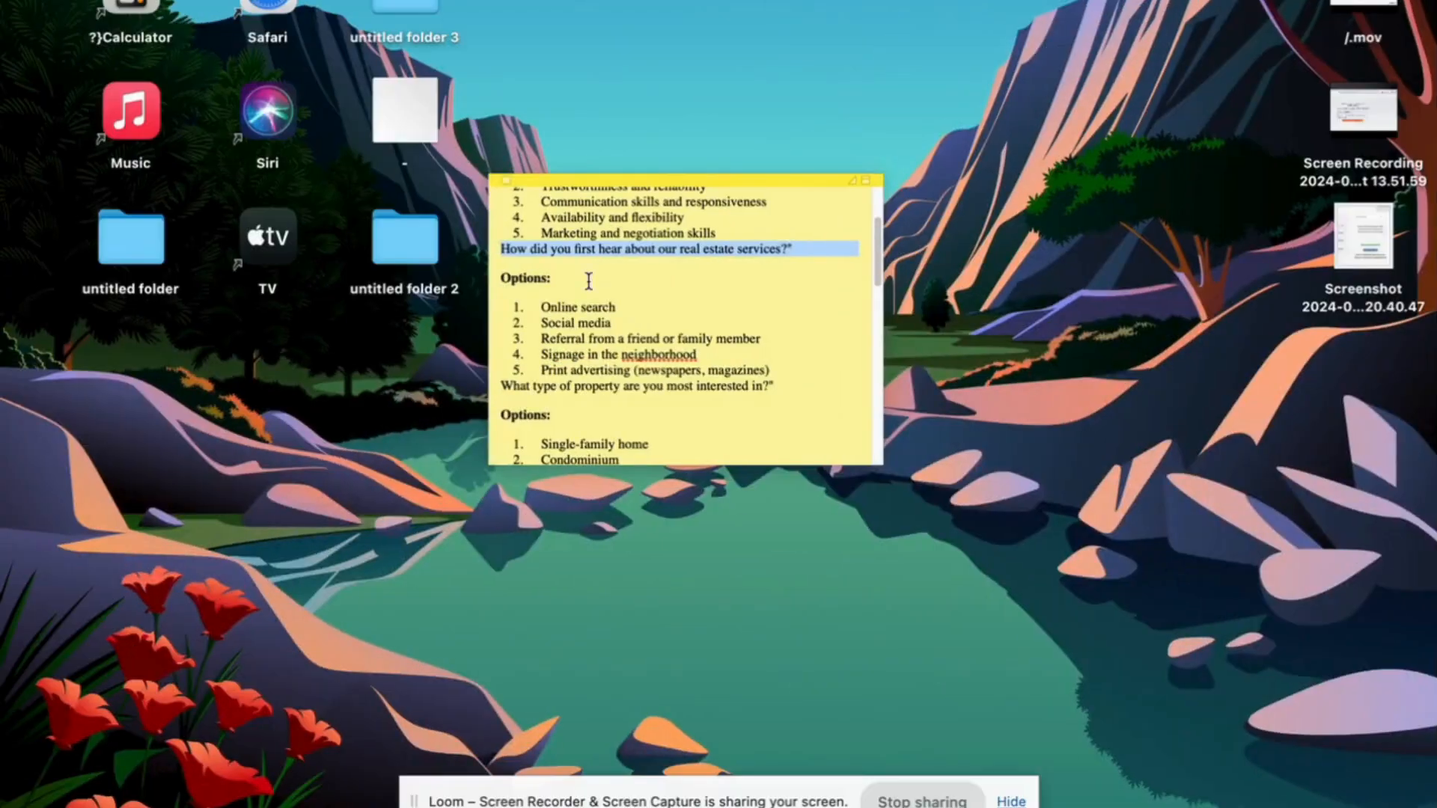
pyautogui.moveTo(560, 305); pyautogui.dragTo(541, 305)
pyautogui.hotkey('ctrl', 'c')
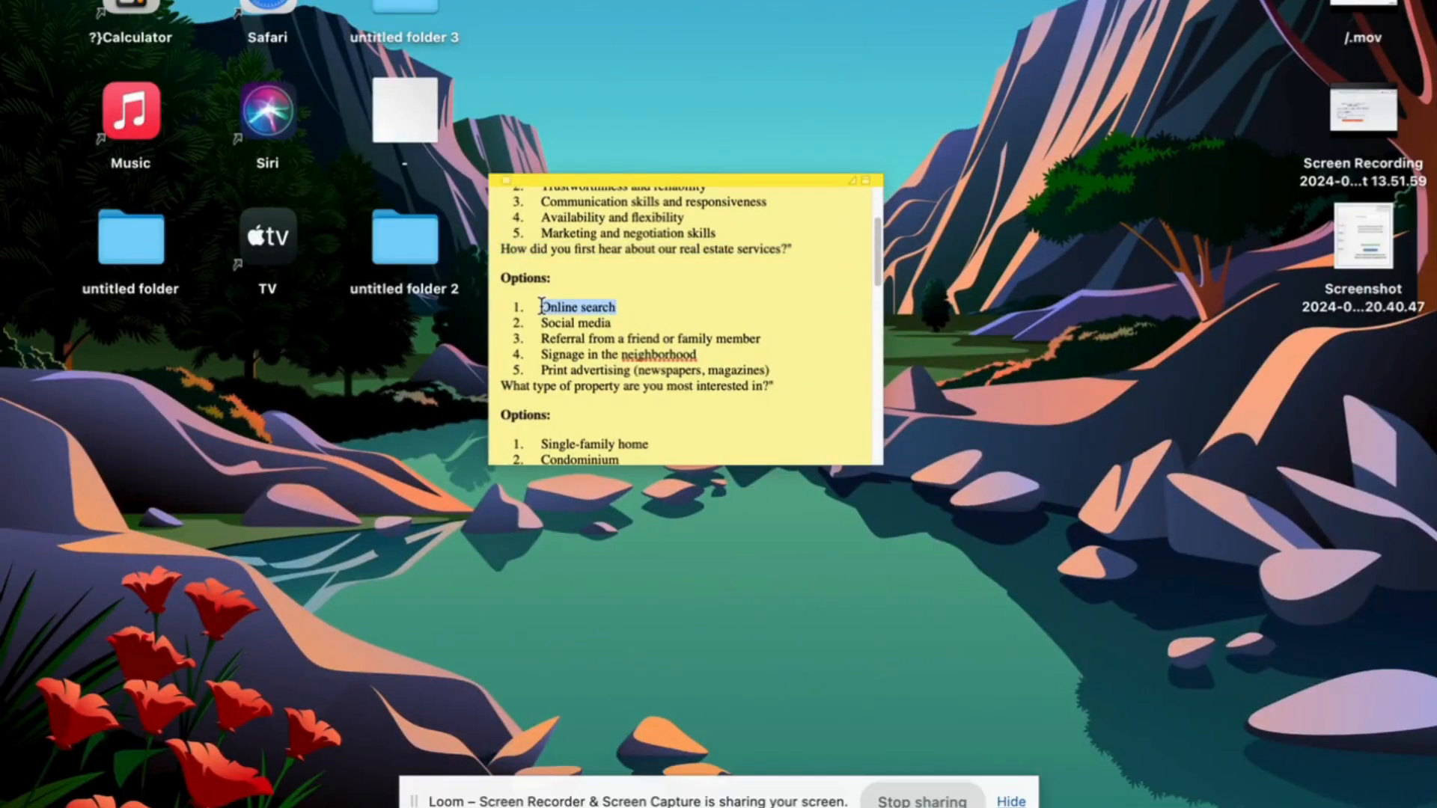
pyautogui.hotkey('ctrl', 'Right')
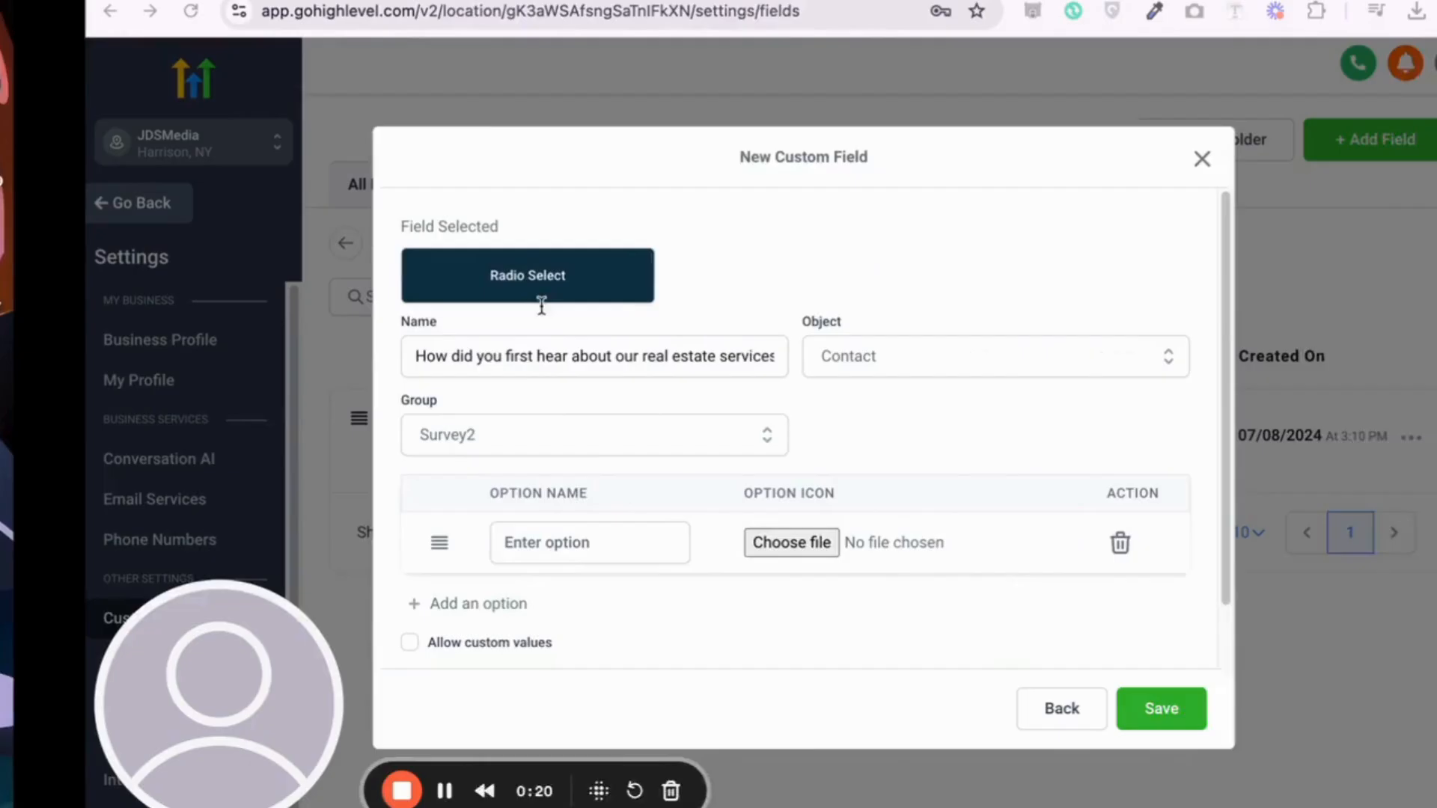
pyautogui.scroll(-1, 494, 471)
pyautogui.click(491, 478)
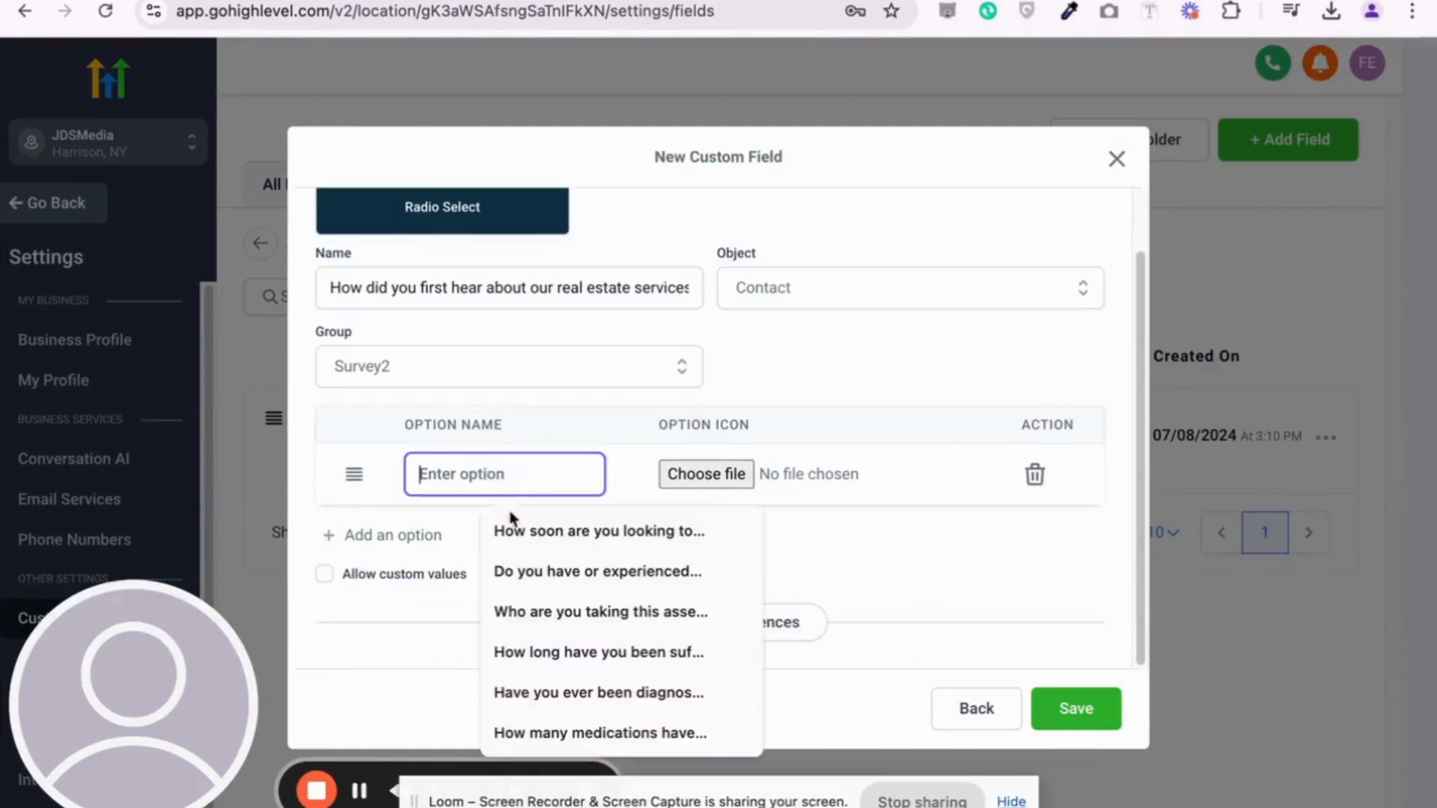
pyautogui.hotkey('ctrl', 'v')
# Add a second option to the field and fill it with "Social media", copied from the sticky note
pyautogui.click(404, 537)
pyautogui.click(464, 524)
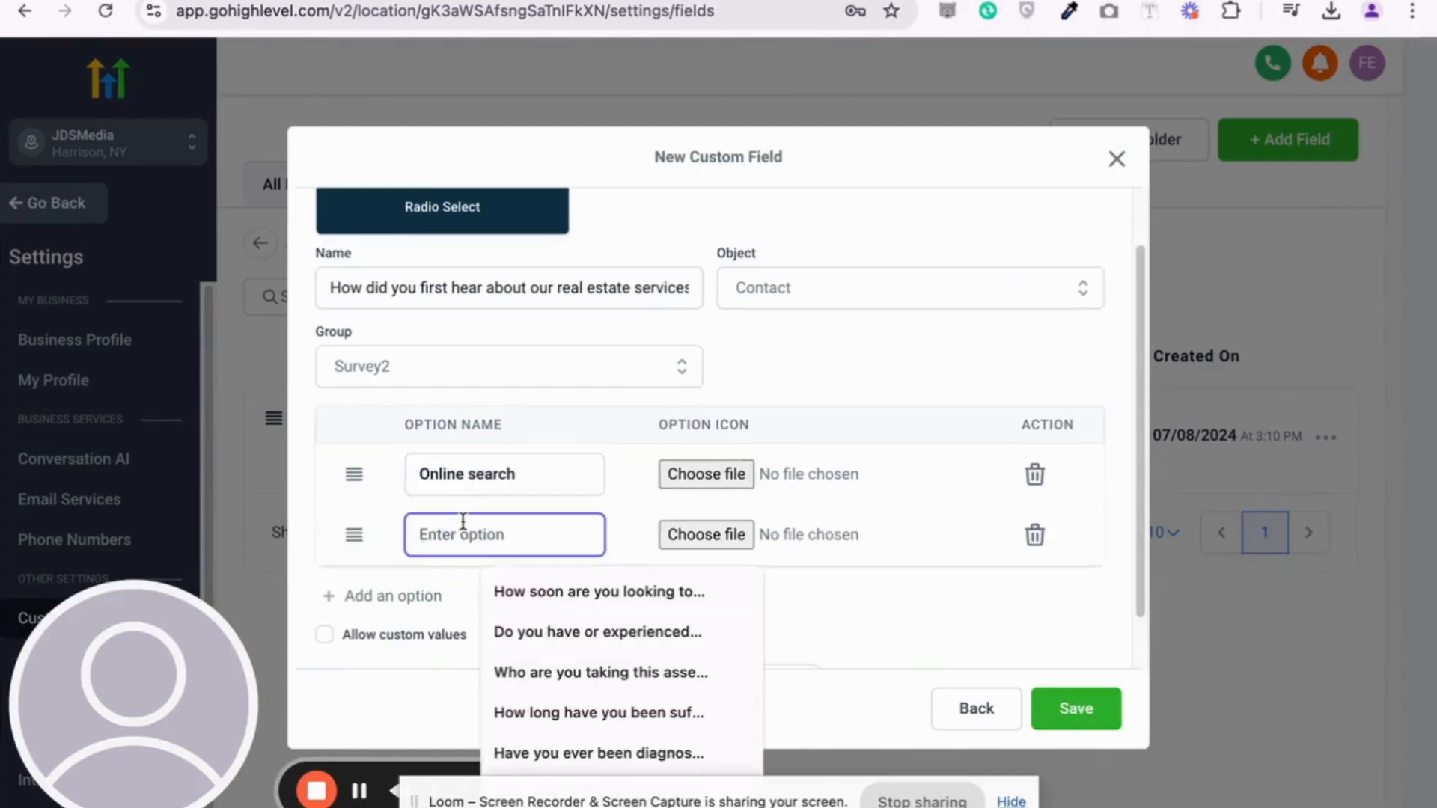
pyautogui.hotkey('ctrl', 'Left')
pyautogui.click(607, 323)
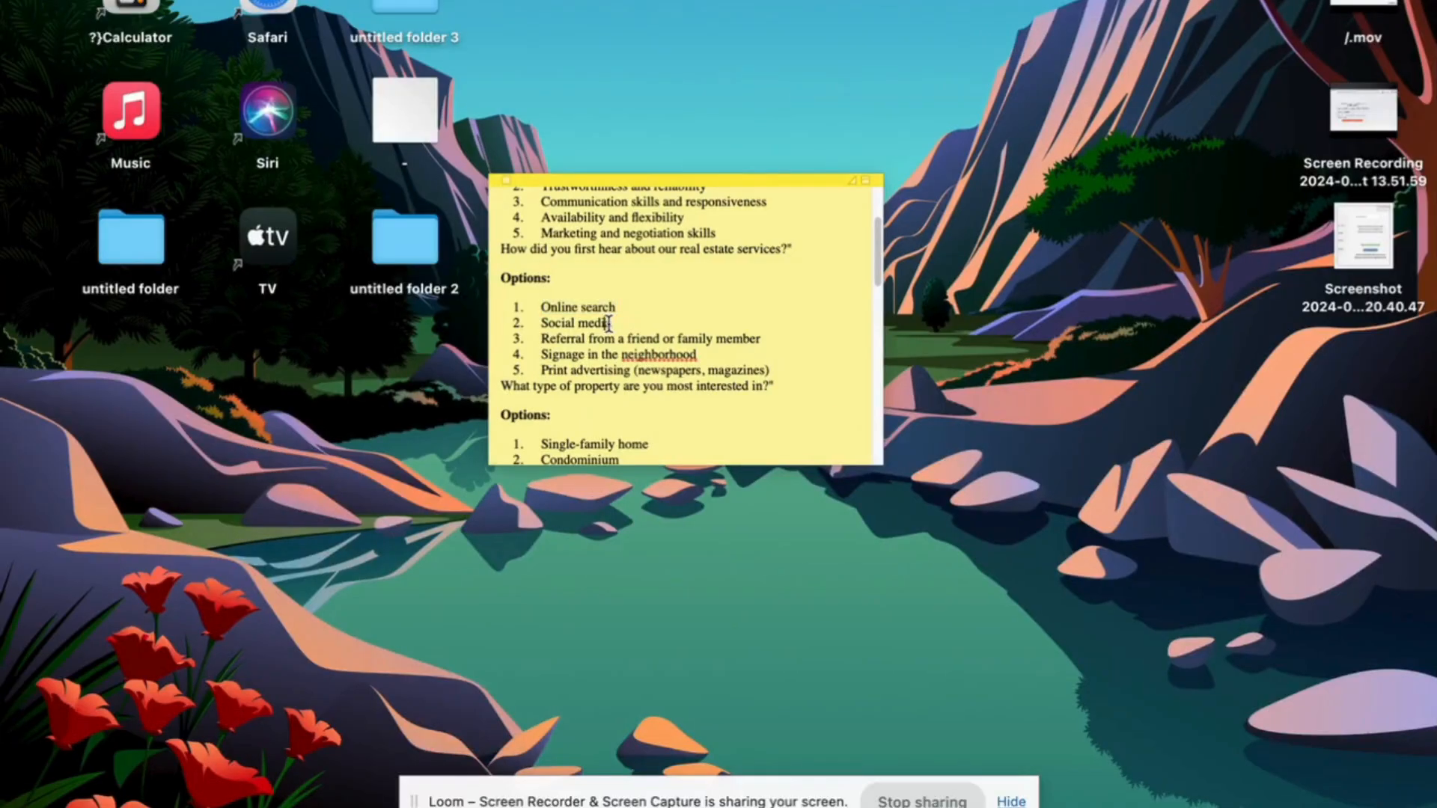
pyautogui.moveTo(618, 323); pyautogui.dragTo(535, 327)
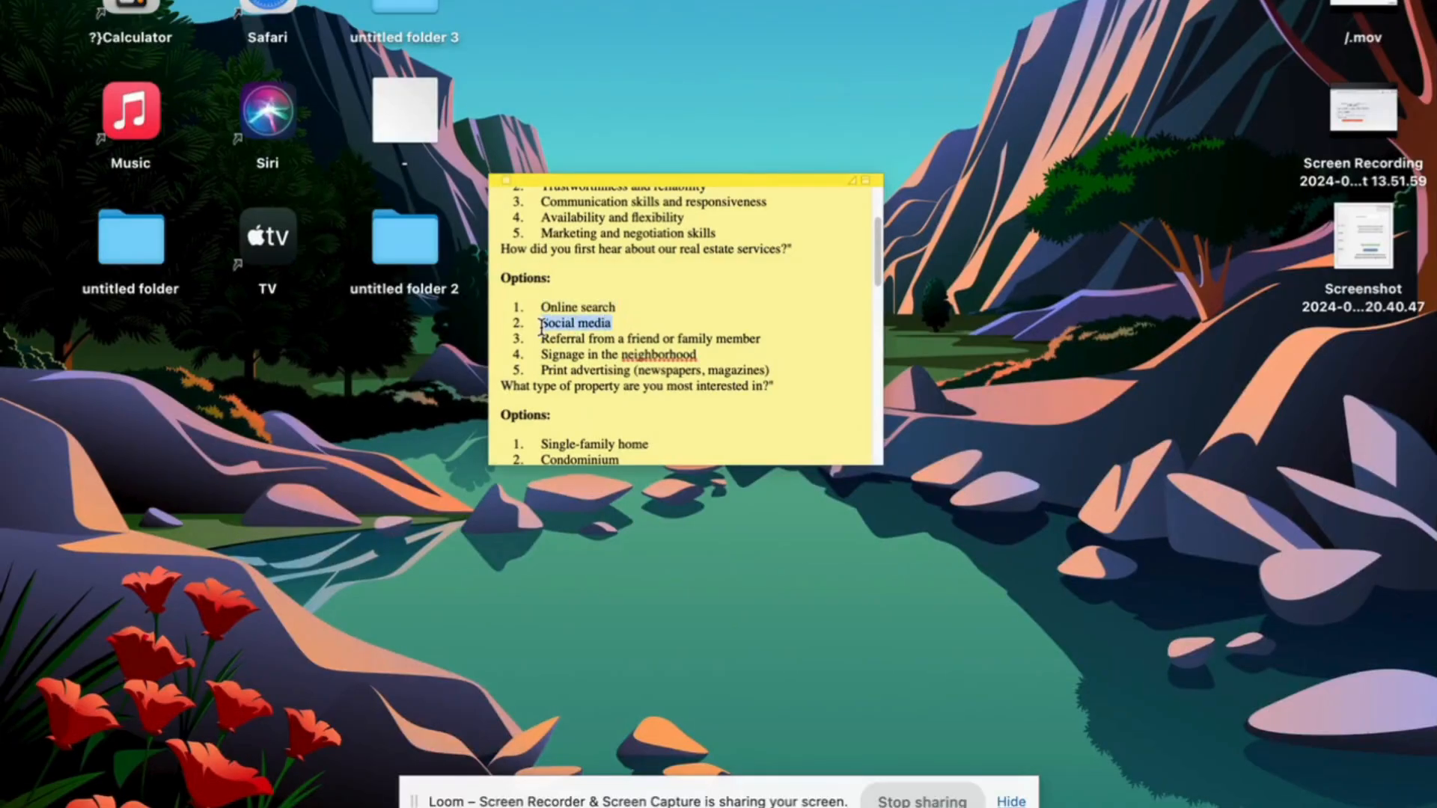
pyautogui.hotkey('ctrl', 'c')
pyautogui.hotkey('ctrl', 'Right')
pyautogui.click(496, 516)
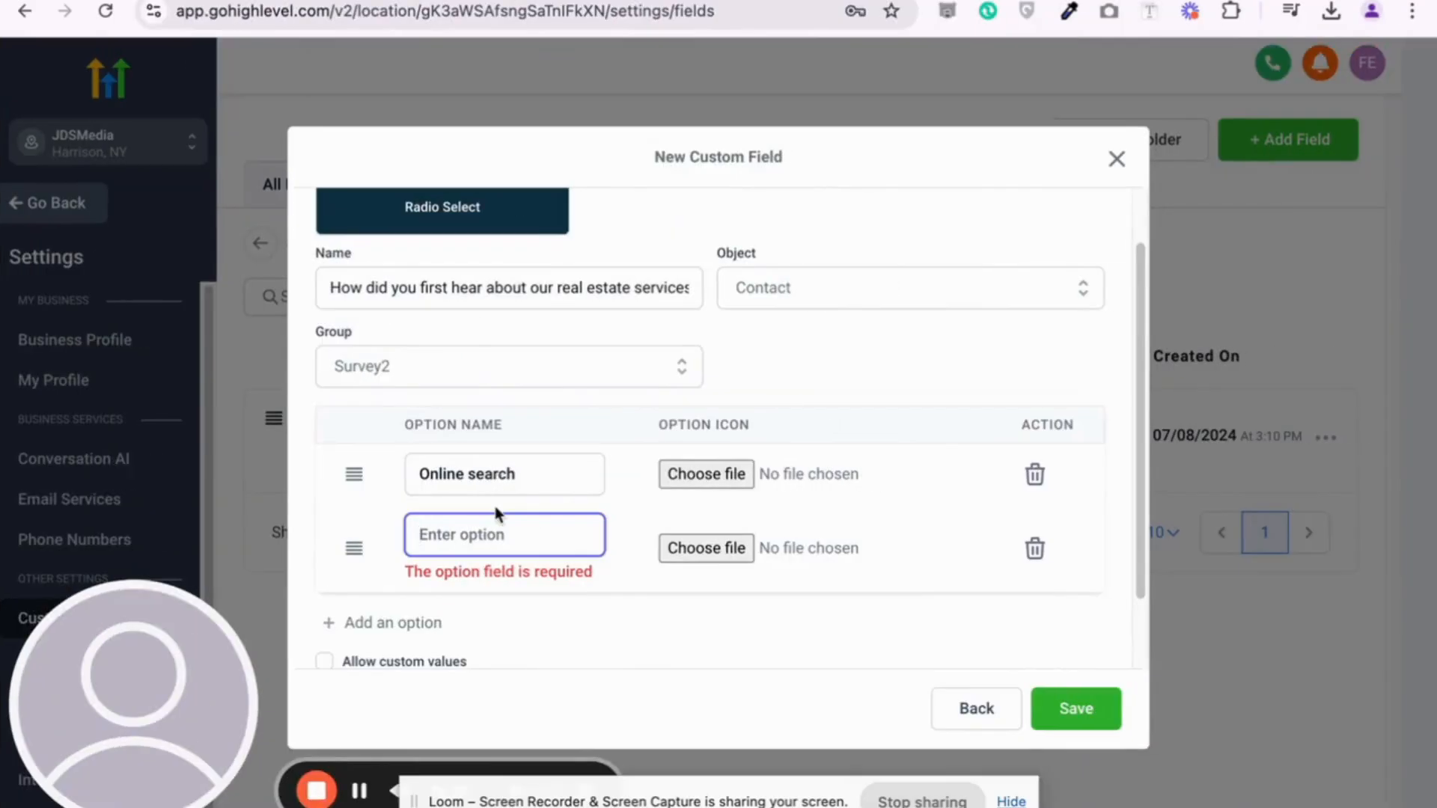
pyautogui.hotkey('ctrl', 'v')
# Add a third option reading "Referral from a friend or family member", copied from the sticky note
pyautogui.click(365, 596)
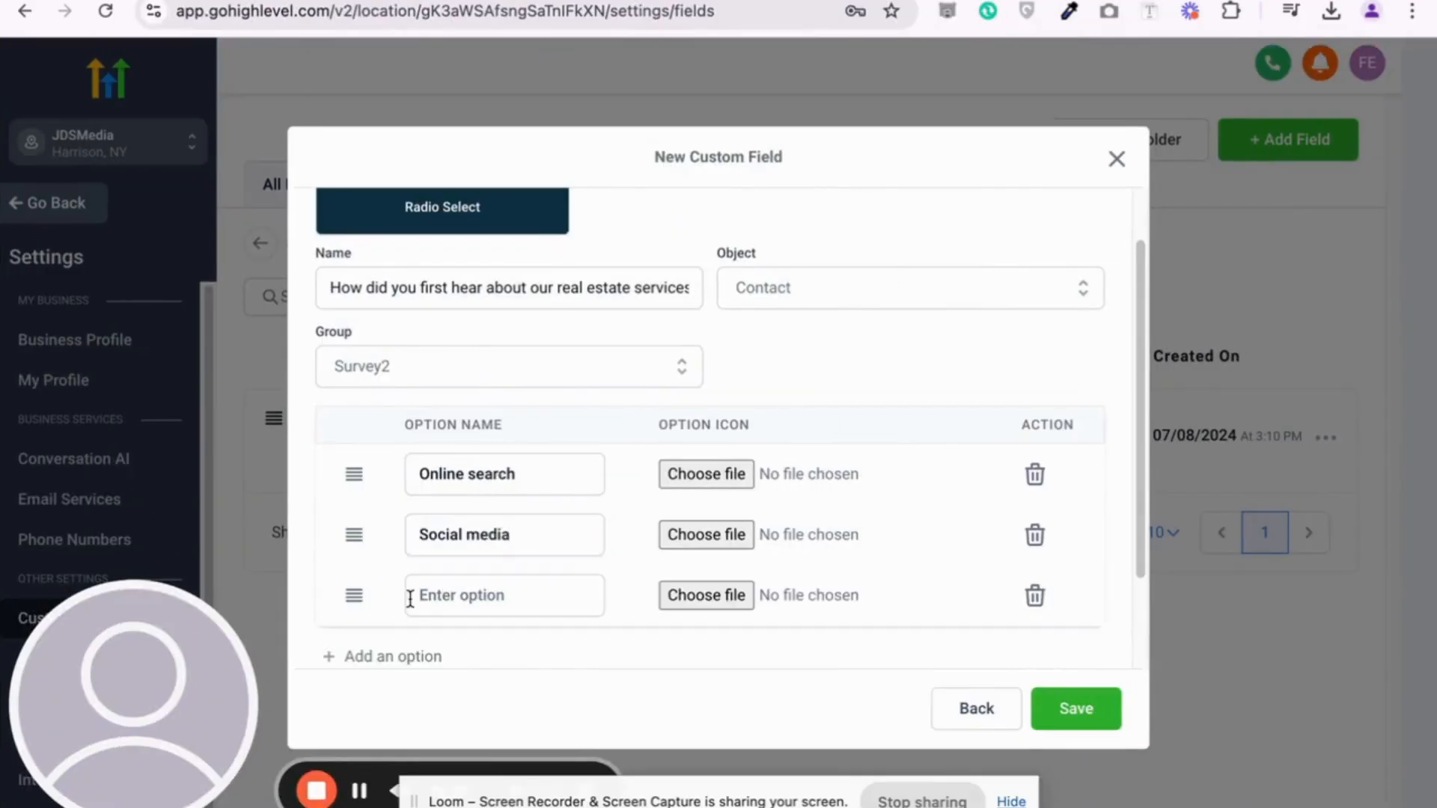
pyautogui.hotkey('ctrl', 'Left')
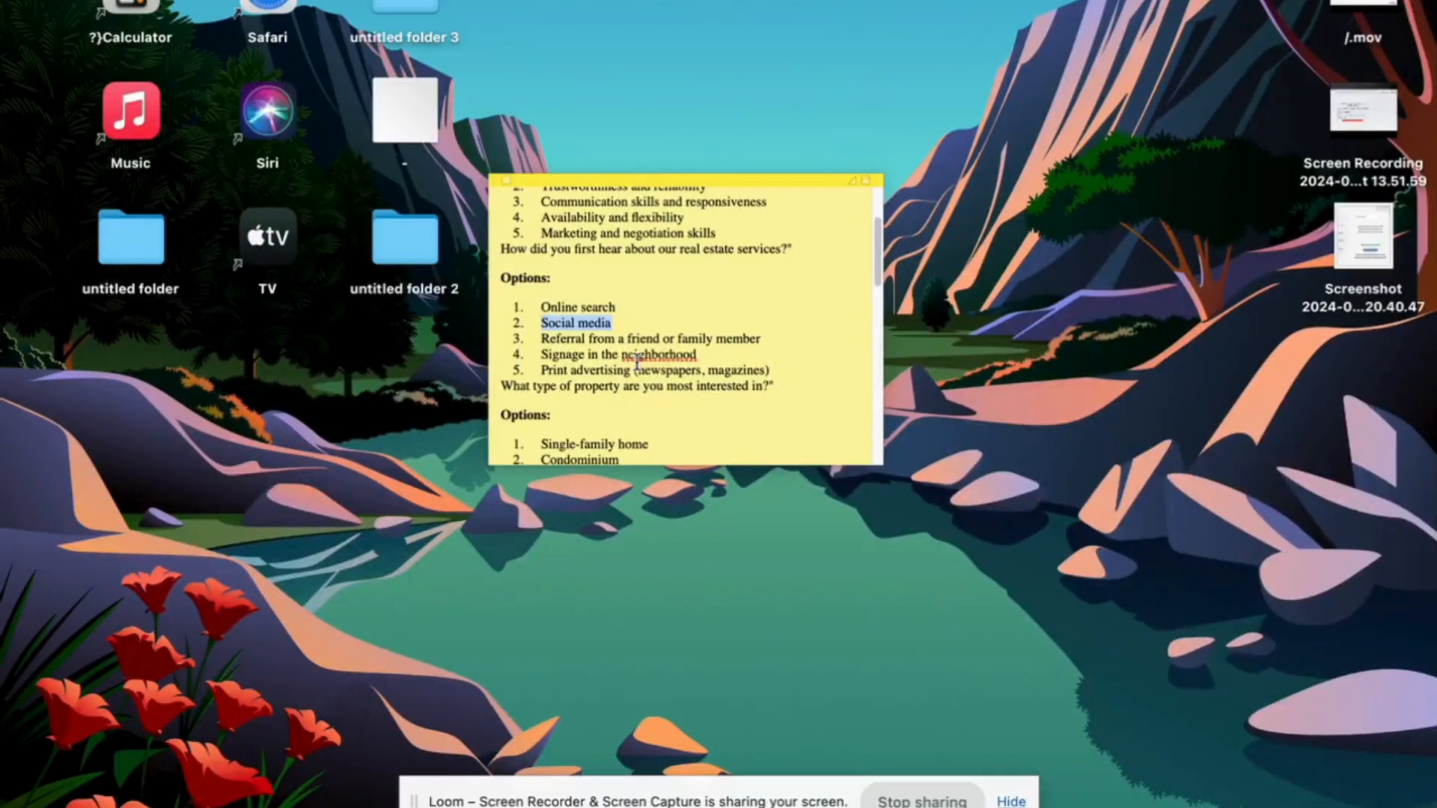
pyautogui.moveTo(763, 339); pyautogui.dragTo(536, 341)
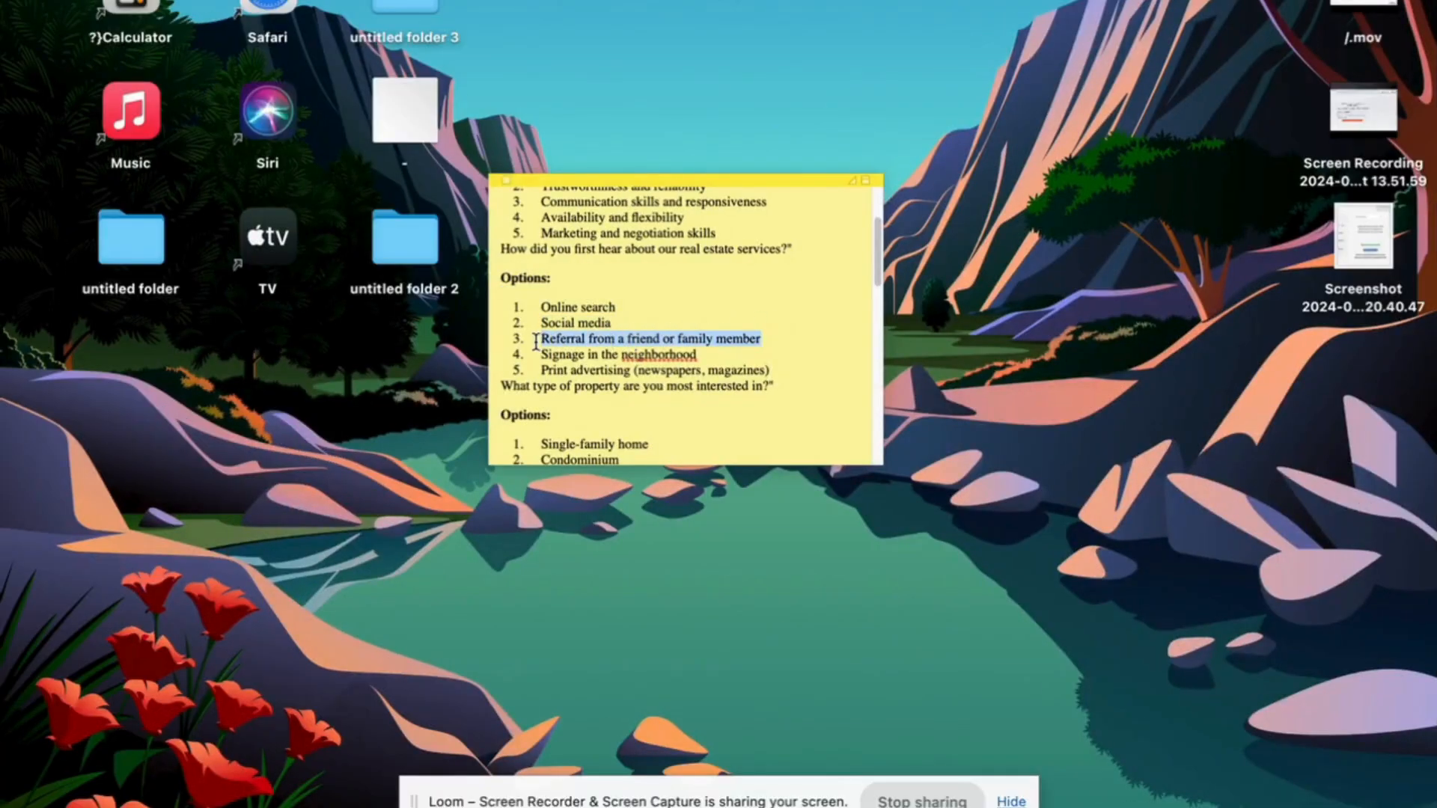
pyautogui.hotkey('ctrl', 'Right')
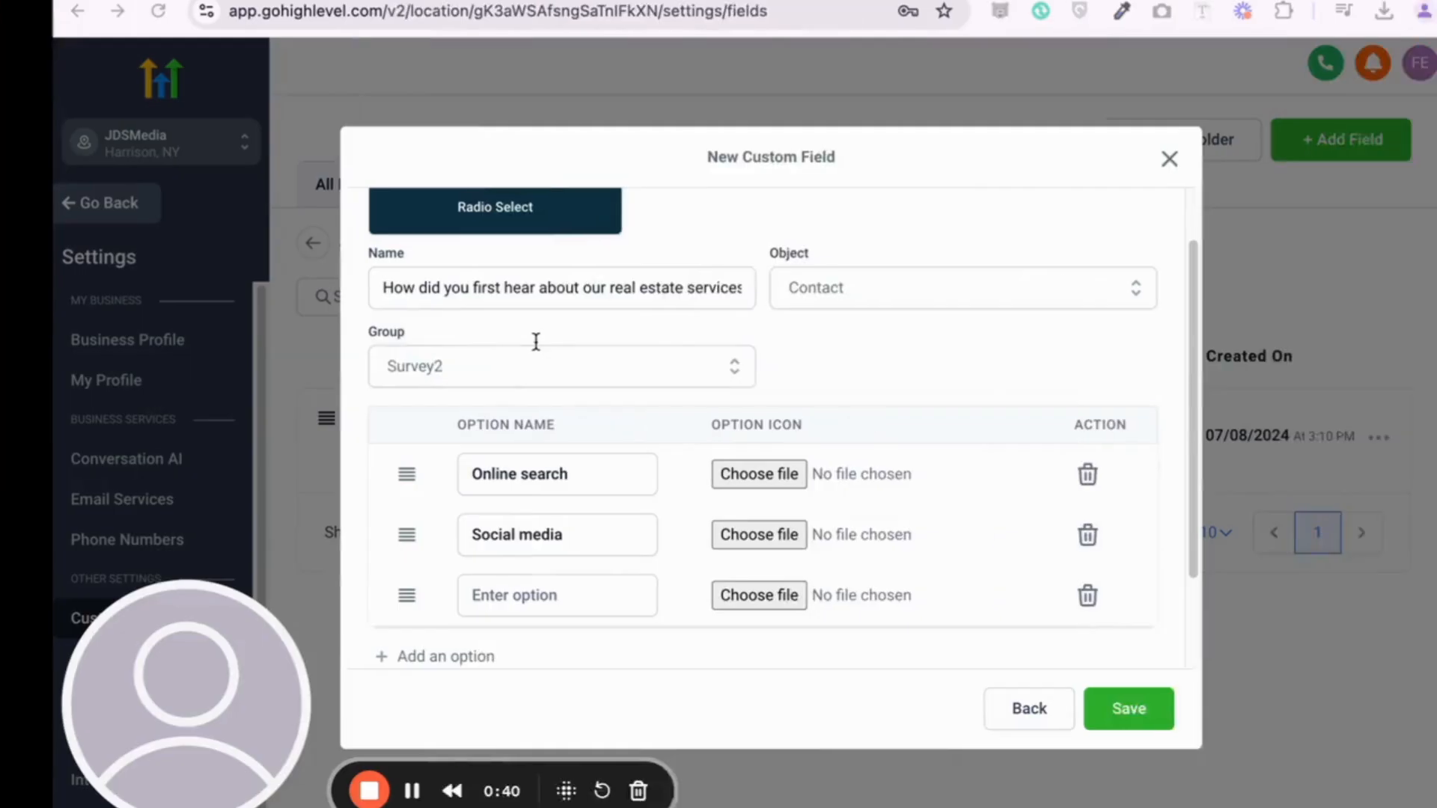
pyautogui.click(480, 610)
pyautogui.hotkey('ctrl', 'v')
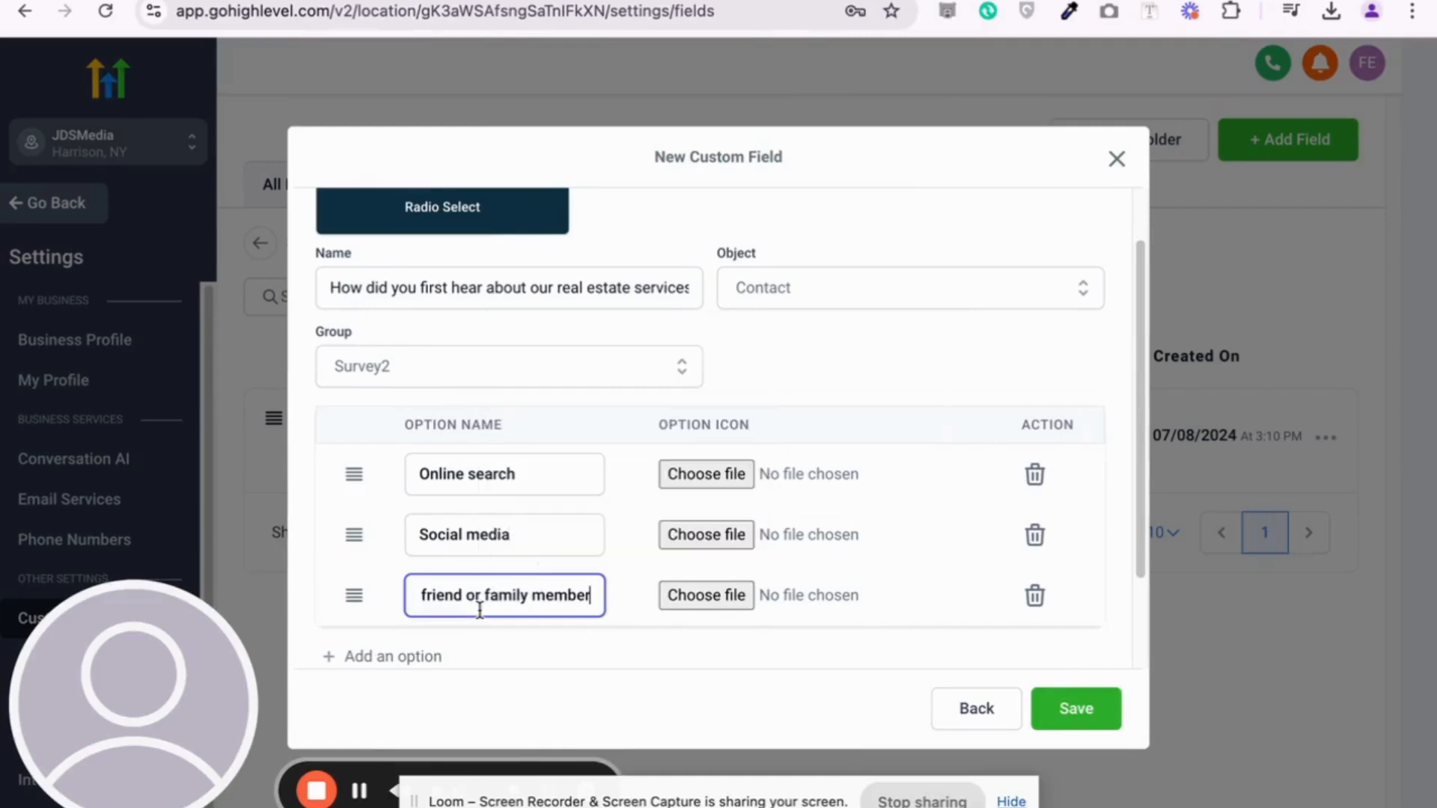
# Add a fourth option reading "Signage in the neighborhood", copied from the sticky note
pyautogui.scroll(-1, 479, 603)
pyautogui.click(388, 571)
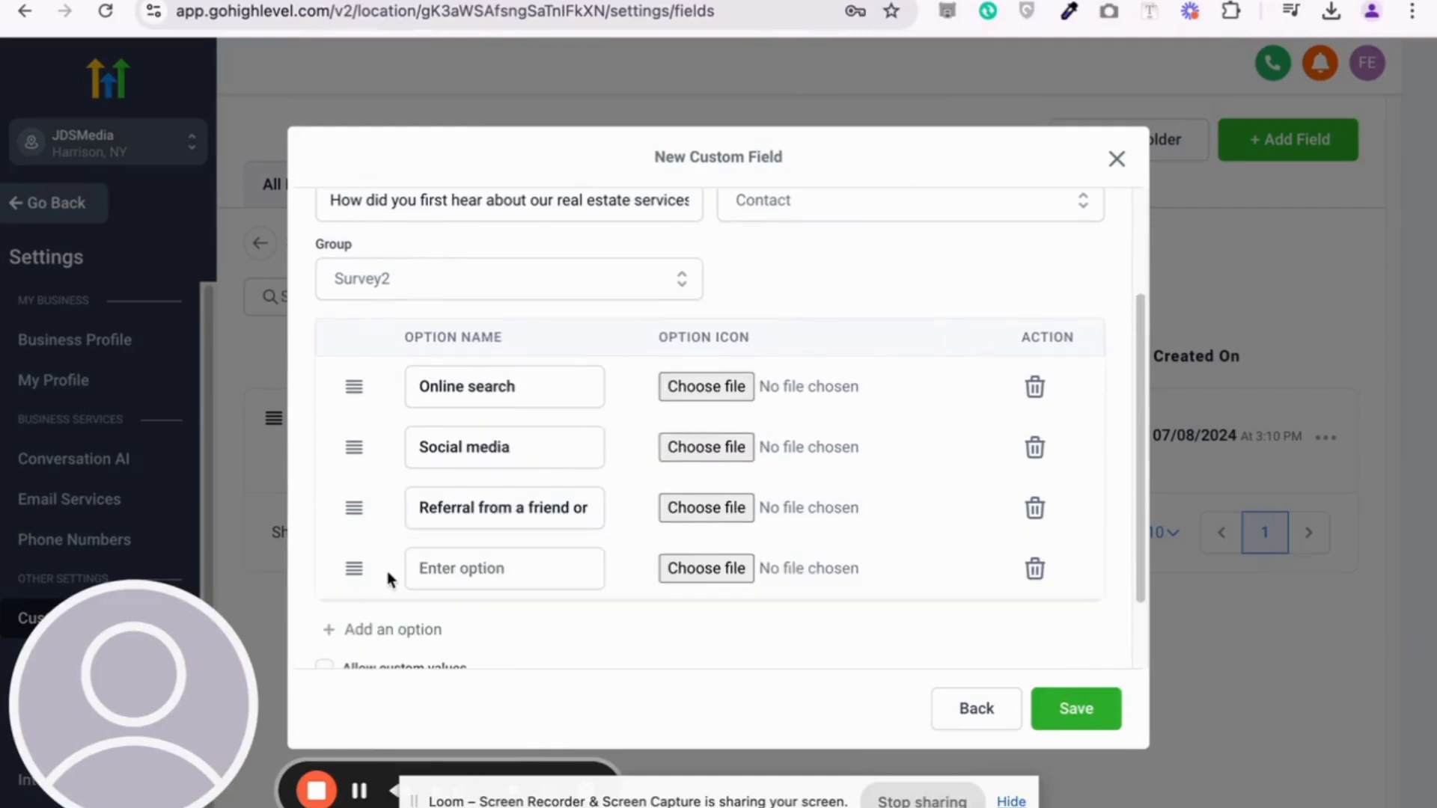
pyautogui.hotkey('ctrl', 'Left')
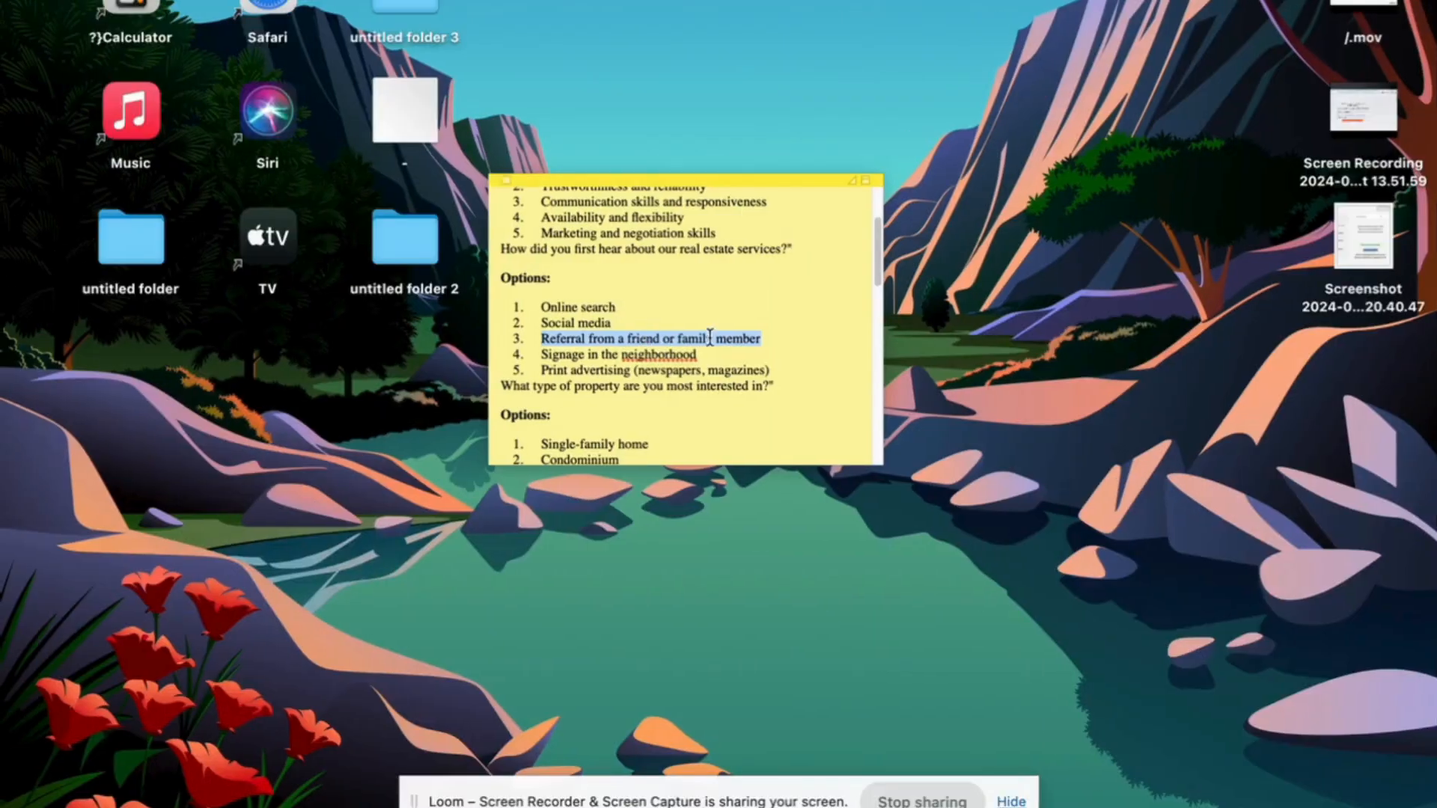
pyautogui.click(703, 353)
pyautogui.moveTo(703, 353); pyautogui.dragTo(540, 360)
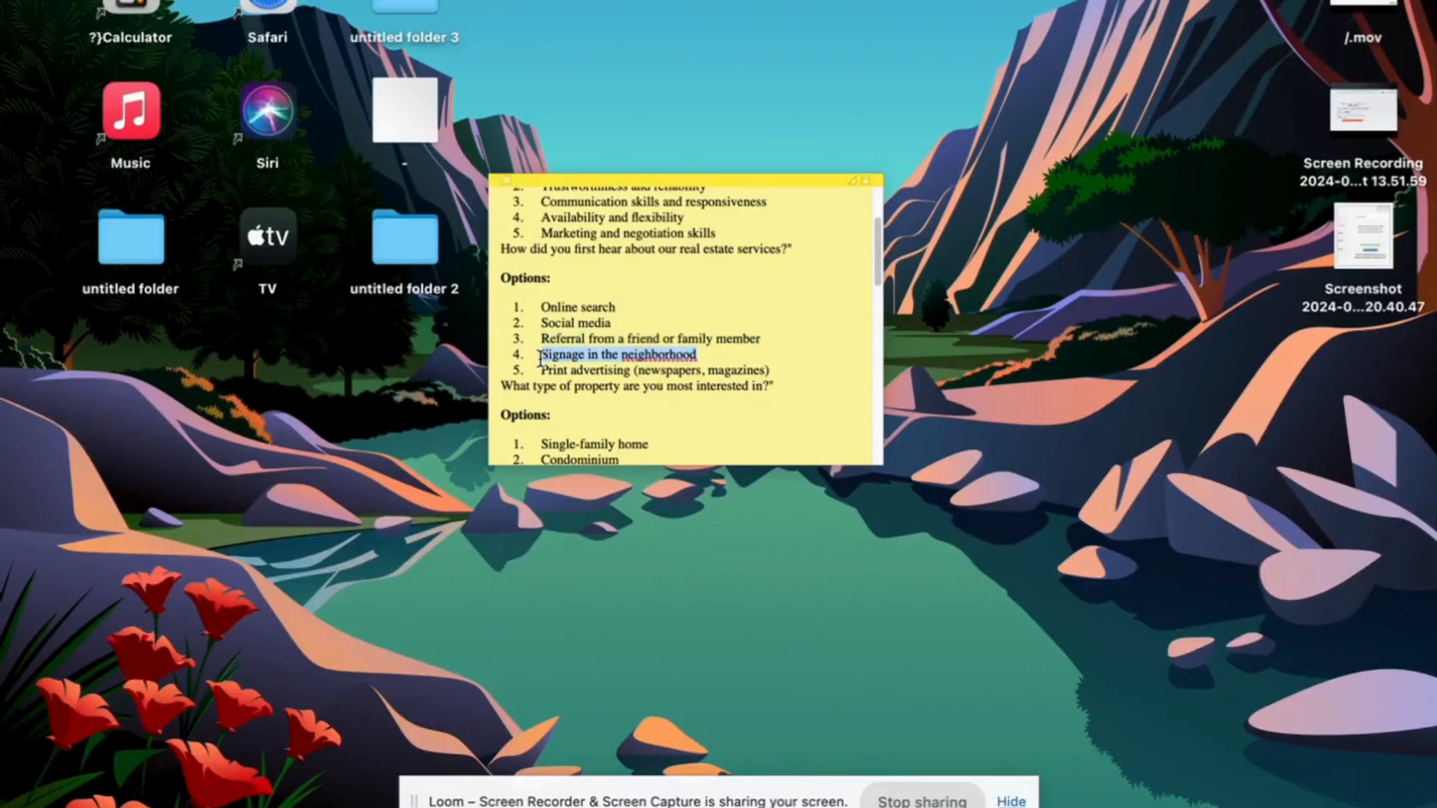
pyautogui.hotkey('ctrl', 'Right')
pyautogui.click(509, 565)
pyautogui.press('super+v')
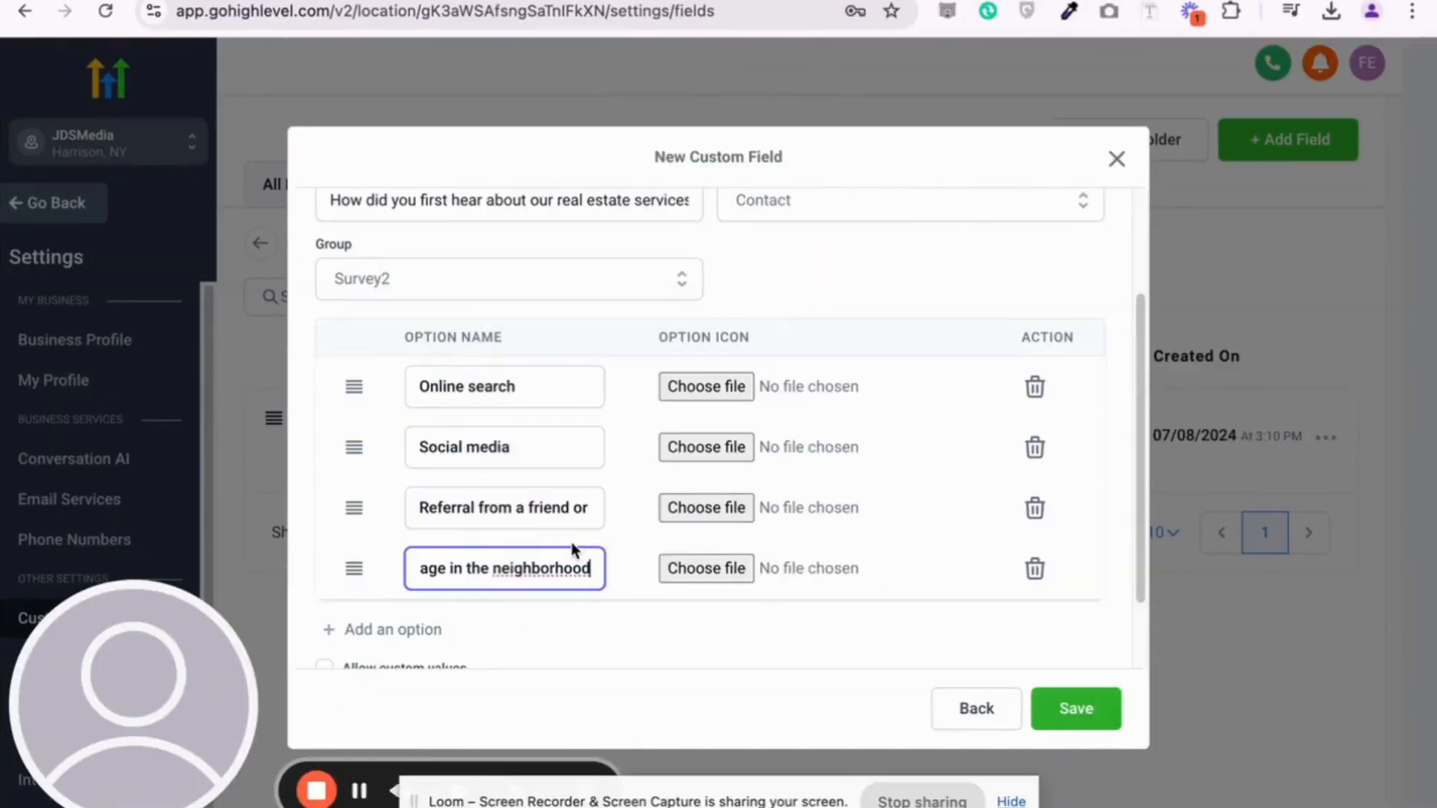
# Add "Print advertising (newspapers, magazines)" from the sticky note as the fifth option and save the field
pyautogui.click(394, 629)
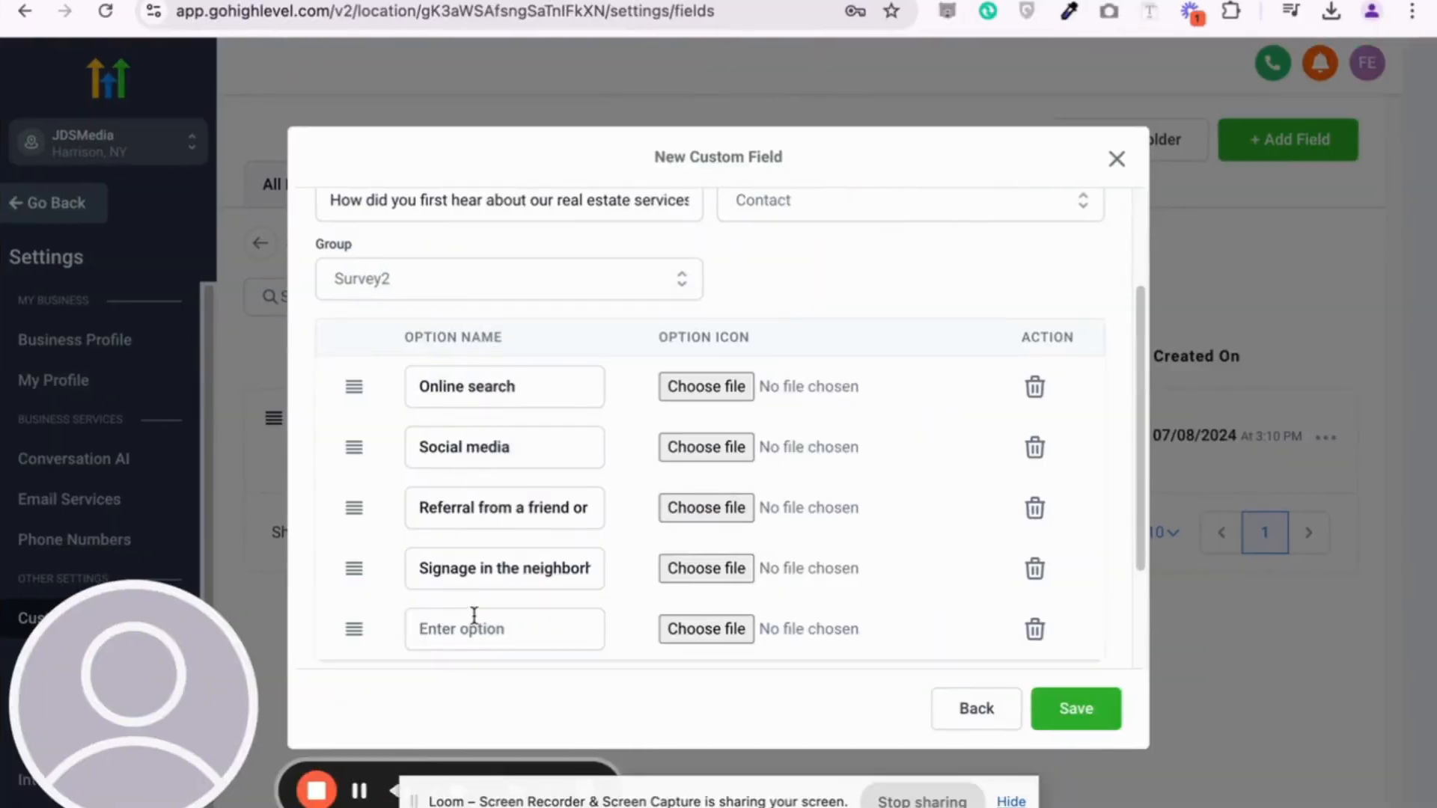
pyautogui.scroll(-2, 475, 599)
pyautogui.click(481, 523)
pyautogui.hotkey('ctrl', 'Left')
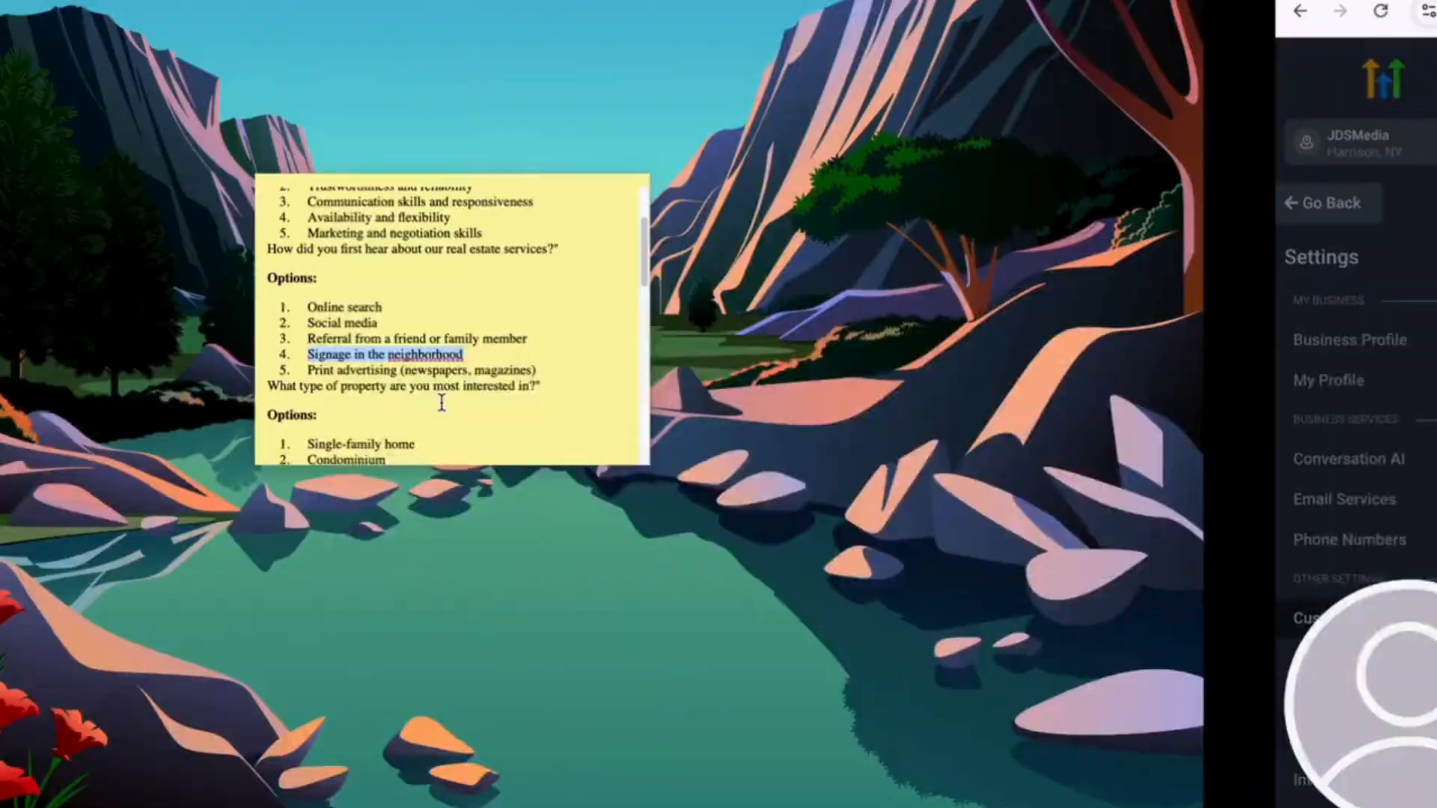
pyautogui.moveTo(770, 370); pyautogui.dragTo(536, 374)
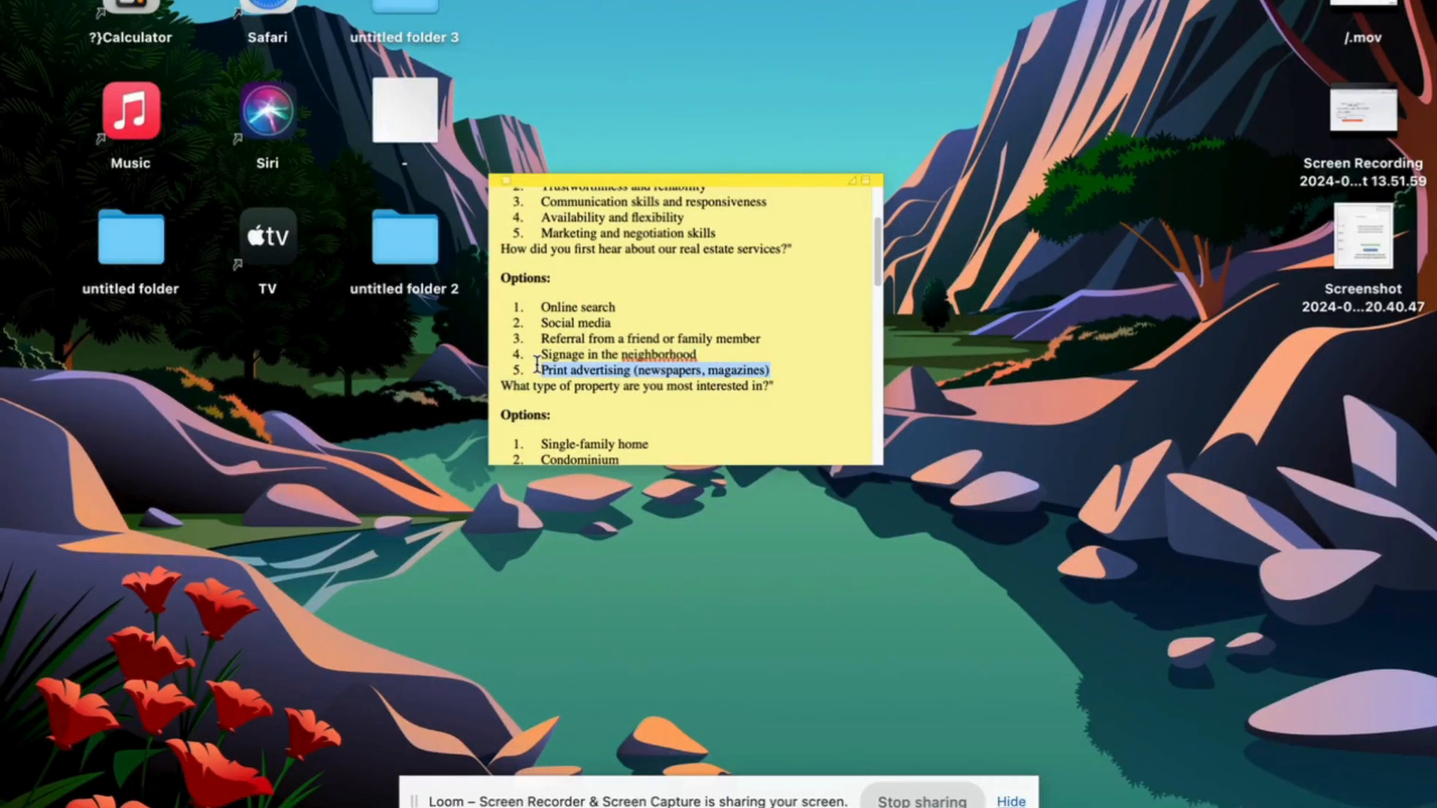
pyautogui.hotkey('ctrl', 'Right')
pyautogui.click(521, 514)
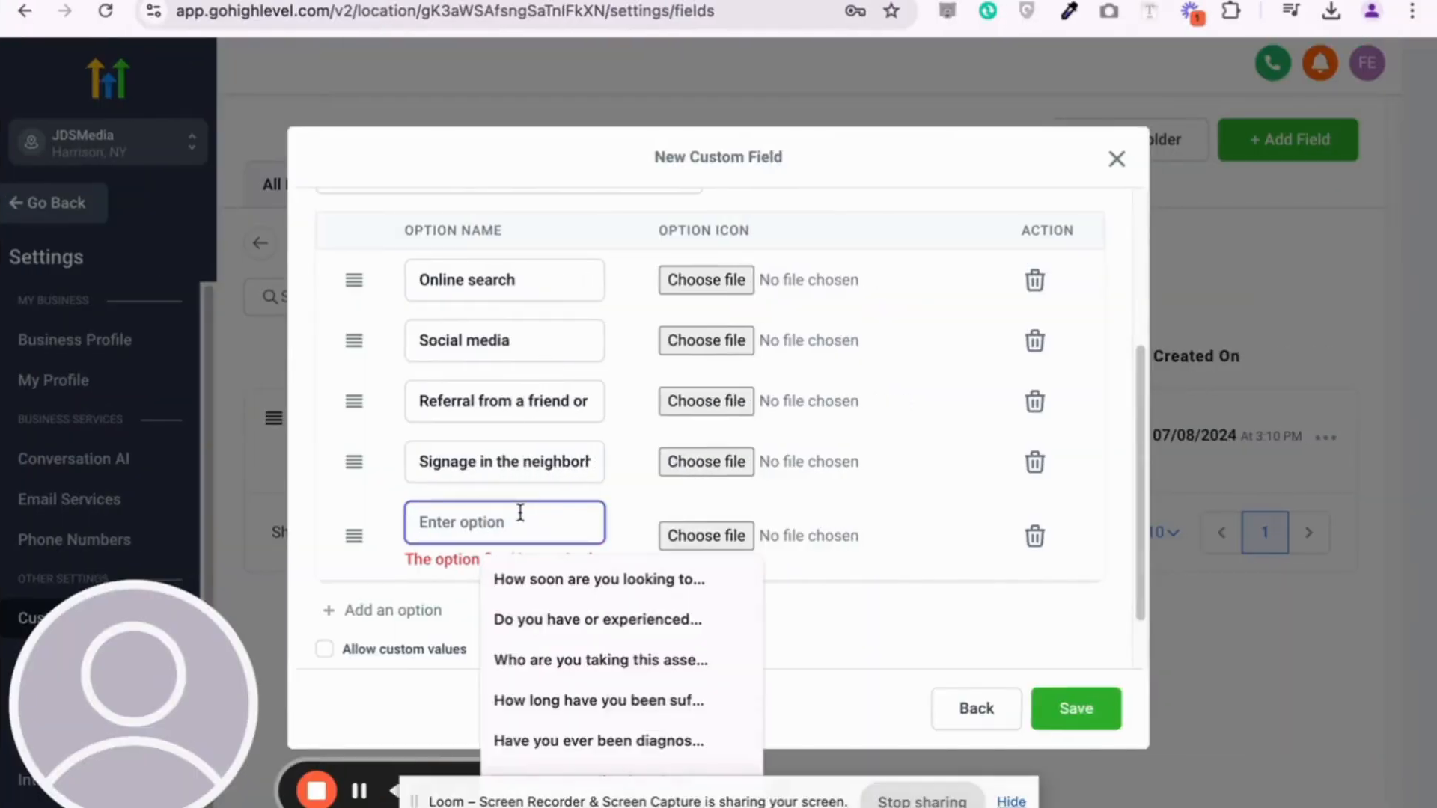
pyautogui.press('super+v')
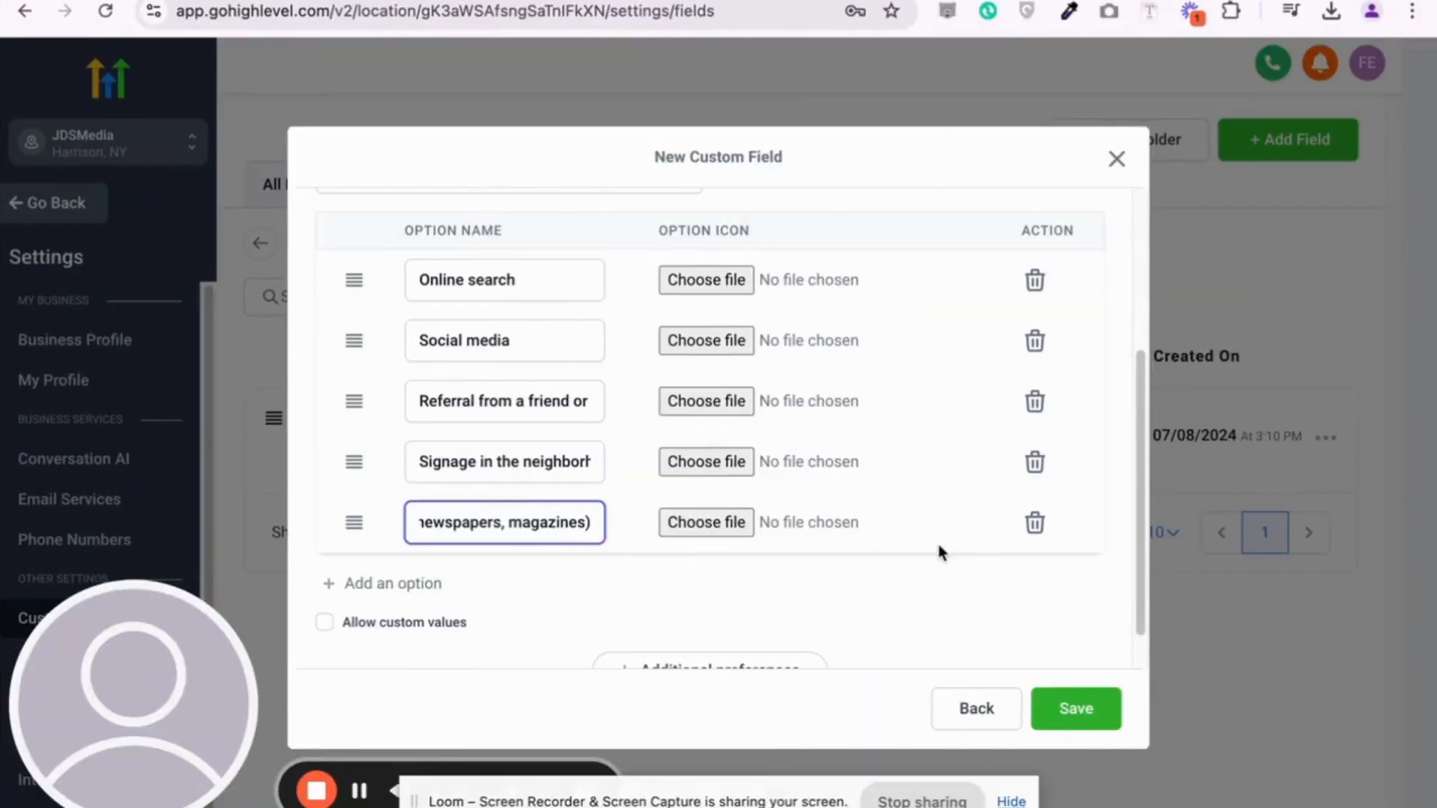
pyautogui.scroll(-1, 940, 553)
pyautogui.click(1082, 701)
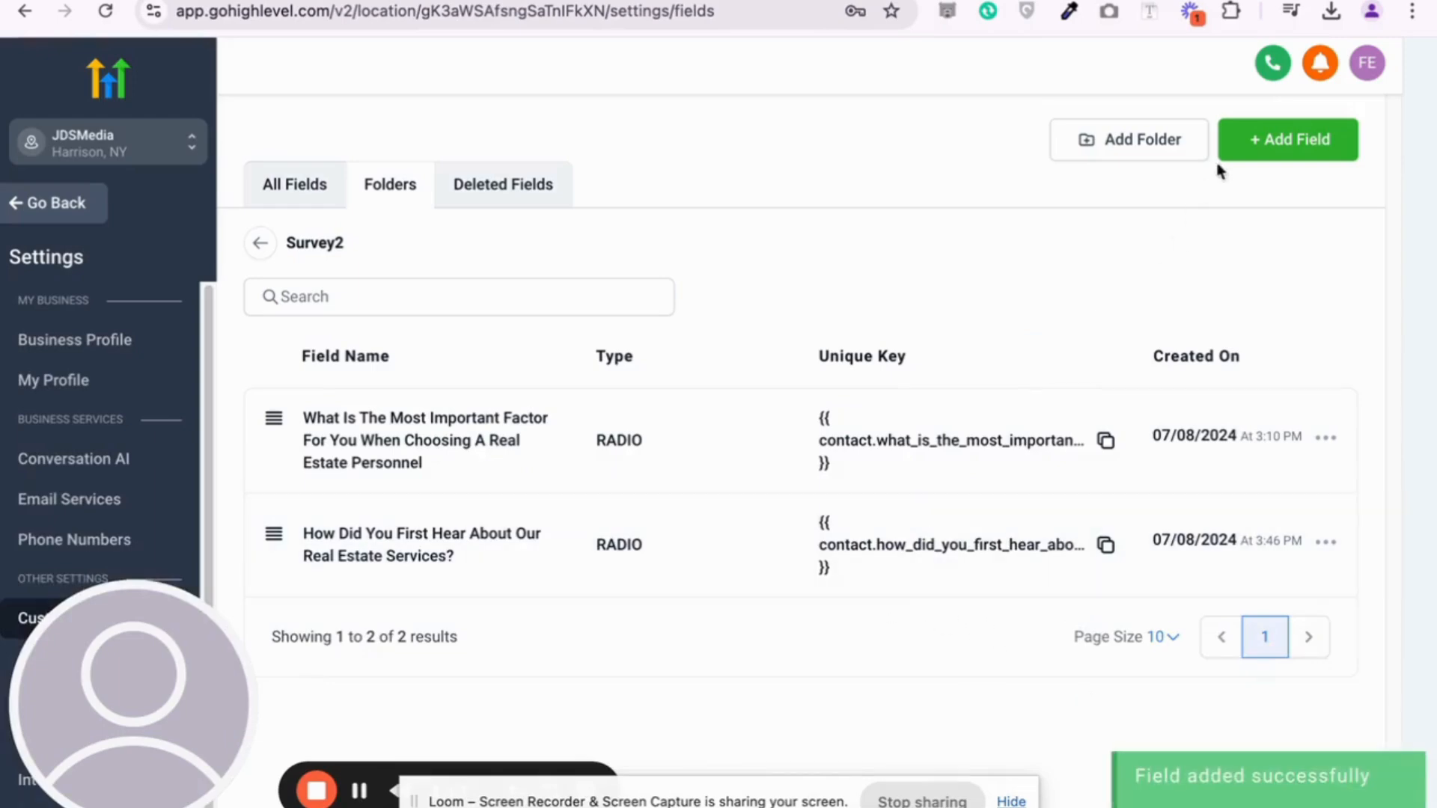
# Start another Radio Select field in Survey2 and name it "What type of property are you most interested in?", copied from the sticky note
pyautogui.click(1274, 139)
pyautogui.click(648, 497)
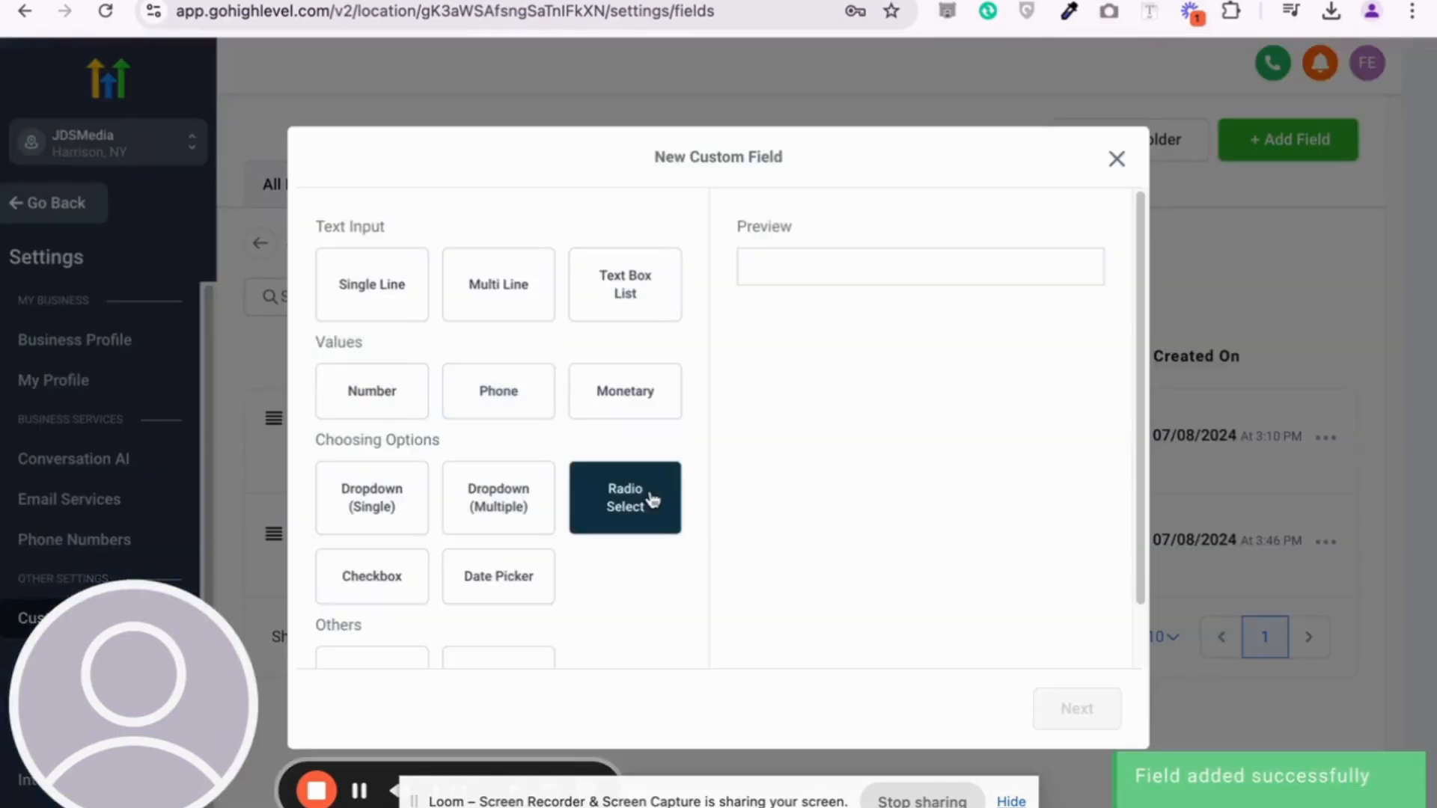
pyautogui.hotkey('ctrl', 'Left')
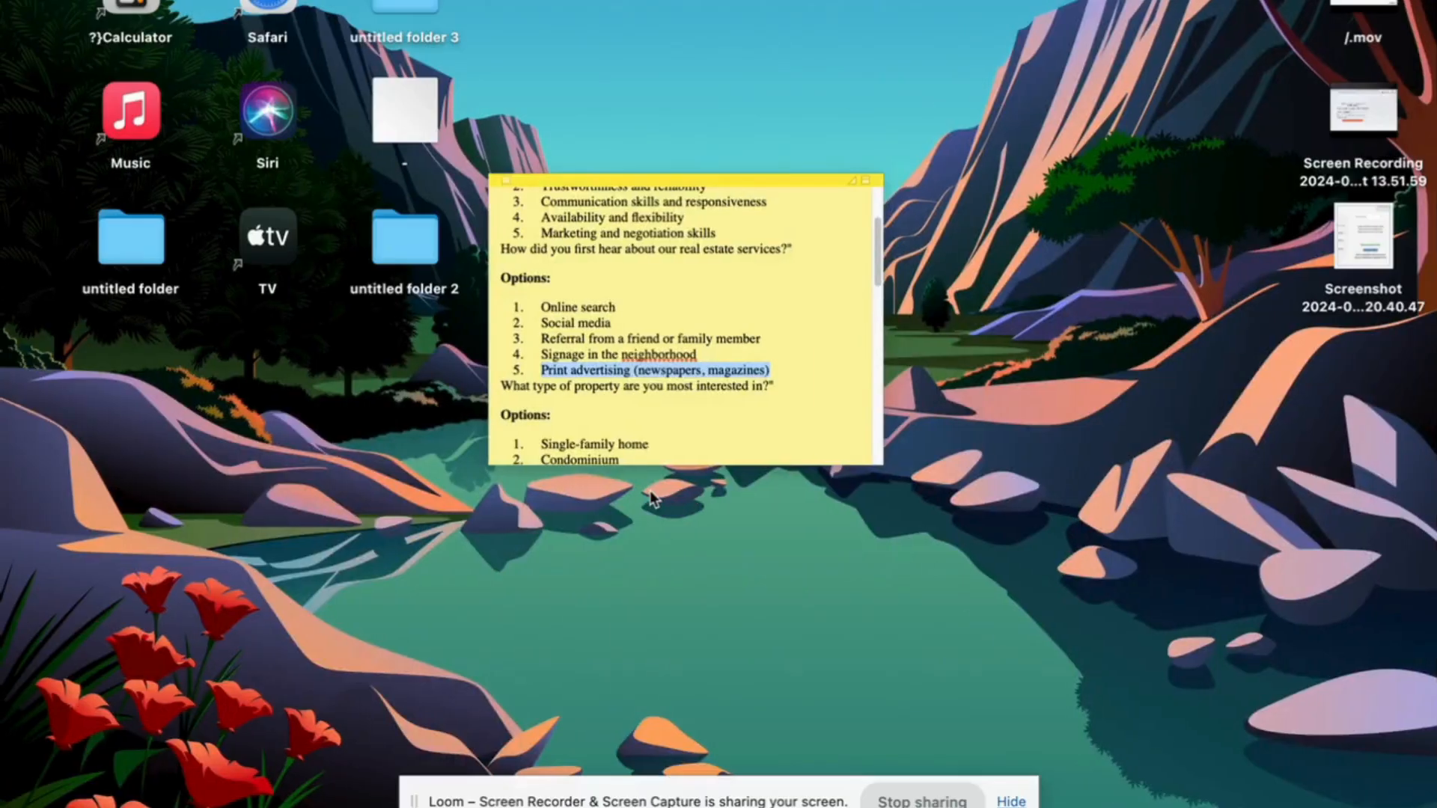
pyautogui.scroll(-3, 737, 391)
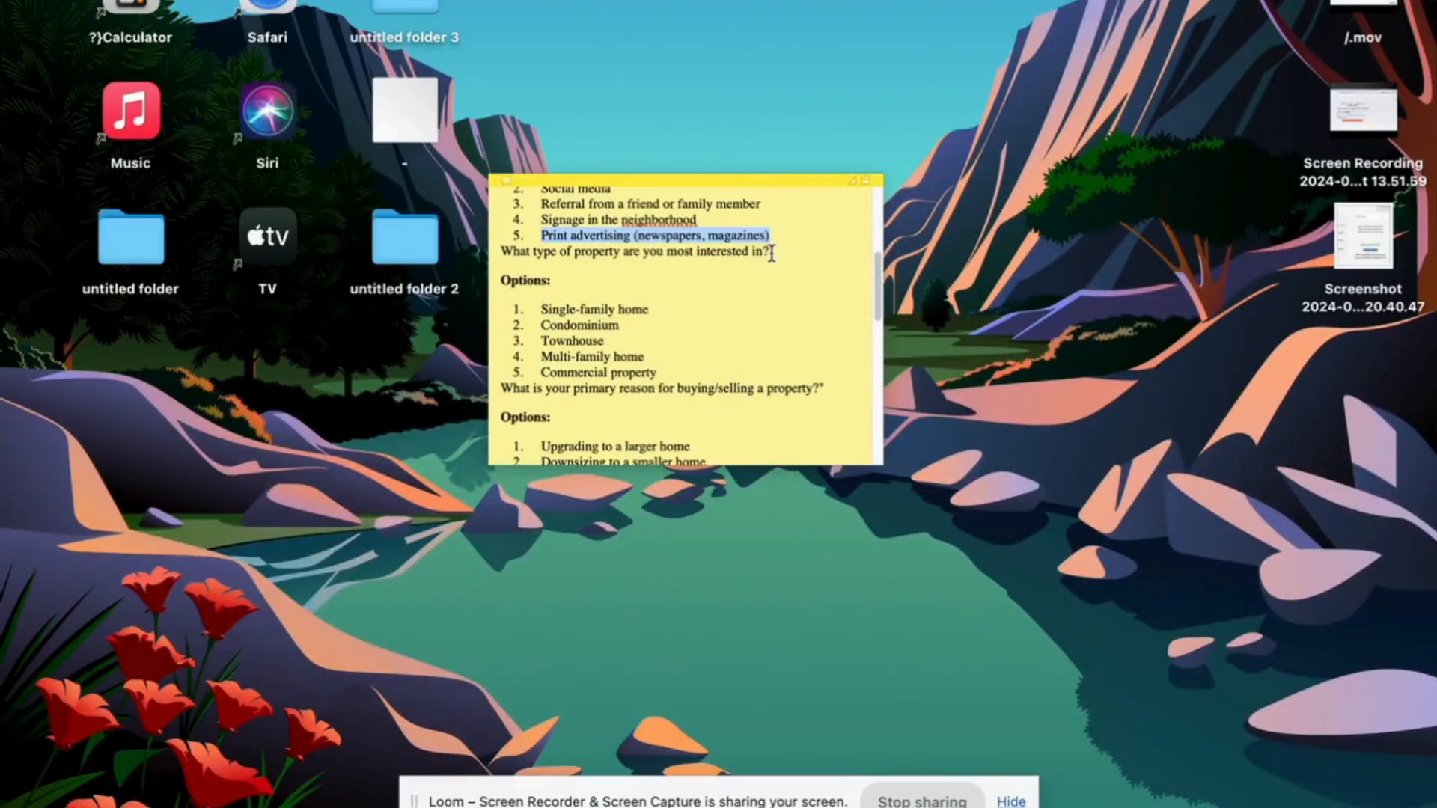
pyautogui.moveTo(770, 253); pyautogui.dragTo(496, 258)
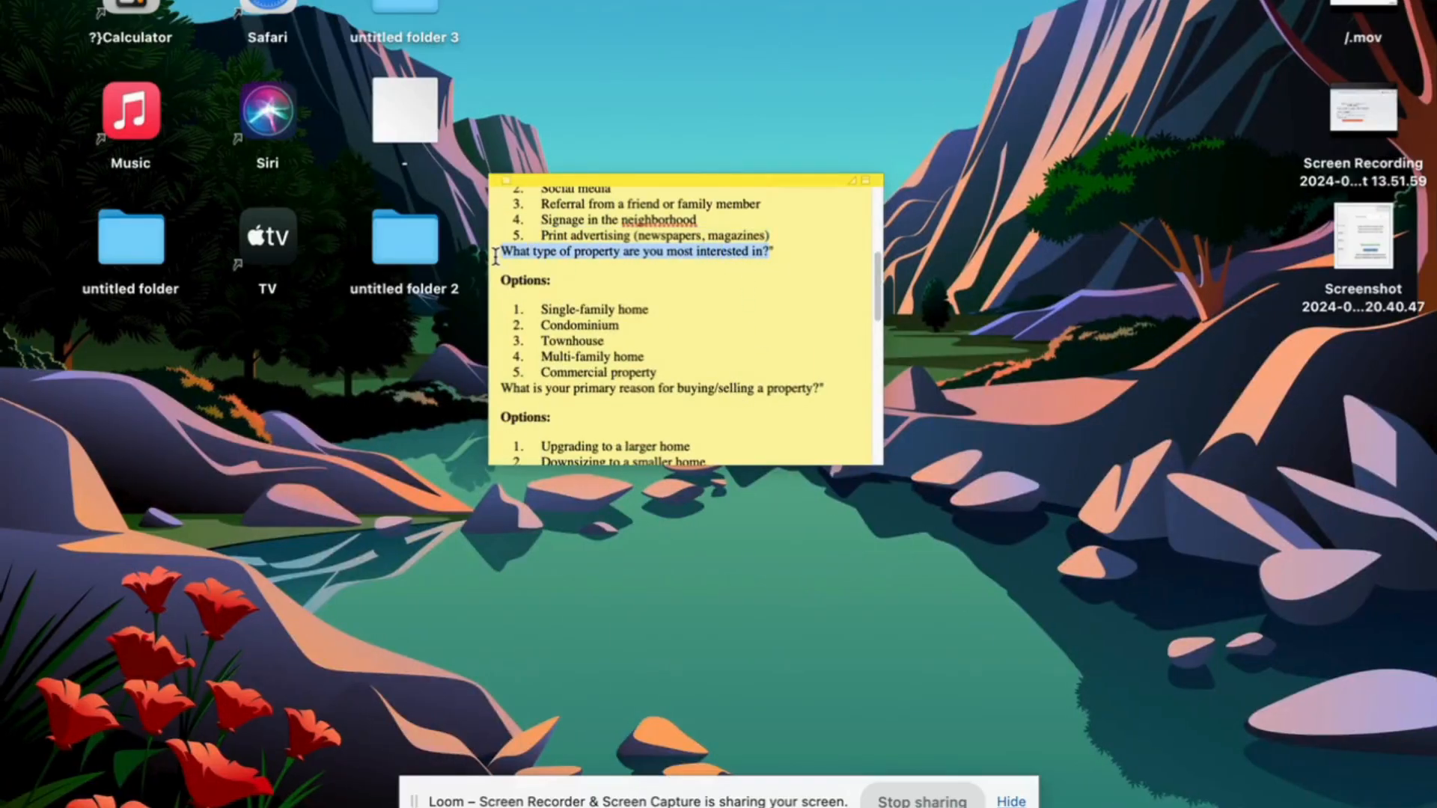
pyautogui.hotkey('ctrl', 'Right')
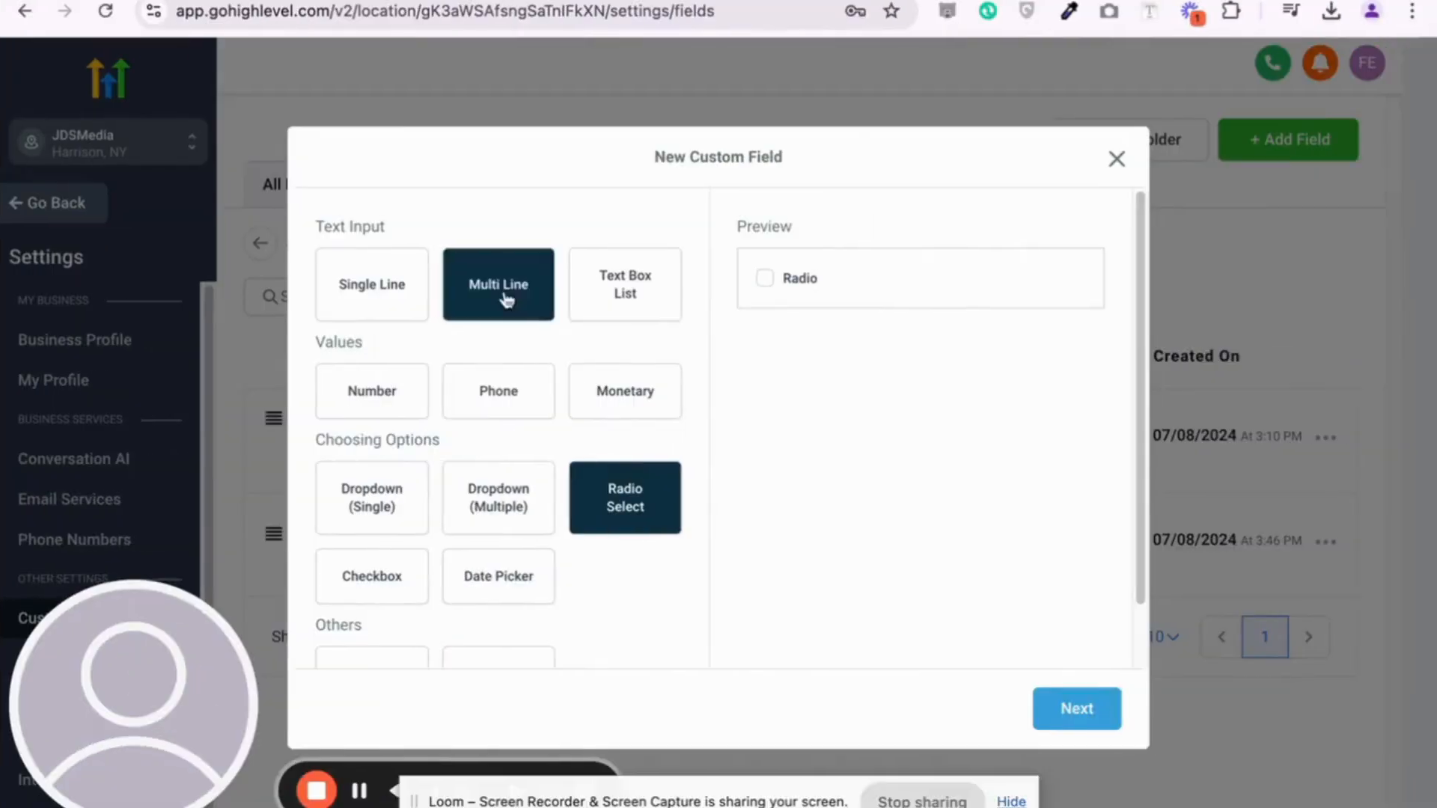
pyautogui.click(1075, 707)
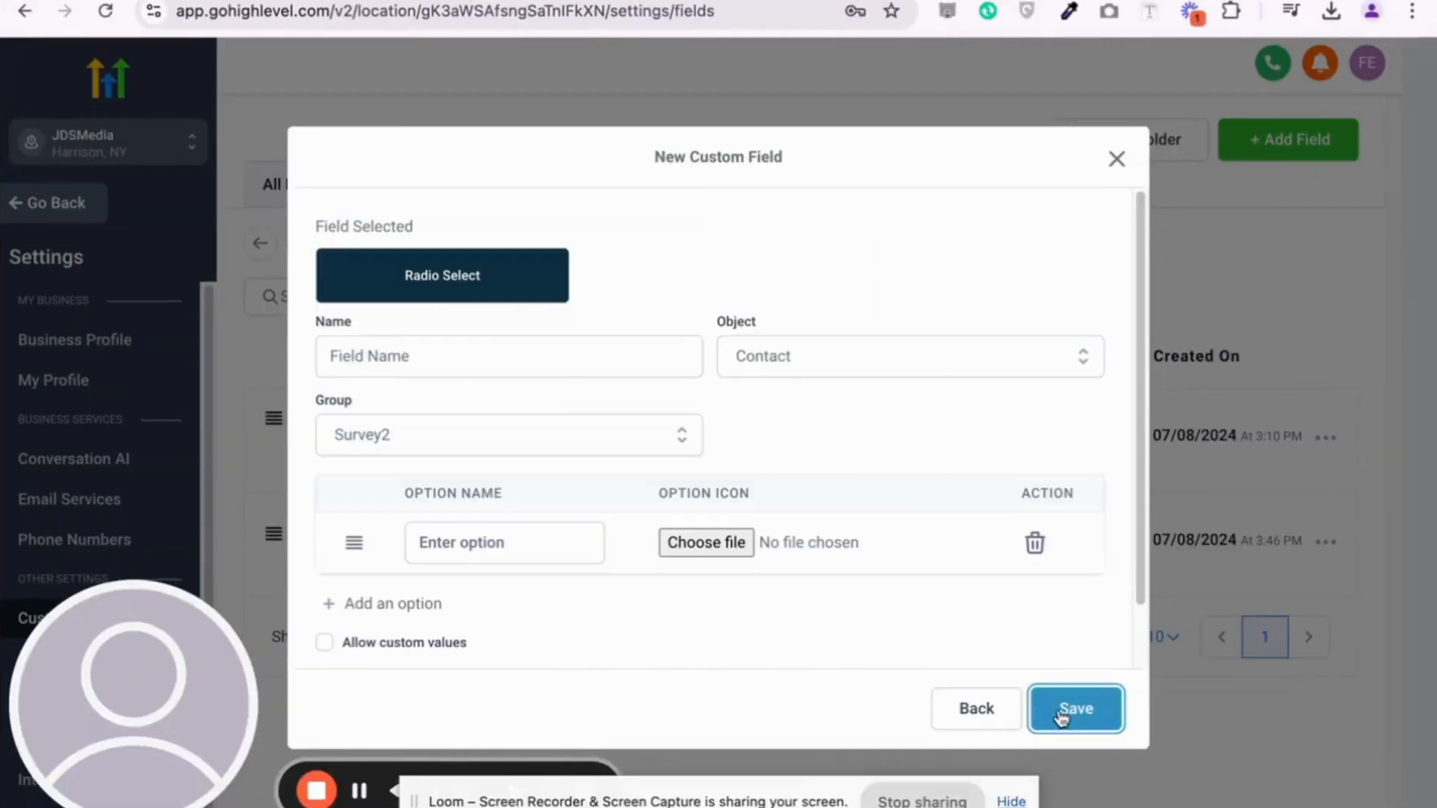
pyautogui.click(469, 353)
pyautogui.write('What type of property are you most interested in?')
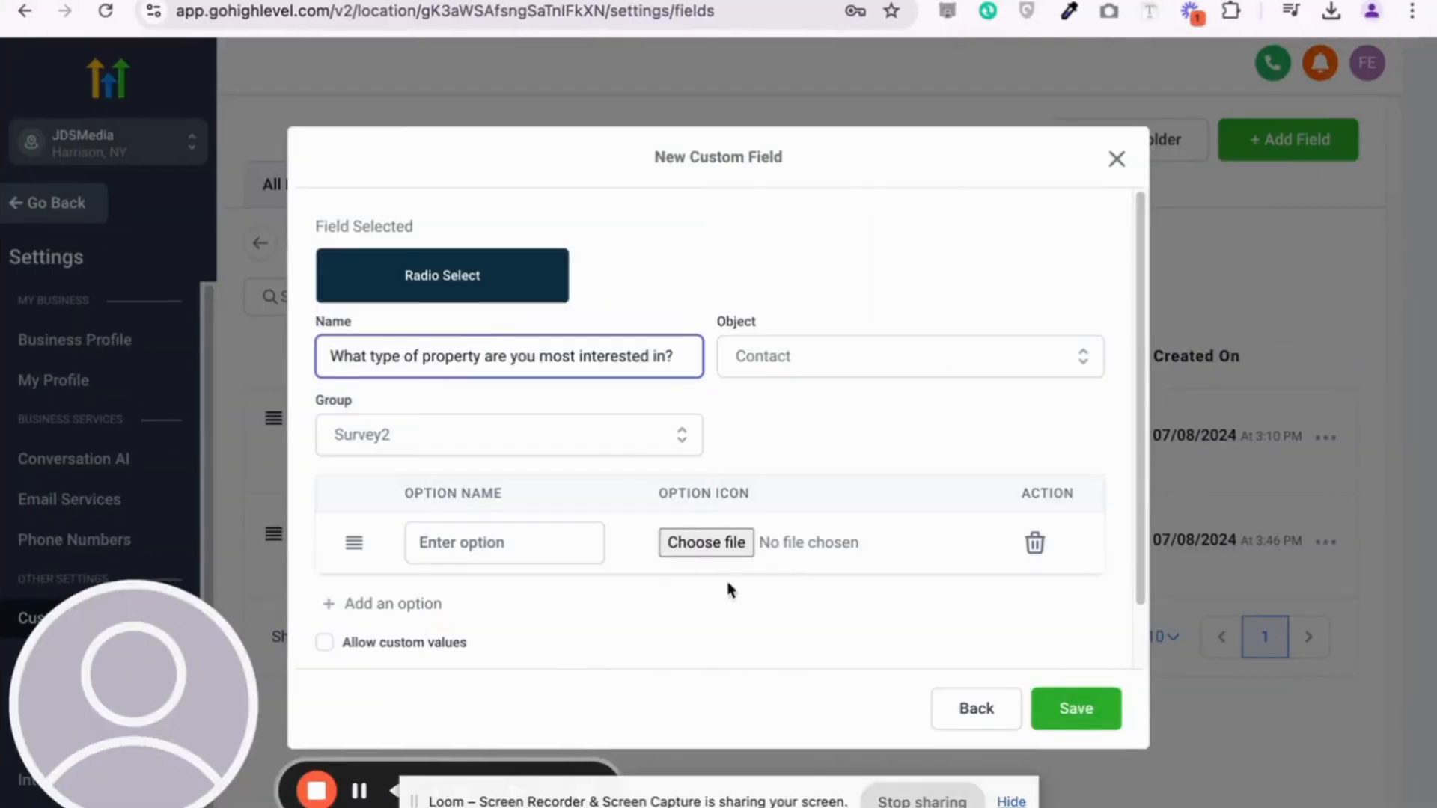
# Copy "Single-family home" from the sticky note into the first option of the property type field
pyautogui.click(523, 536)
pyautogui.hotkey('ctrl', 'Left')
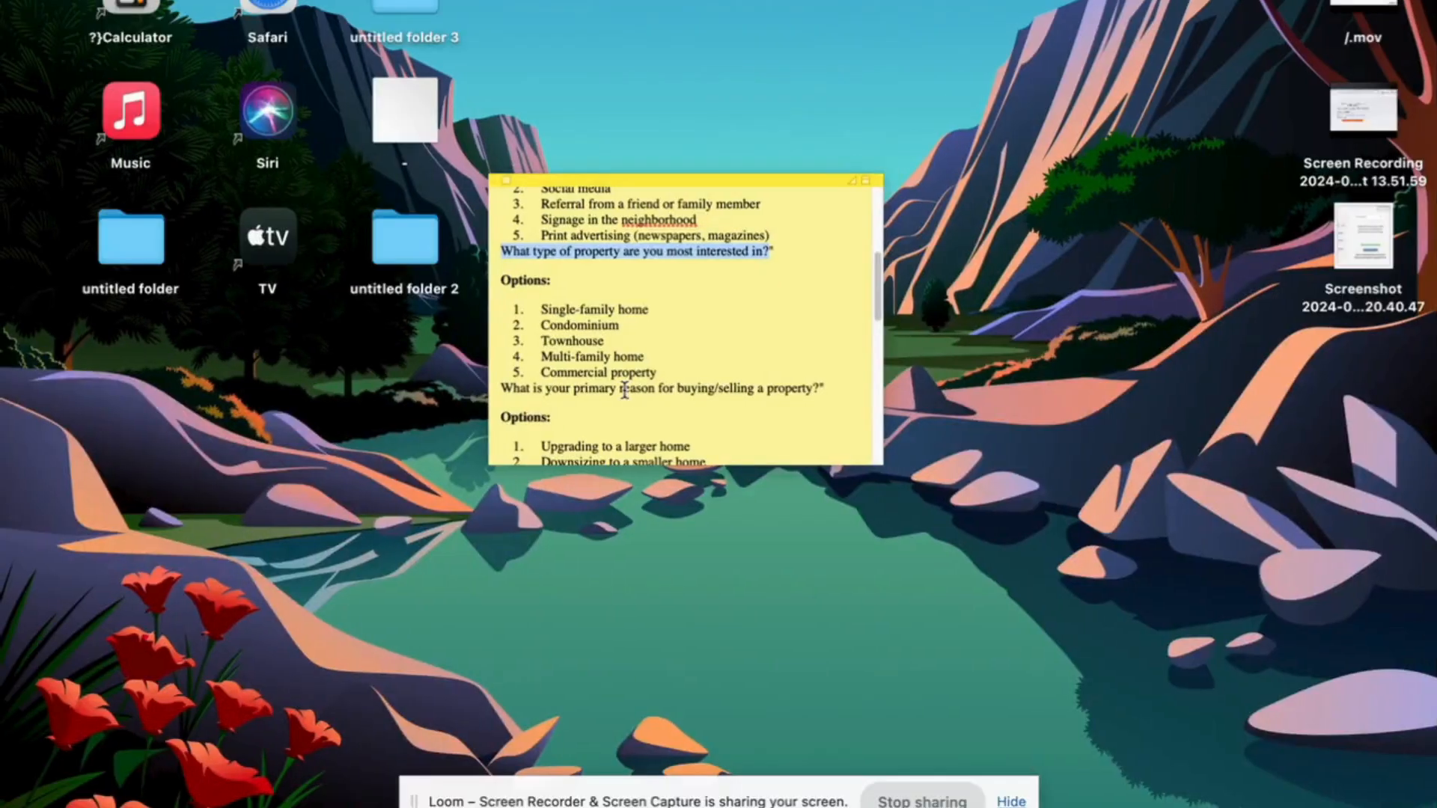
pyautogui.moveTo(649, 310); pyautogui.dragTo(541, 303)
pyautogui.hotkey('ctrl', 'c')
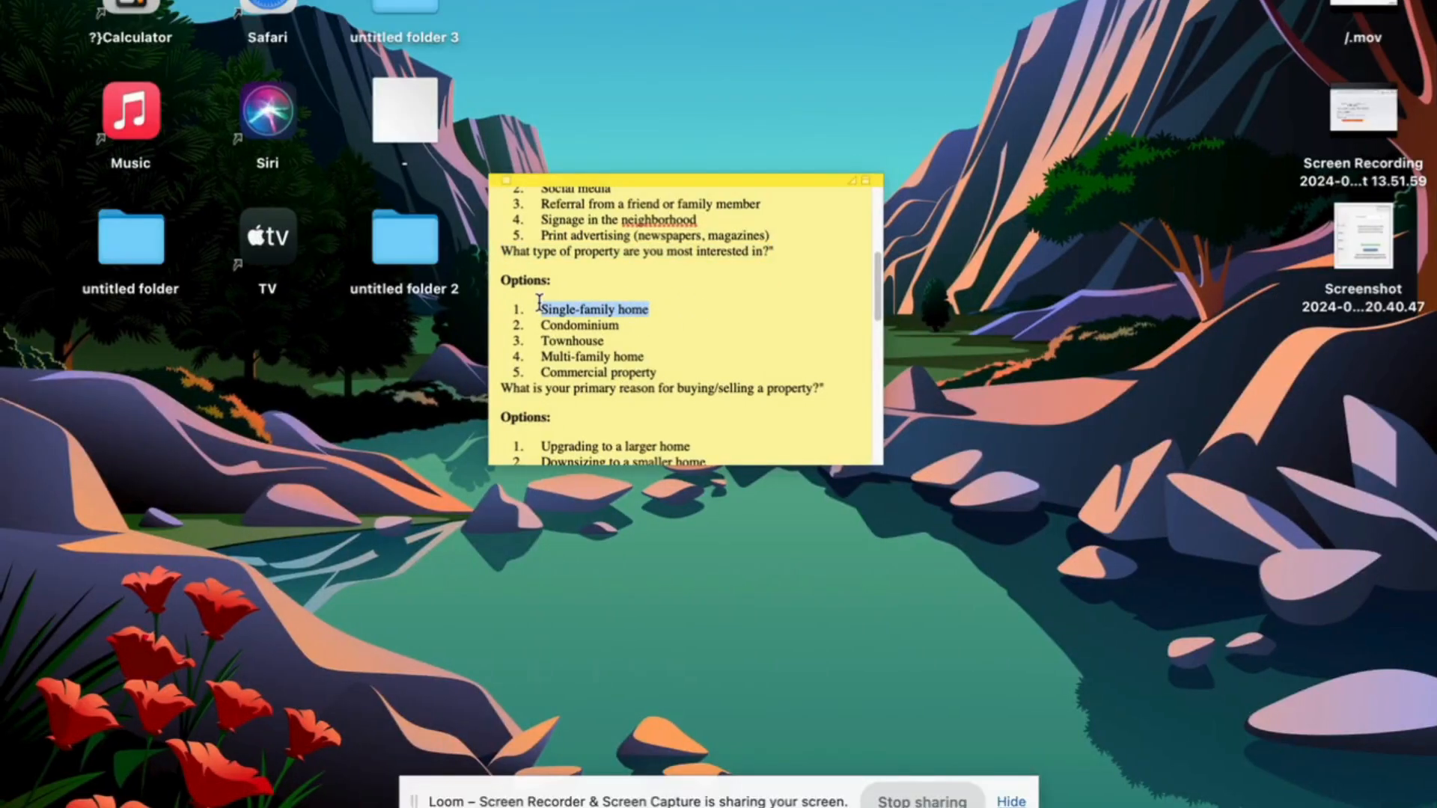
pyautogui.hotkey('ctrl', 'Right')
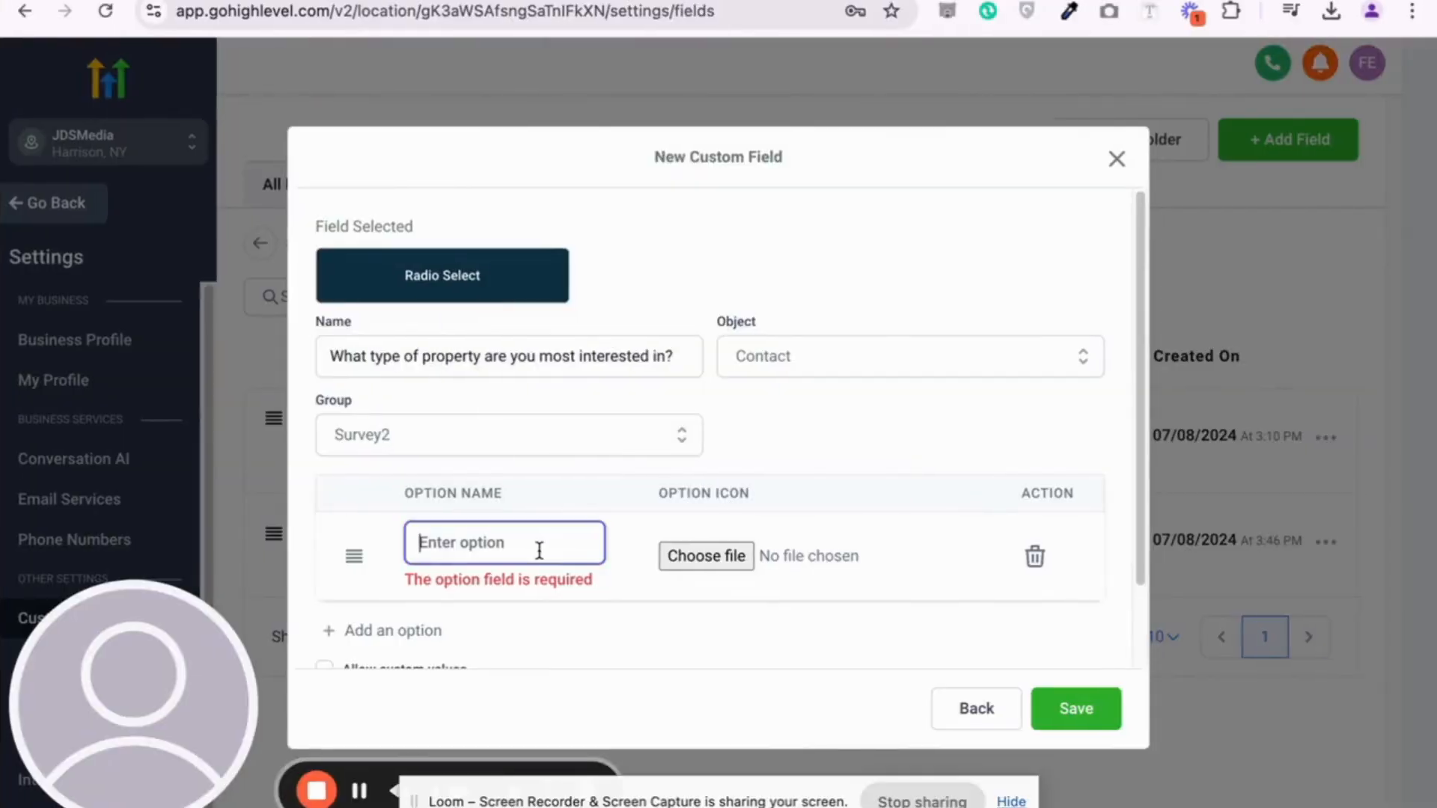
pyautogui.hotkey('ctrl', 'v')
# Add a second option and fill it with "Condominium", copied from the sticky note
pyautogui.click(404, 630)
pyautogui.click(464, 598)
pyautogui.hotkey('ctrl', 'Left')
pyautogui.moveTo(620, 327); pyautogui.dragTo(554, 329)
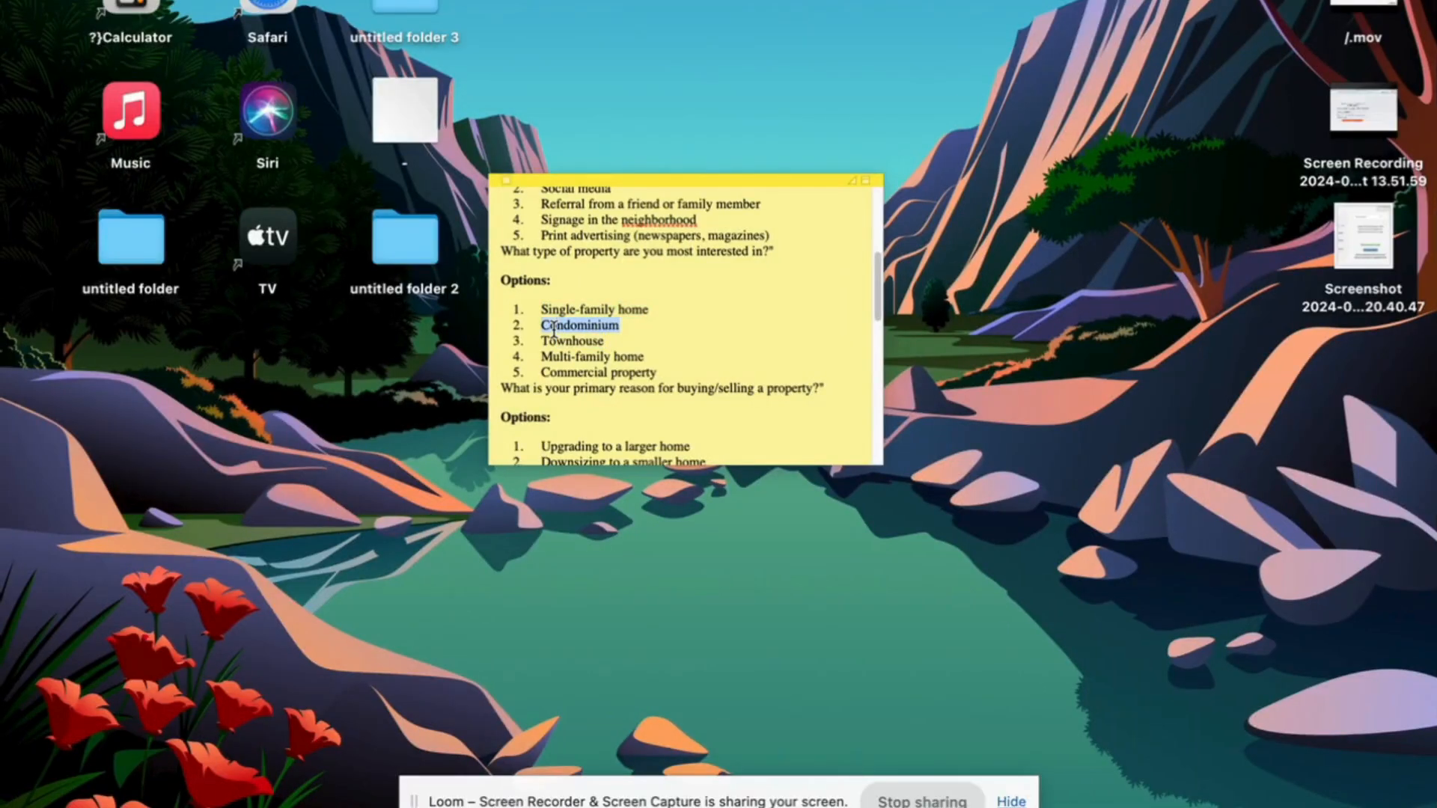
pyautogui.hotkey('ctrl', 'c')
pyautogui.hotkey('ctrl', 'Right')
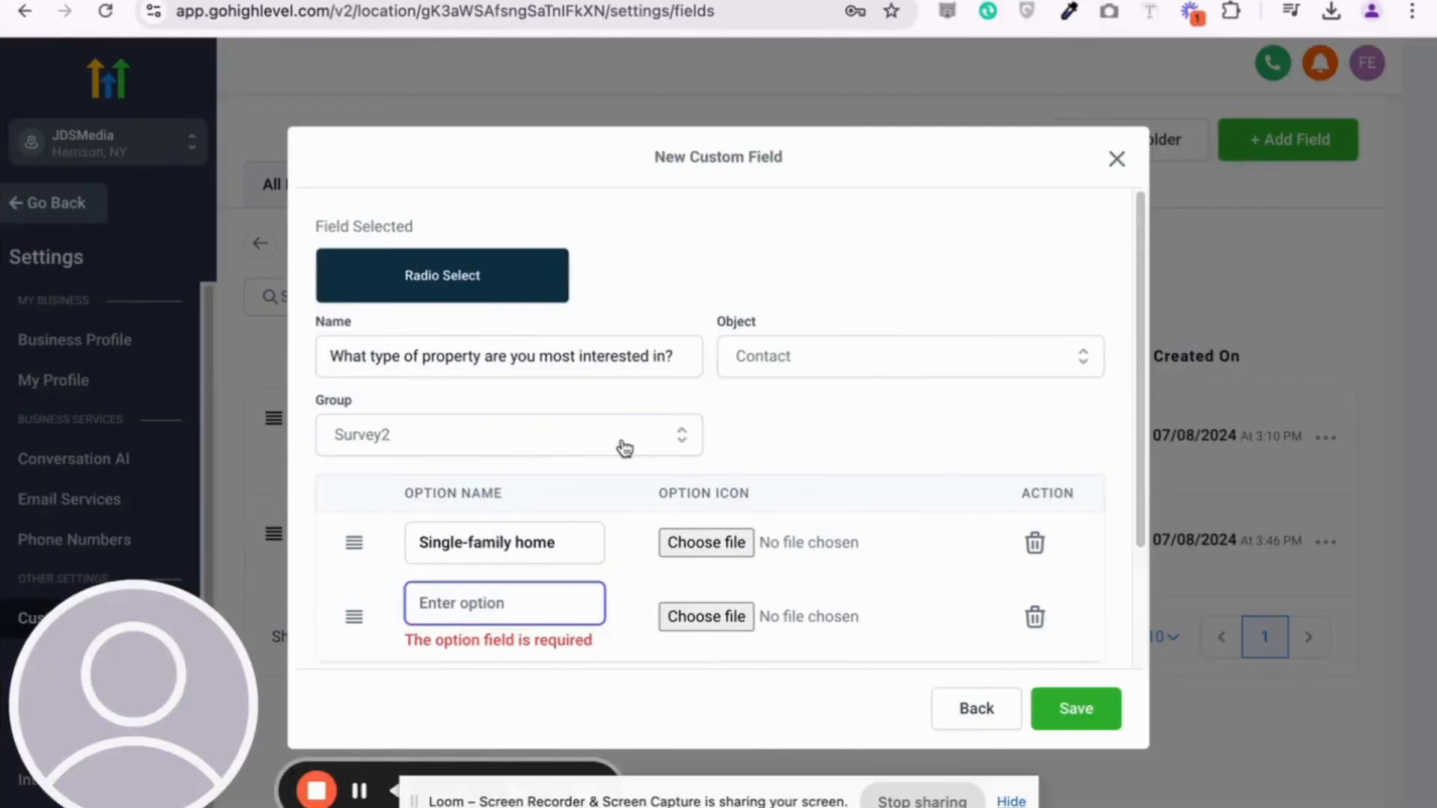
pyautogui.hotkey('ctrl', 'v')
# Copy "Townhouse" from the sticky note and enter it as a new third option
pyautogui.hotkey('ctrl', 'Left')
pyautogui.doubleClick(582, 340)
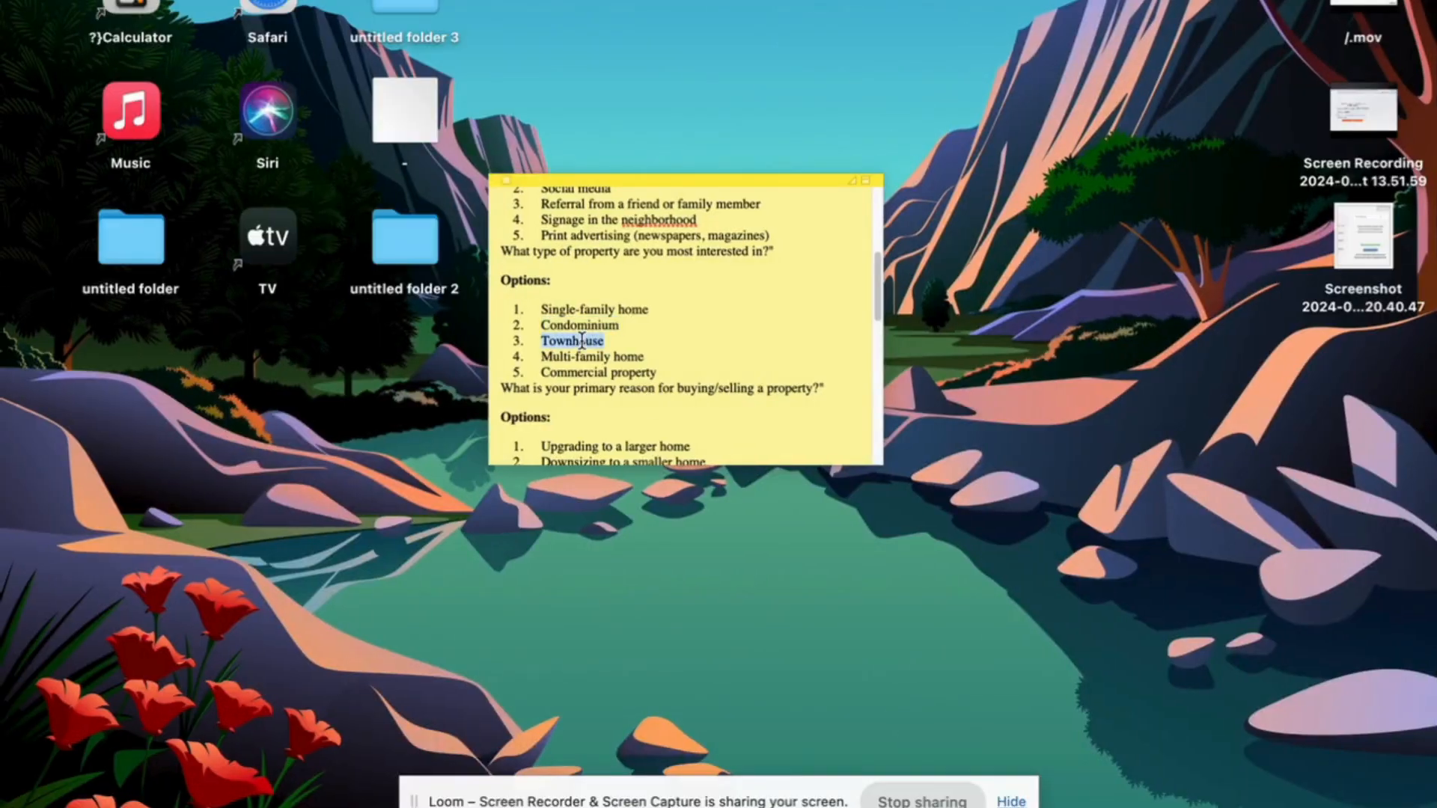
pyautogui.hotkey('ctrl', 'c')
pyautogui.hotkey('ctrl', 'Right')
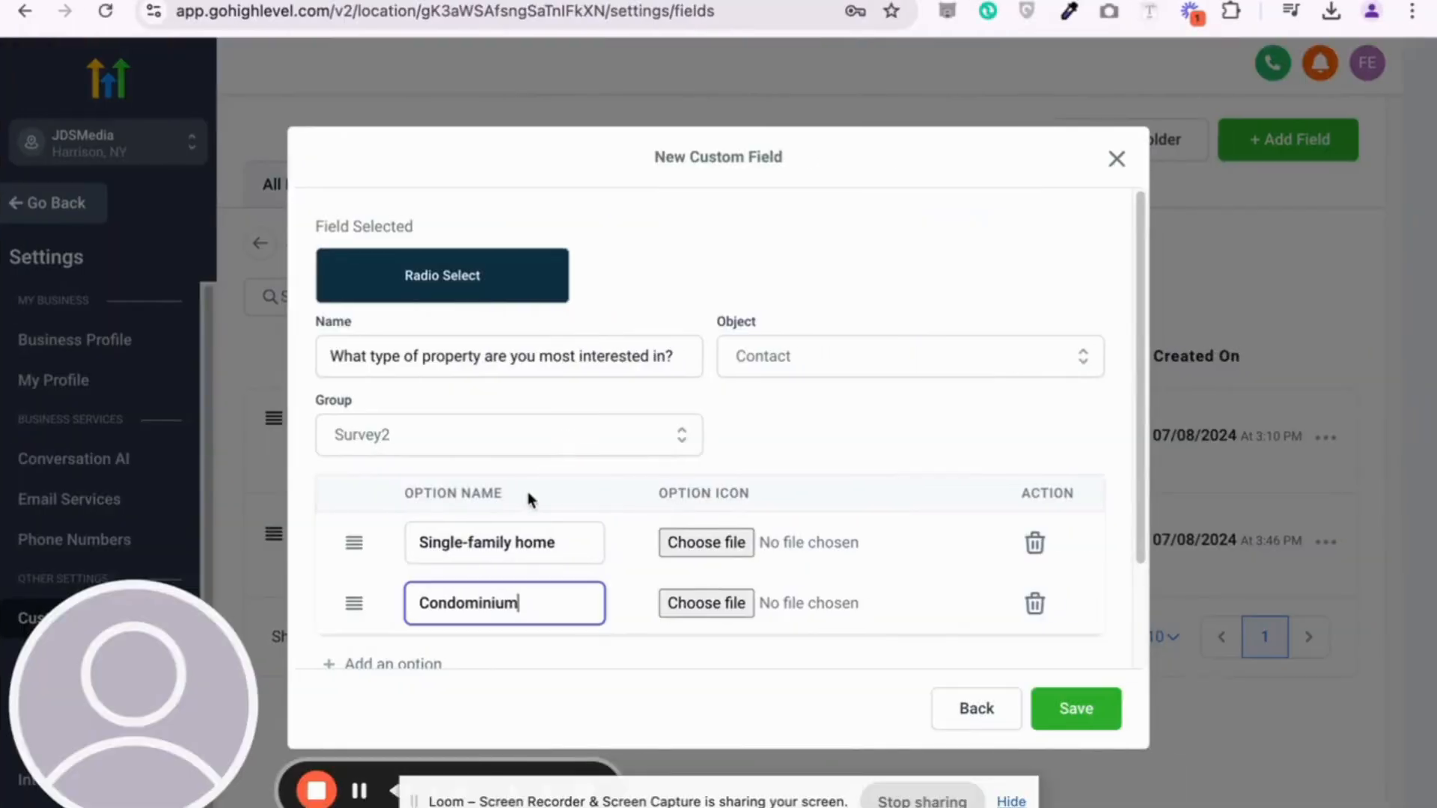
pyautogui.click(387, 664)
pyautogui.scroll(-2, 545, 573)
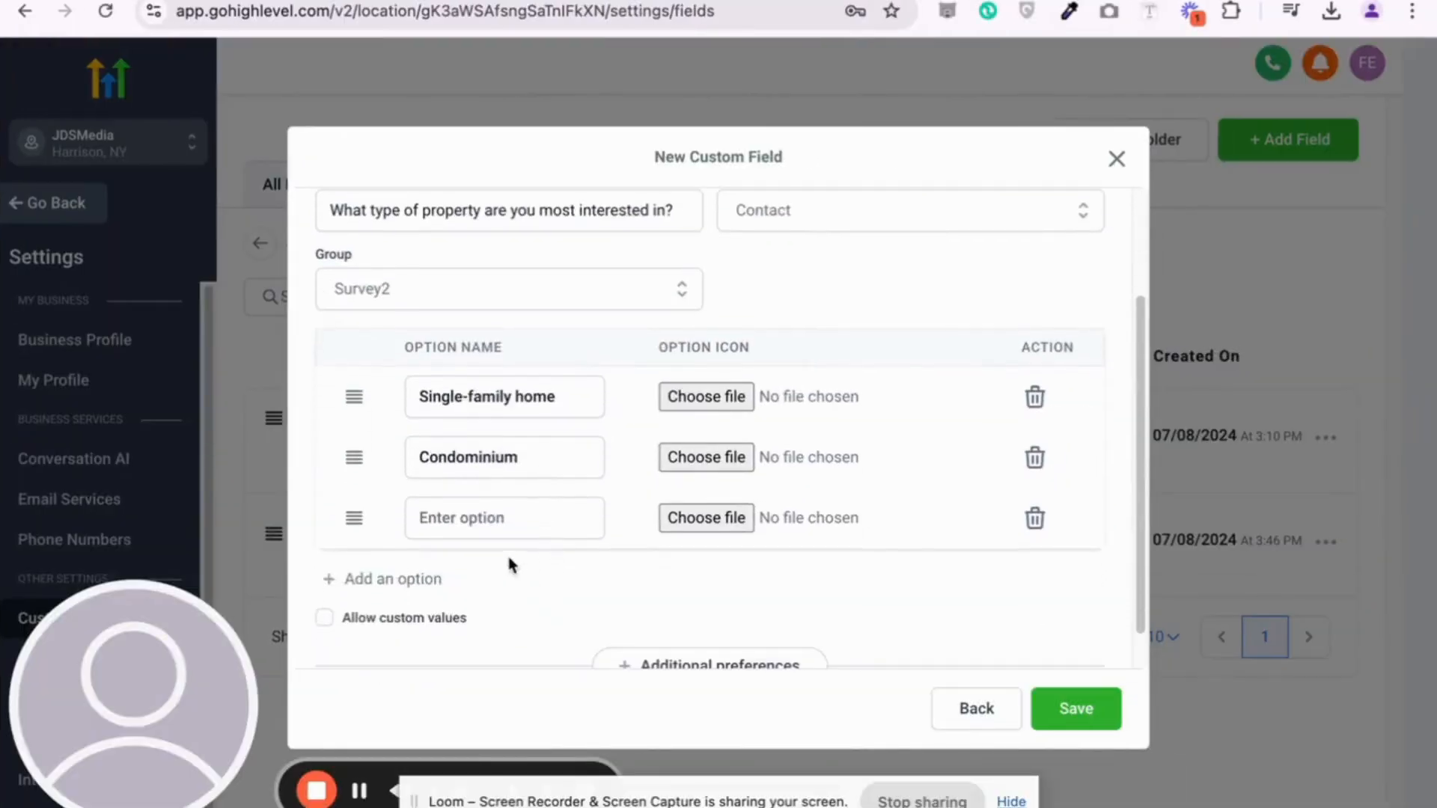
pyautogui.click(485, 517)
pyautogui.hotkey('ctrl', 'v')
# Add a fourth option to the property type field and fill it with "Multi-family home", copied from the sticky note
pyautogui.click(416, 579)
pyautogui.hotkey('ctrl', 'Left')
pyautogui.tripleClick(640, 351)
pyautogui.moveTo(642, 354); pyautogui.dragTo(545, 354)
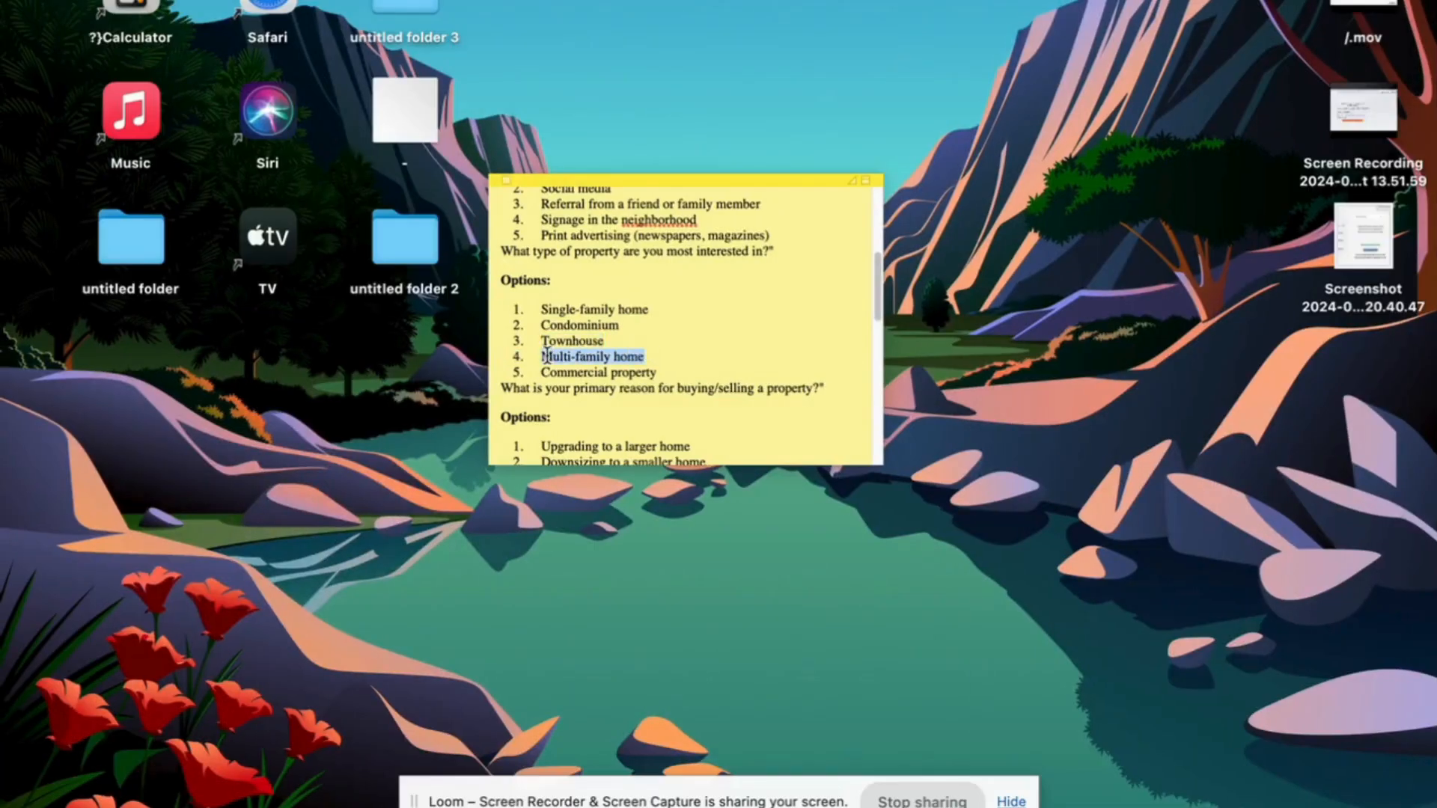
pyautogui.hotkey('ctrl', 'Right')
pyautogui.click(499, 586)
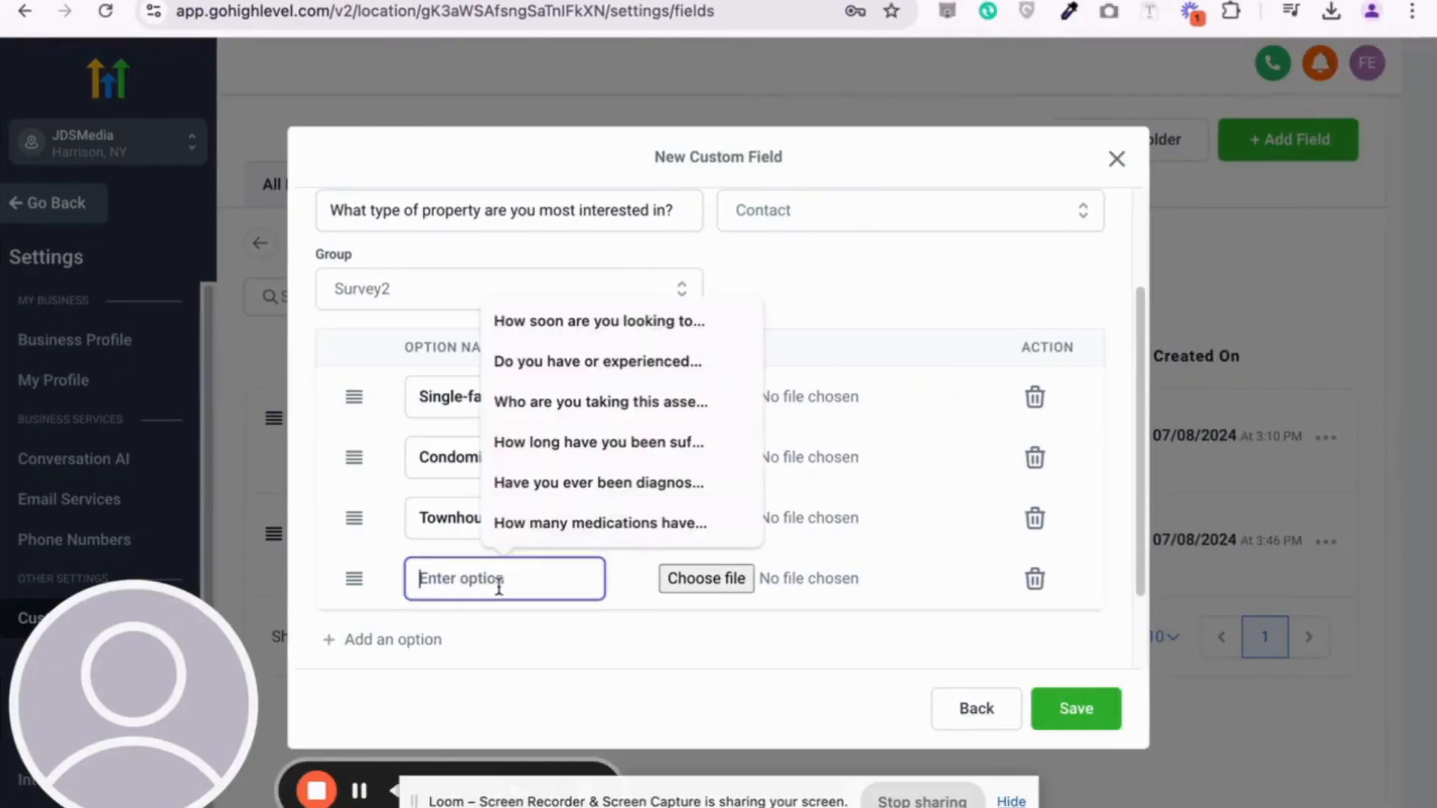
pyautogui.hotkey('ctrl', 'v')
# Add "Commercial property" from the sticky note as the fifth option and save the property type field
pyautogui.scroll(-2, 414, 600)
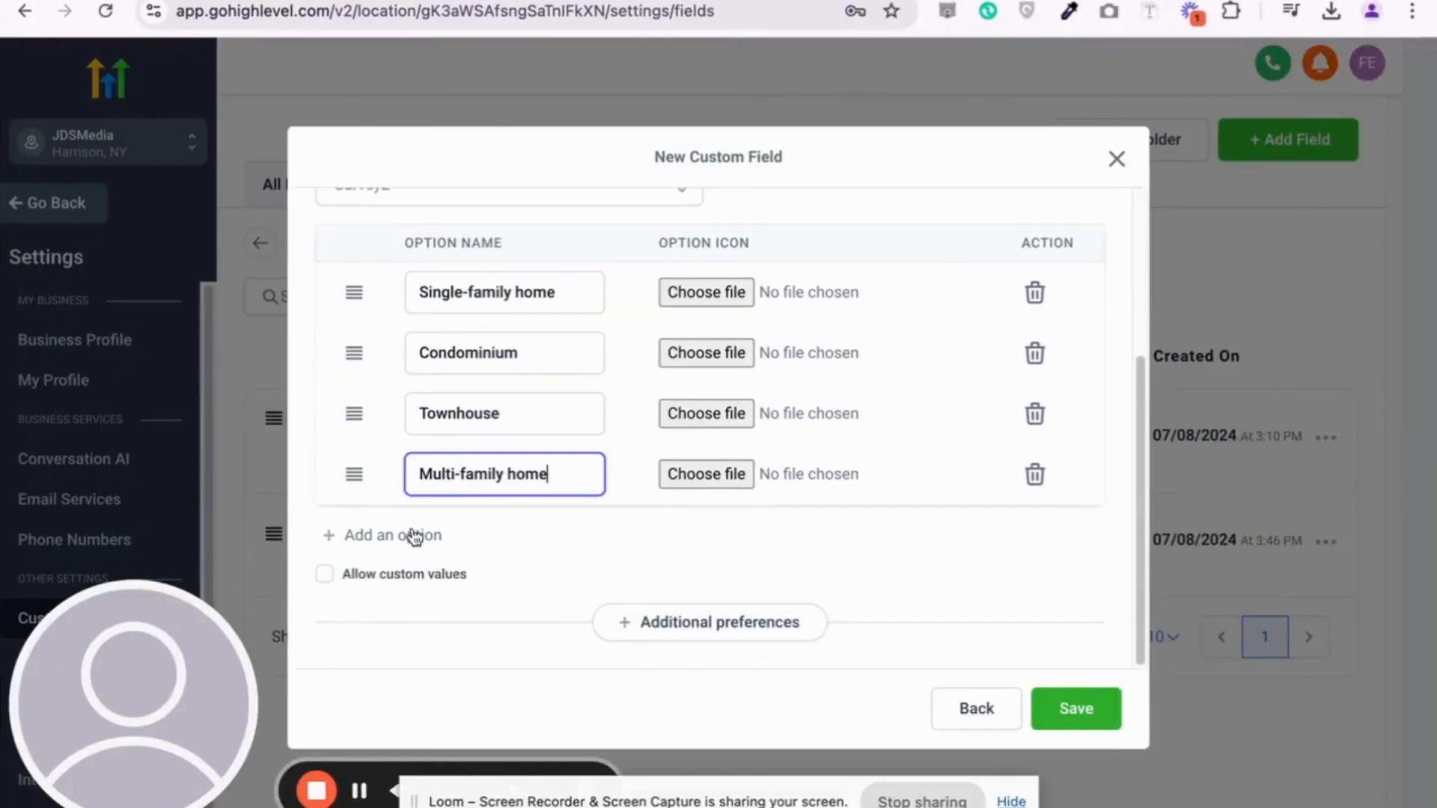
pyautogui.click(410, 532)
pyautogui.hotkey('ctrl', 'Left')
pyautogui.moveTo(673, 371); pyautogui.dragTo(547, 370)
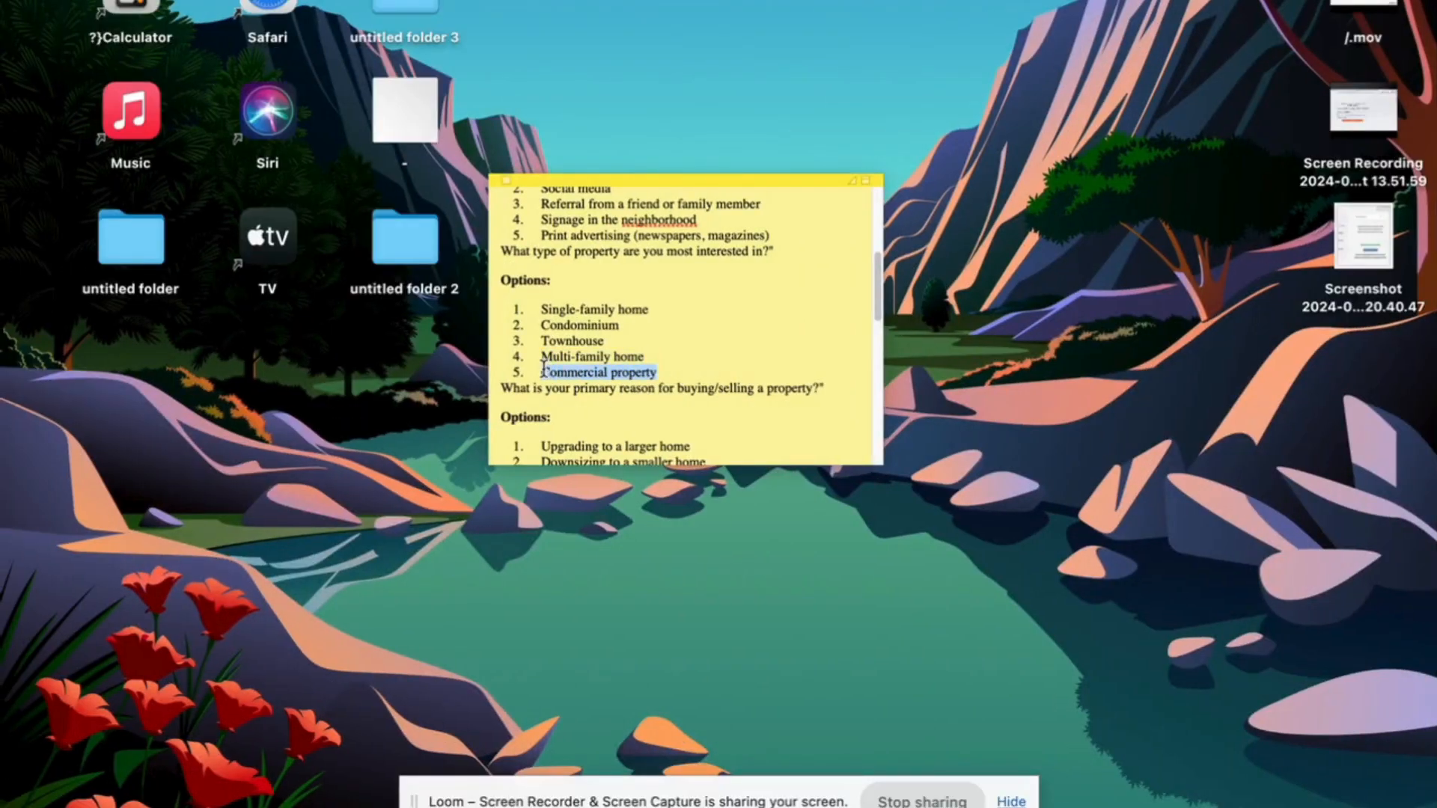
pyautogui.hotkey('ctrl', 'Right')
pyautogui.click(518, 528)
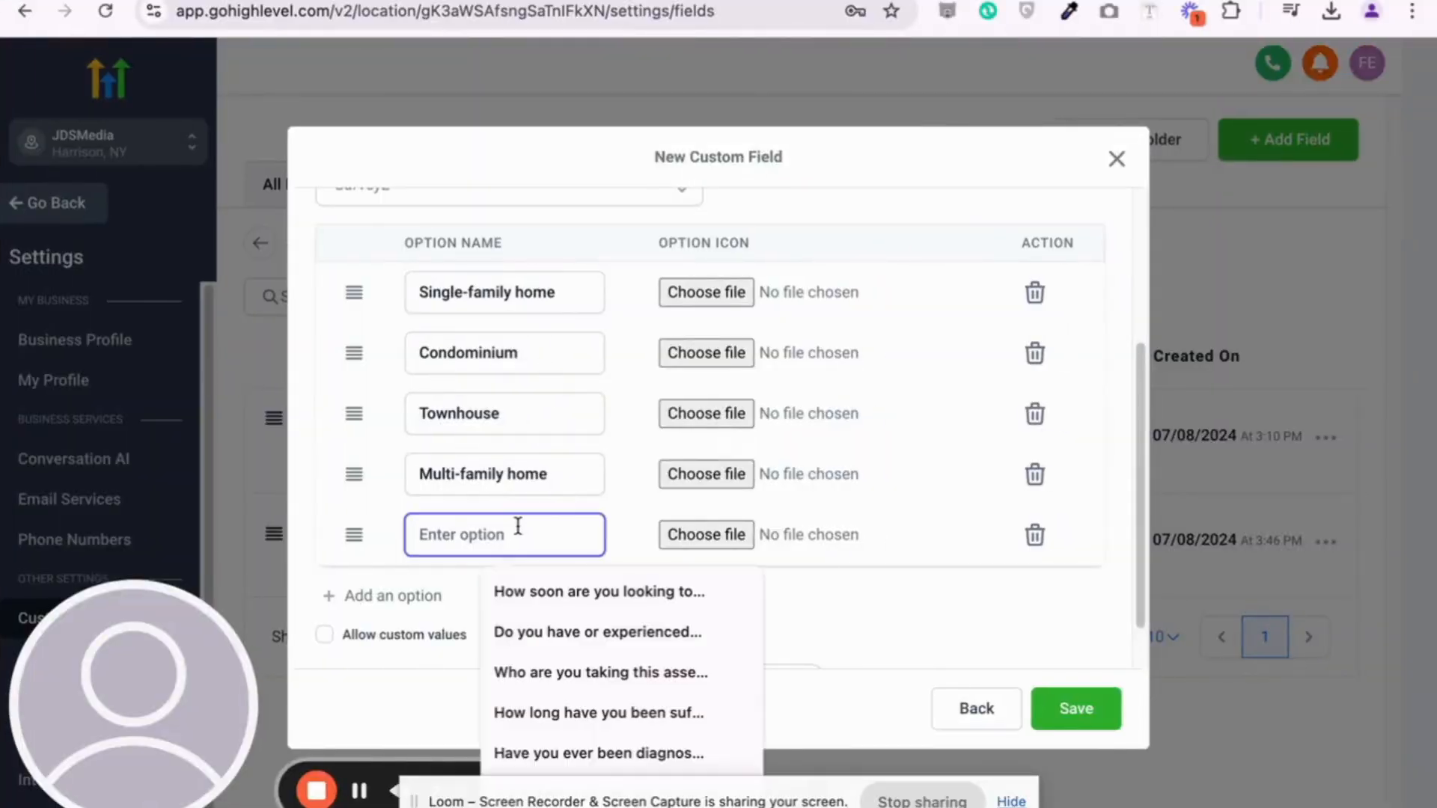
pyautogui.press('super+v')
pyautogui.click(1074, 708)
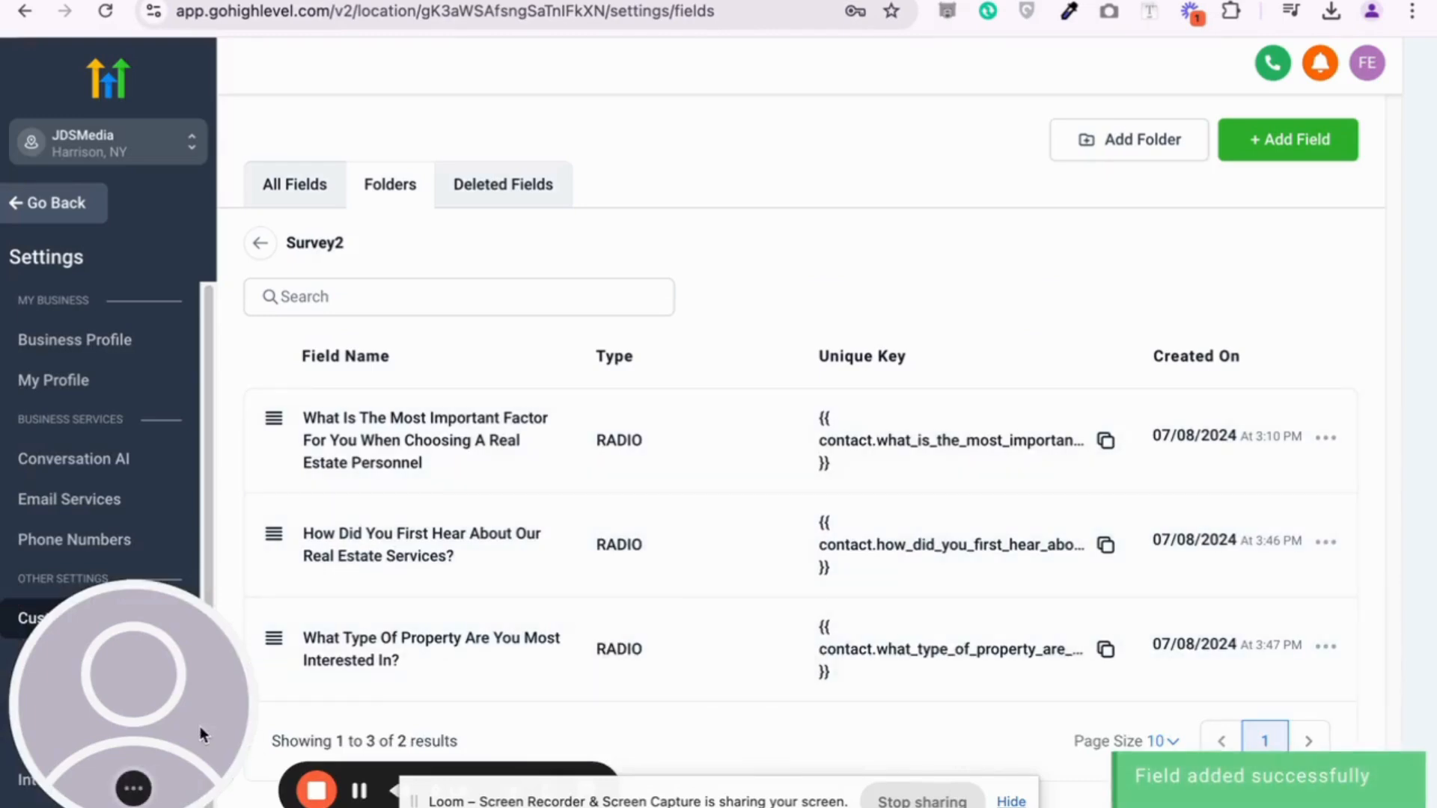
# Leave the settings and open the survey builder list under Sites
pyautogui.moveTo(155, 778); pyautogui.dragTo(270, 778)
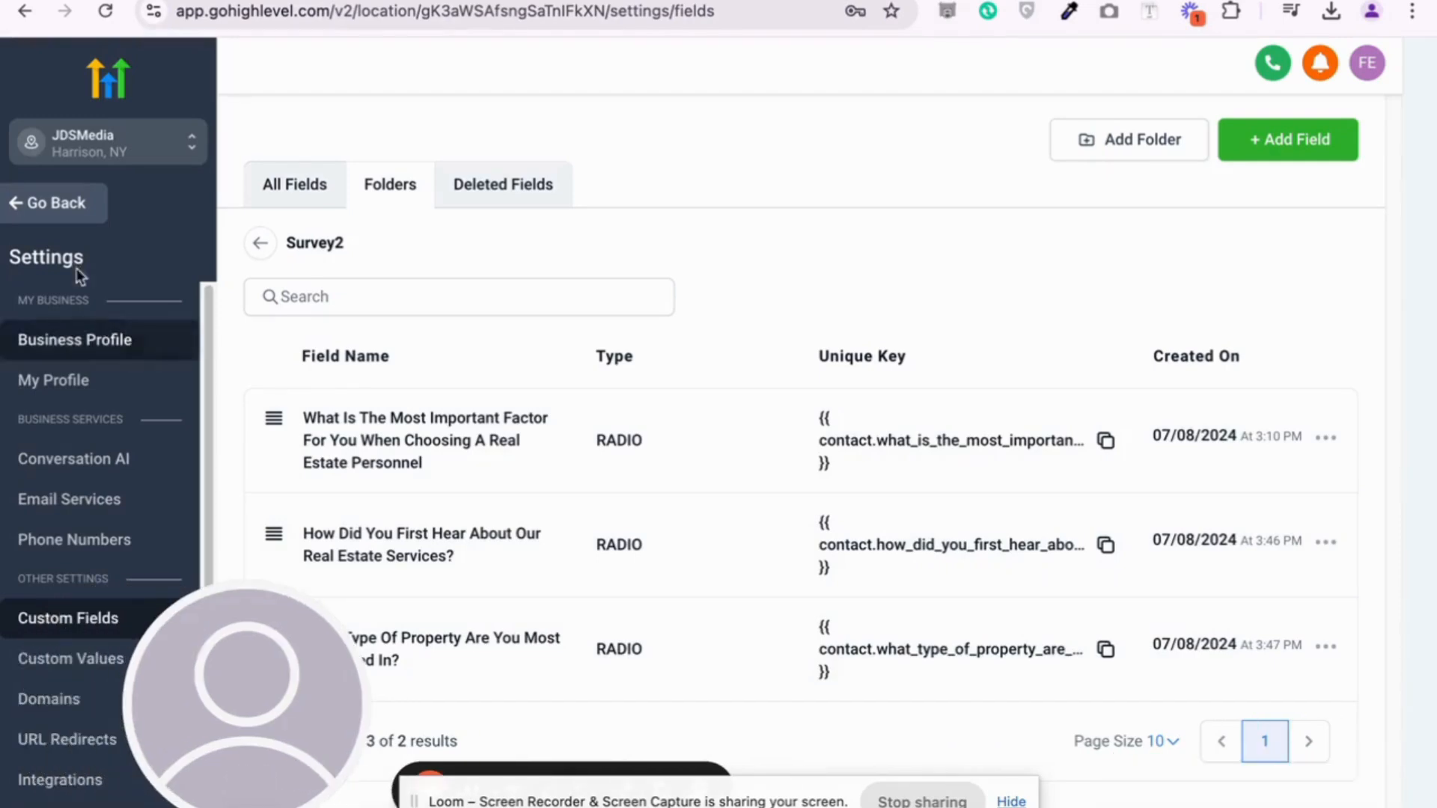
pyautogui.click(58, 214)
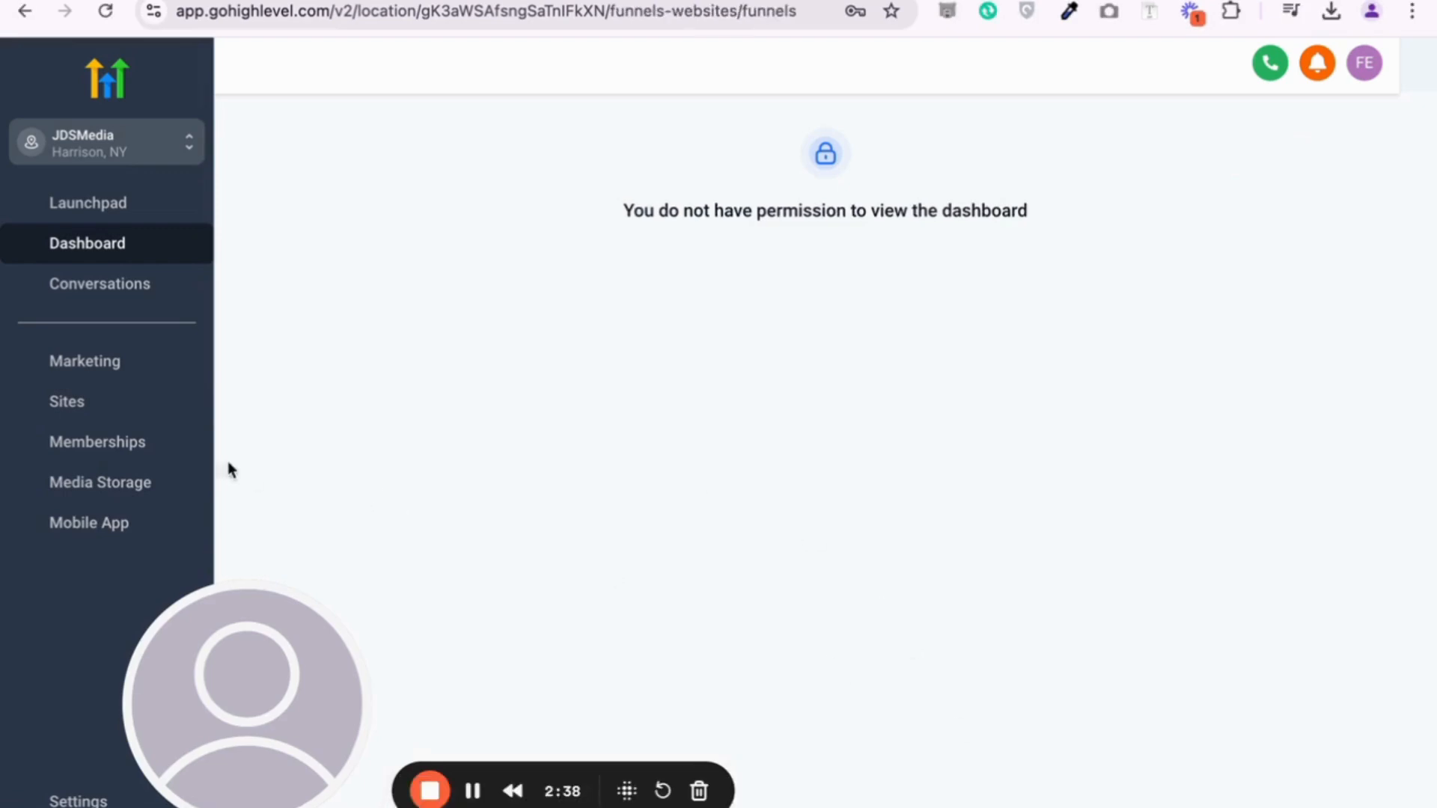
pyautogui.moveTo(905, 121)
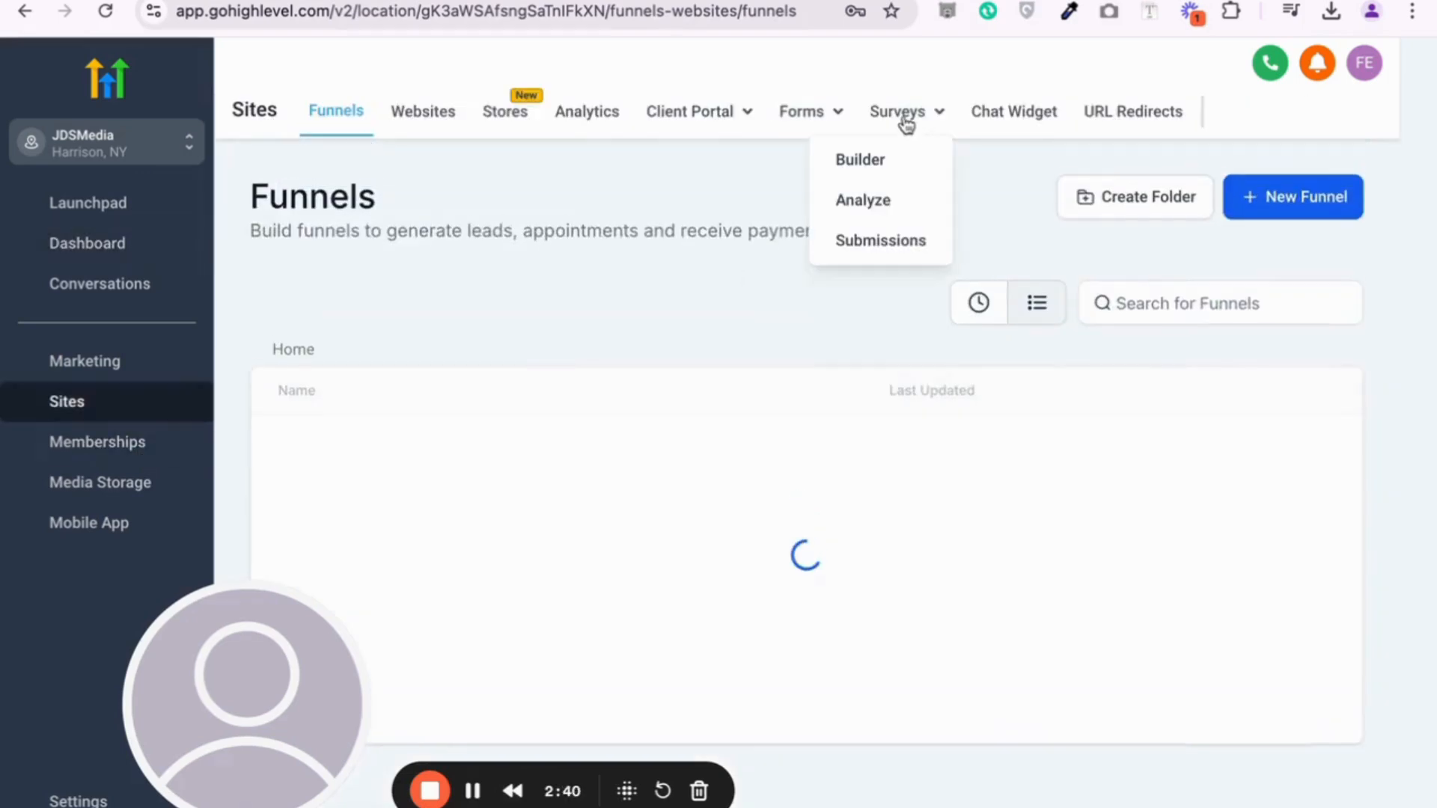
pyautogui.click(874, 166)
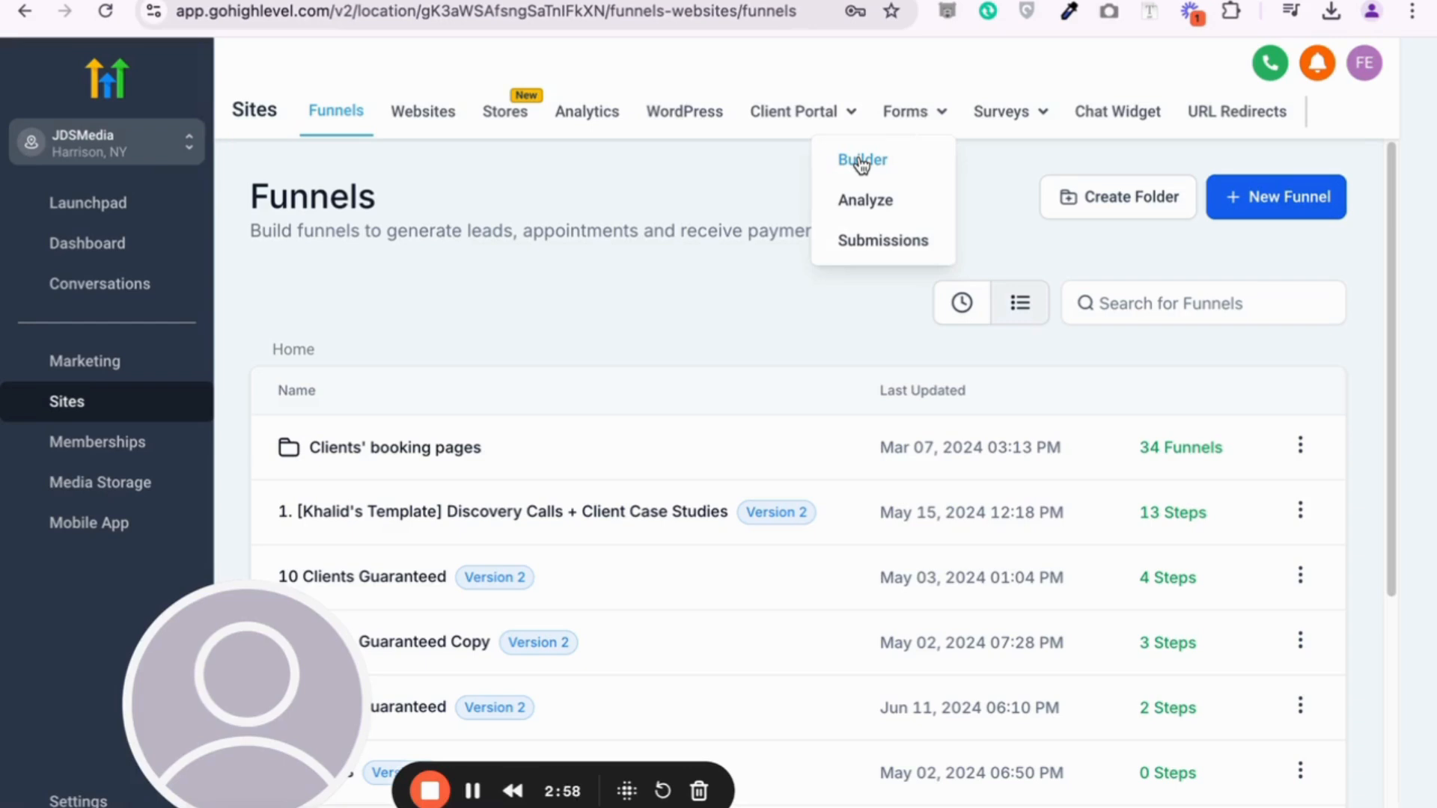
pyautogui.click(910, 116)
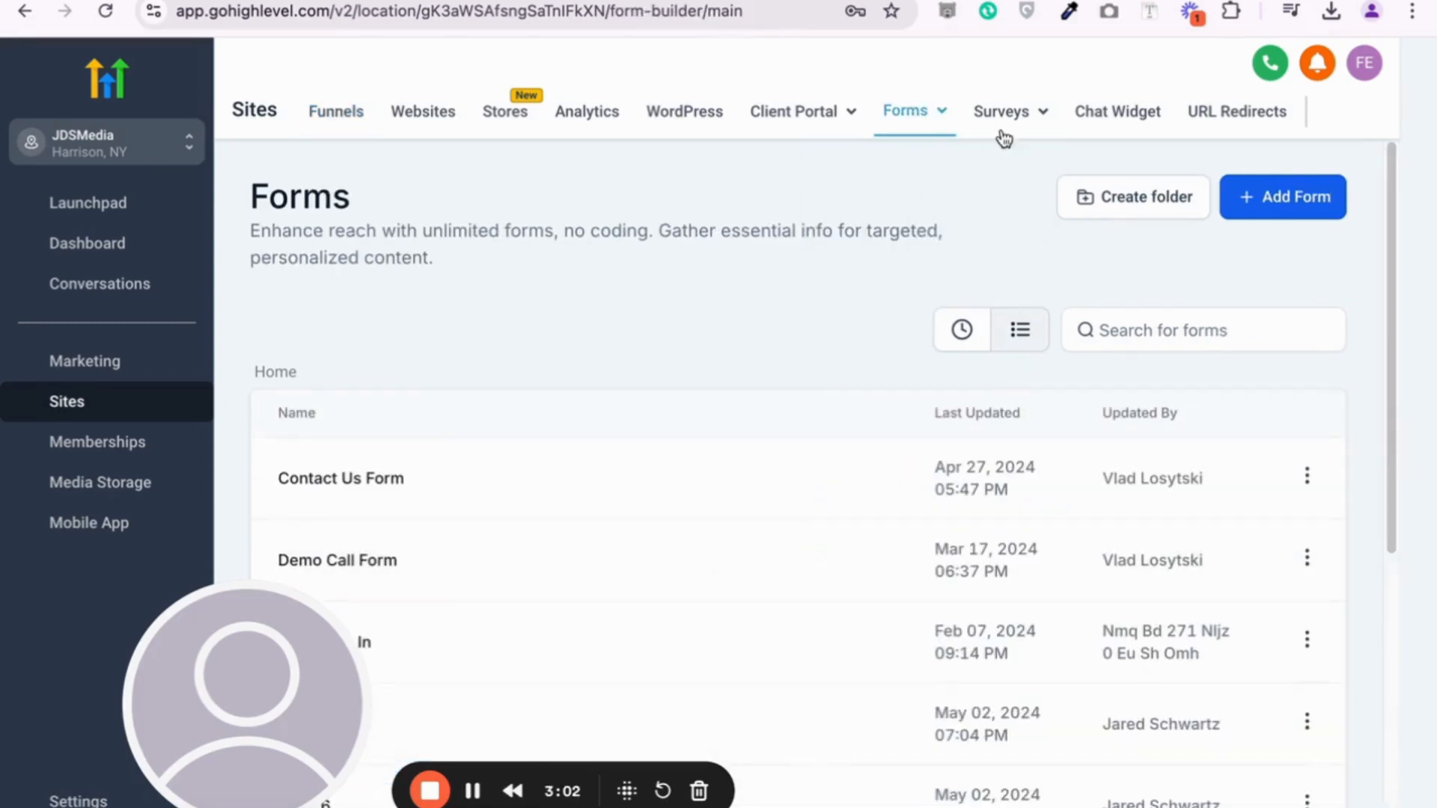
pyautogui.moveTo(989, 144)
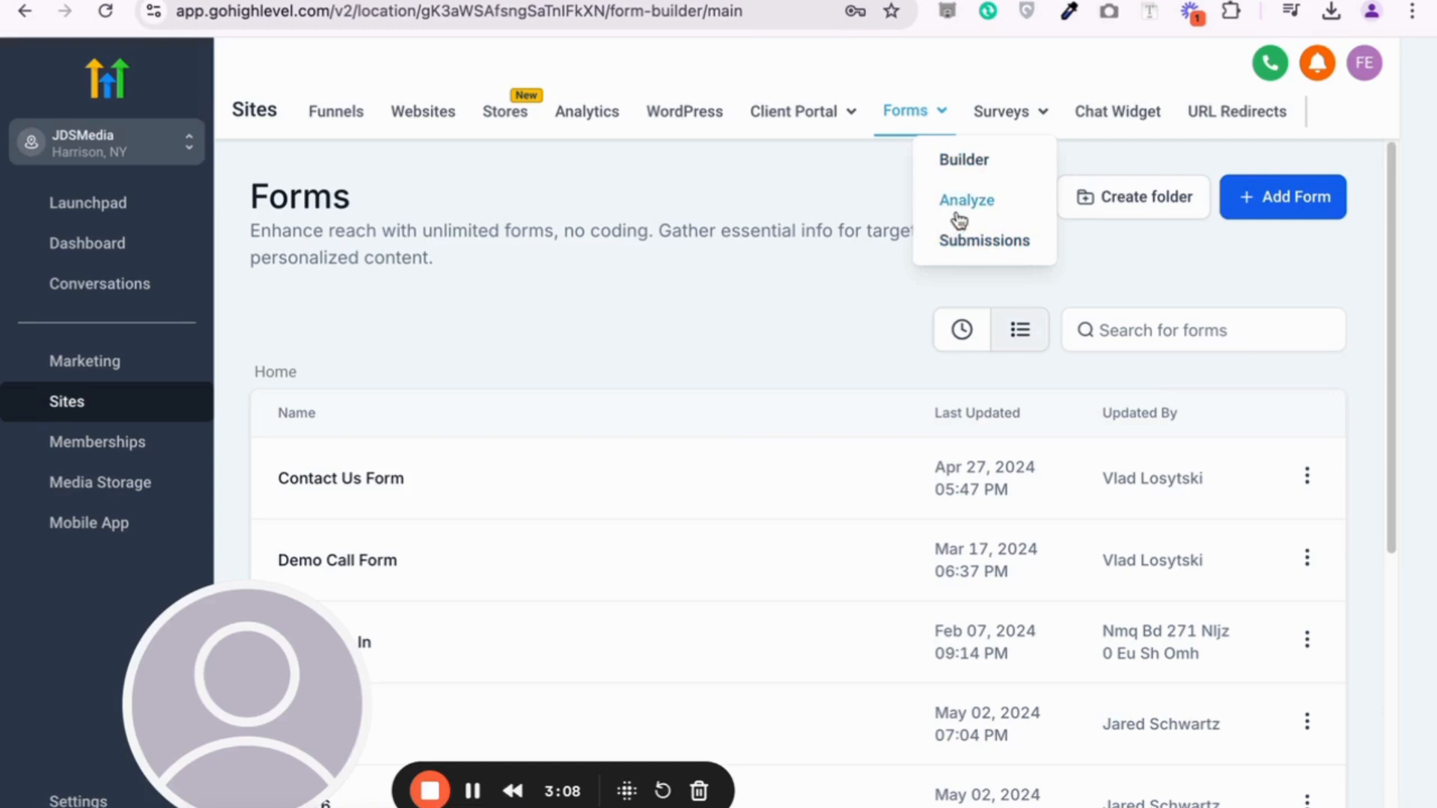
pyautogui.click(968, 163)
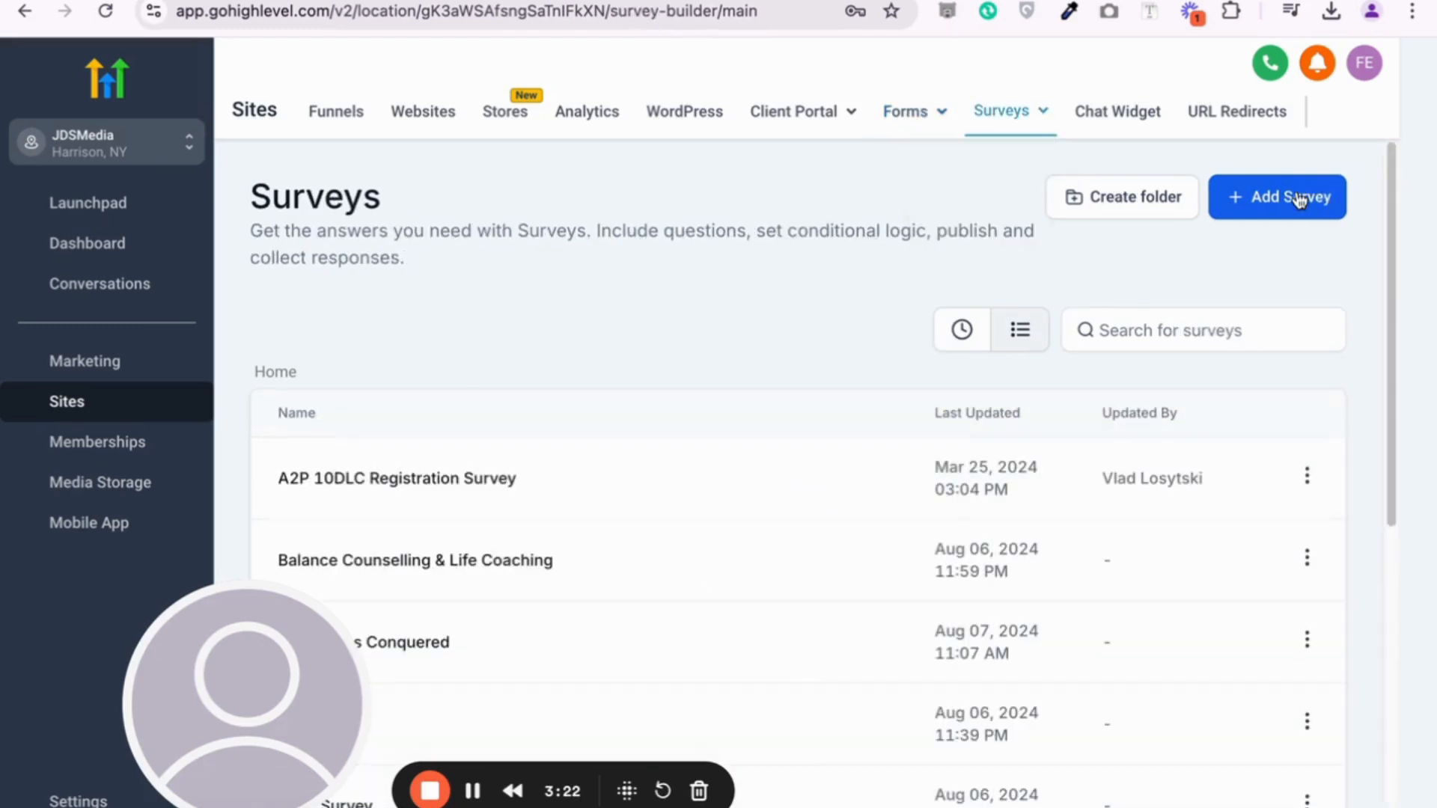
# Create a new survey from scratch
pyautogui.click(1299, 201)
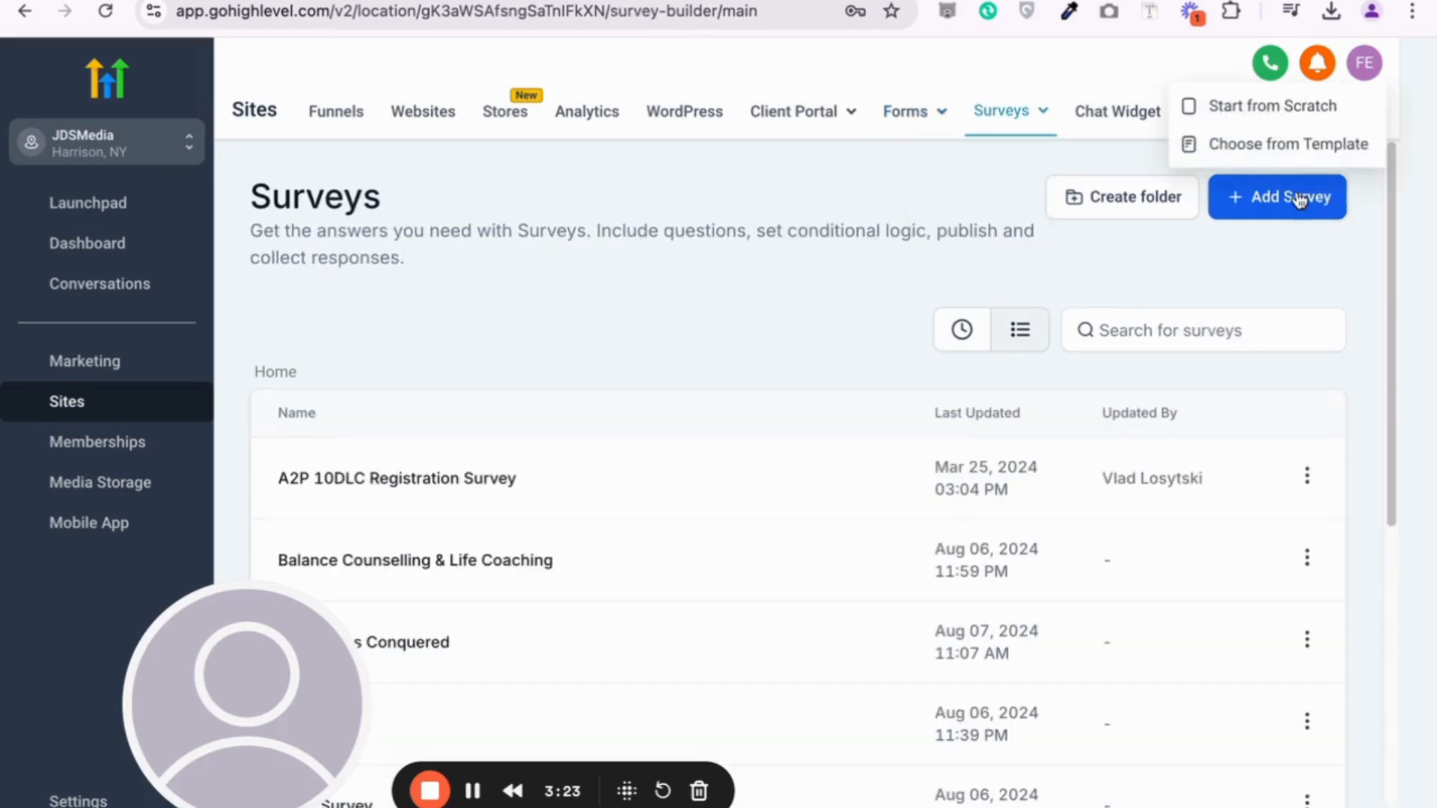
pyautogui.click(1243, 106)
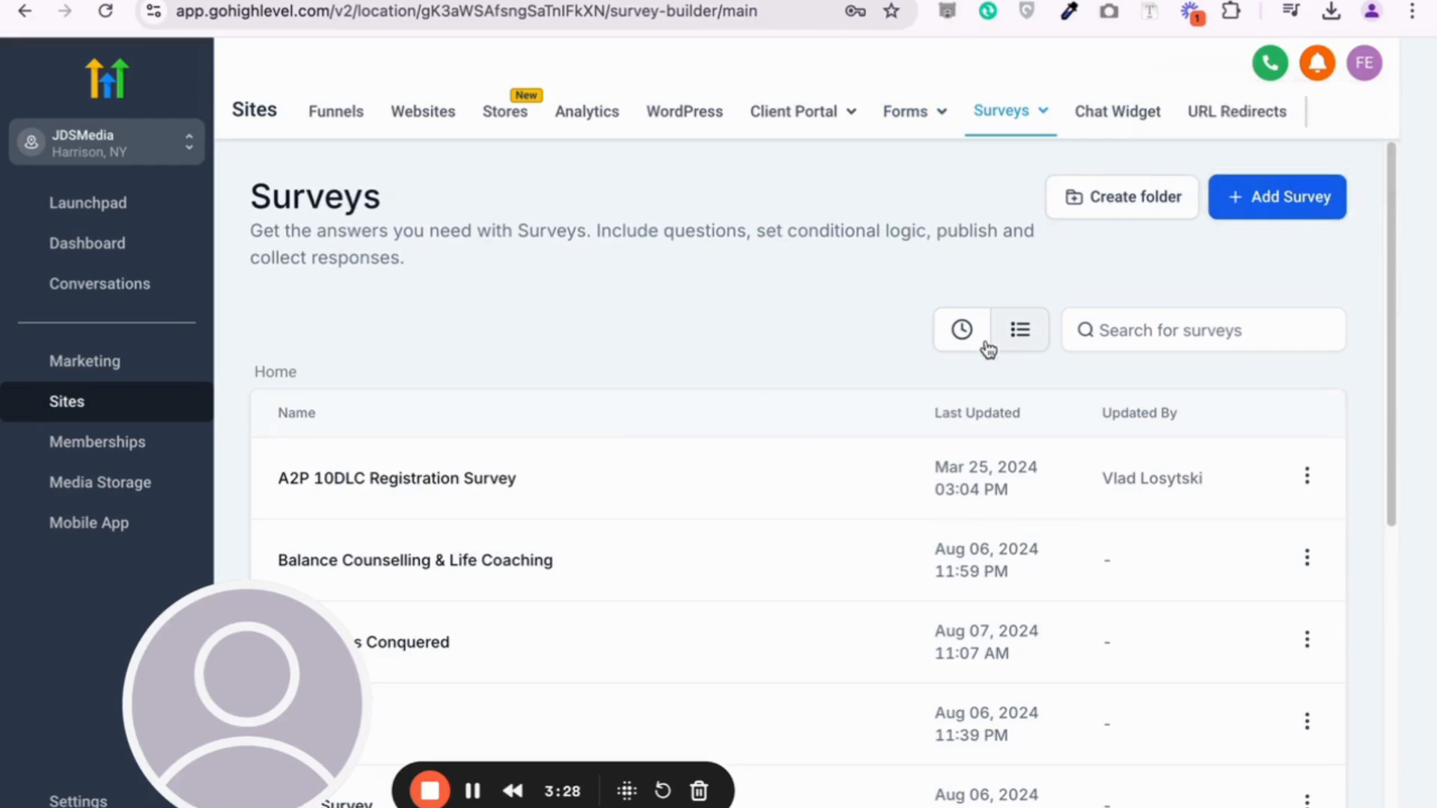
pyautogui.scroll(-8, 1024, 406)
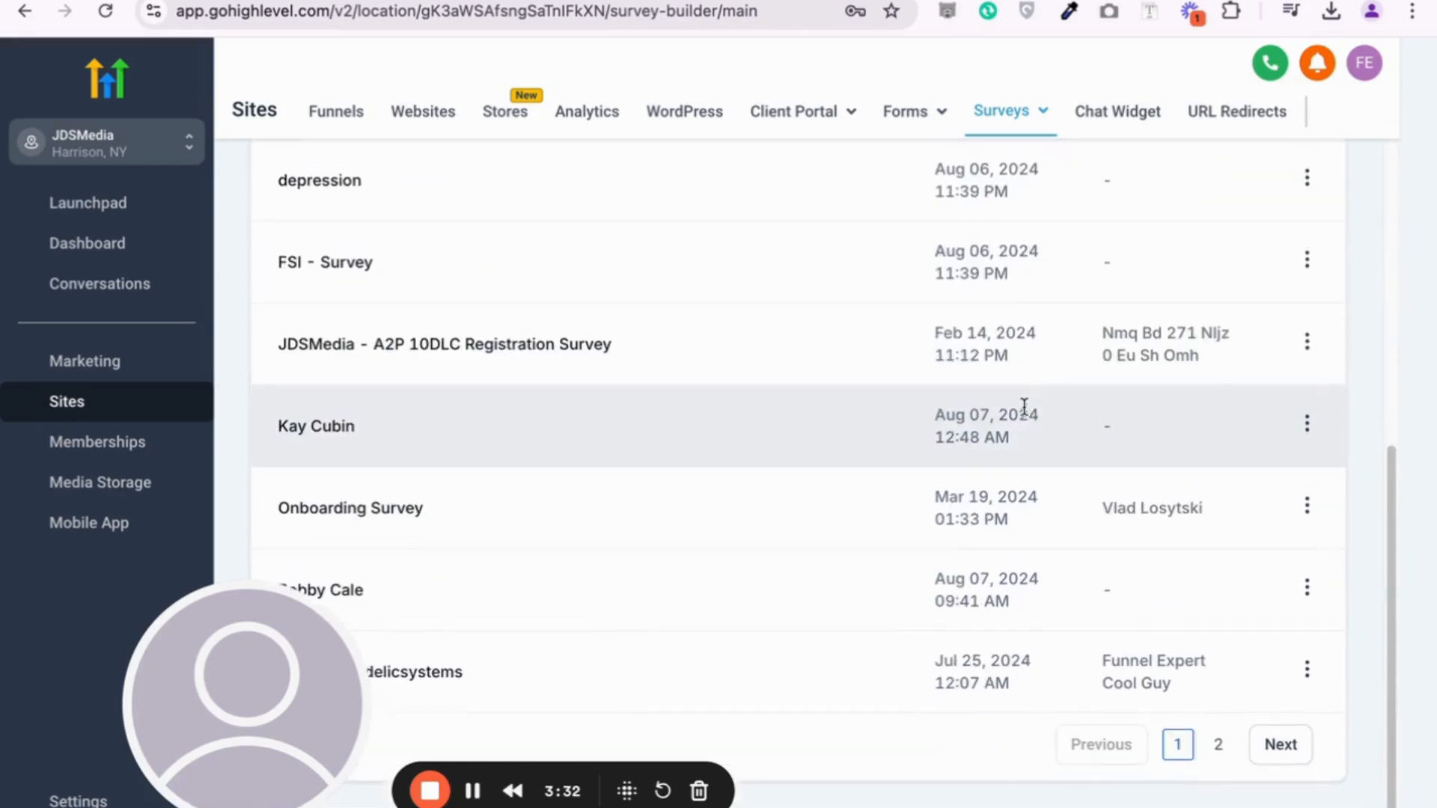
pyautogui.scroll(2, 1024, 407)
pyautogui.scroll(5, 1025, 413)
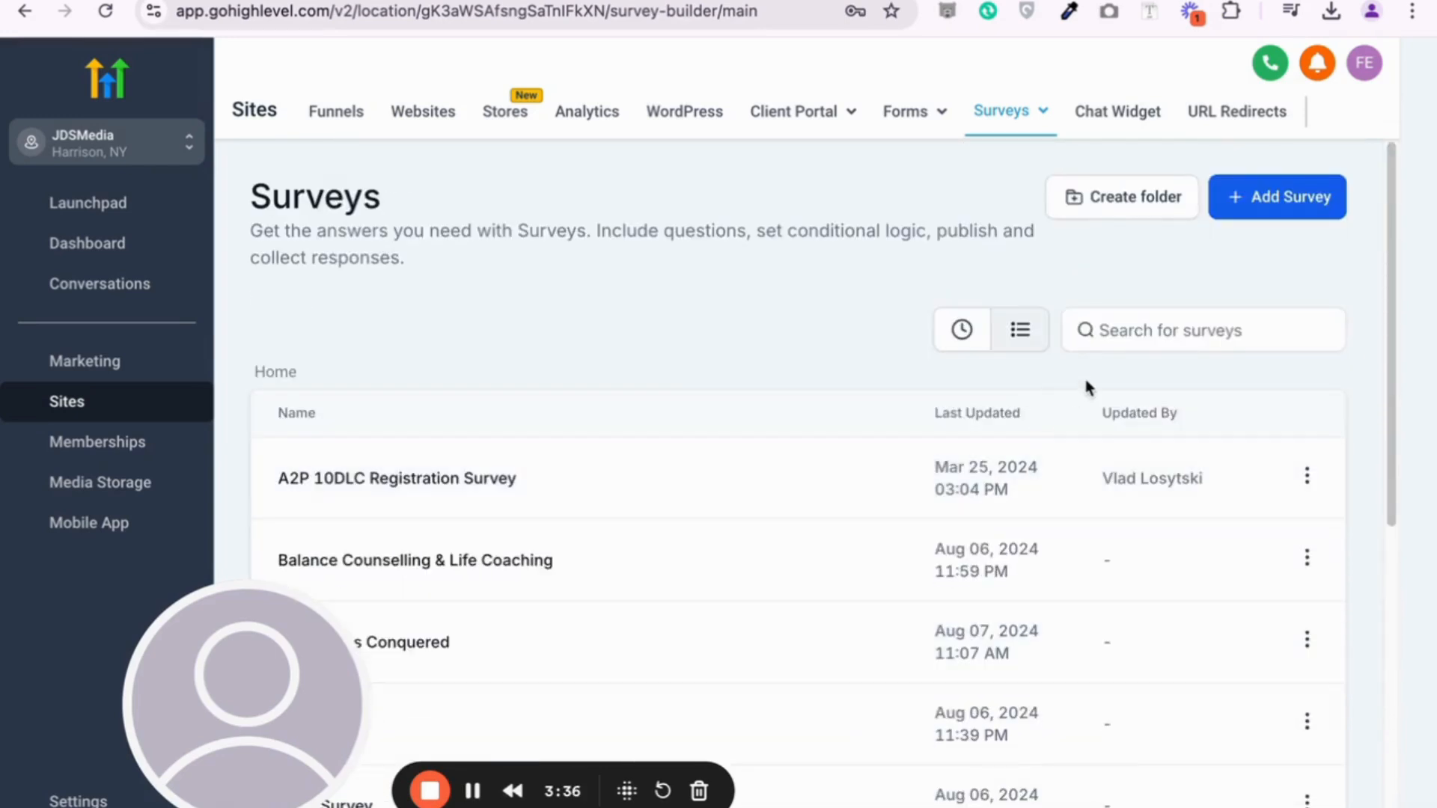
pyautogui.scroll(-1, 1087, 387)
pyautogui.scroll(1, 1087, 387)
pyautogui.click(1259, 205)
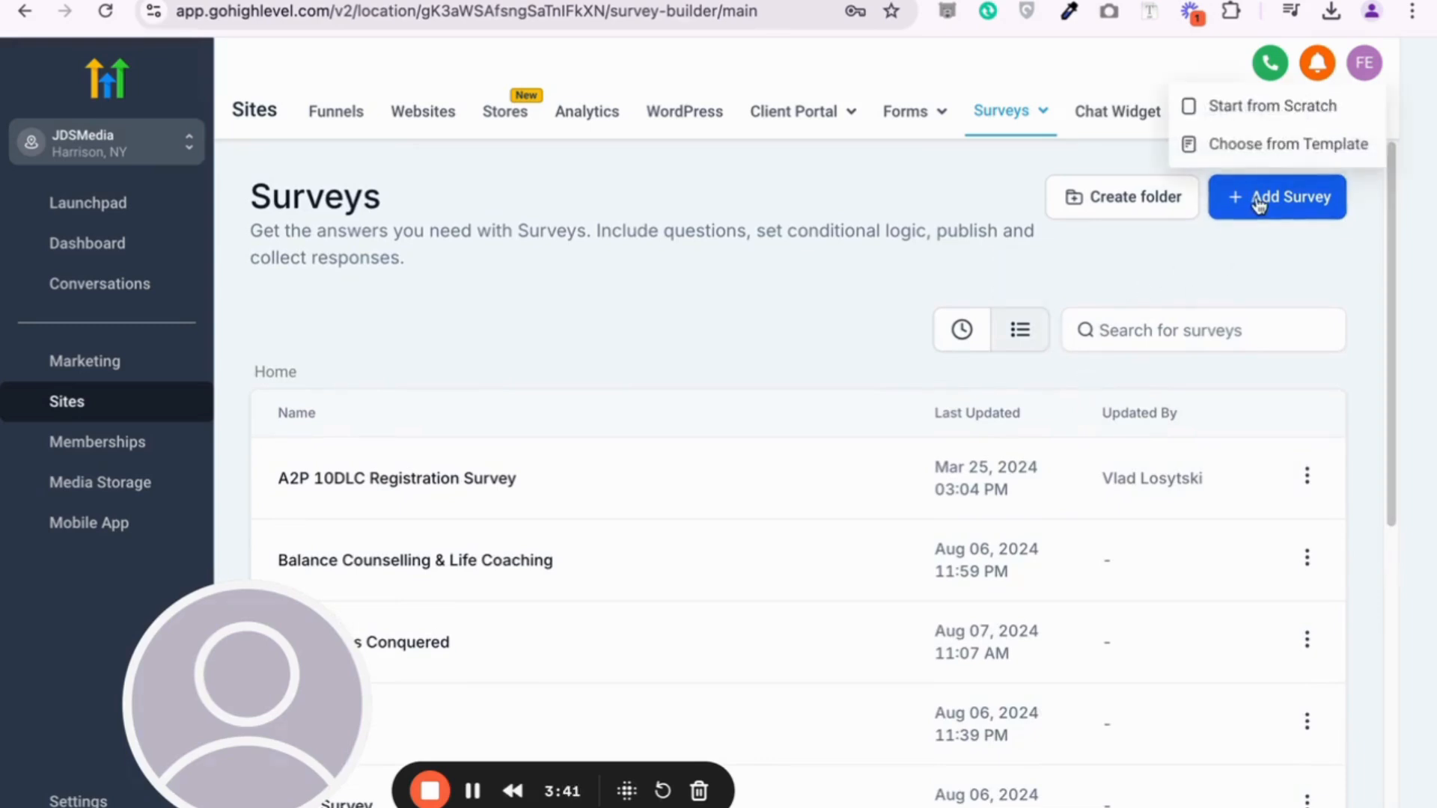
pyautogui.click(1239, 113)
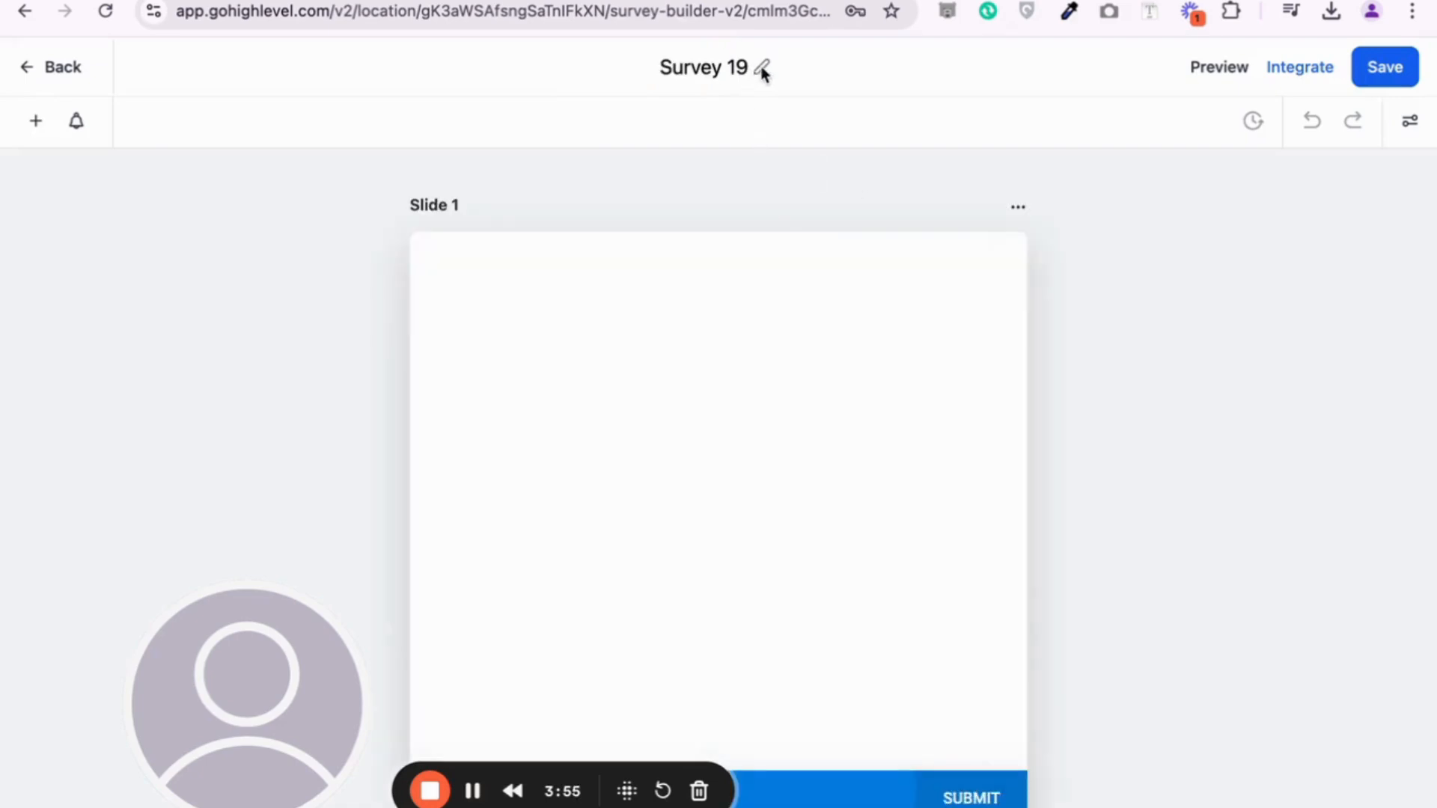
# Rename the new survey as "Survey"
pyautogui.click(762, 69)
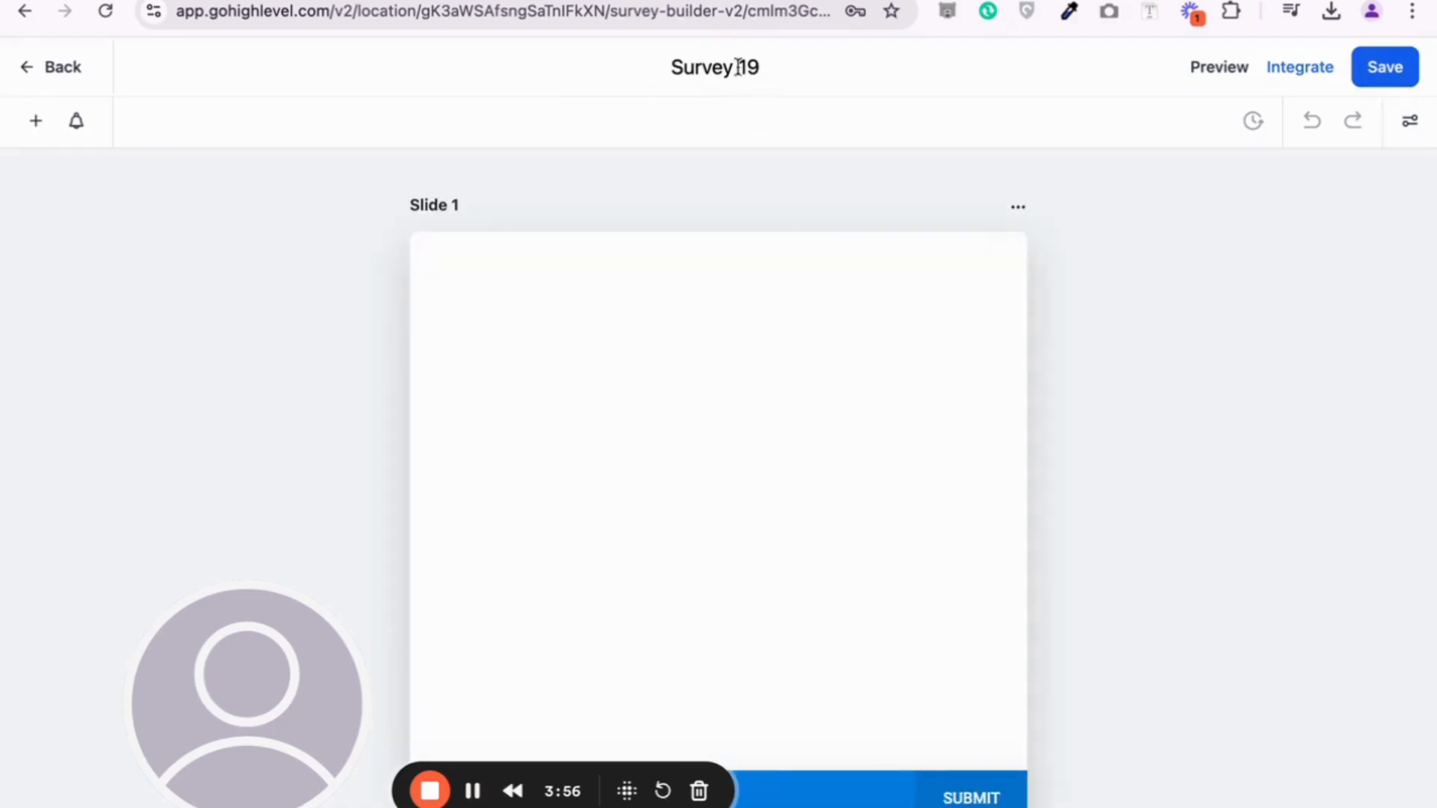
pyautogui.tripleClick(726, 69)
pyautogui.write('Survey')
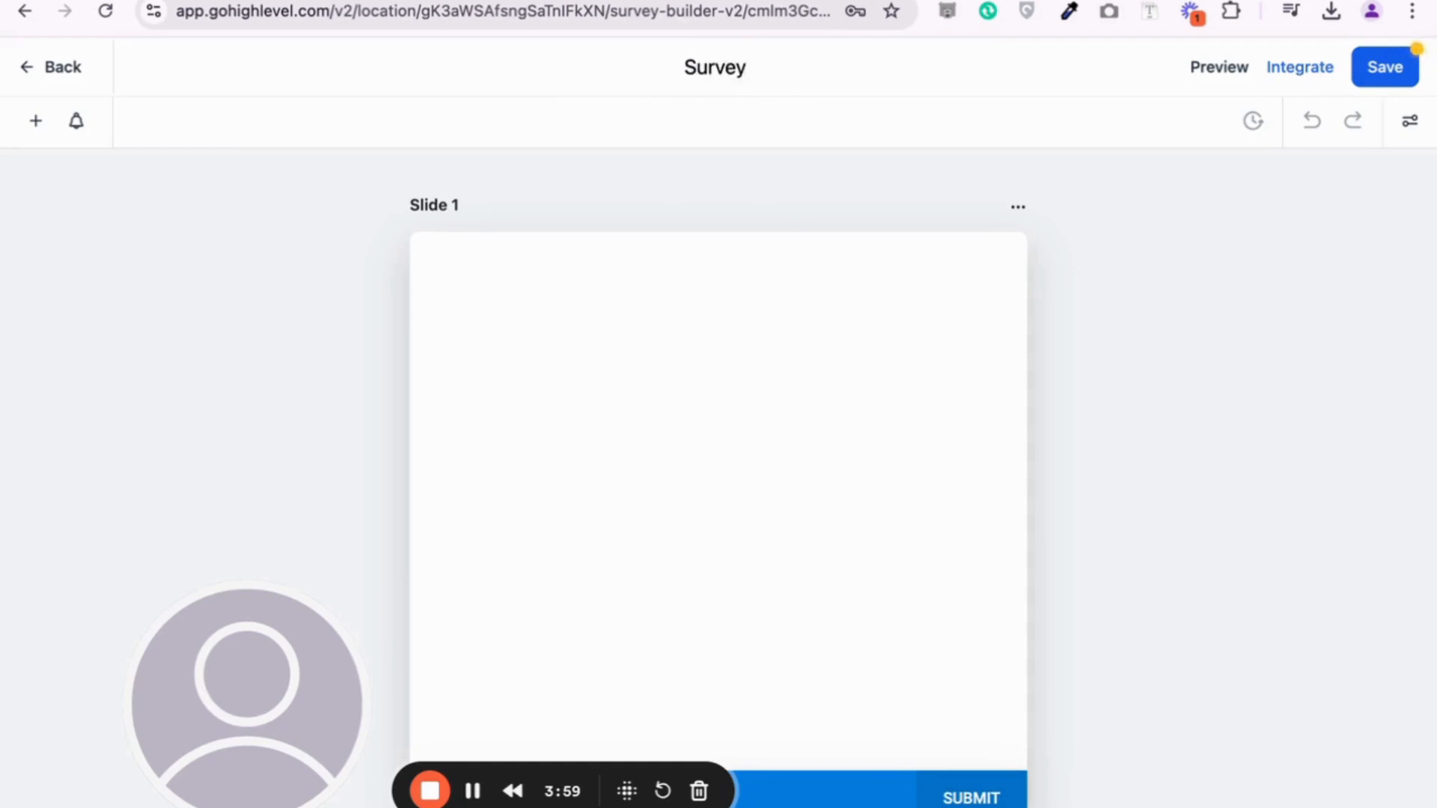
pyautogui.click(698, 196)
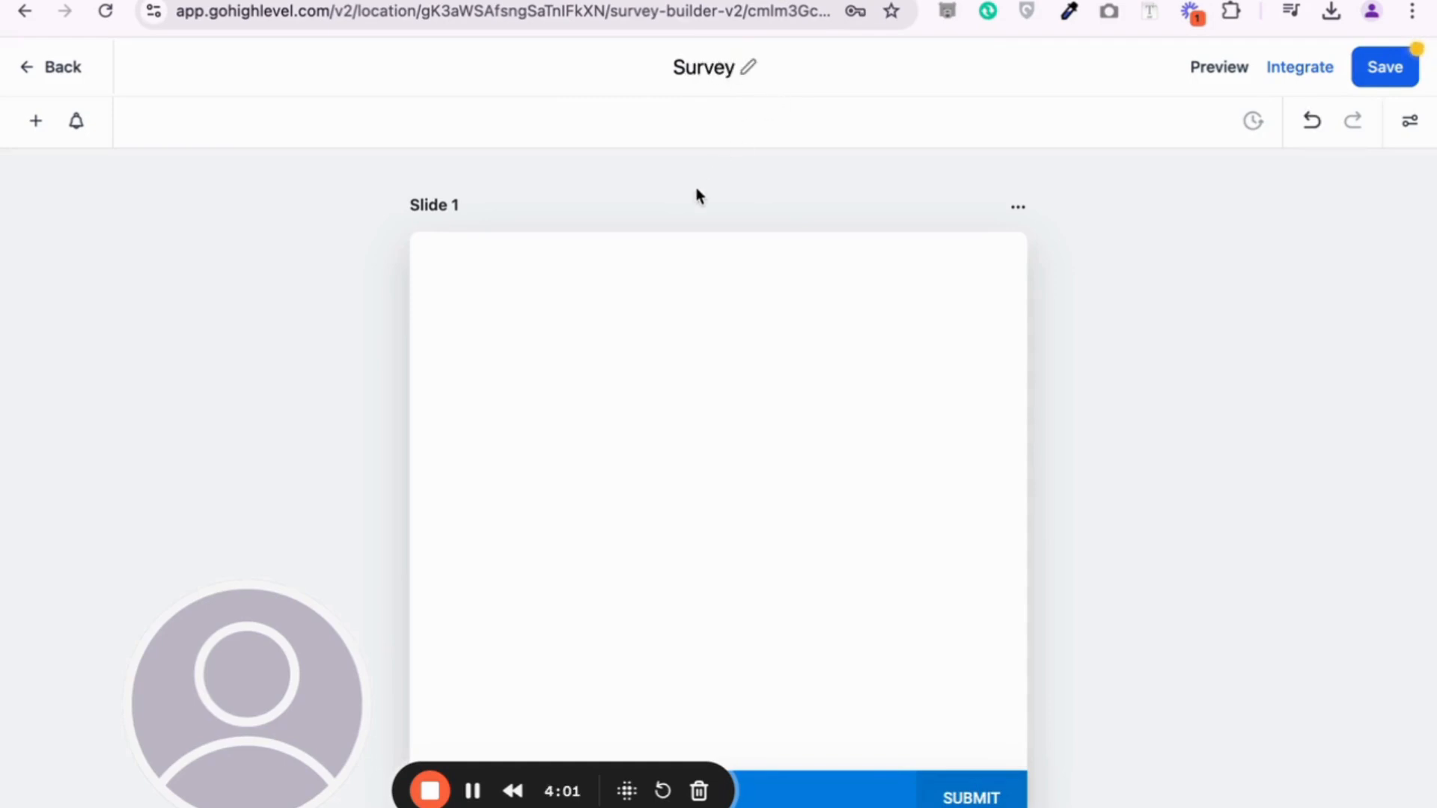
# Place the Survey2 custom field about the most important factor when choosing real estate personnel on Slide 1
pyautogui.click(36, 123)
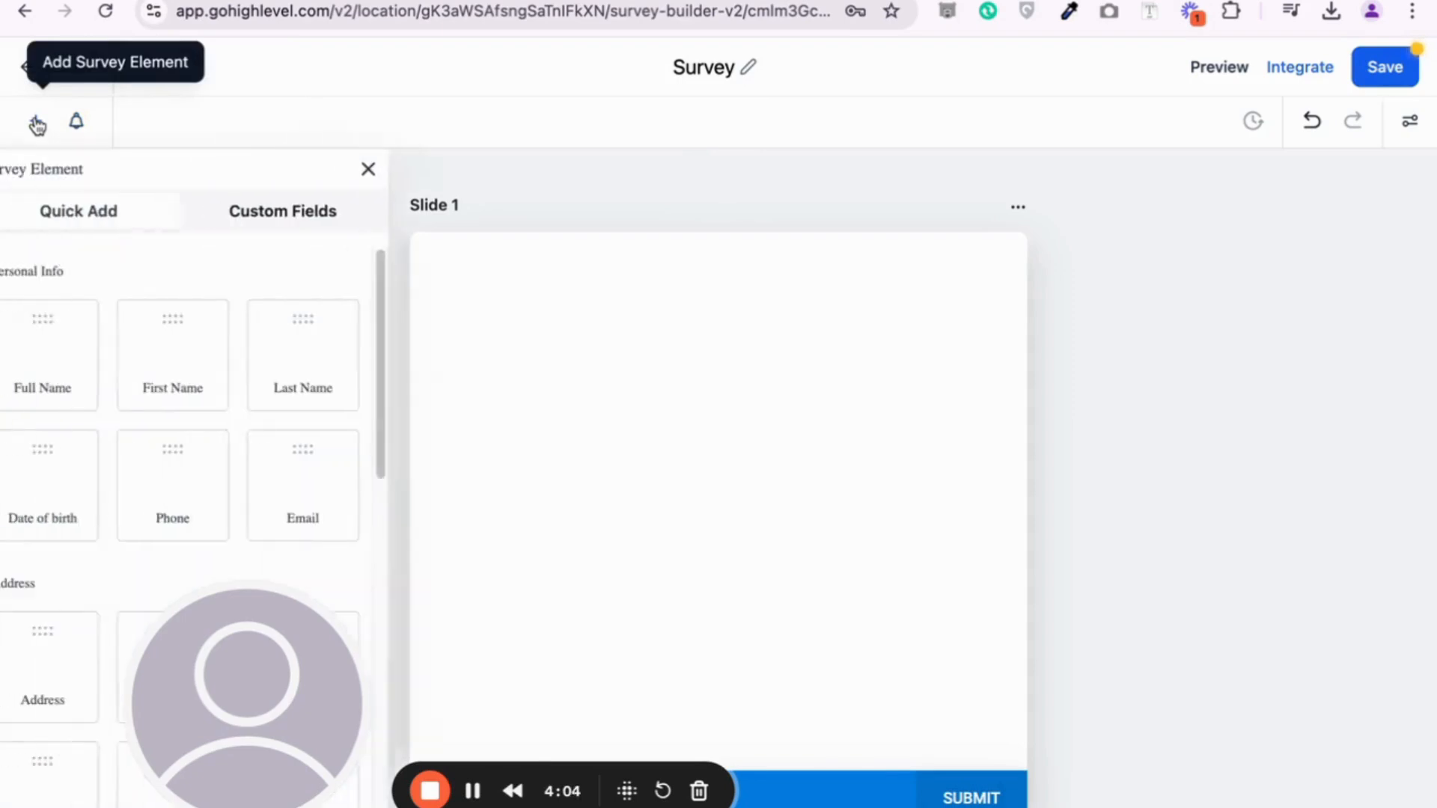
pyautogui.scroll(-10, 252, 377)
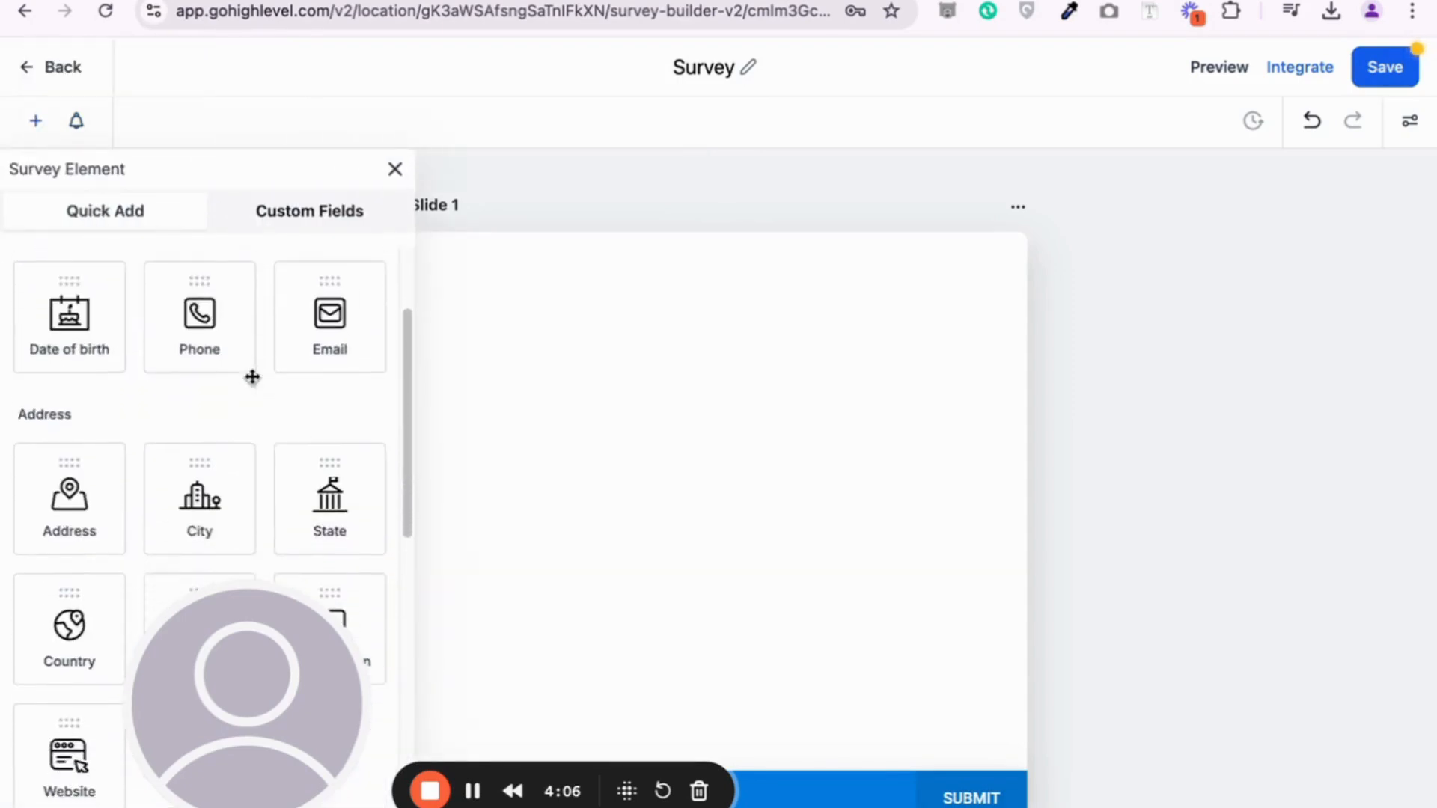
pyautogui.scroll(-3, 222, 523)
pyautogui.scroll(3, 222, 523)
pyautogui.scroll(10, 222, 523)
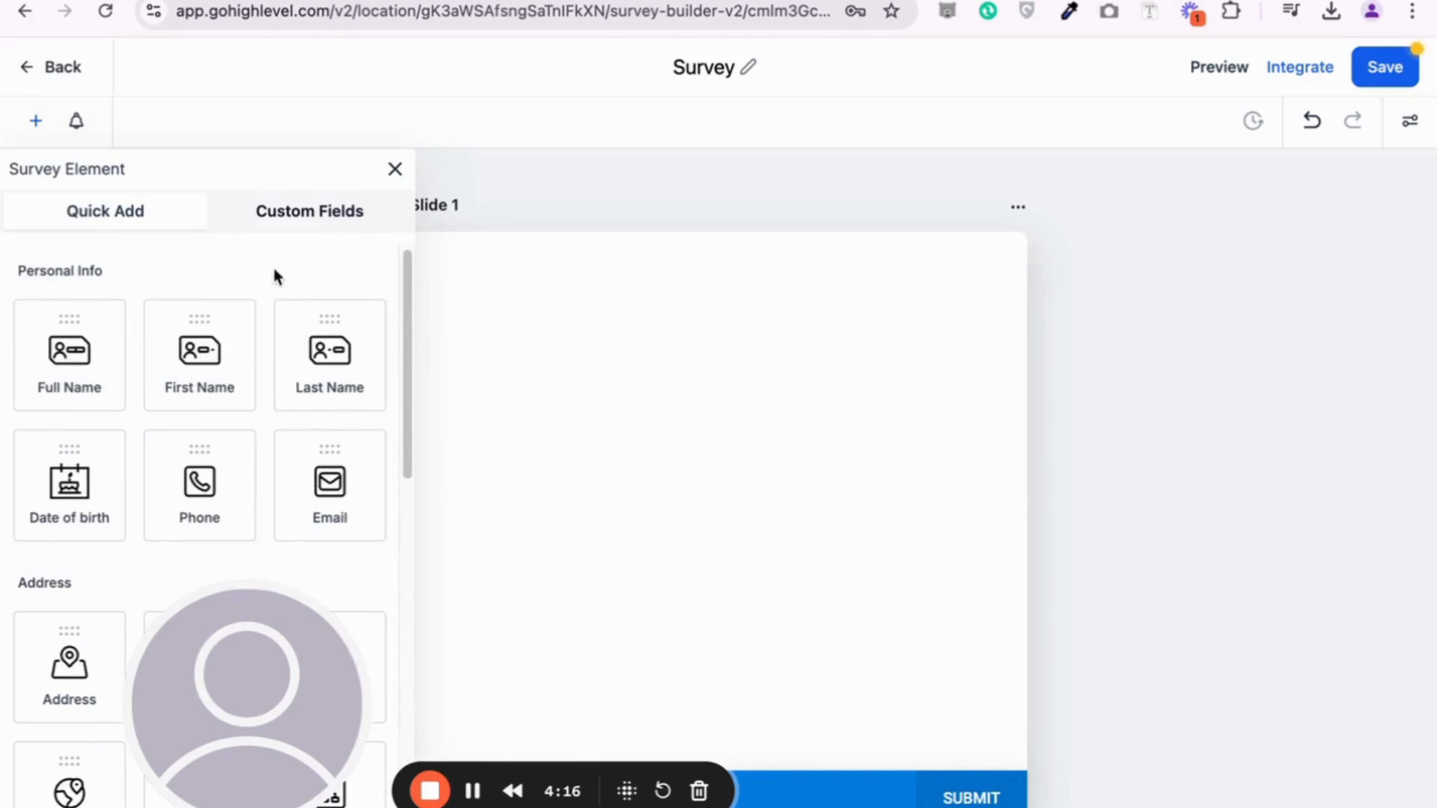
pyautogui.click(289, 217)
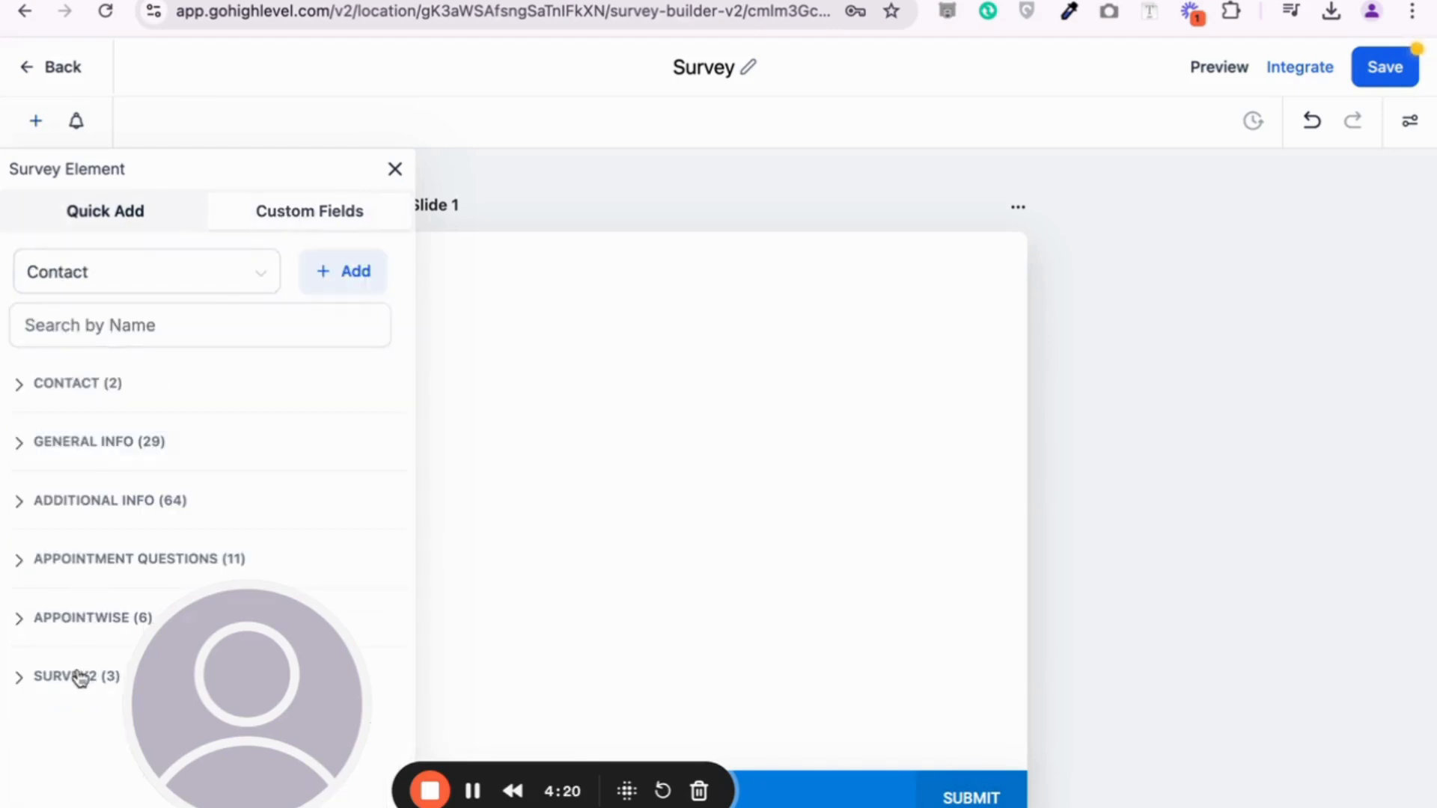
pyautogui.click(81, 678)
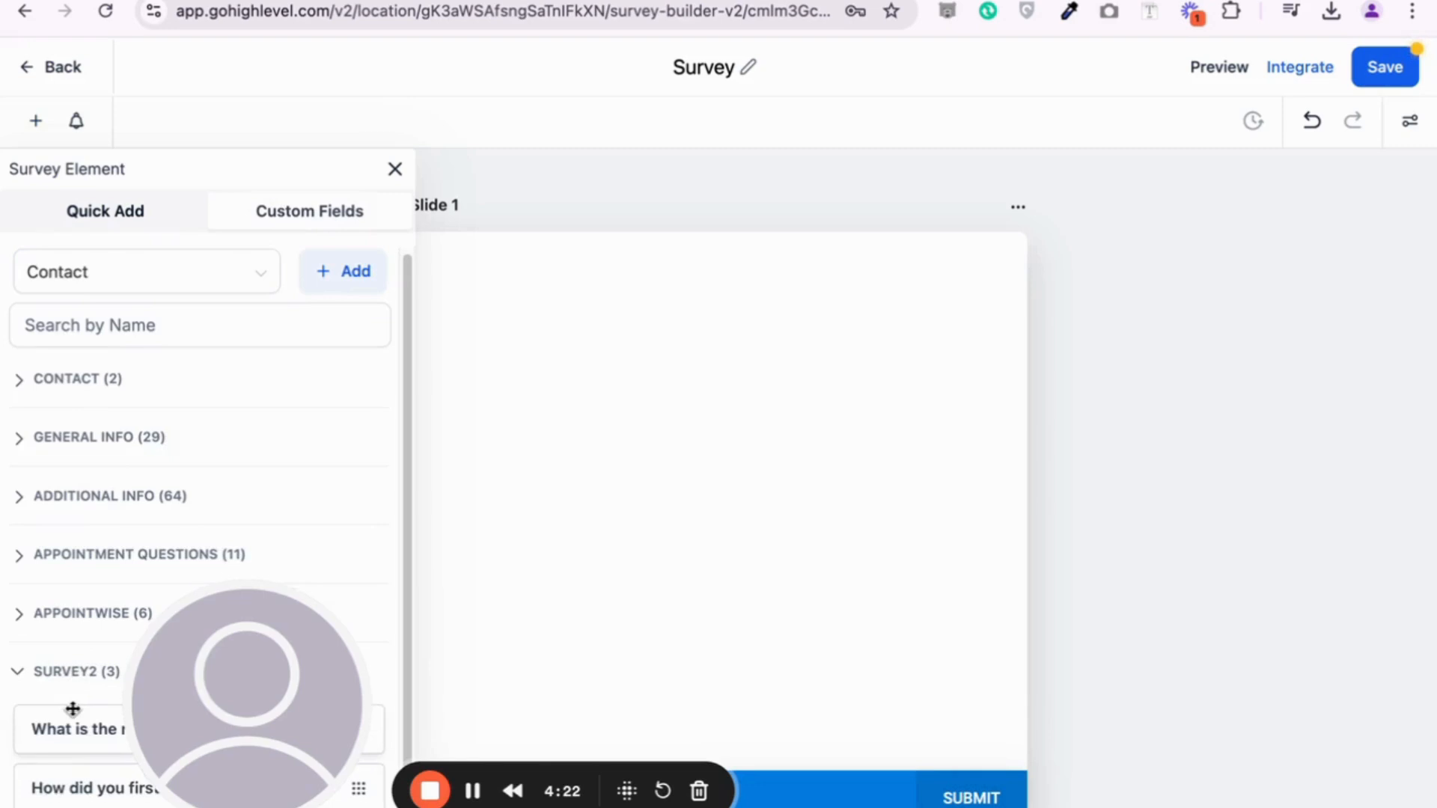
pyautogui.moveTo(73, 731); pyautogui.dragTo(644, 379)
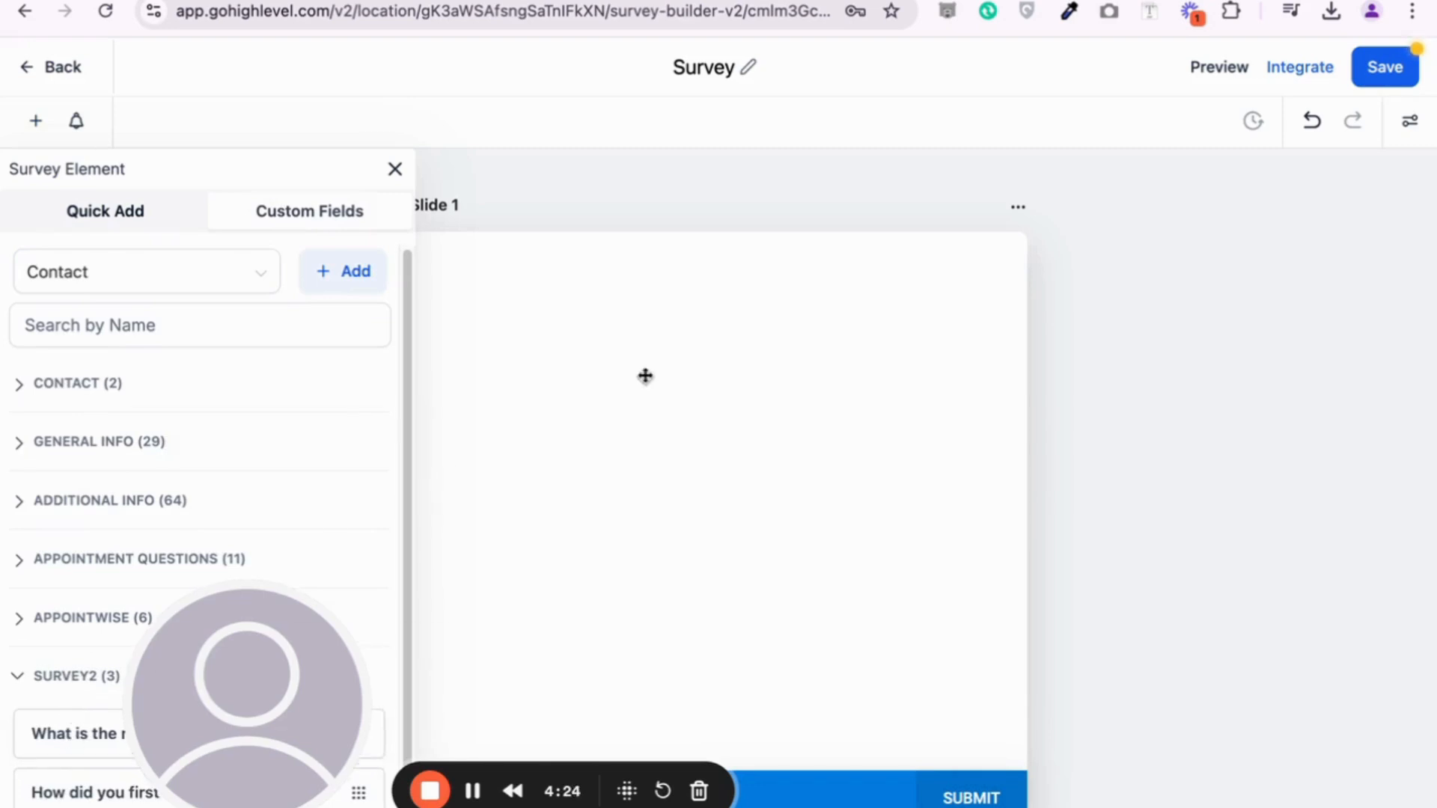
# Add a second slide and place the Survey2 field "How did you first hear about our real estate services?" on it
pyautogui.scroll(-3, 658, 514)
pyautogui.click(718, 634)
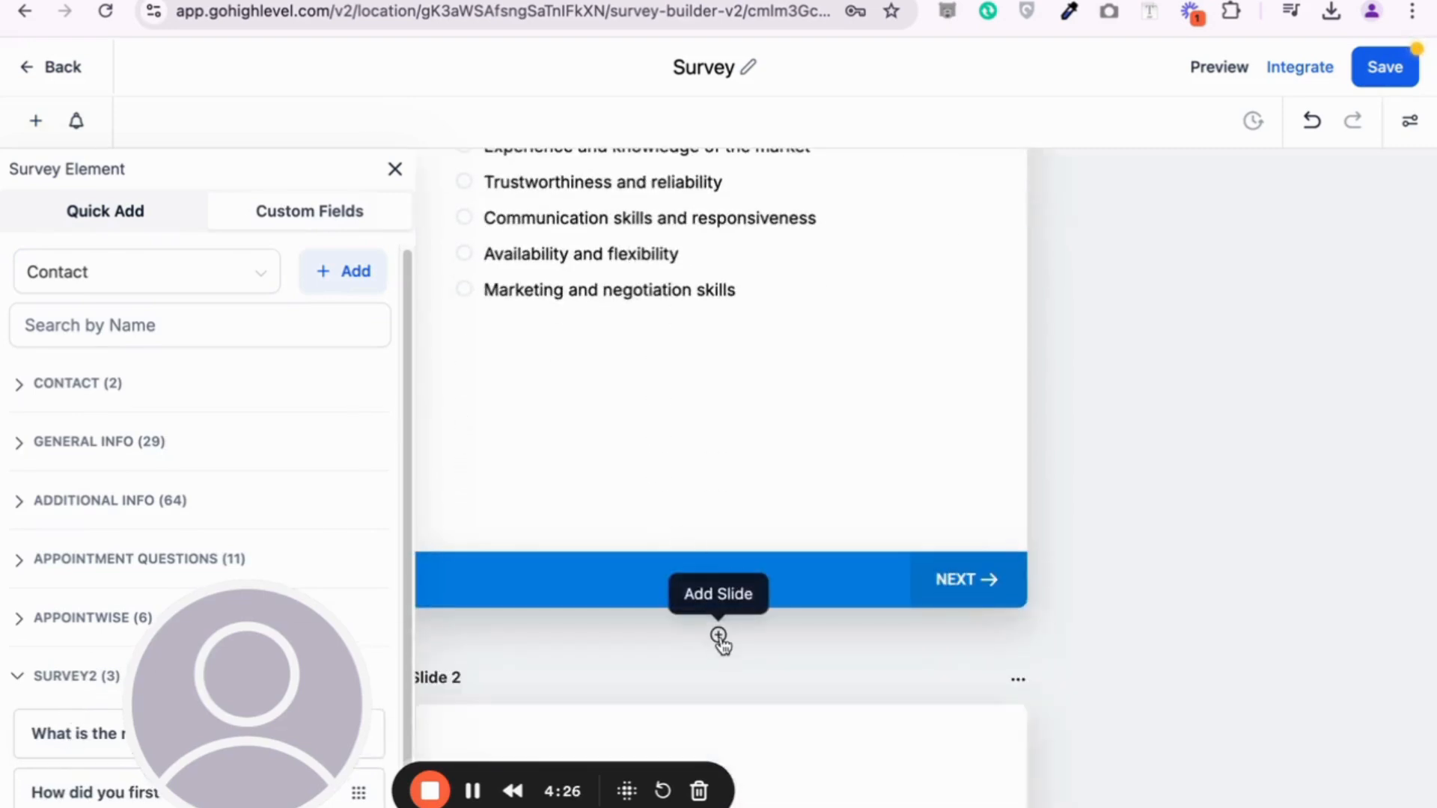
pyautogui.scroll(-4, 722, 644)
pyautogui.scroll(-3, 723, 645)
pyautogui.moveTo(82, 785); pyautogui.dragTo(582, 387)
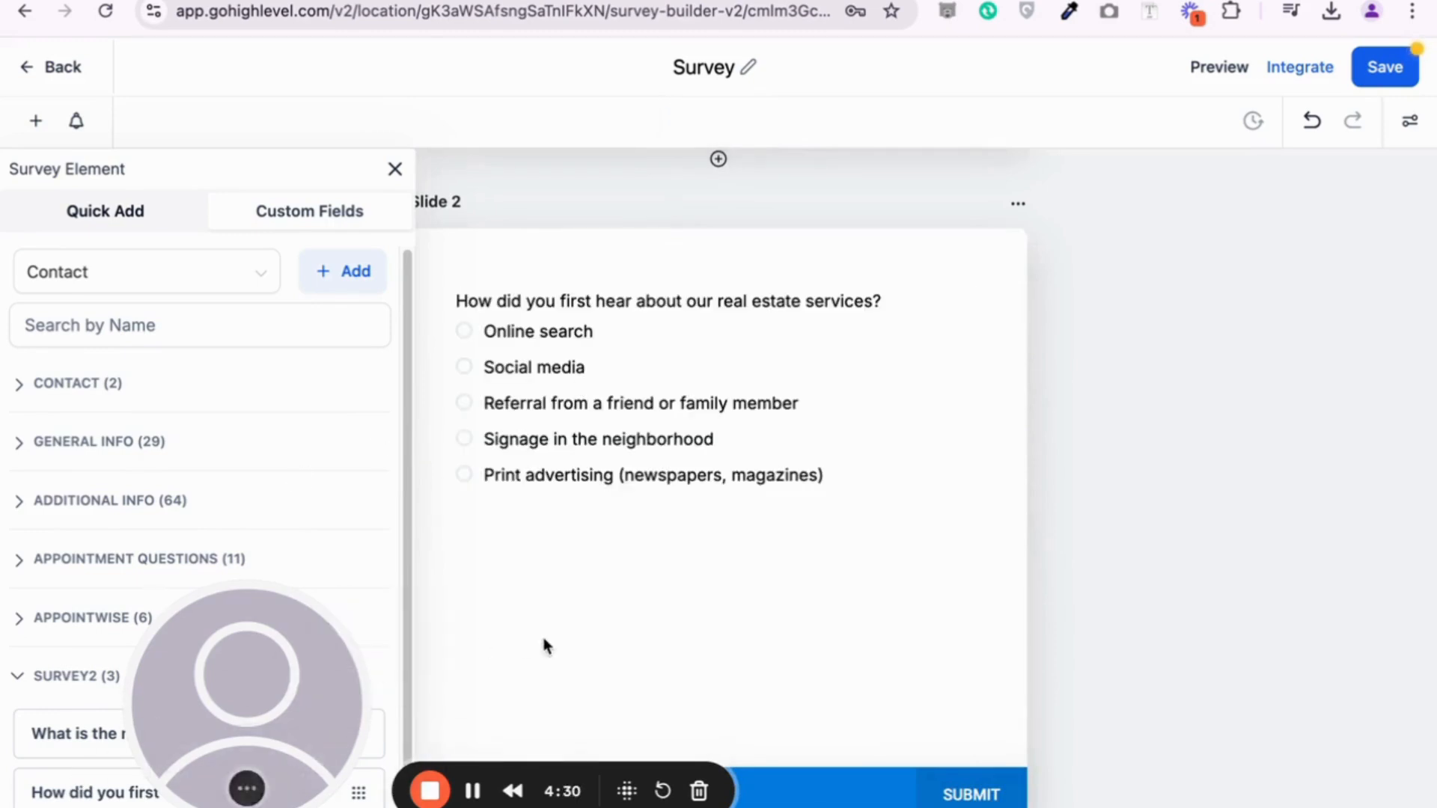
# Add a third slide and place the Survey2 field "What type of property are you most interested in?" on it
pyautogui.scroll(-3, 545, 645)
pyautogui.click(718, 634)
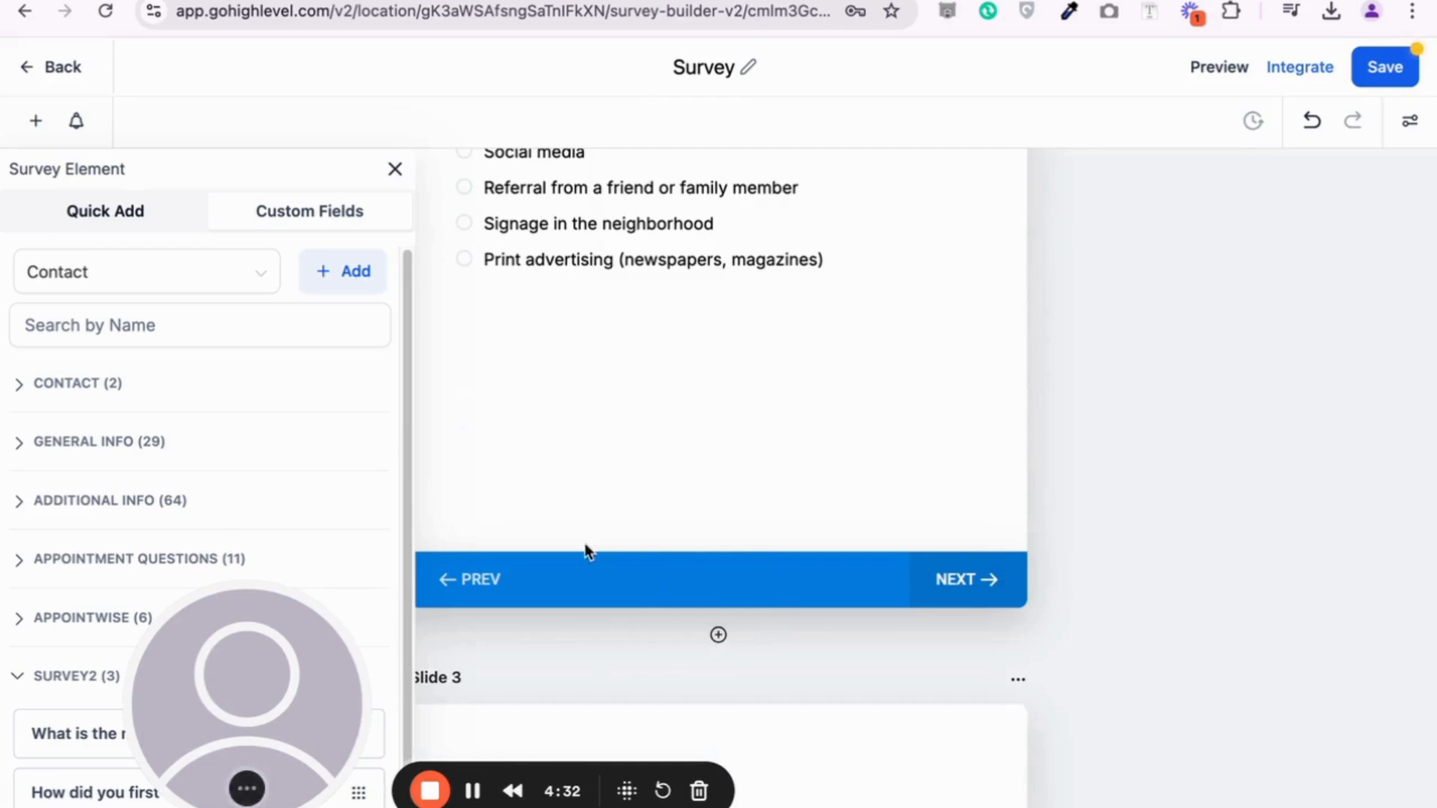
pyautogui.scroll(-3, 703, 527)
pyautogui.scroll(-1, 703, 528)
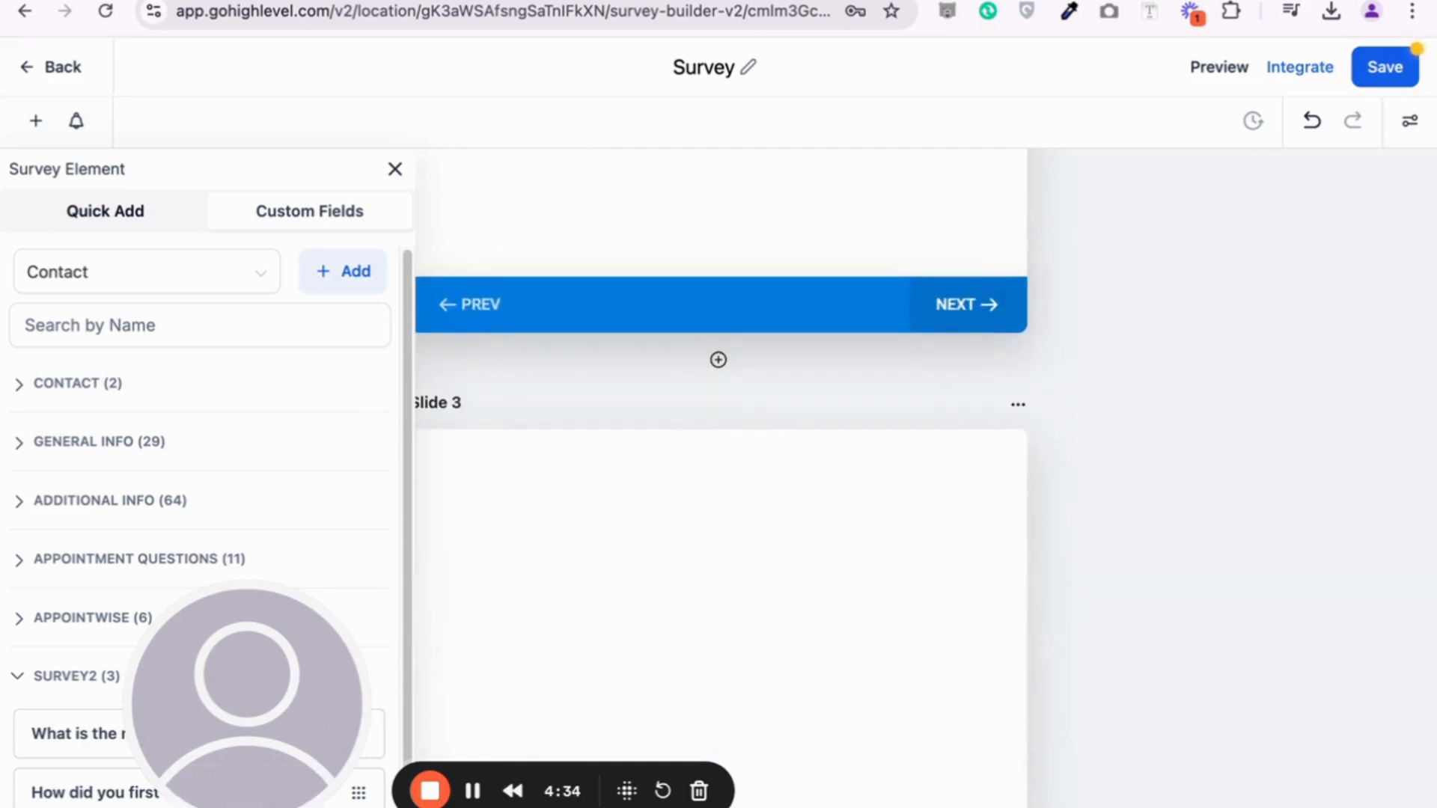
pyautogui.moveTo(148, 807); pyautogui.dragTo(622, 558)
# Close the survey element list, save the survey and open its style settings
pyautogui.scroll(6, 878, 408)
pyautogui.scroll(-1, 878, 407)
pyautogui.scroll(7, 877, 407)
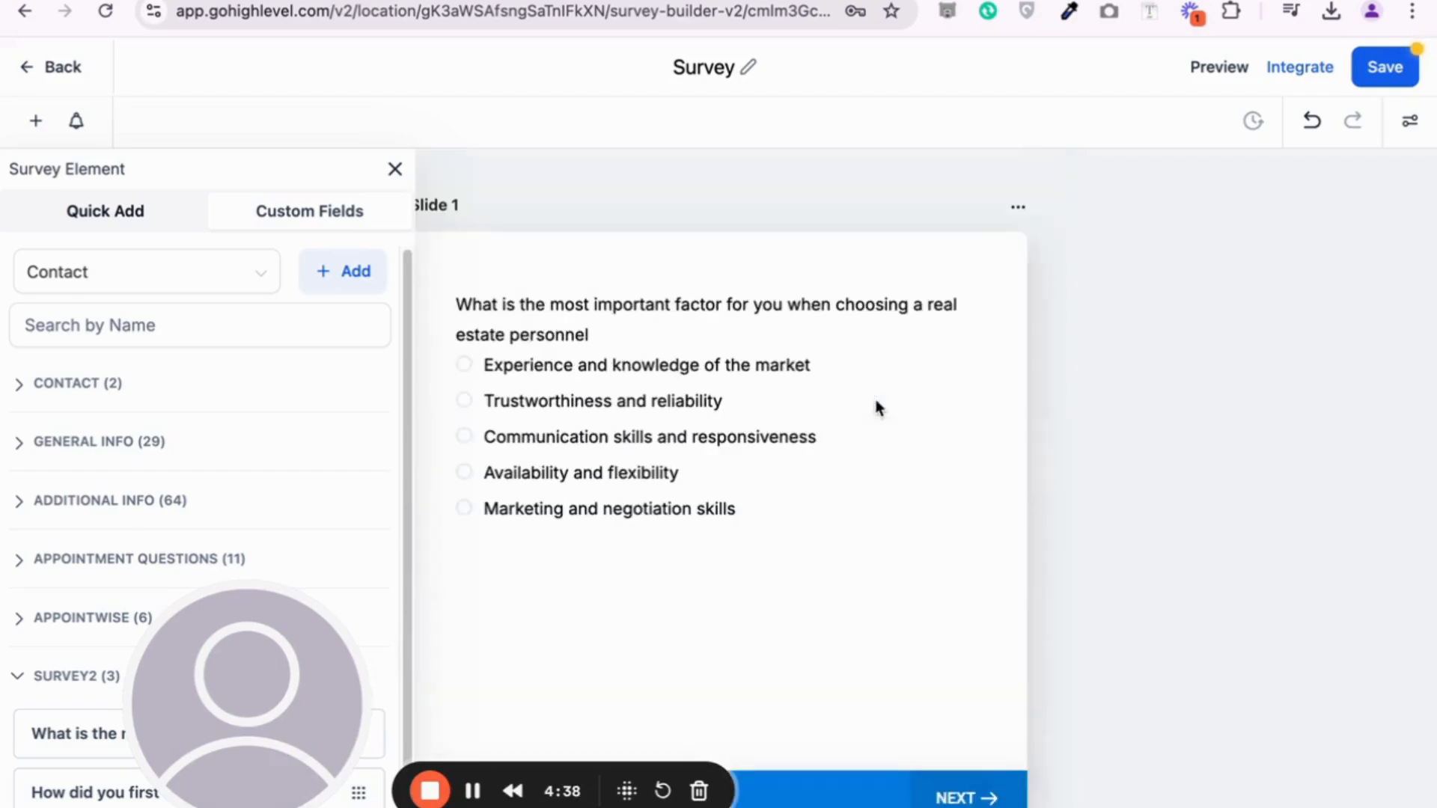
pyautogui.click(394, 170)
pyautogui.click(1396, 69)
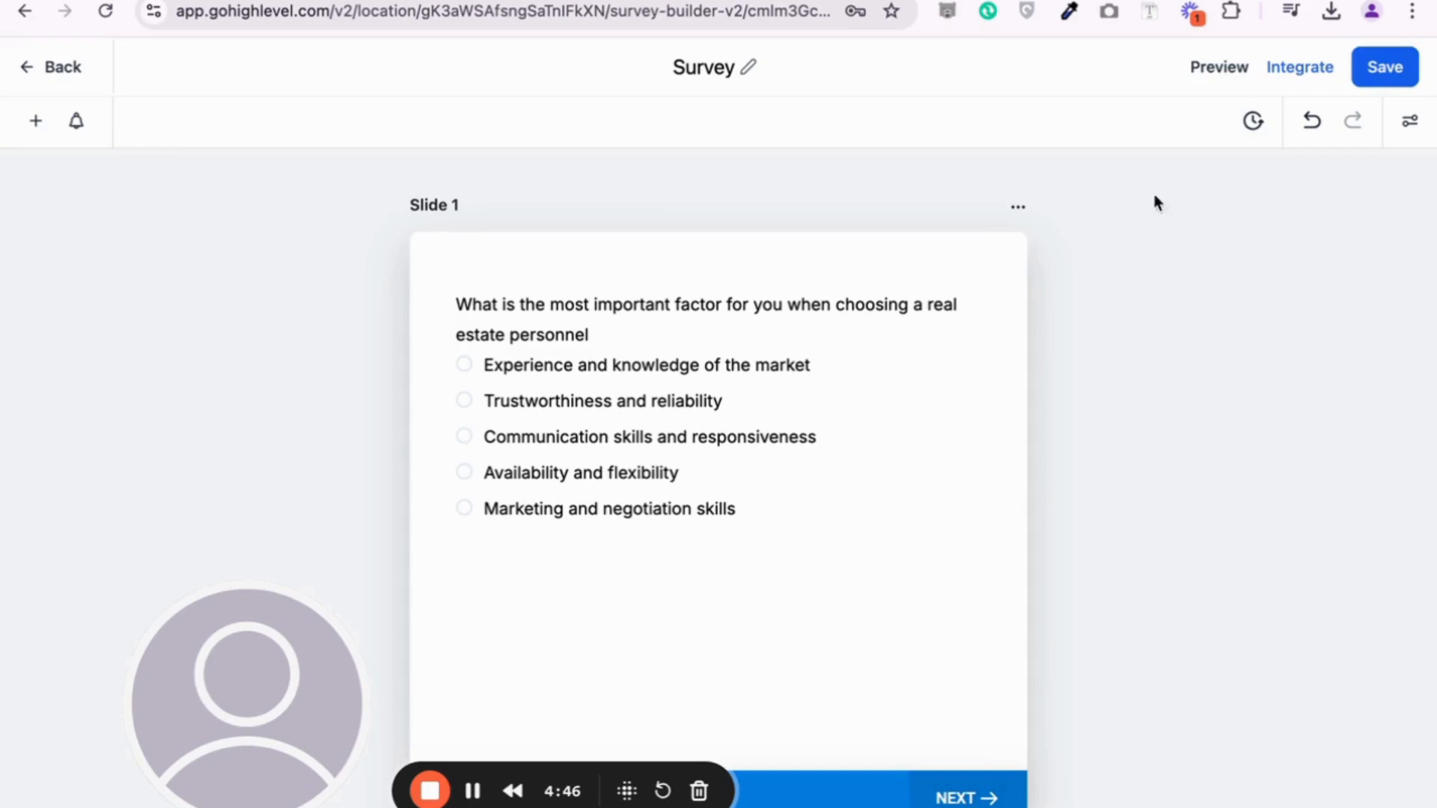
pyautogui.click(1407, 121)
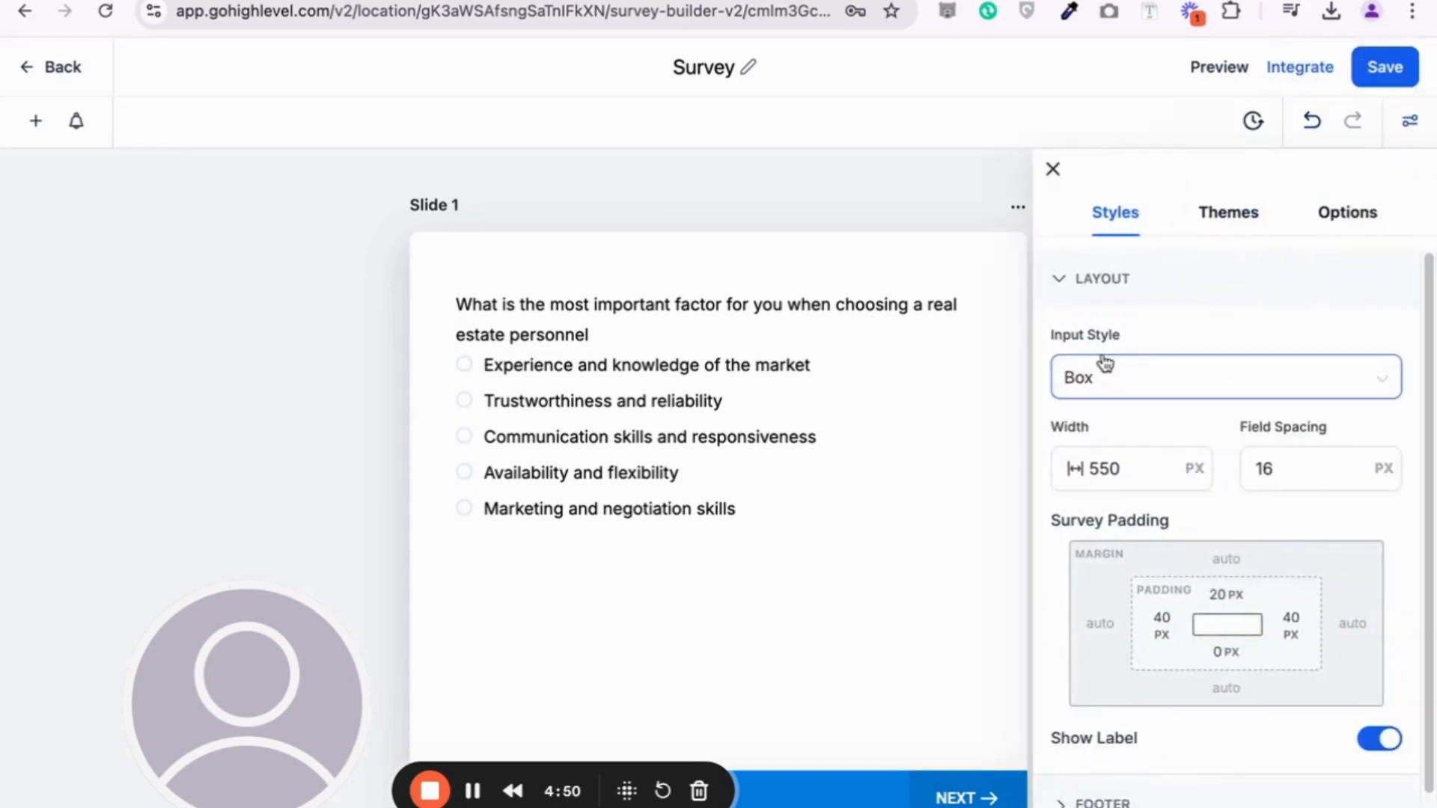
# Examine the survey's layout and footer style settings, including width, field spacing, padding, footer type and fonts
pyautogui.click(1117, 479)
pyautogui.click(1314, 464)
pyautogui.scroll(-2, 1317, 465)
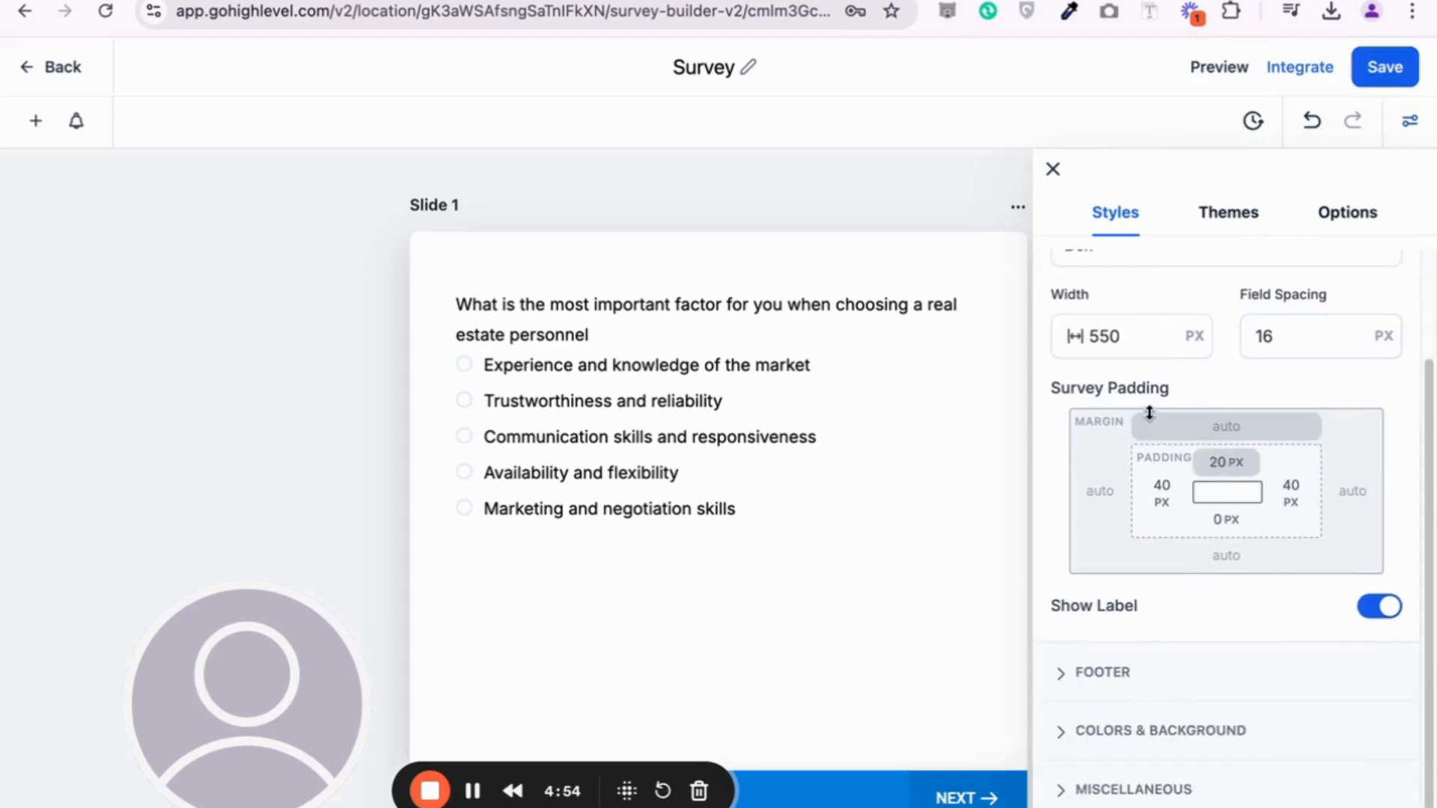
pyautogui.scroll(3, 1187, 660)
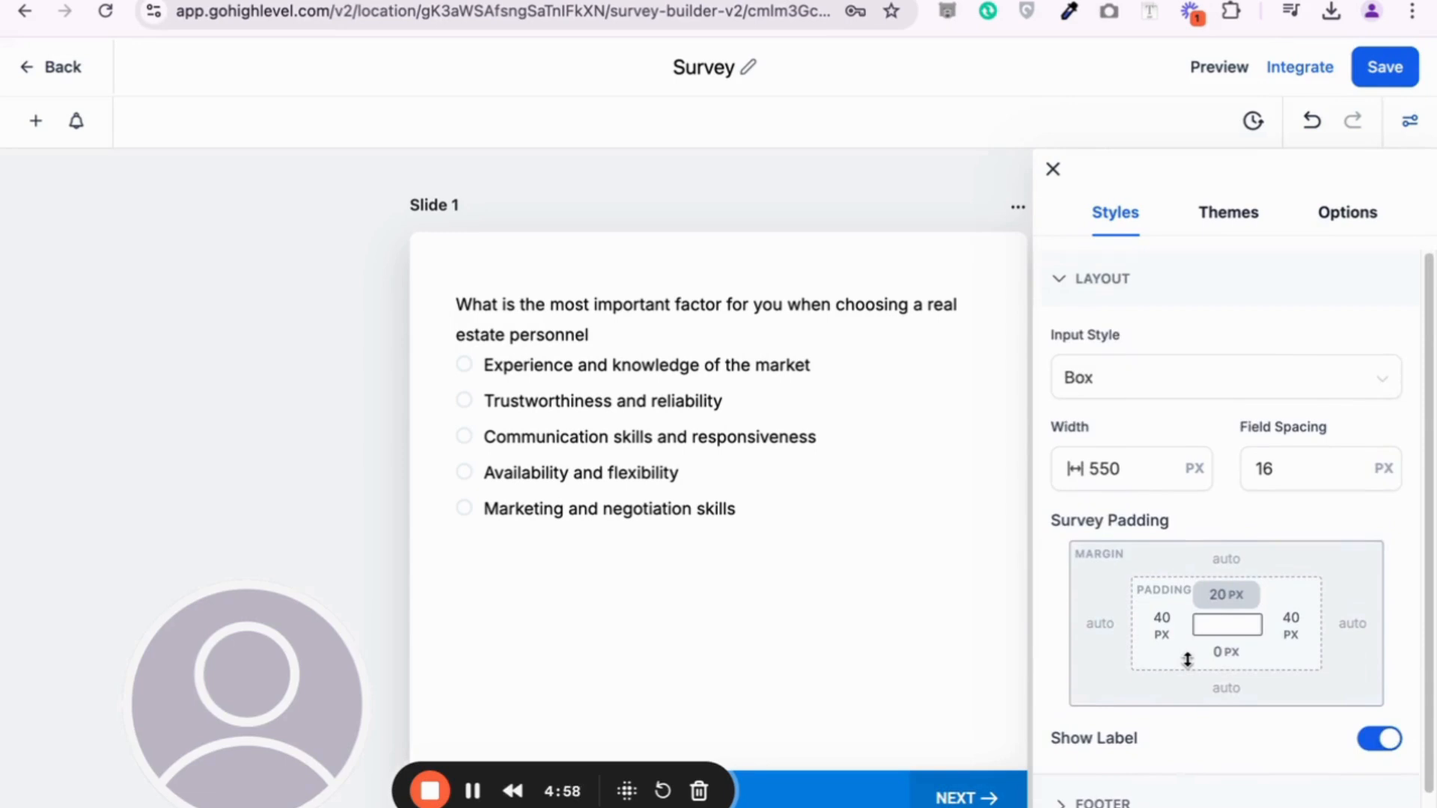
pyautogui.scroll(-2, 1212, 708)
pyautogui.scroll(-1, 1212, 709)
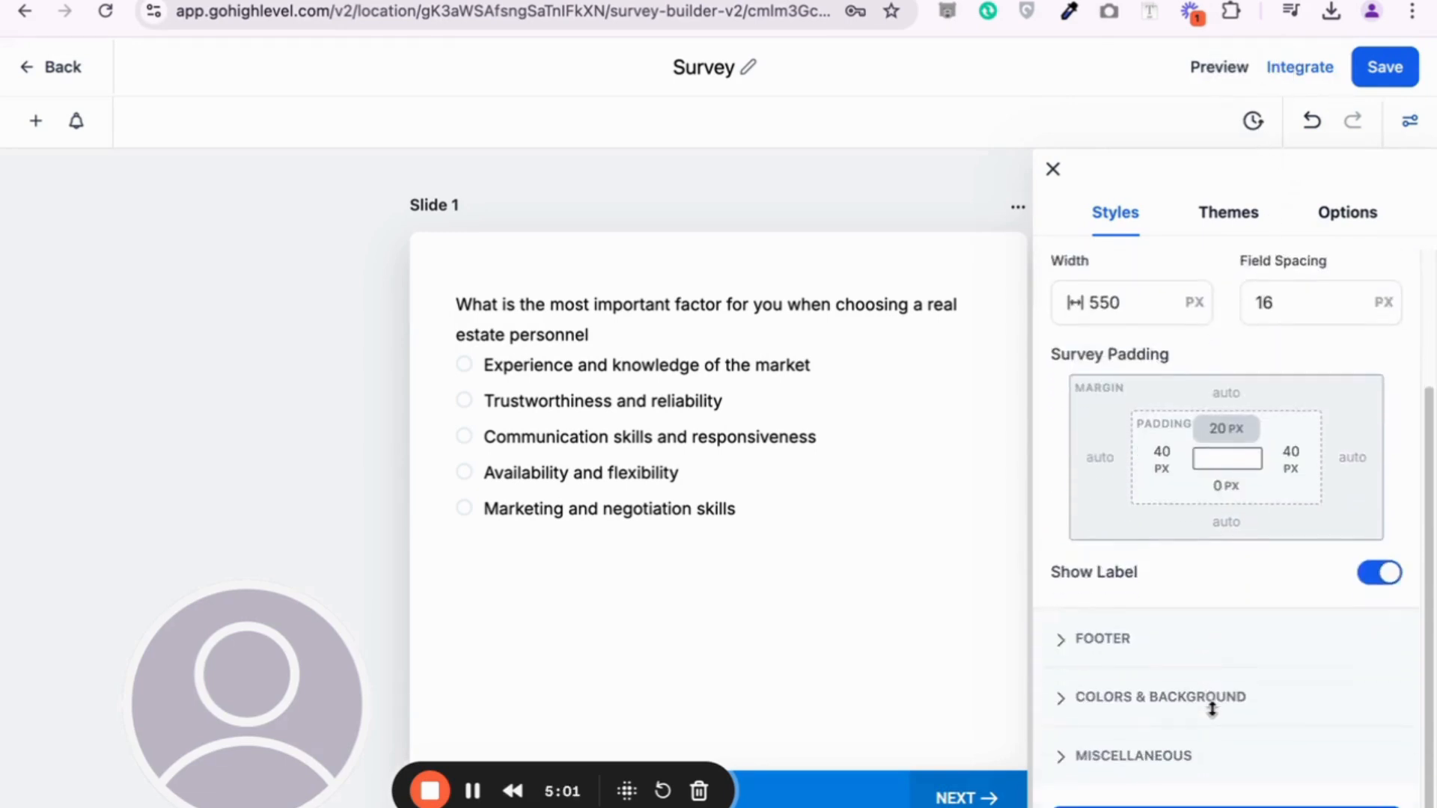
pyautogui.click(1115, 639)
pyautogui.scroll(-3, 1116, 645)
pyautogui.scroll(2, 1236, 561)
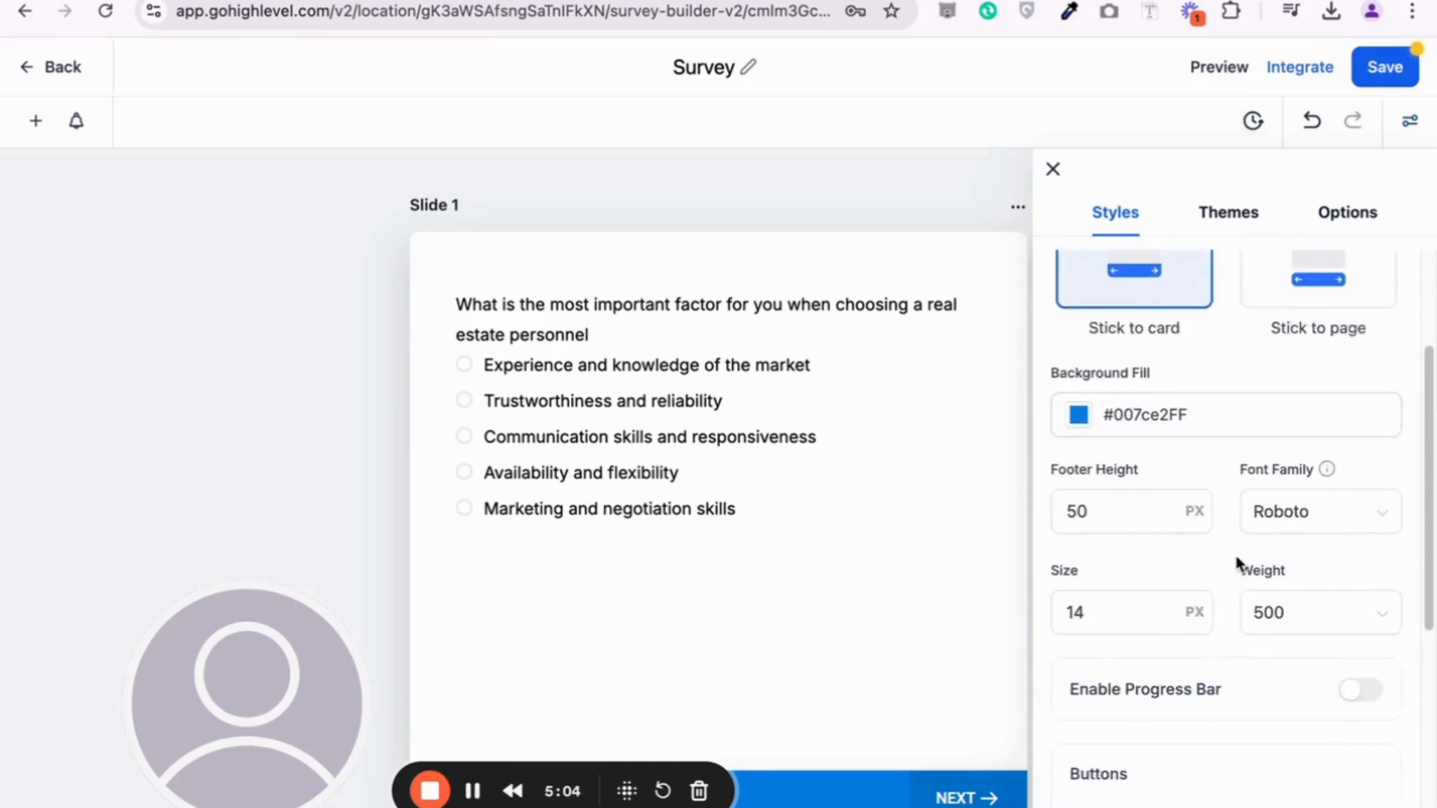
pyautogui.scroll(3, 1236, 562)
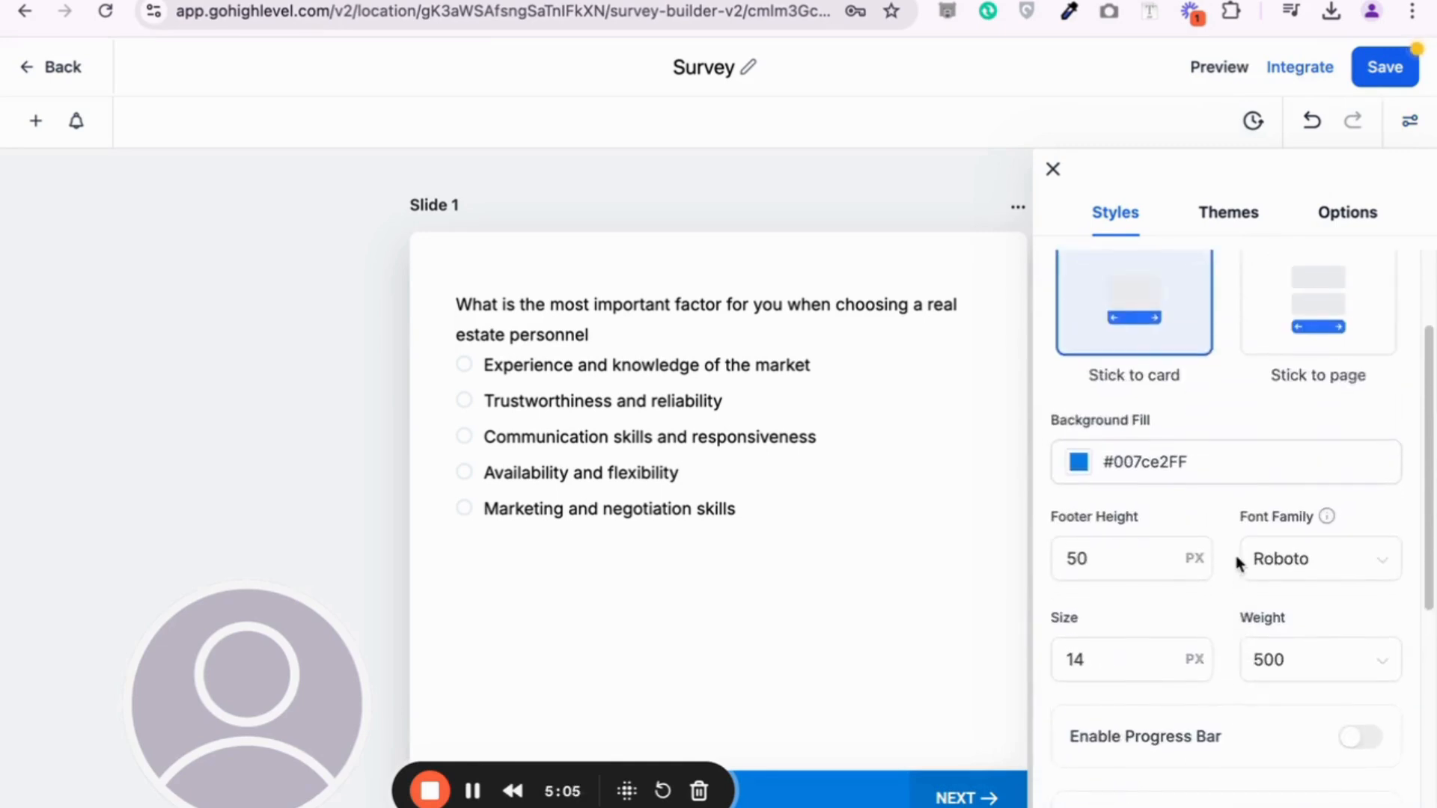
# Save the survey and test it in preview, answering the slides through to submission before returning to the builder
pyautogui.click(1412, 75)
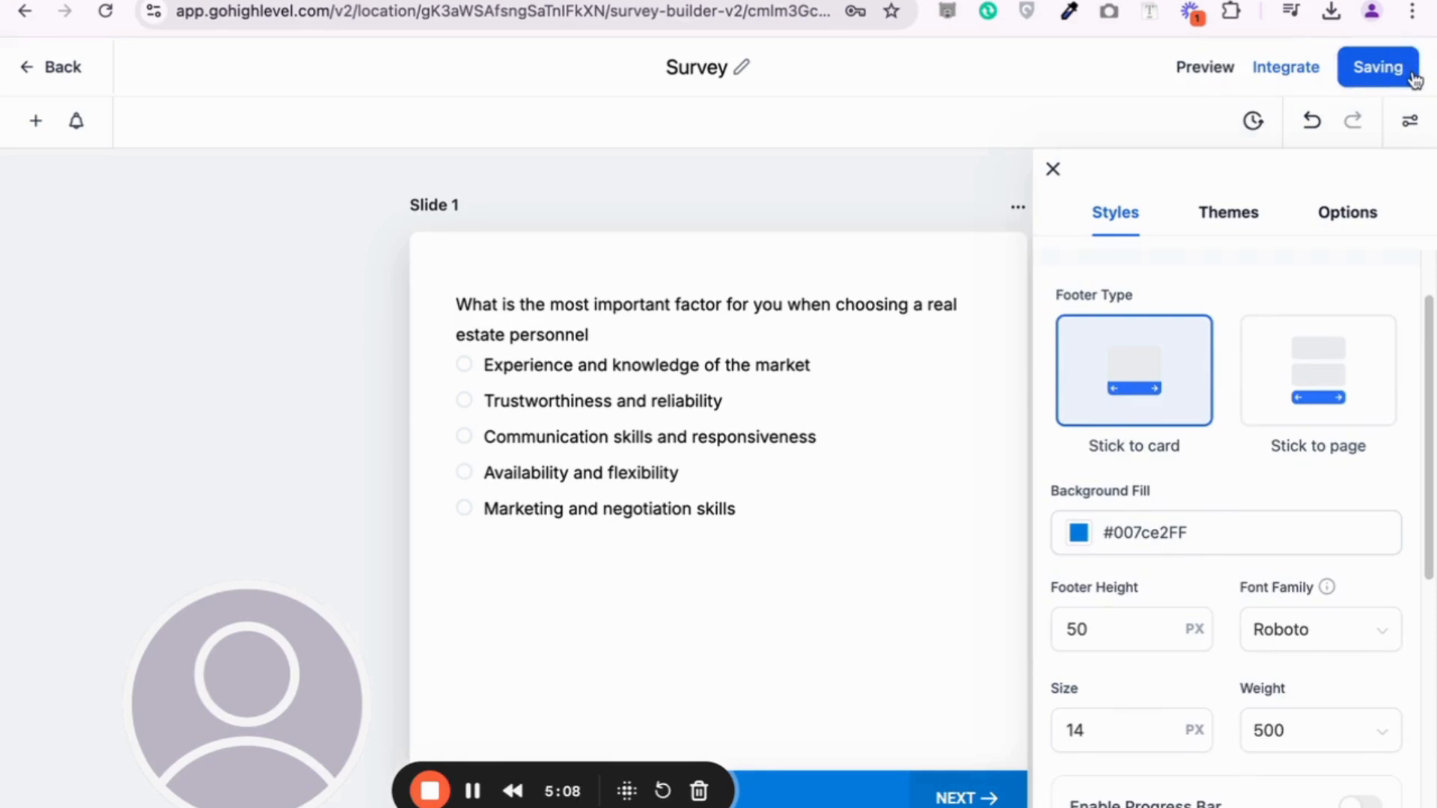
pyautogui.click(1206, 67)
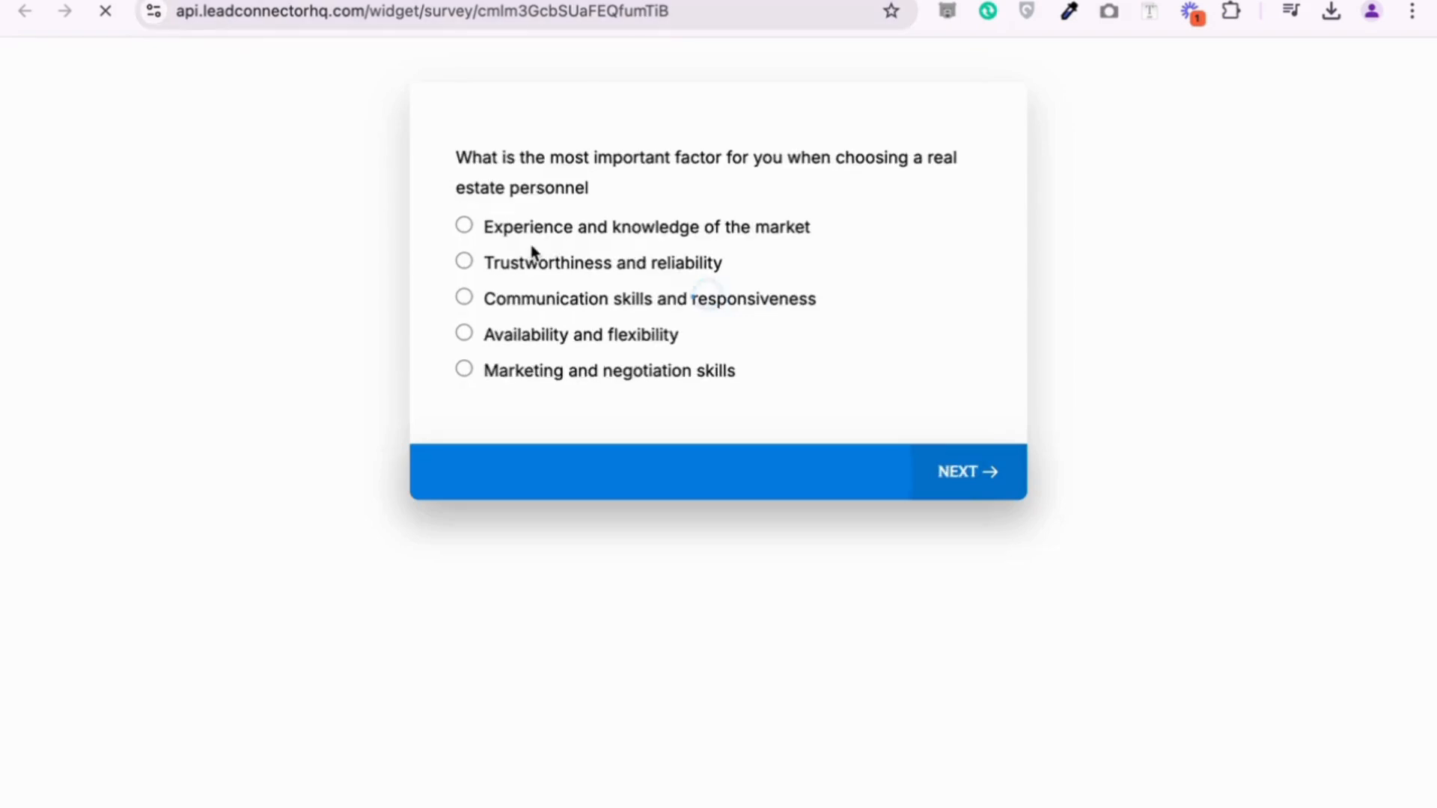
pyautogui.click(464, 299)
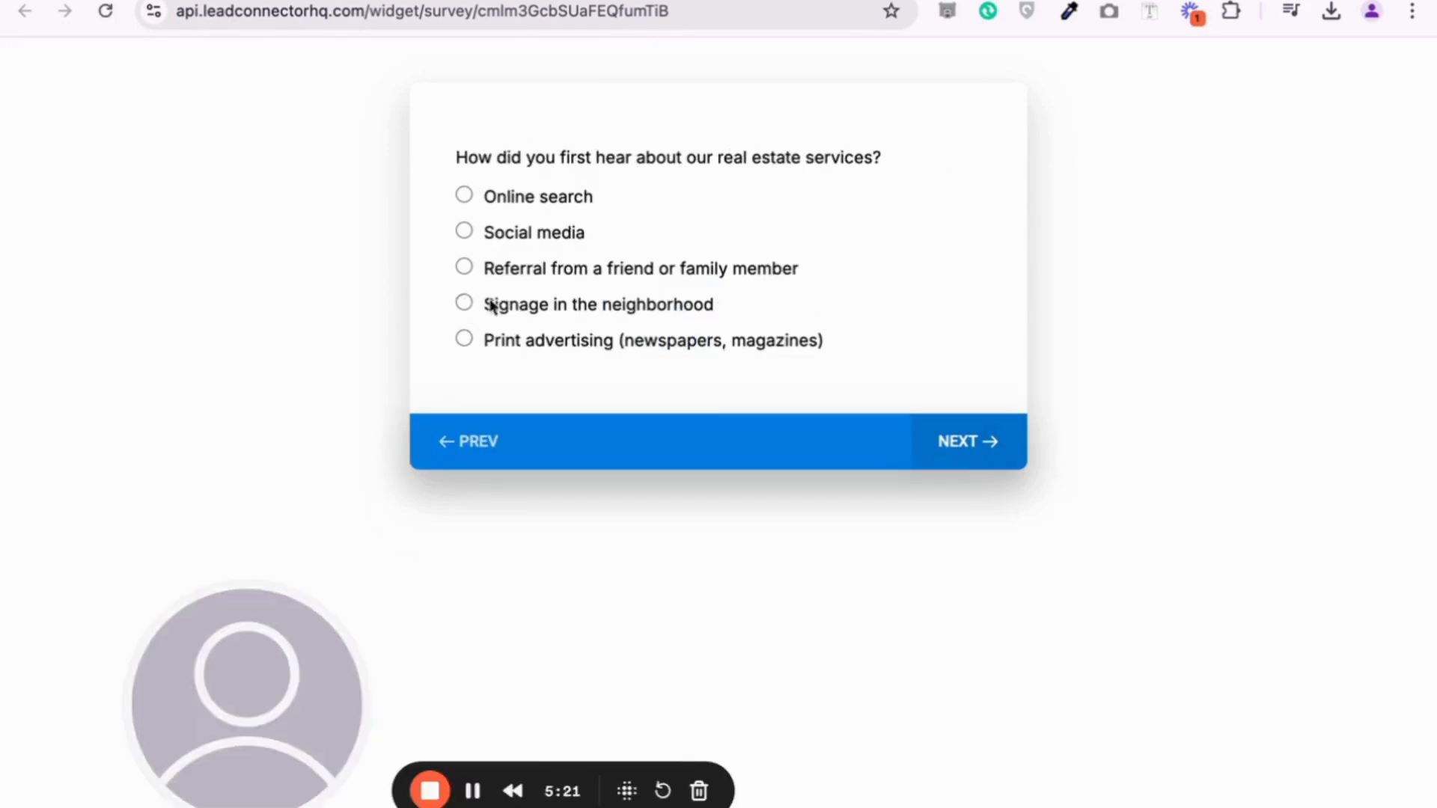
pyautogui.click(947, 440)
pyautogui.click(514, 299)
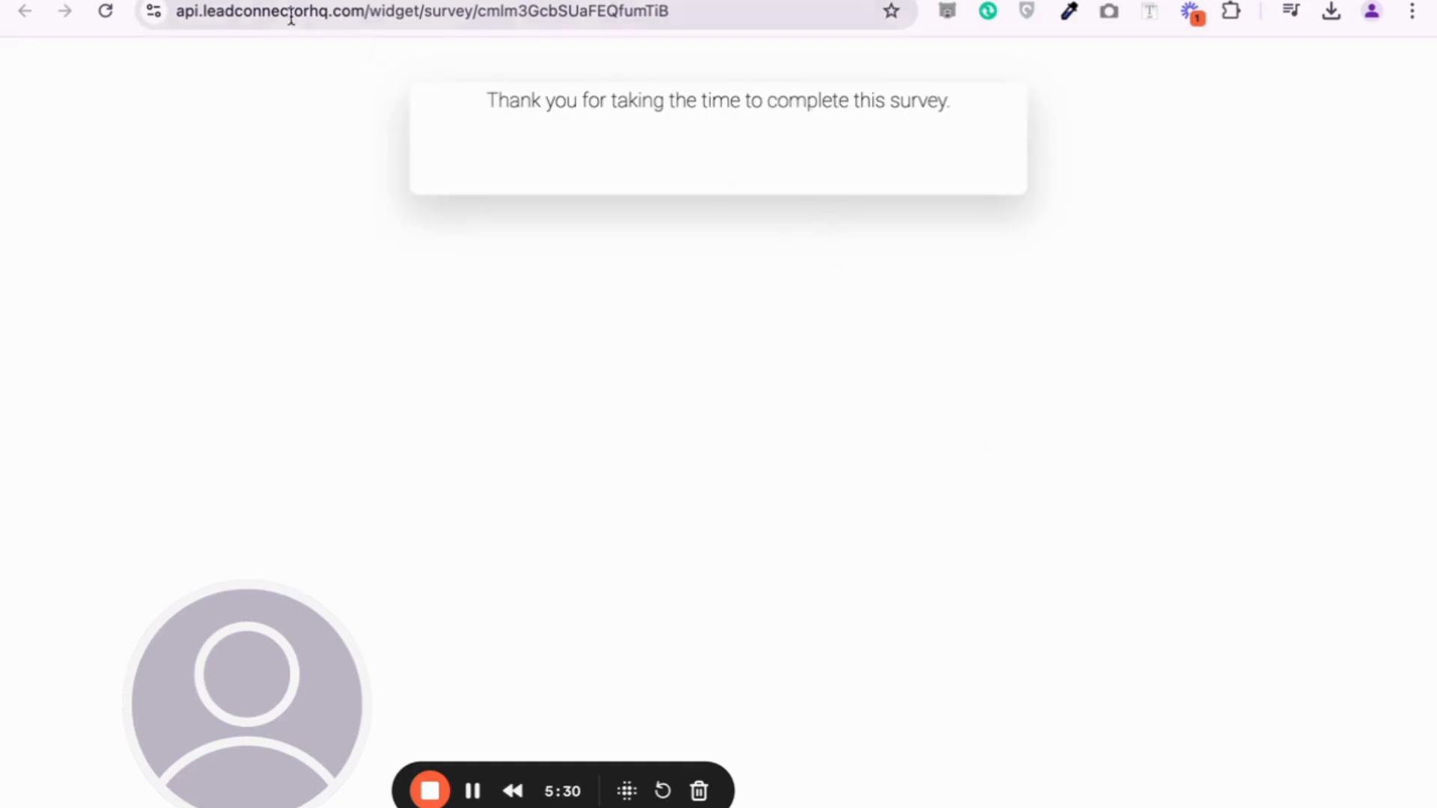
pyautogui.hotkey('ctrl', 'w')
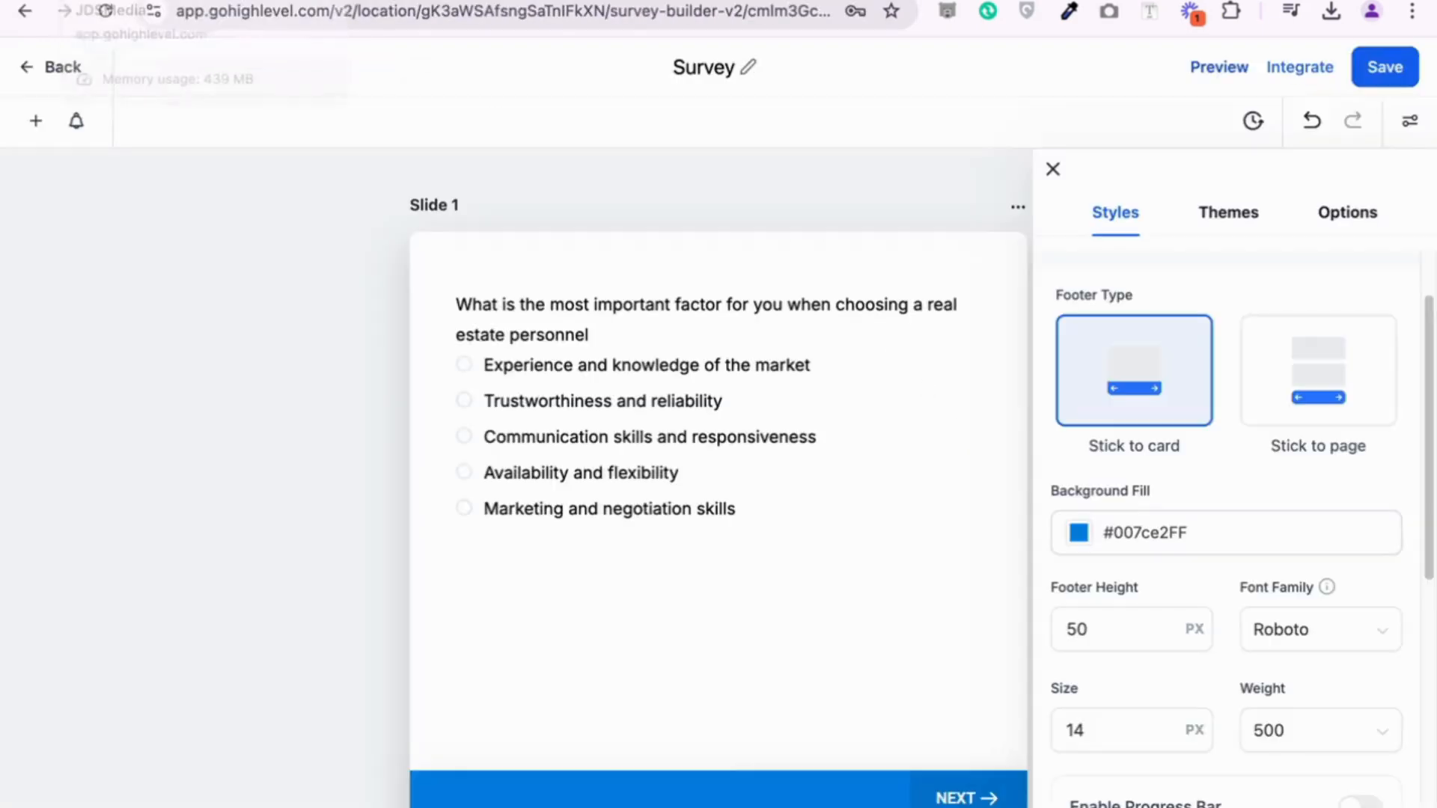
# Review the survey slides, then open the Slide 1 question's settings and examine its label, query key and answer logic section
pyautogui.scroll(-5, 590, 530)
pyautogui.scroll(-15, 590, 537)
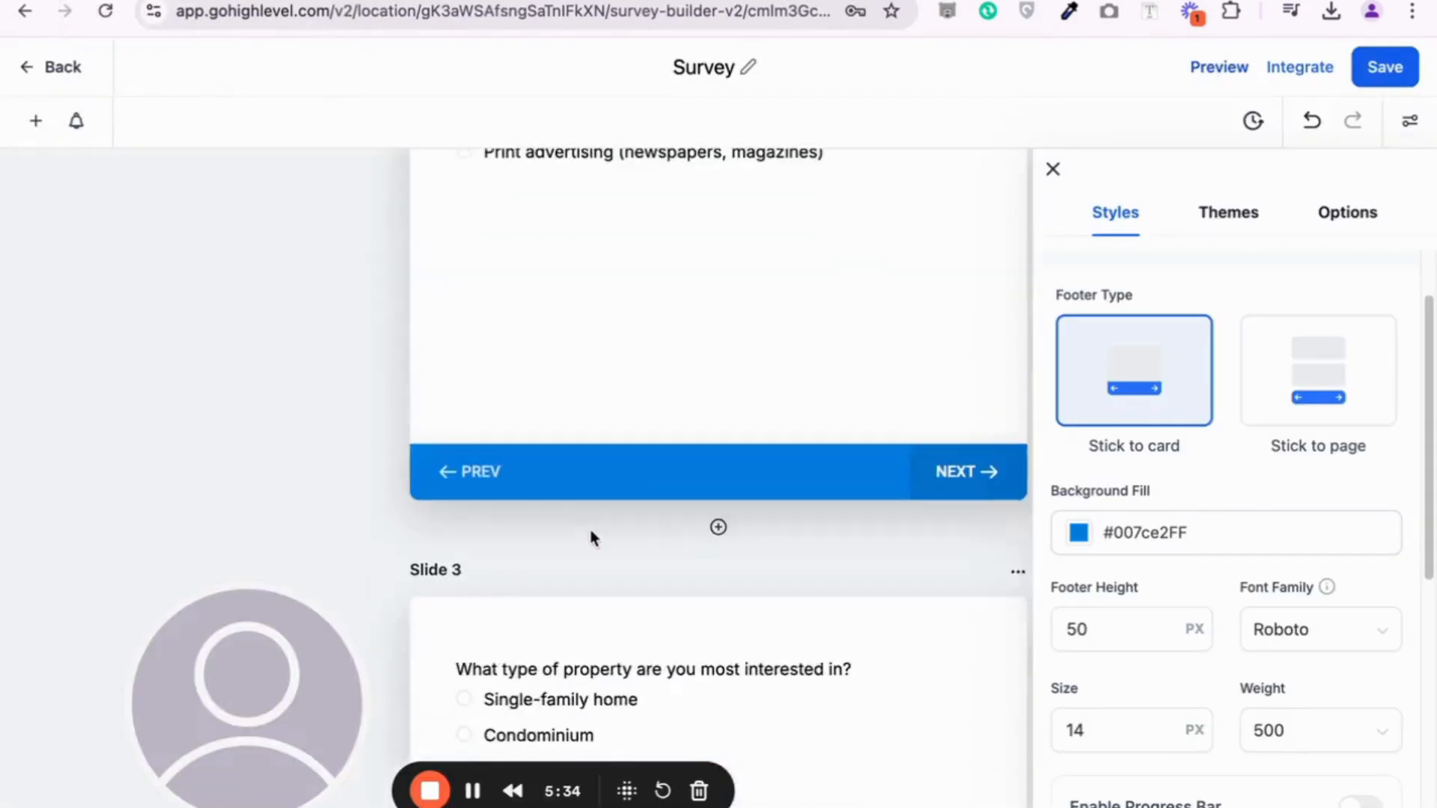
pyautogui.scroll(15, 591, 538)
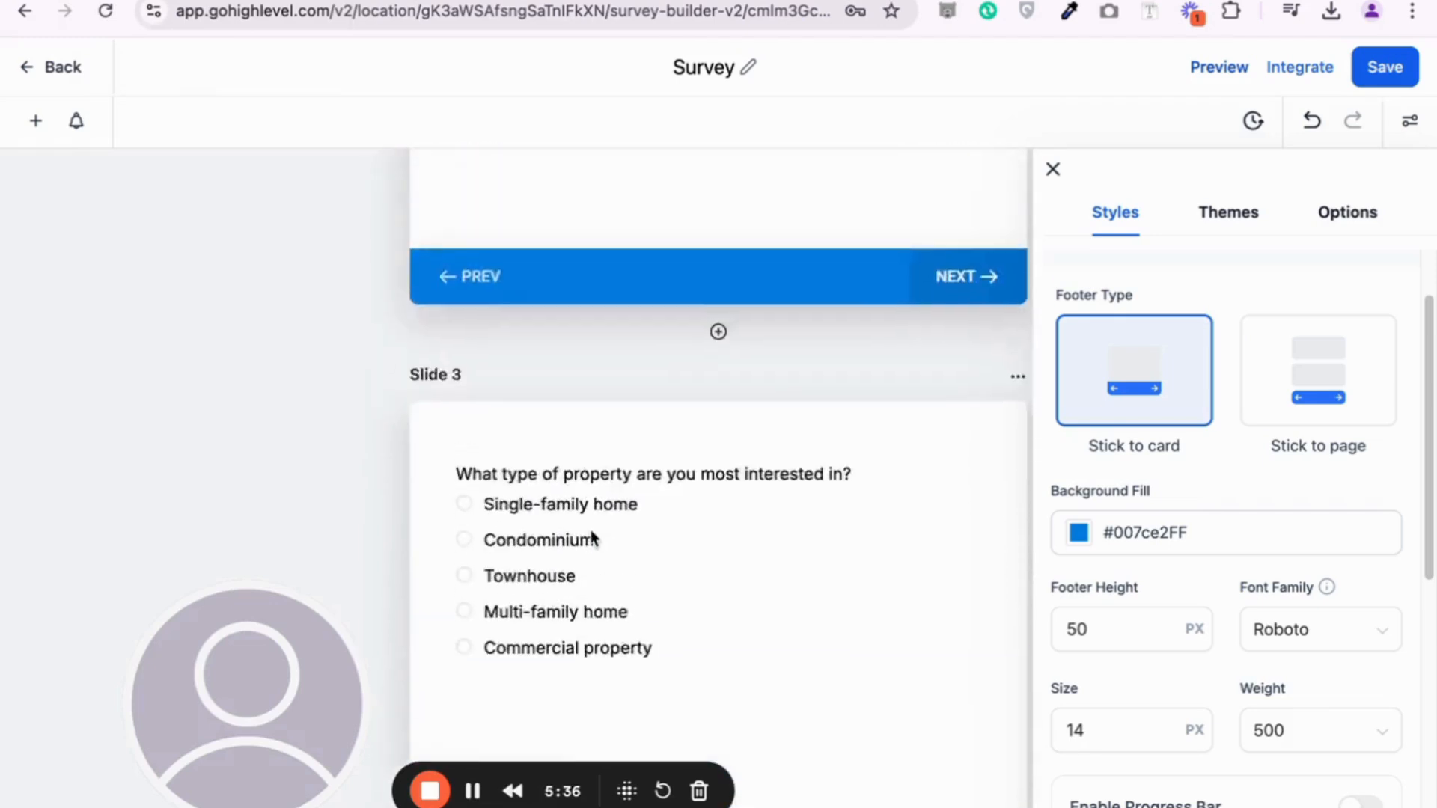
pyautogui.scroll(2, 591, 535)
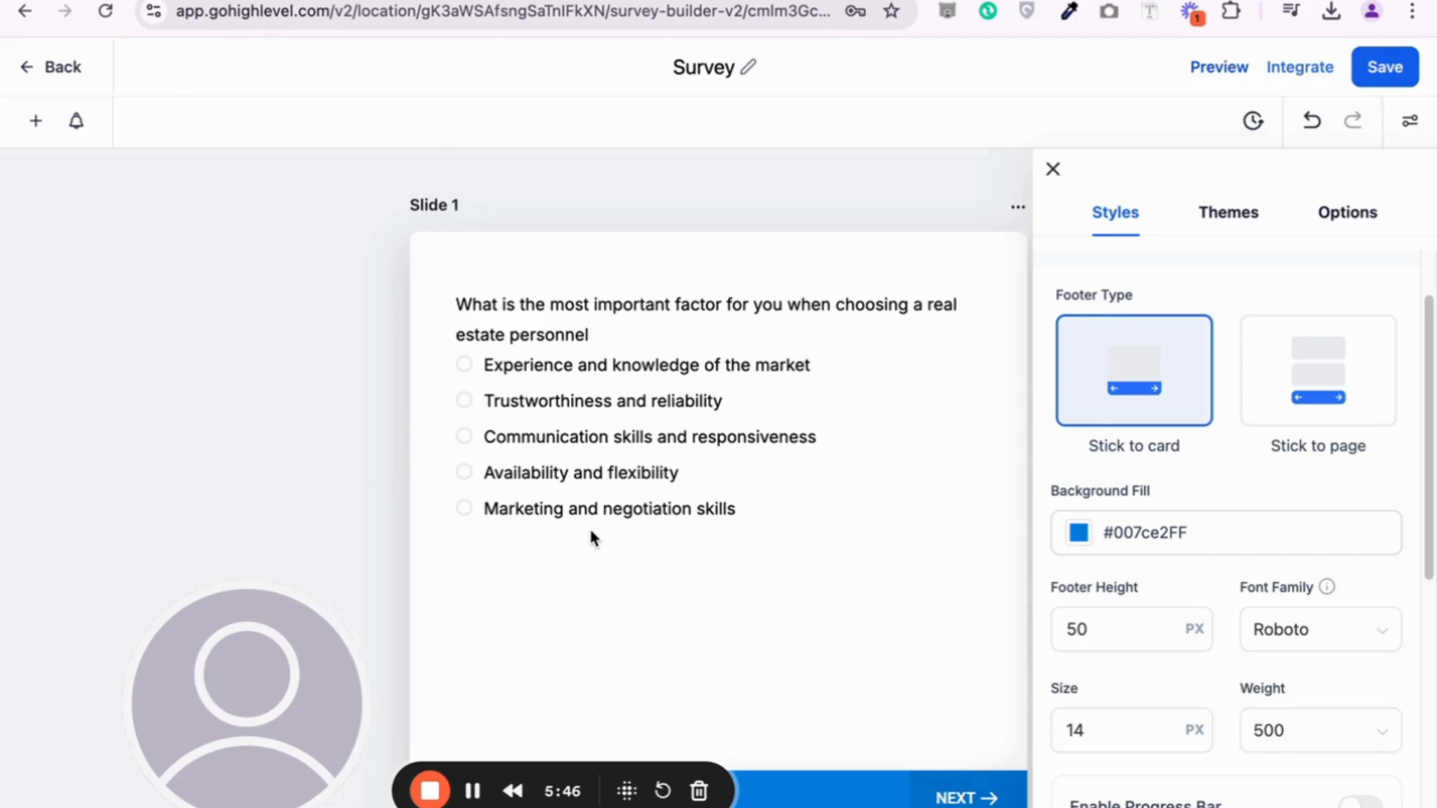
pyautogui.click(565, 376)
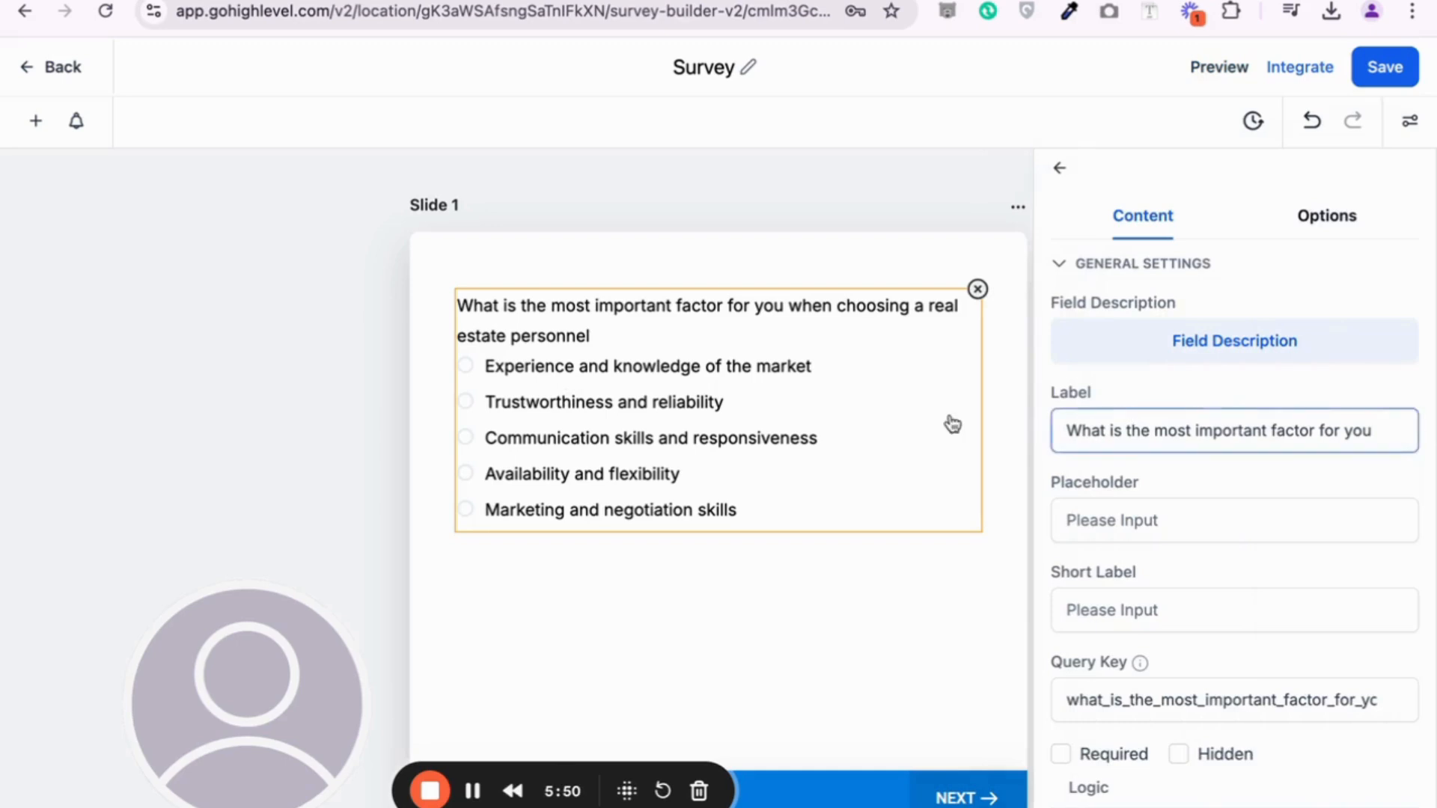
pyautogui.click(1133, 429)
pyautogui.scroll(-3, 1157, 636)
pyautogui.scroll(-1, 1160, 640)
pyautogui.click(1165, 547)
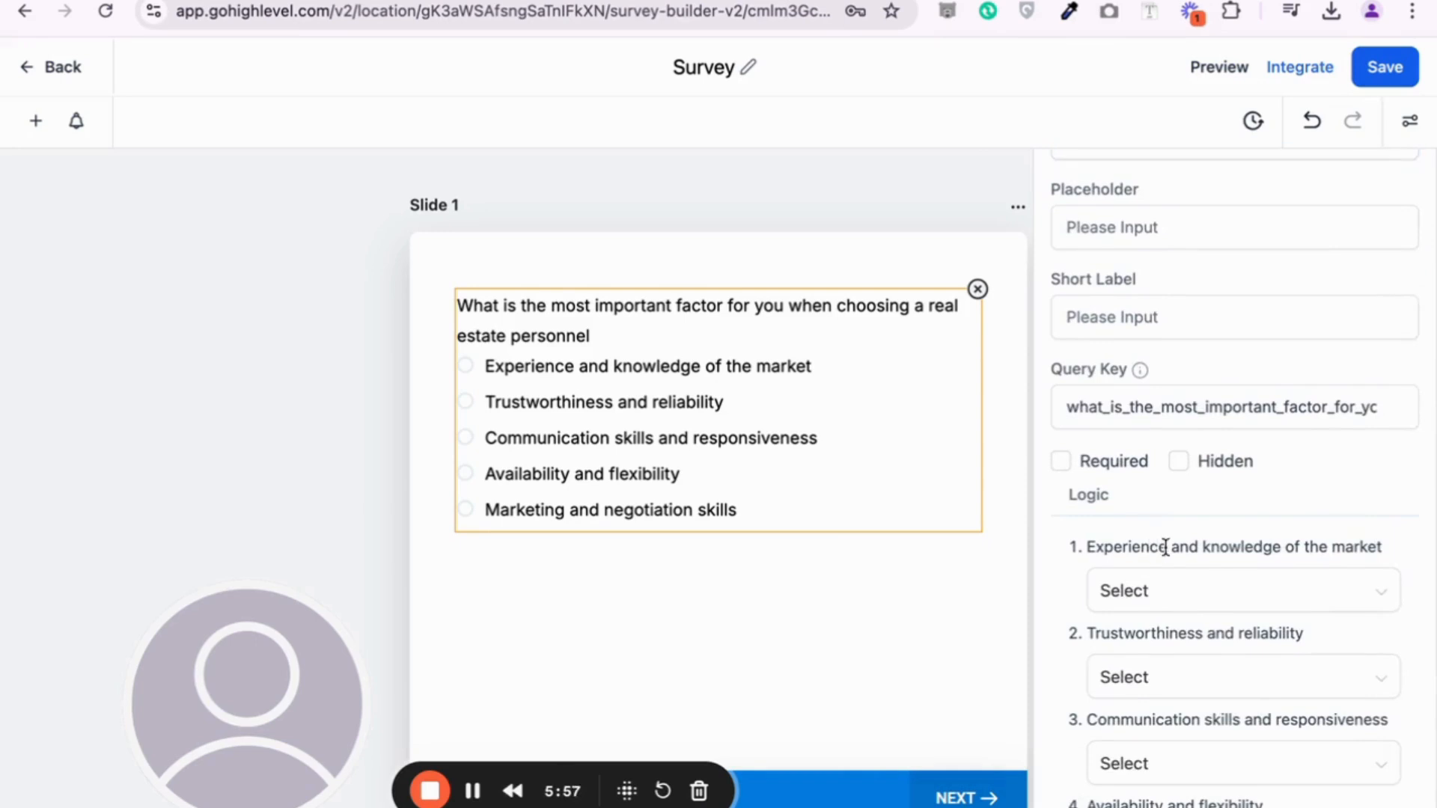
pyautogui.click(1164, 603)
pyautogui.click(1158, 554)
pyautogui.scroll(-1, 1158, 554)
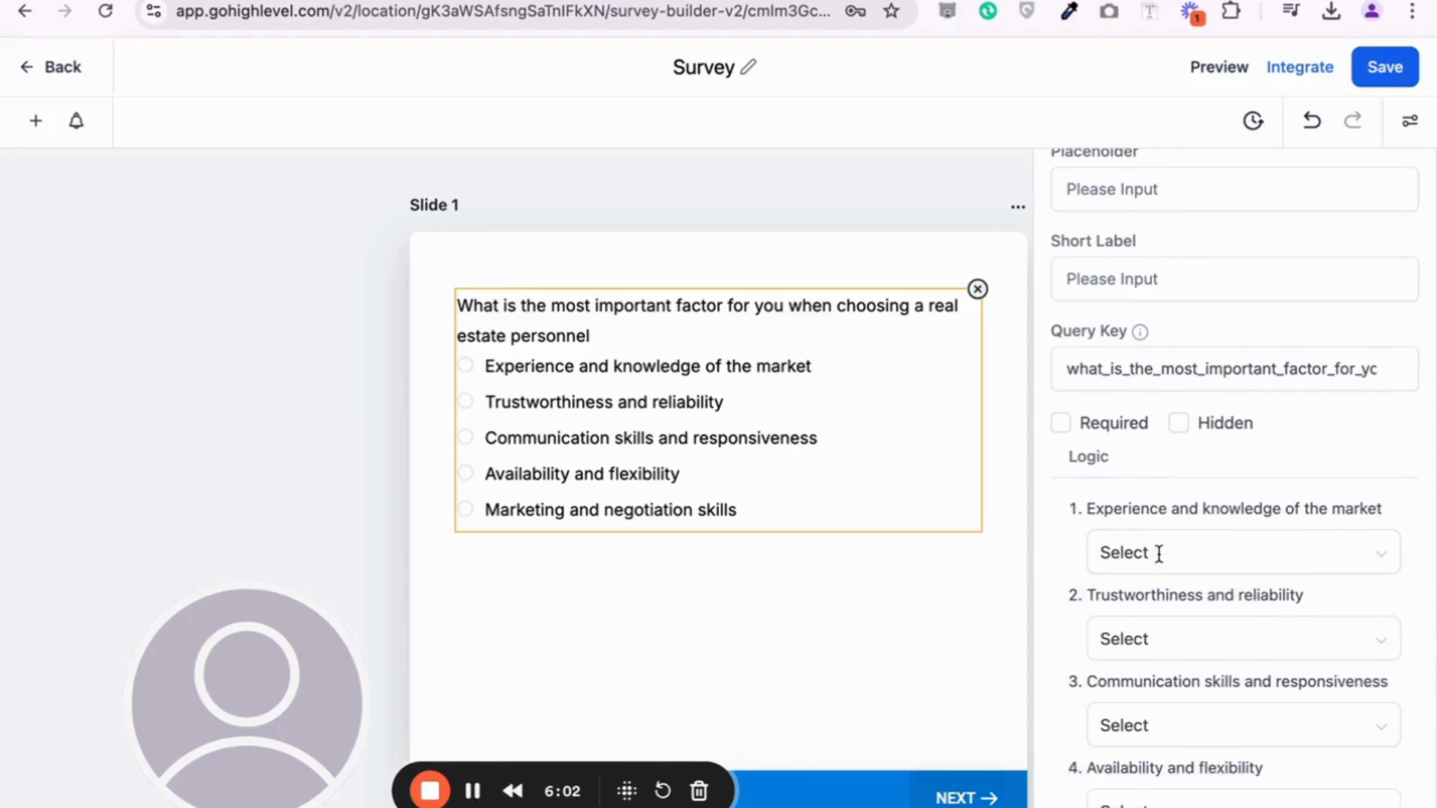
# Examine the logic choices offered for the first three answers of the Slide 1 question, then leave the question's settings
pyautogui.click(1158, 553)
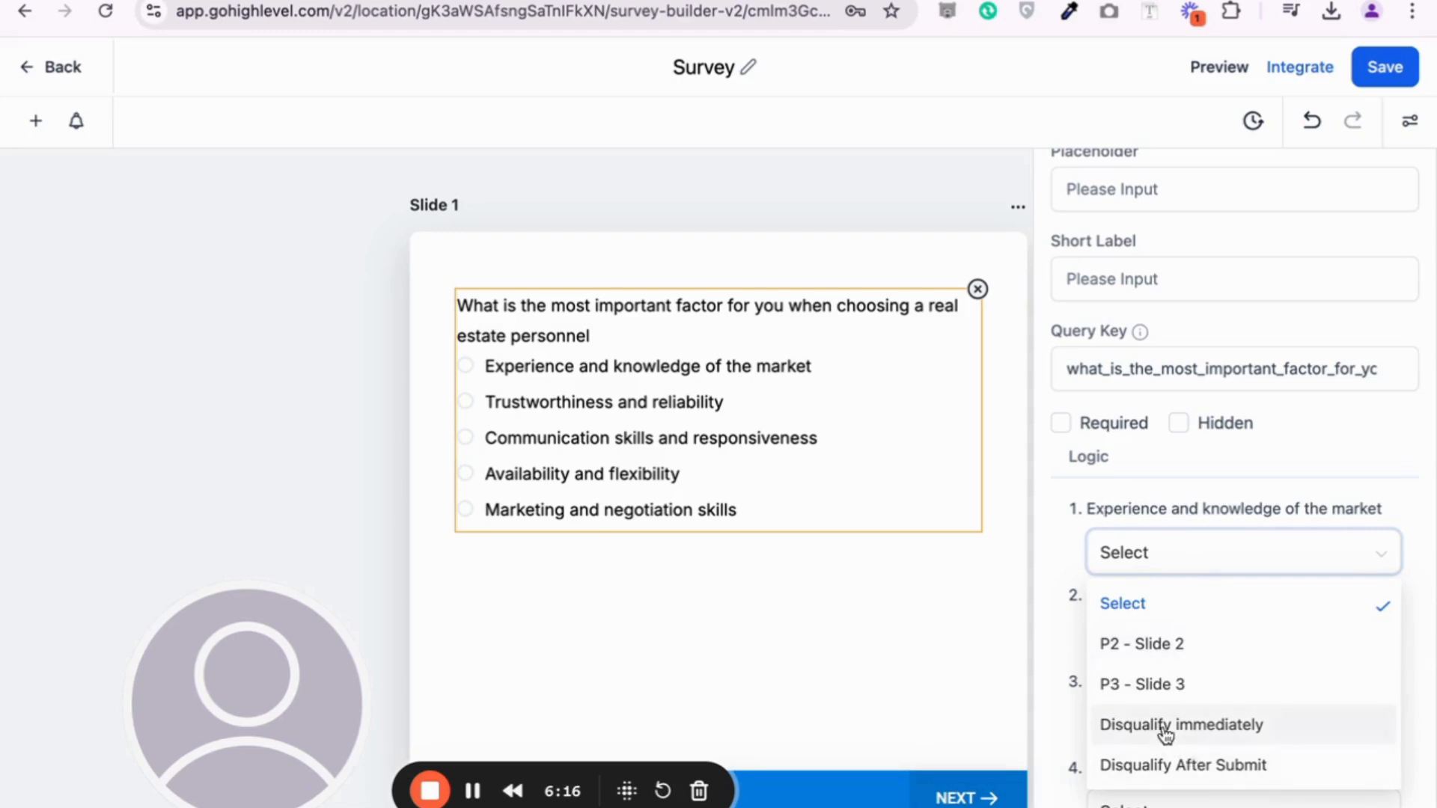
pyautogui.click(1058, 534)
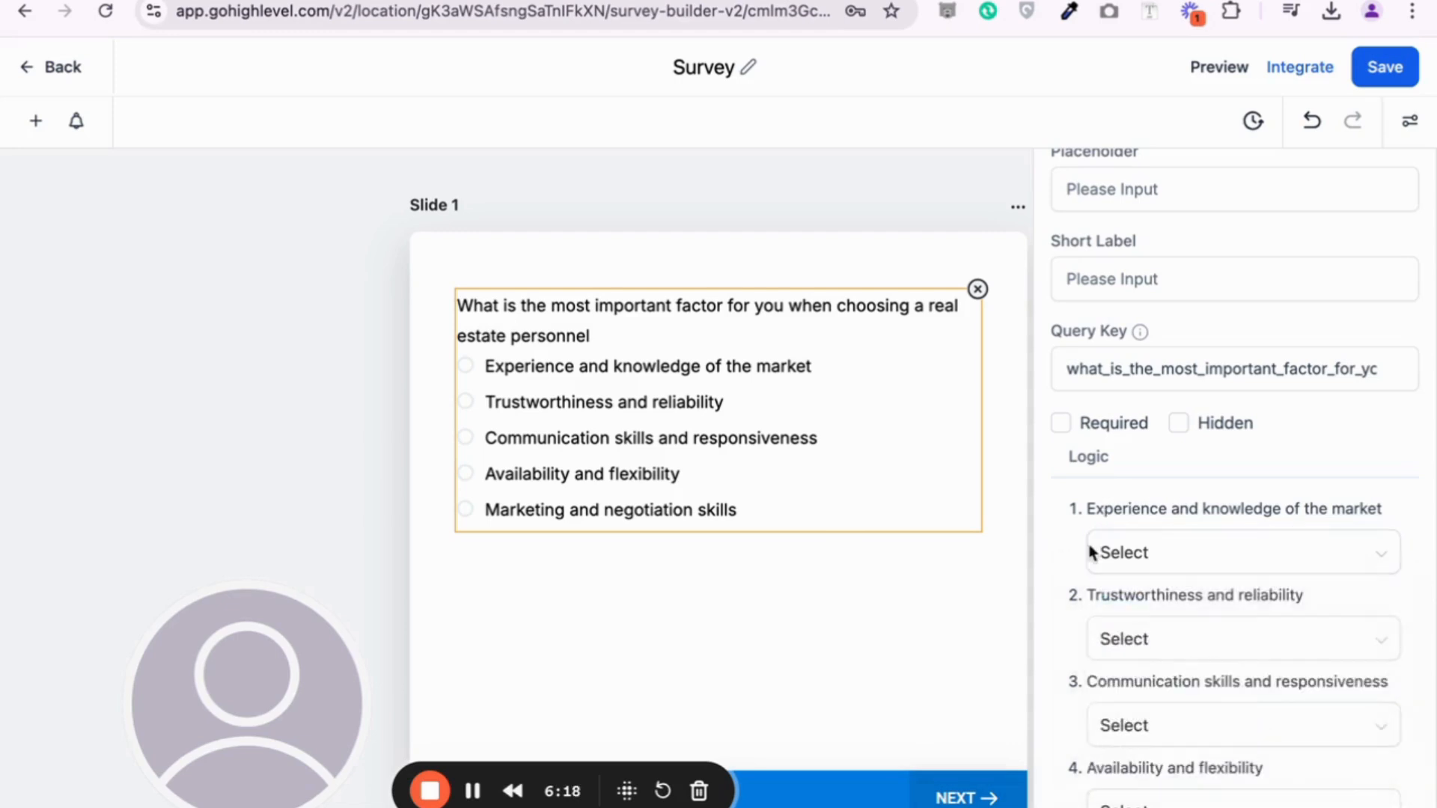
pyautogui.click(1164, 647)
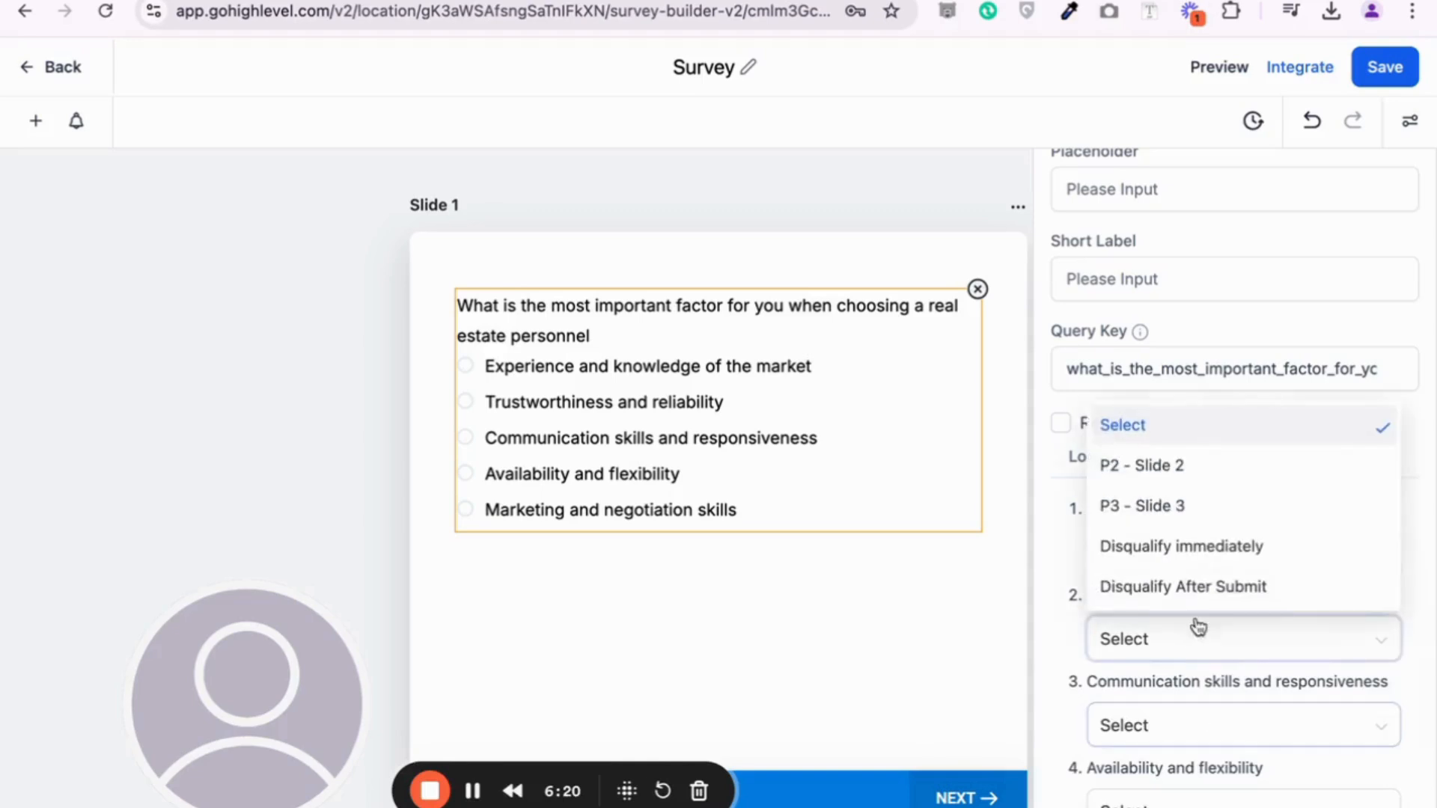
pyautogui.click(1156, 649)
pyautogui.click(1154, 727)
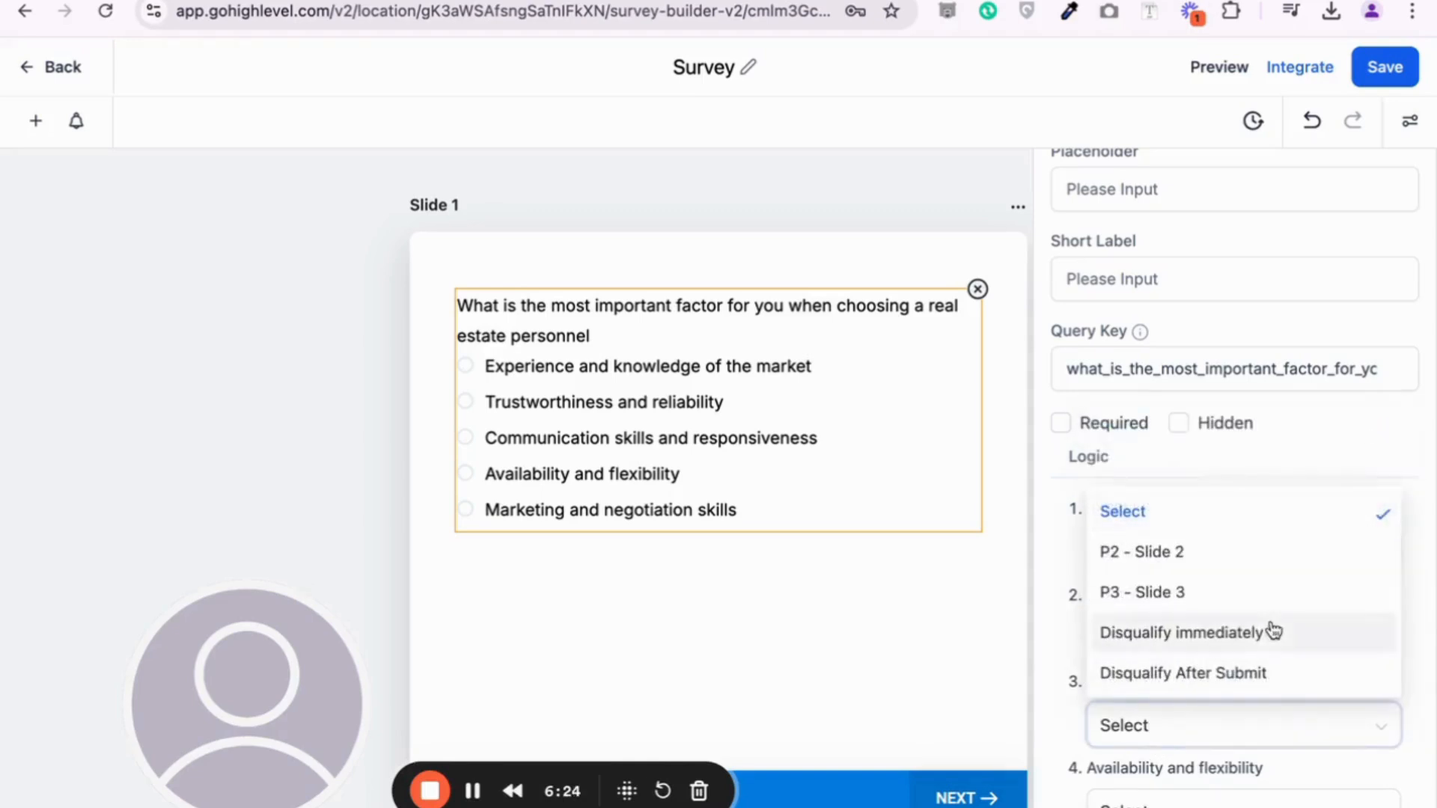
pyautogui.click(930, 194)
pyautogui.click(930, 194)
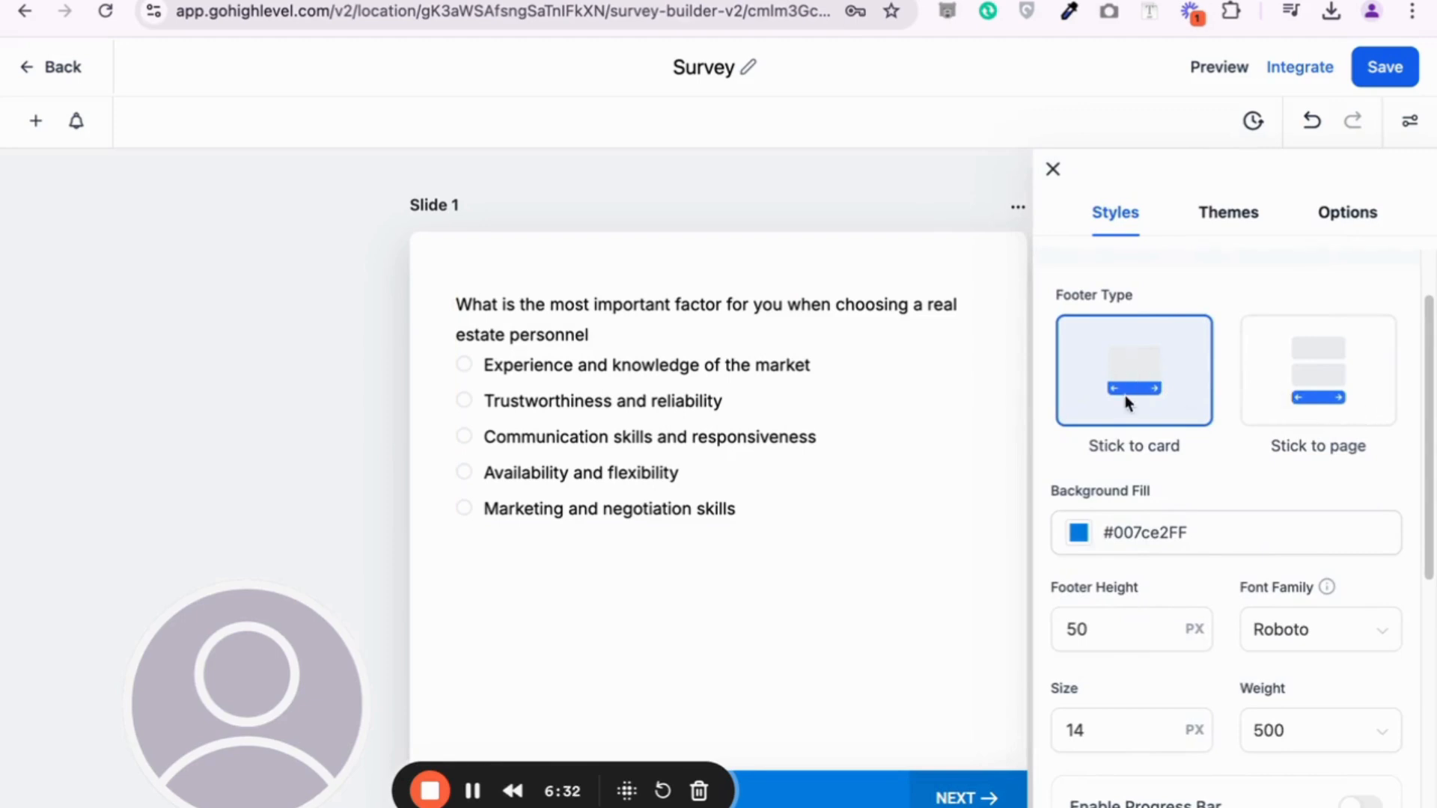
# Set the survey's footer type to Stick to page and save the survey
pyautogui.scroll(-2, 1216, 730)
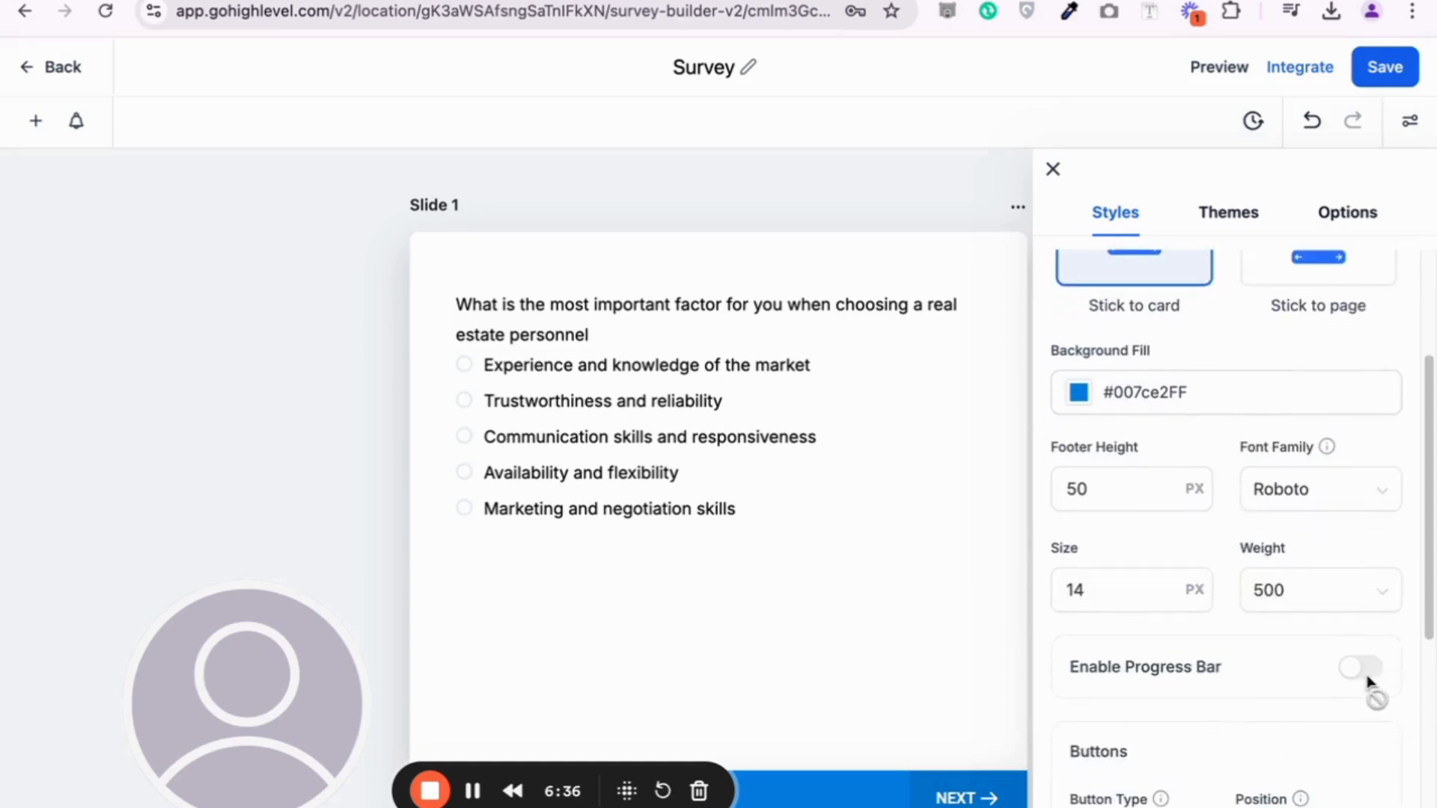
pyautogui.scroll(1, 1197, 501)
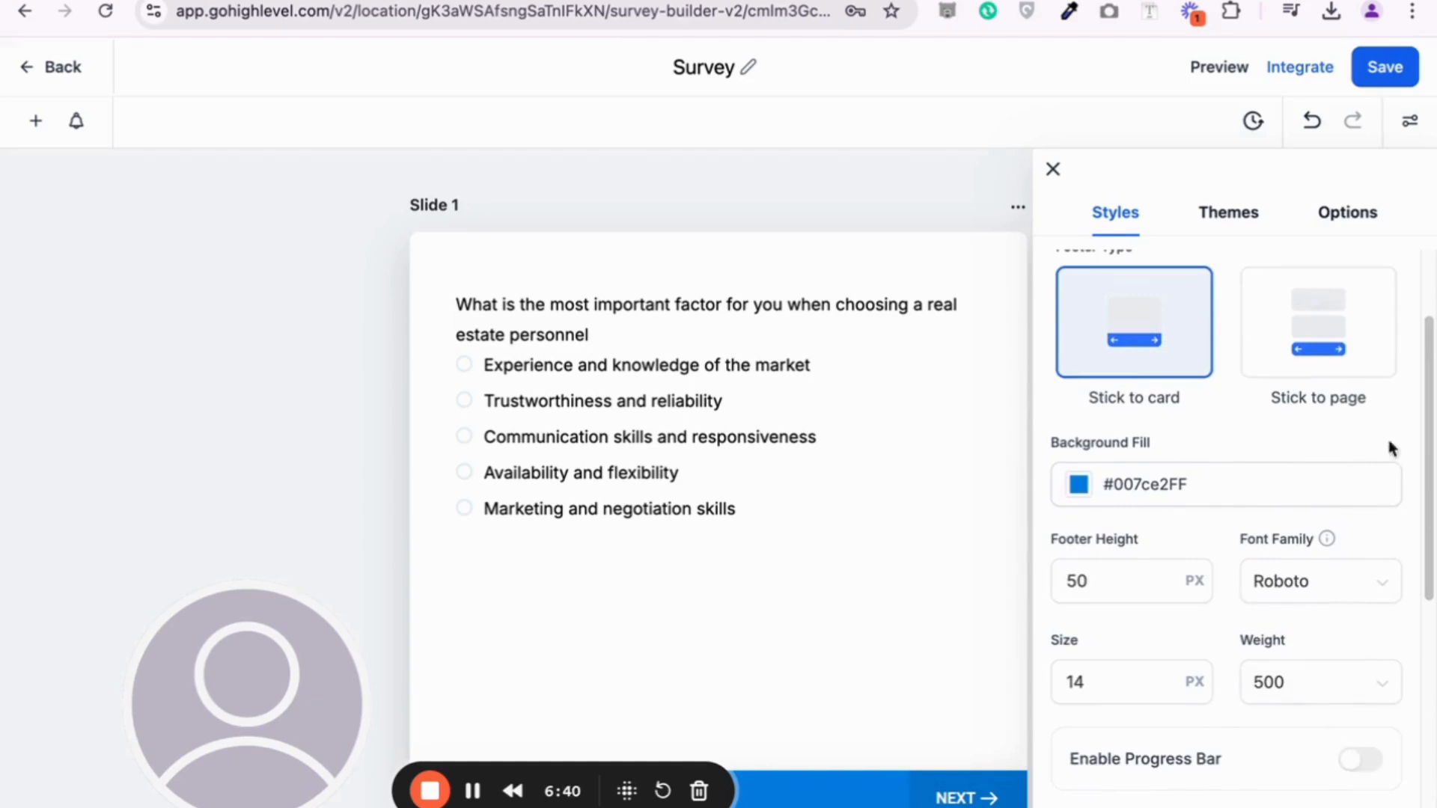
pyautogui.click(1342, 343)
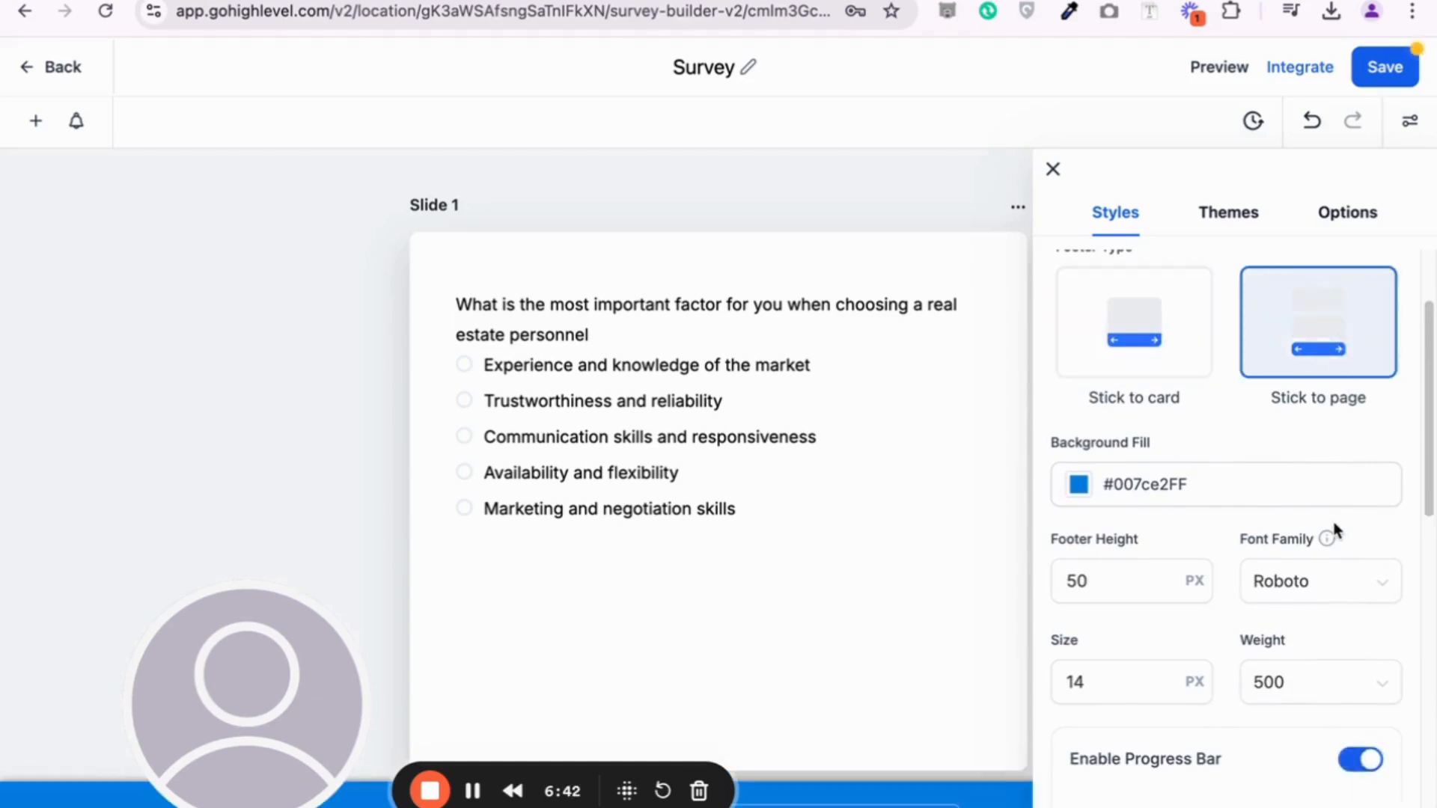
pyautogui.scroll(-2, 1337, 531)
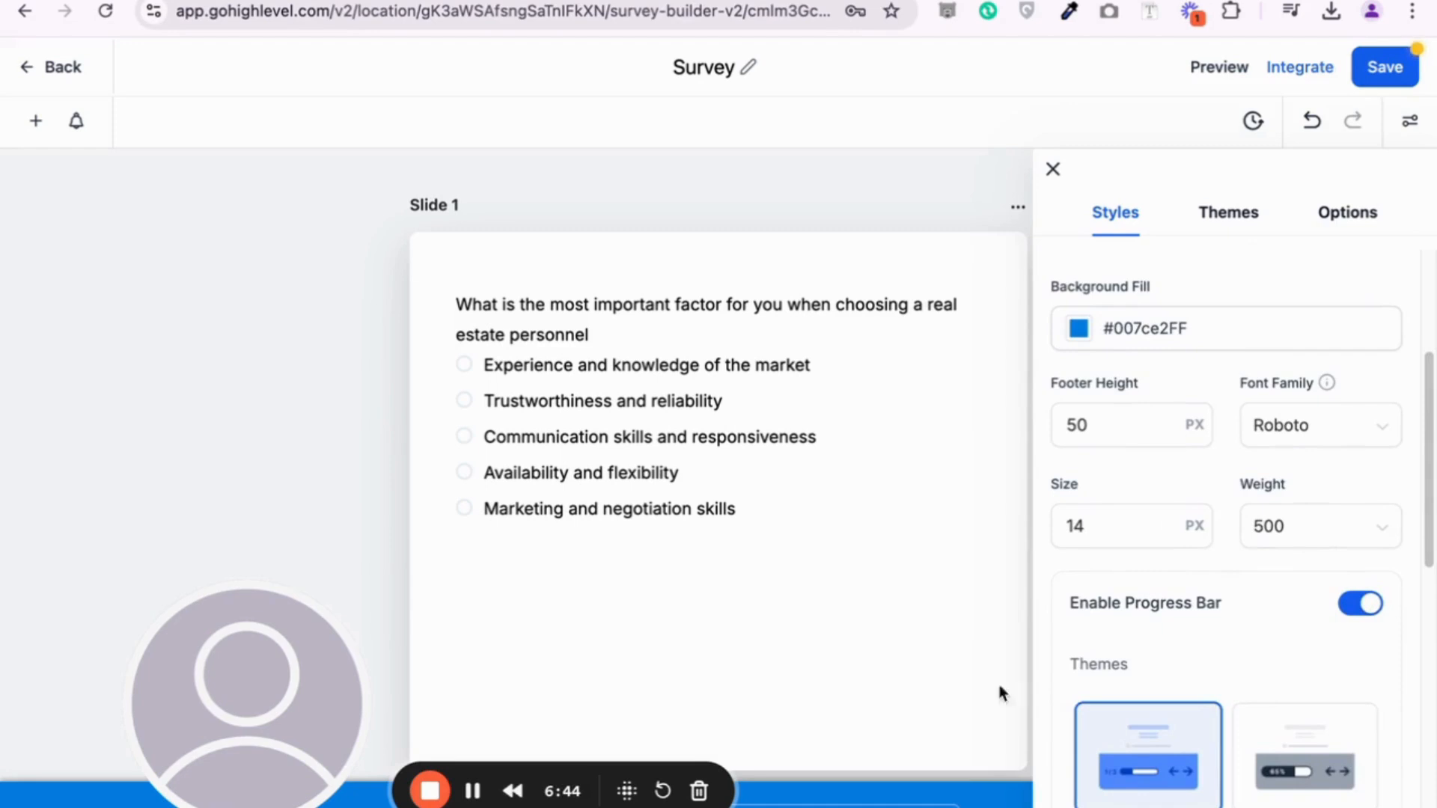
pyautogui.click(1392, 75)
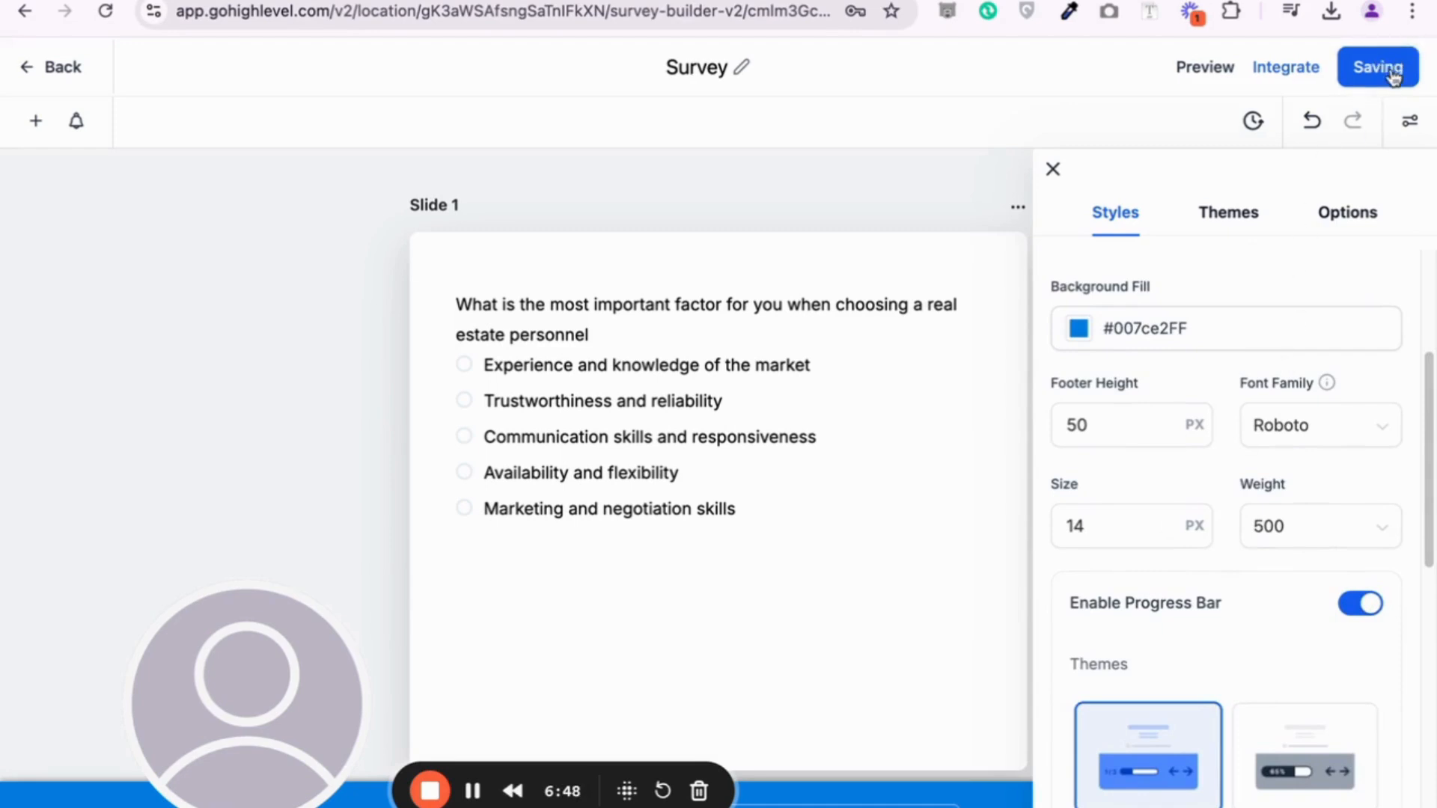
# View the survey's iframe embed code, then preview the survey with its page footer
pyautogui.click(1315, 72)
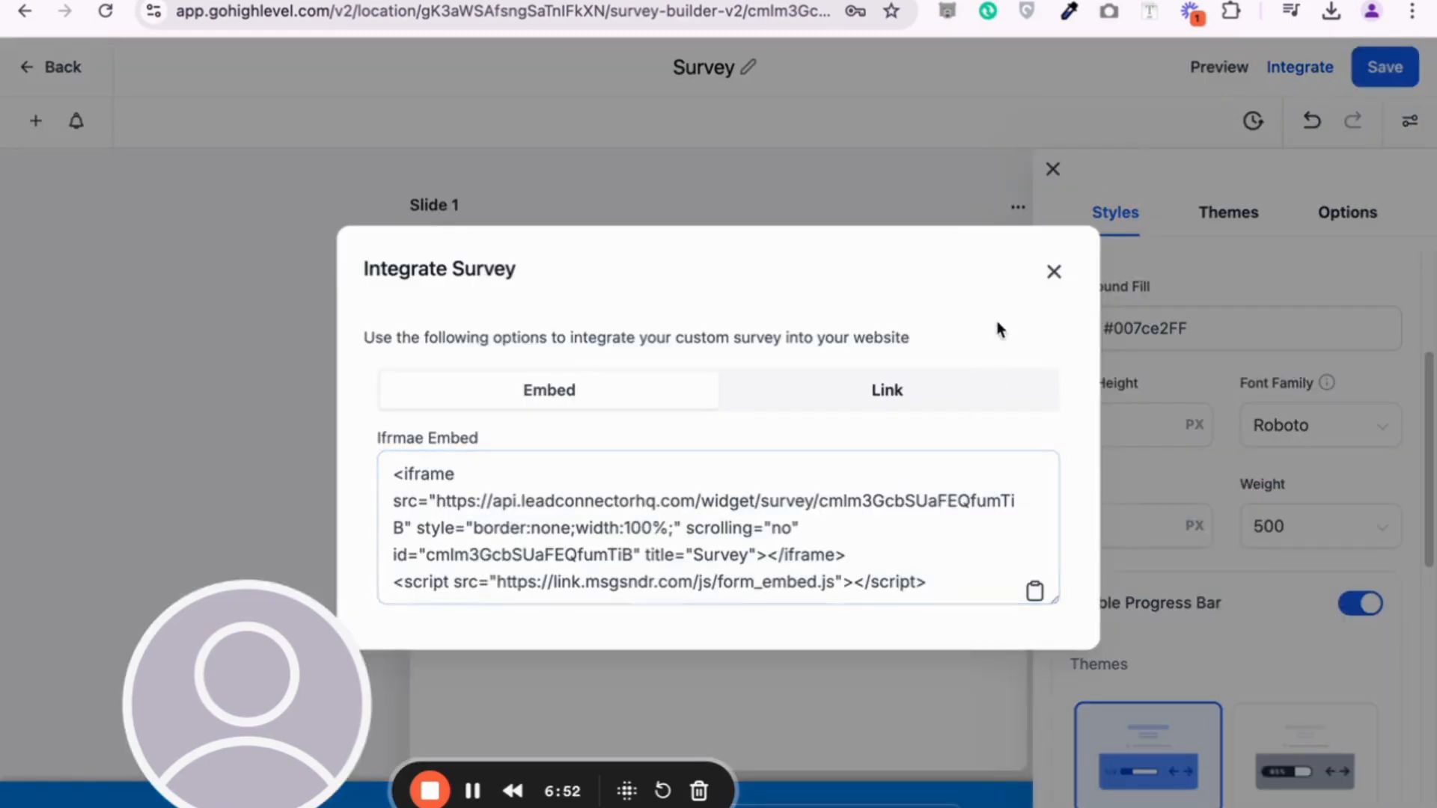
pyautogui.click(1052, 273)
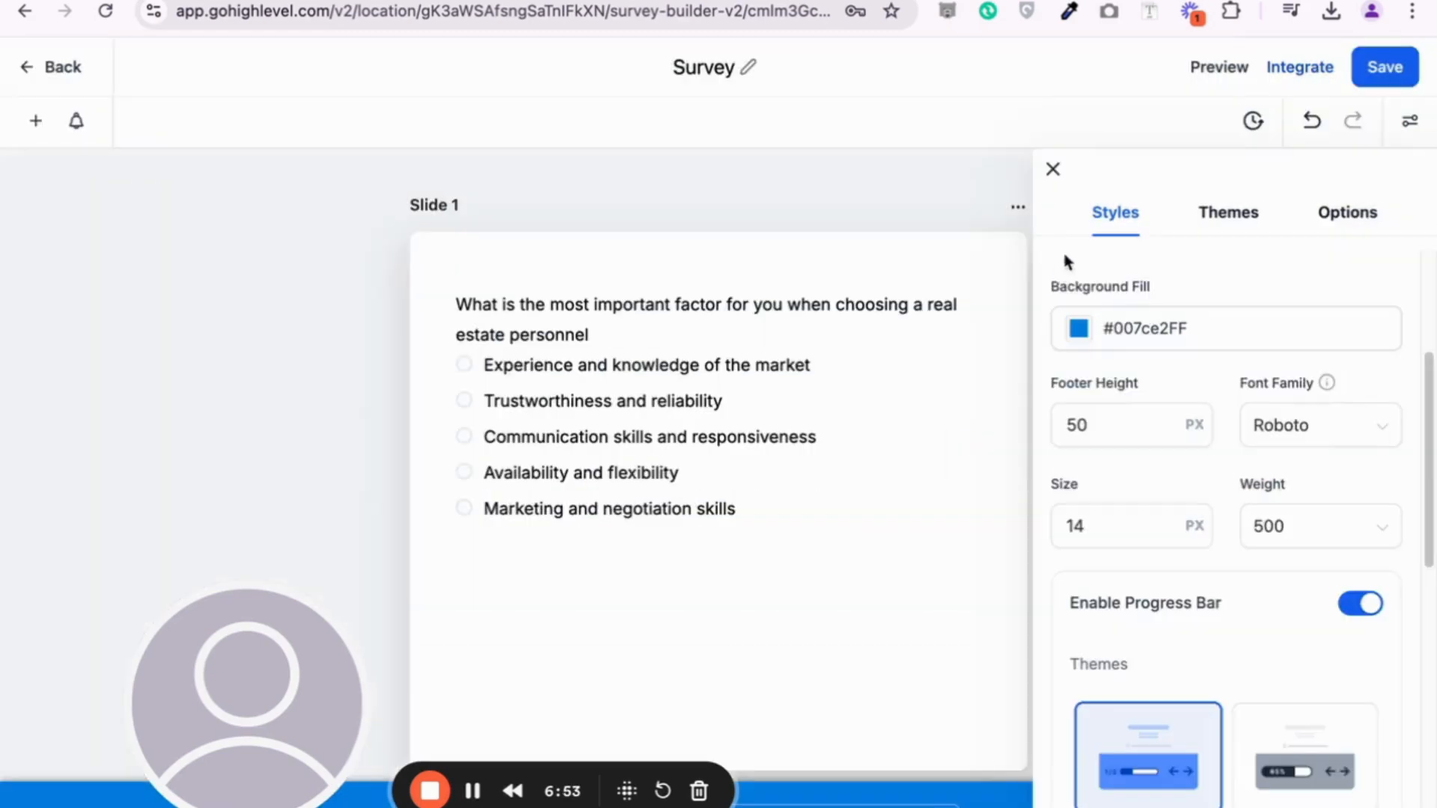
pyautogui.click(1218, 73)
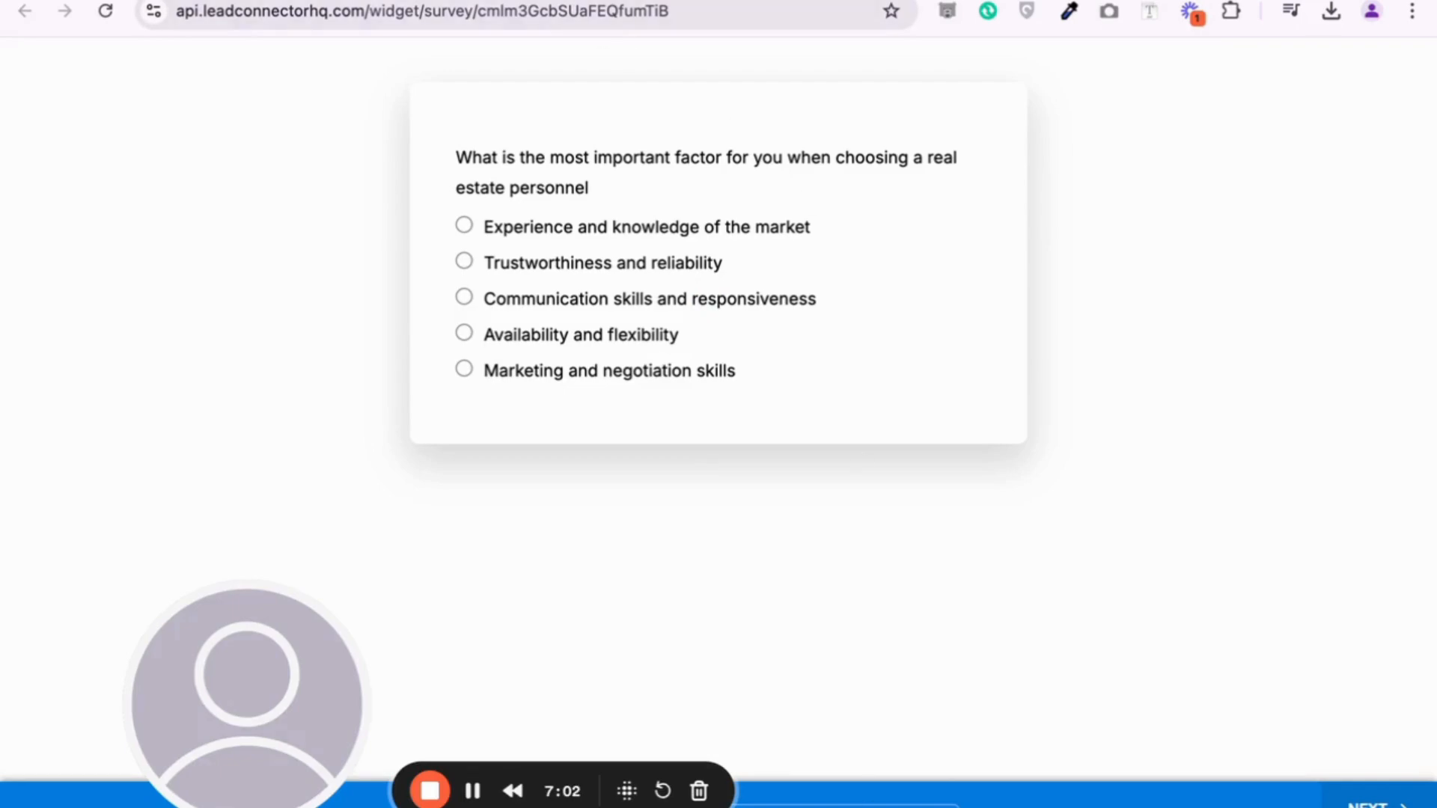
pyautogui.hotkey('ctrl', 'w')
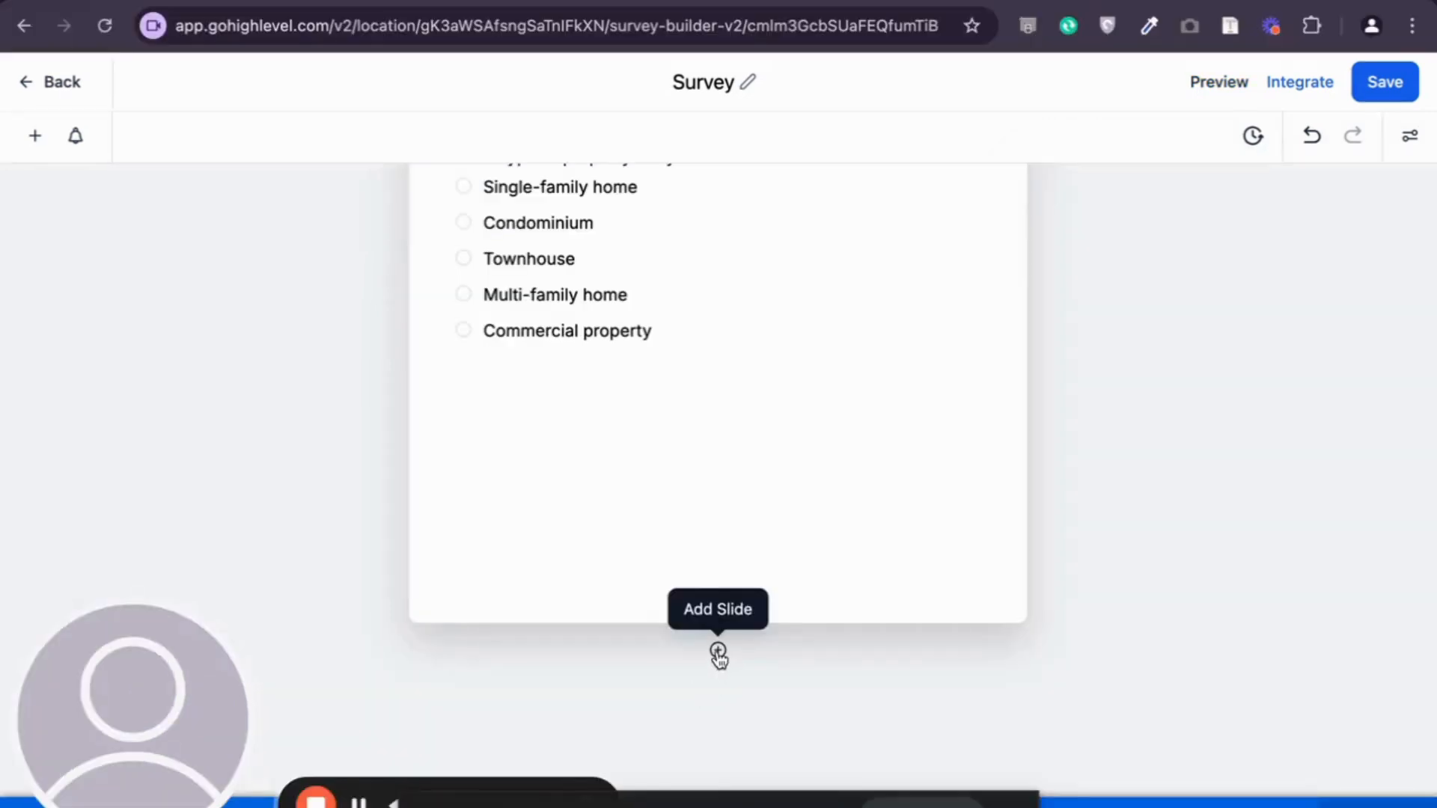
# Add a fourth slide after Slide 3, place an Html element on it and open that element's settings
pyautogui.click(718, 651)
pyautogui.scroll(-4, 673, 681)
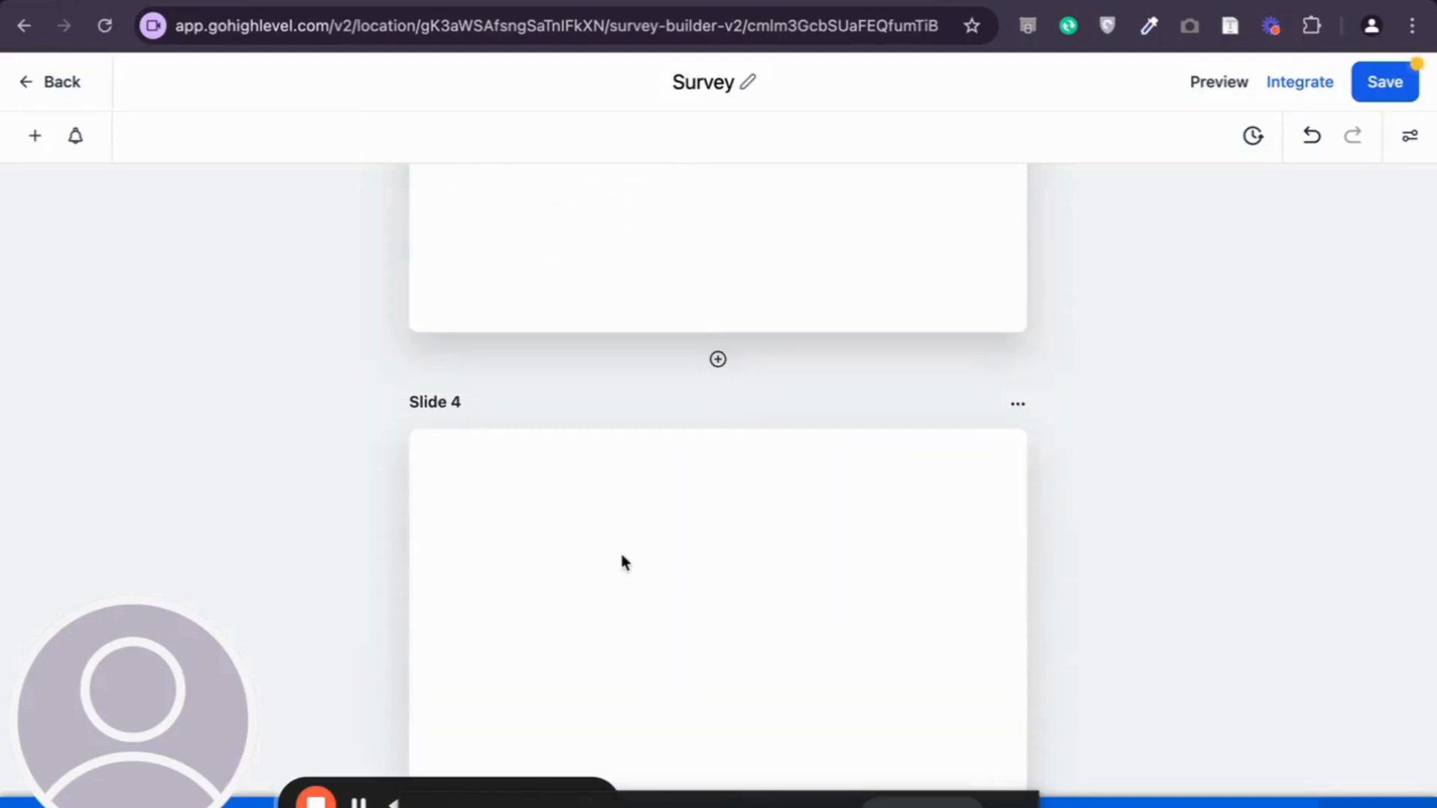
pyautogui.scroll(-2, 621, 561)
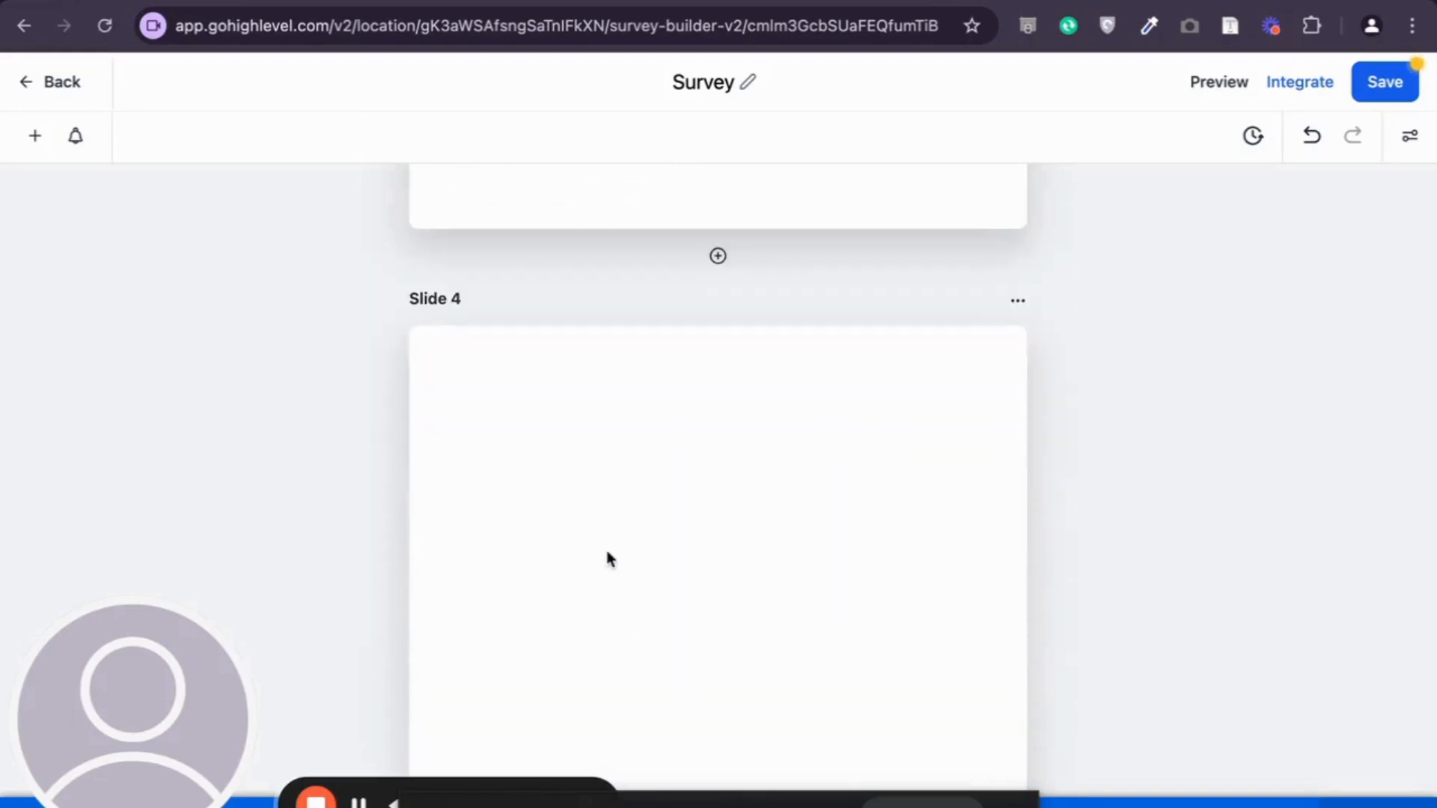
pyautogui.click(37, 145)
pyautogui.scroll(-10, 279, 390)
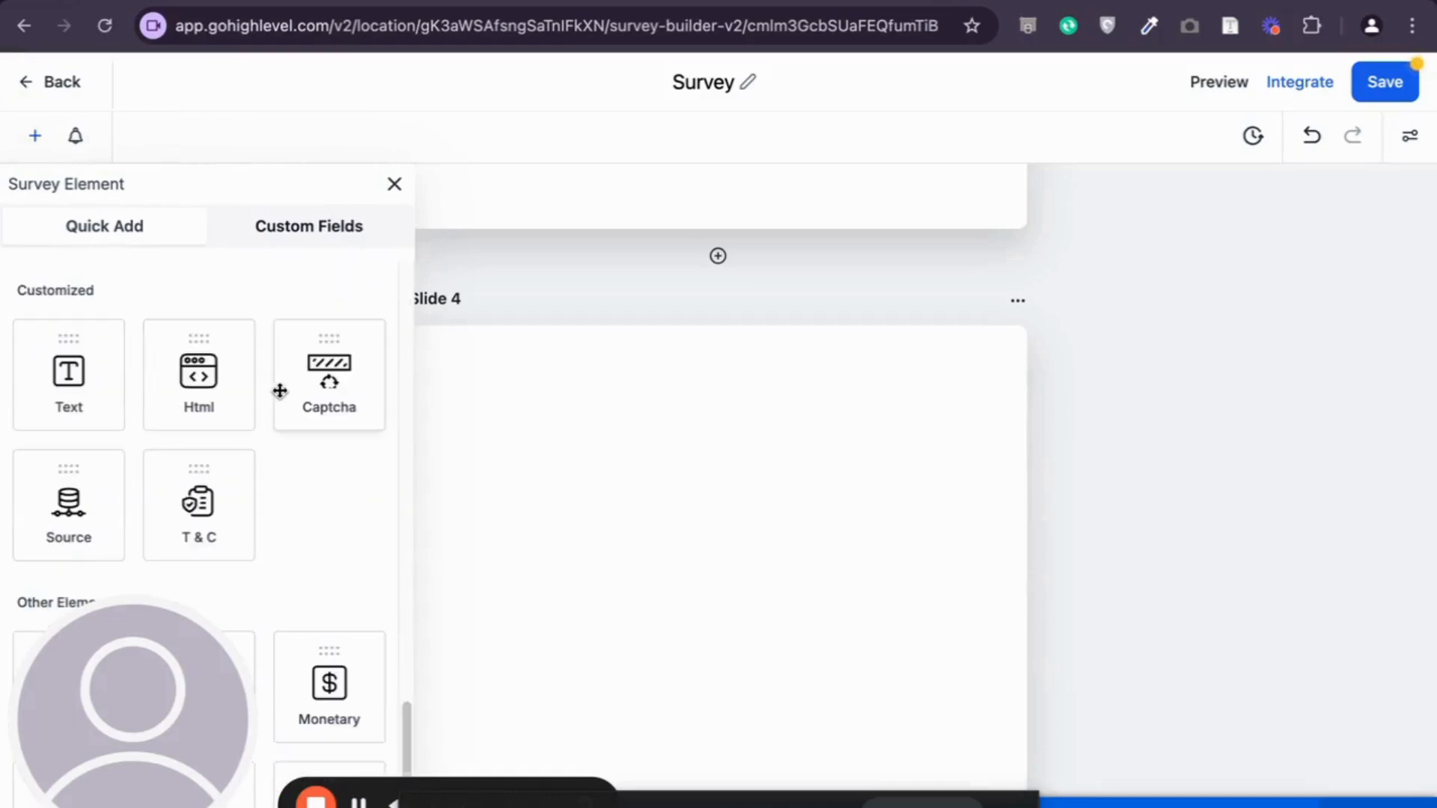
pyautogui.moveTo(197, 393); pyautogui.dragTo(561, 462)
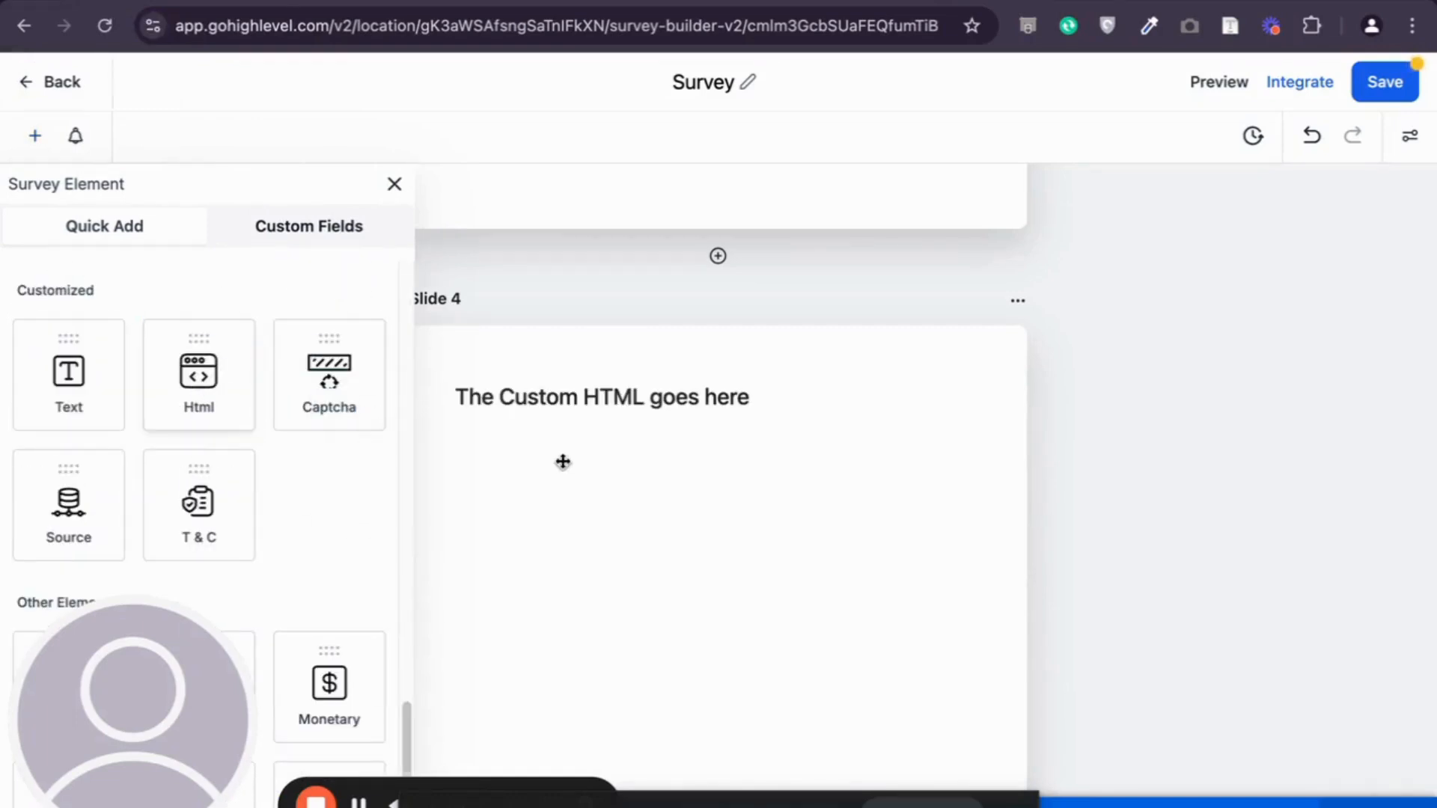
pyautogui.click(626, 398)
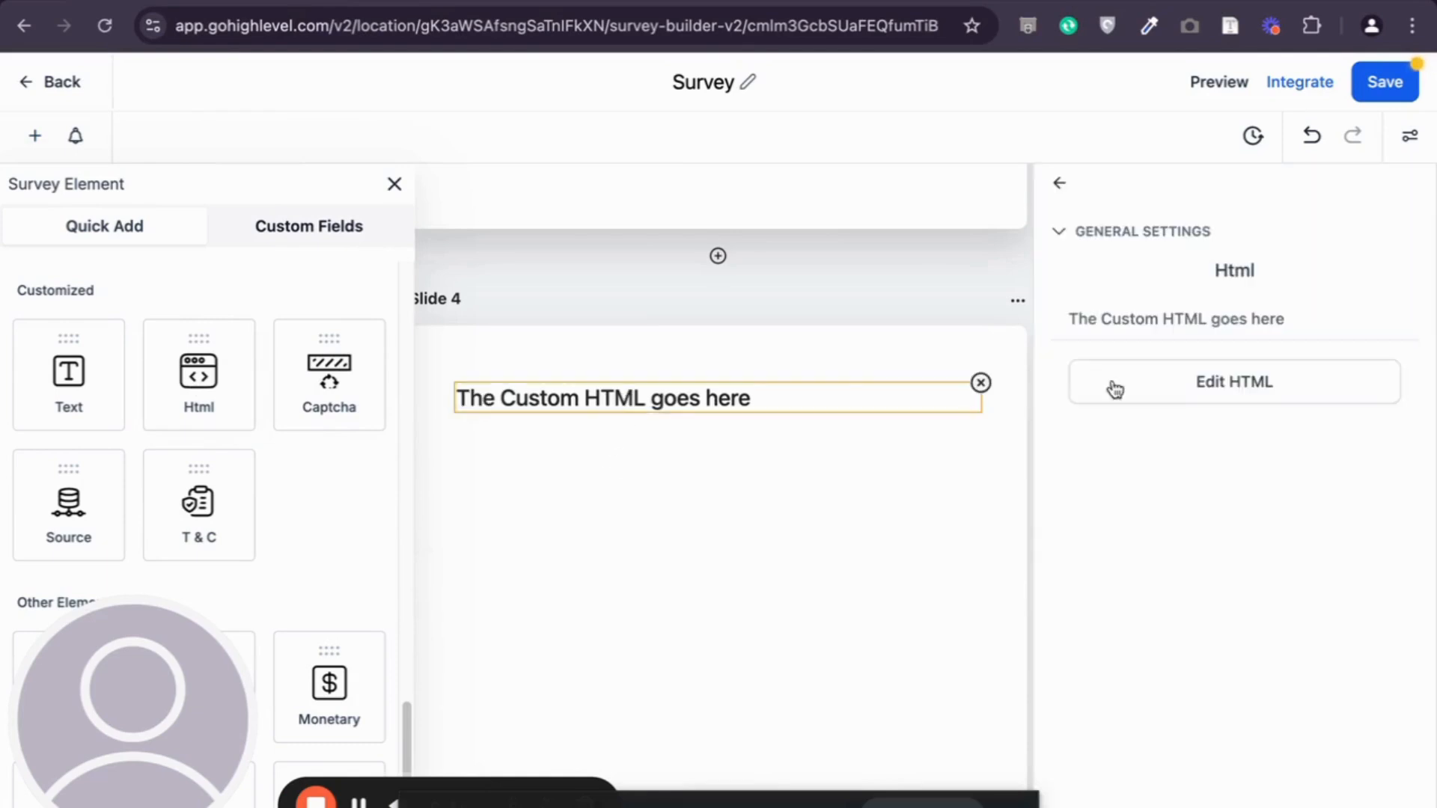
# Insert the percentageSurvey/min.js script and its root CSS style block into Slide 4's Html element, review the code and save it
pyautogui.click(1154, 385)
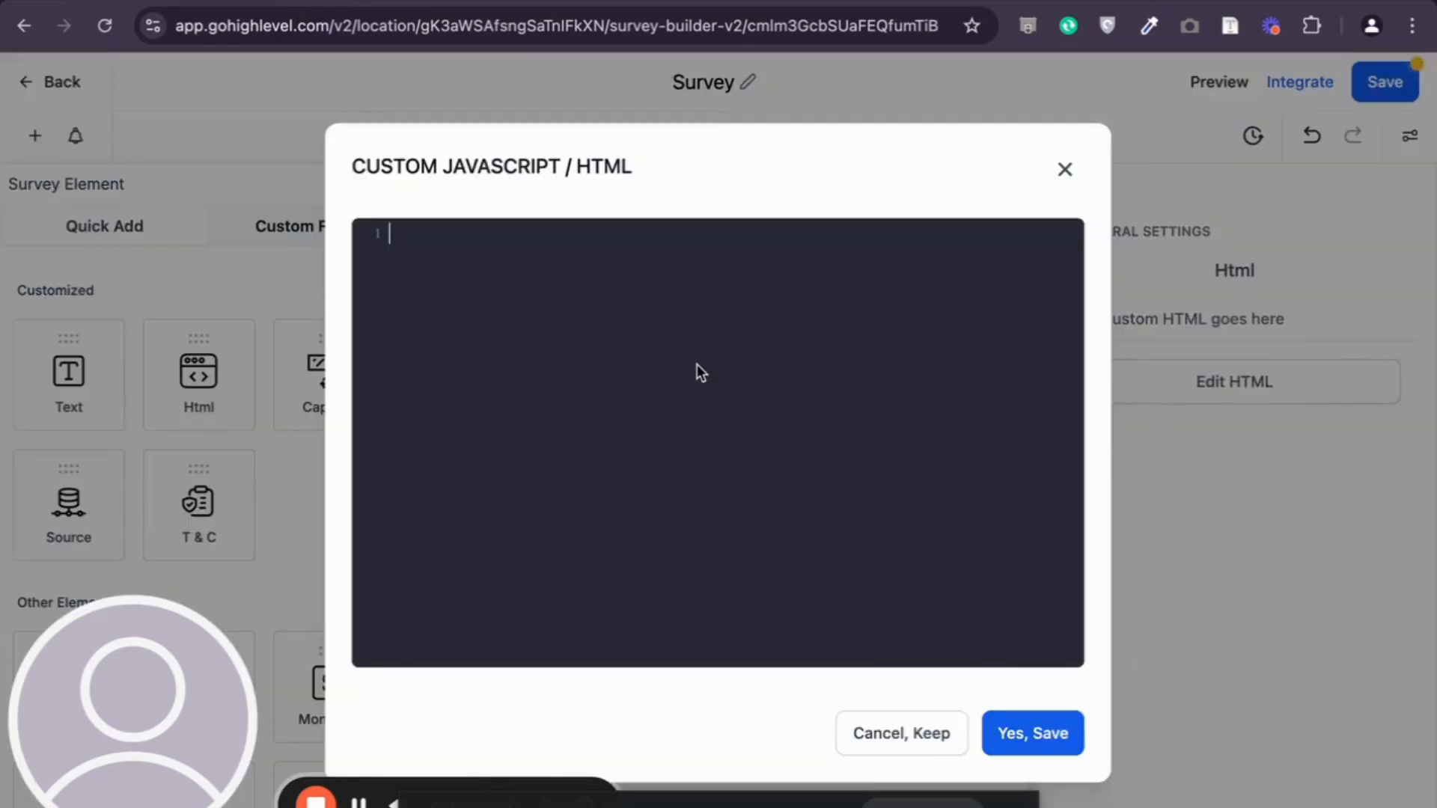
pyautogui.press('super+v')
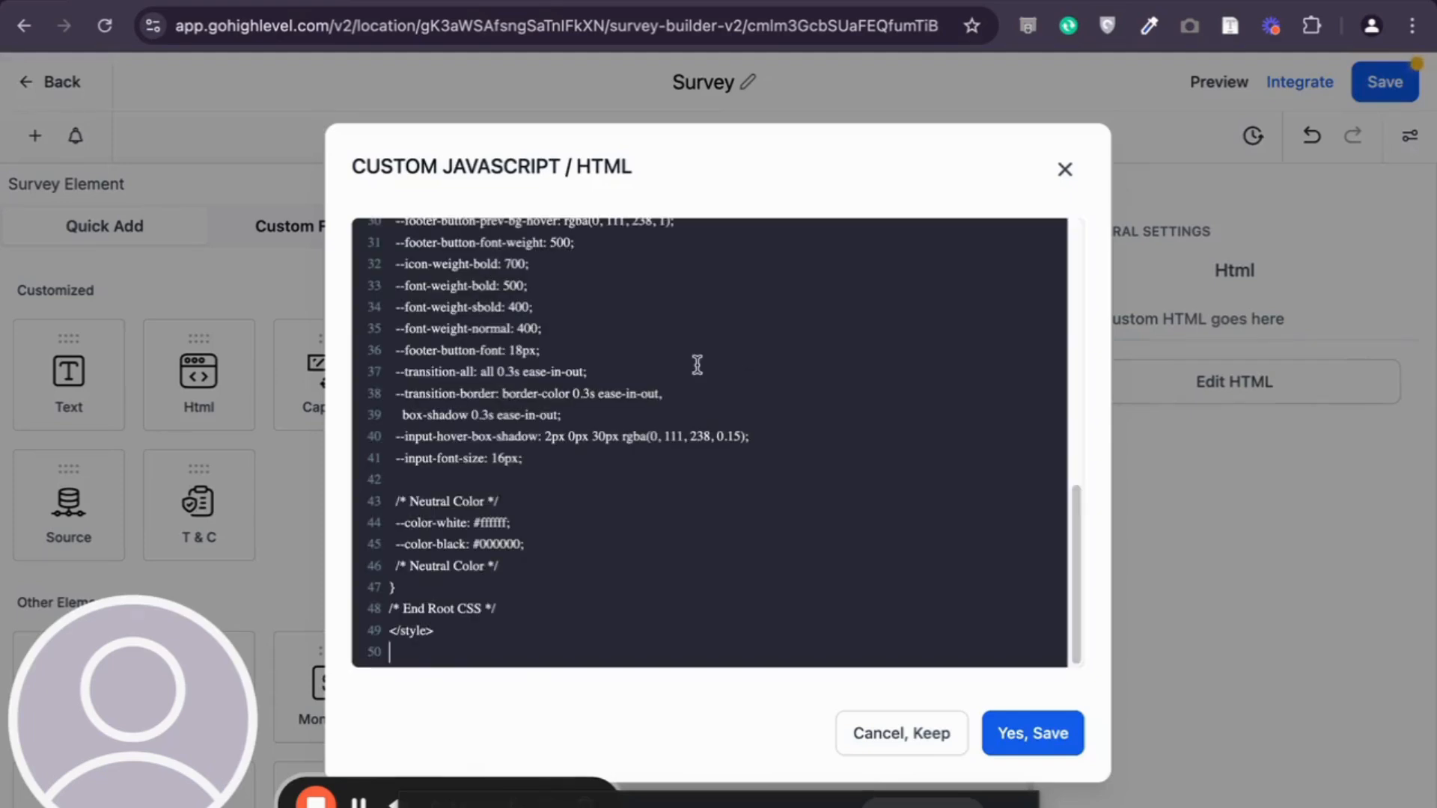
pyautogui.scroll(1, 696, 365)
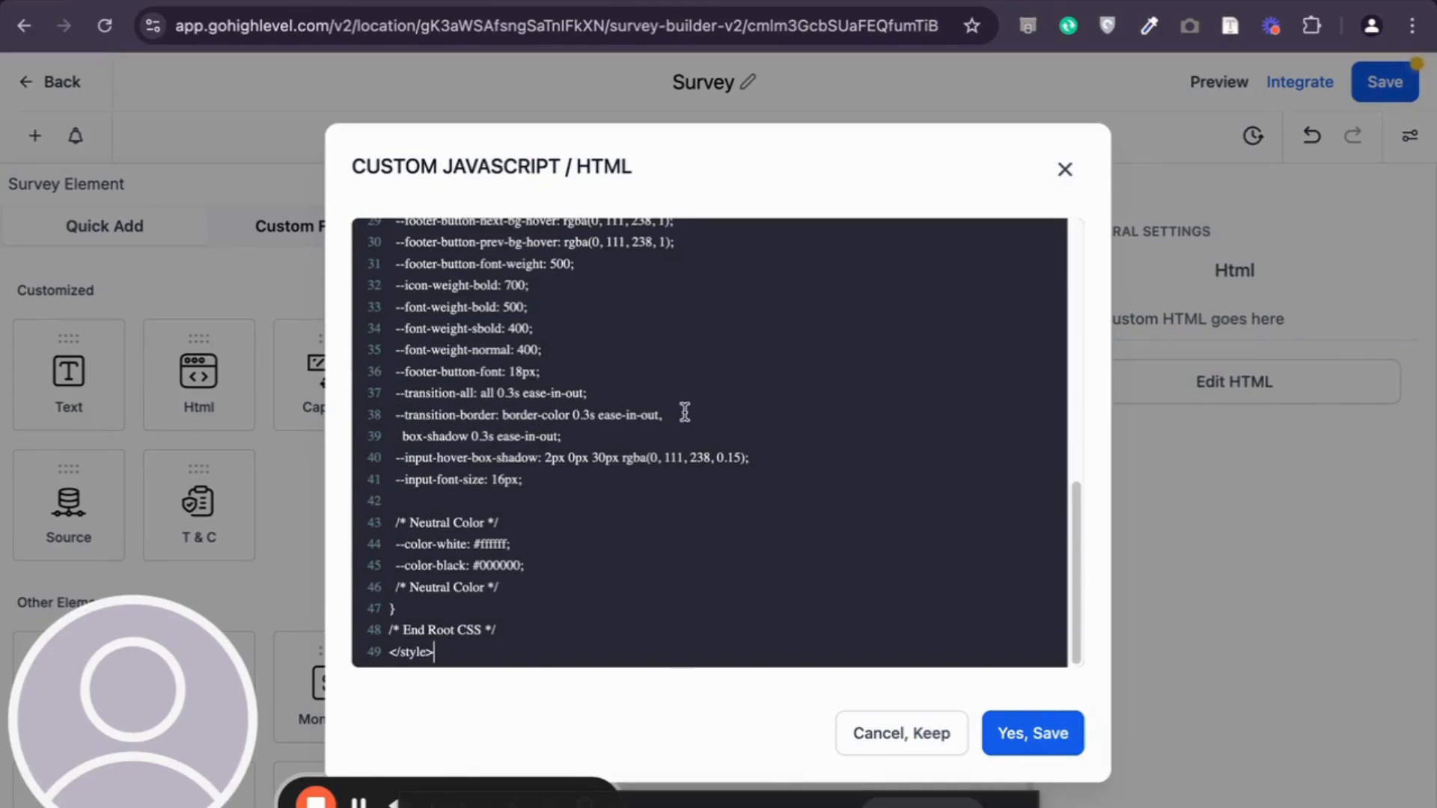
pyautogui.scroll(6, 684, 412)
pyautogui.scroll(2, 684, 411)
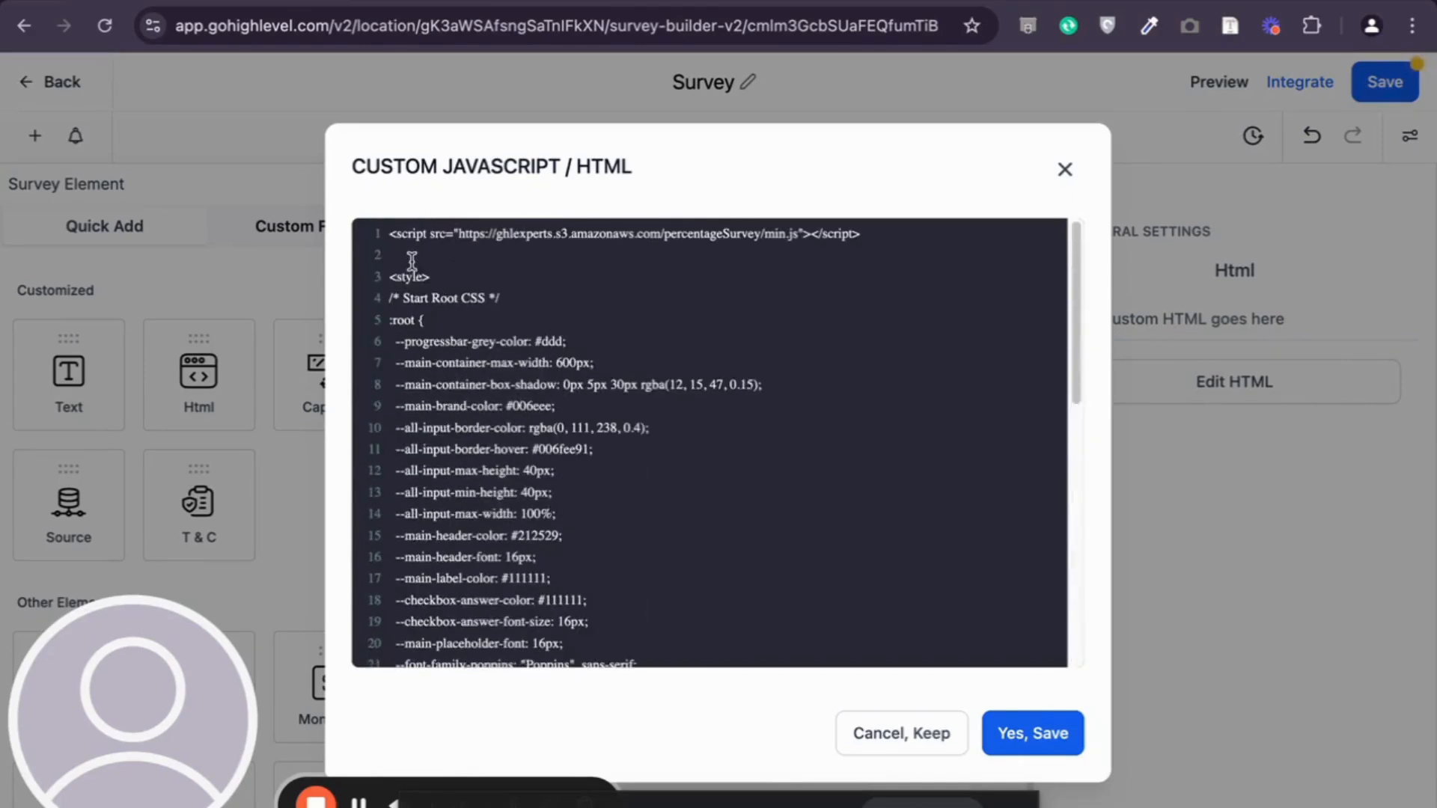
pyautogui.scroll(-2, 447, 406)
pyautogui.scroll(1, 449, 434)
pyautogui.scroll(-8, 448, 449)
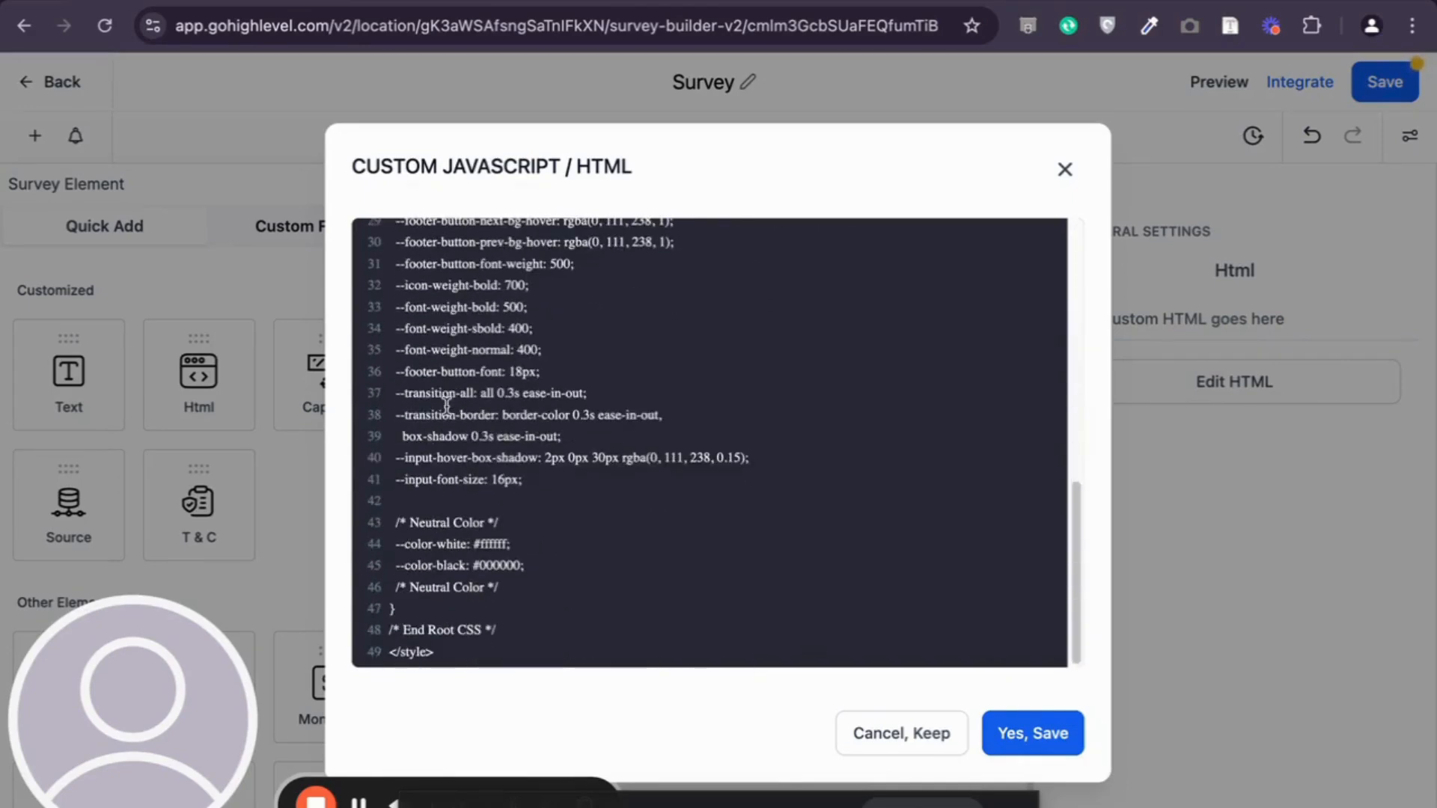
pyautogui.scroll(8, 452, 472)
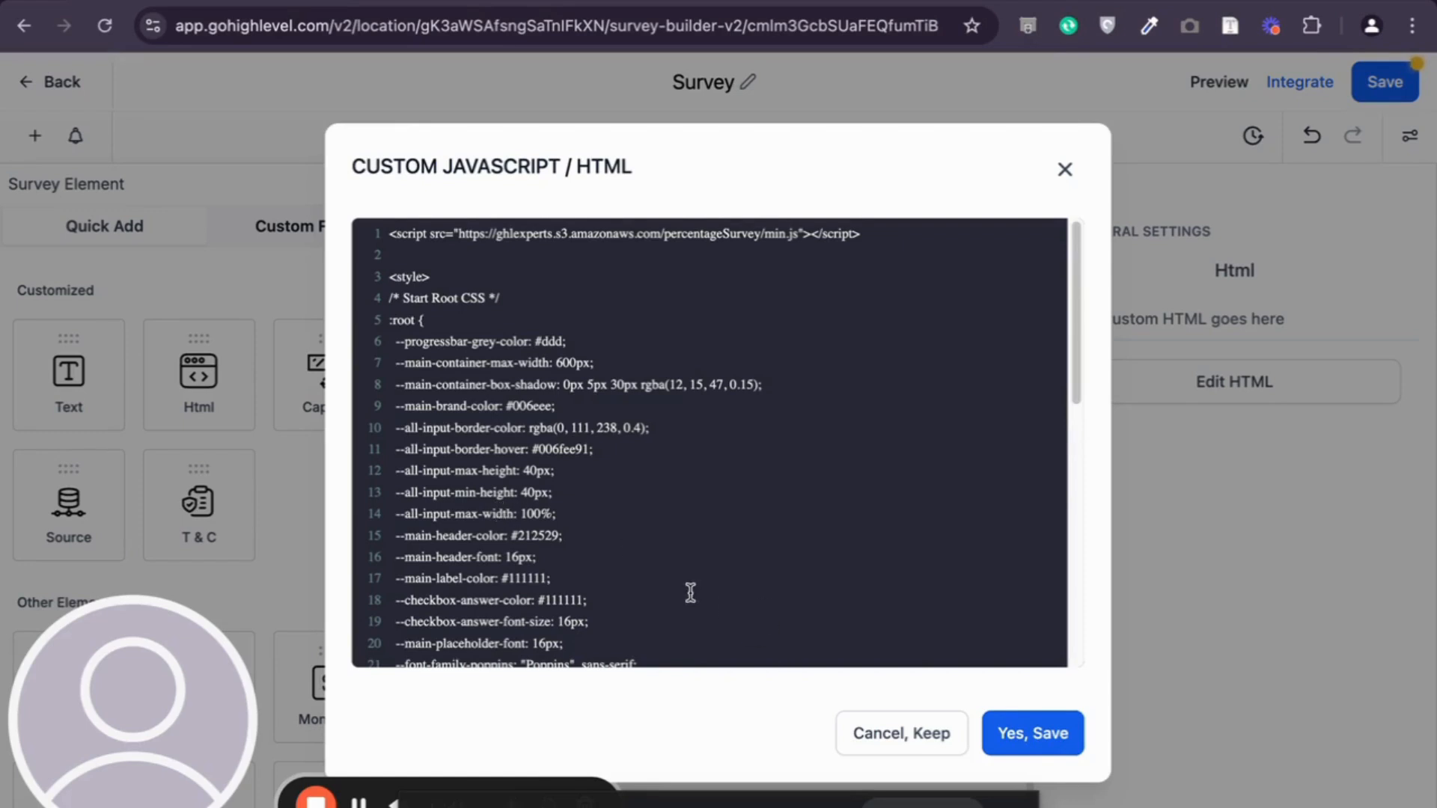
pyautogui.click(1031, 748)
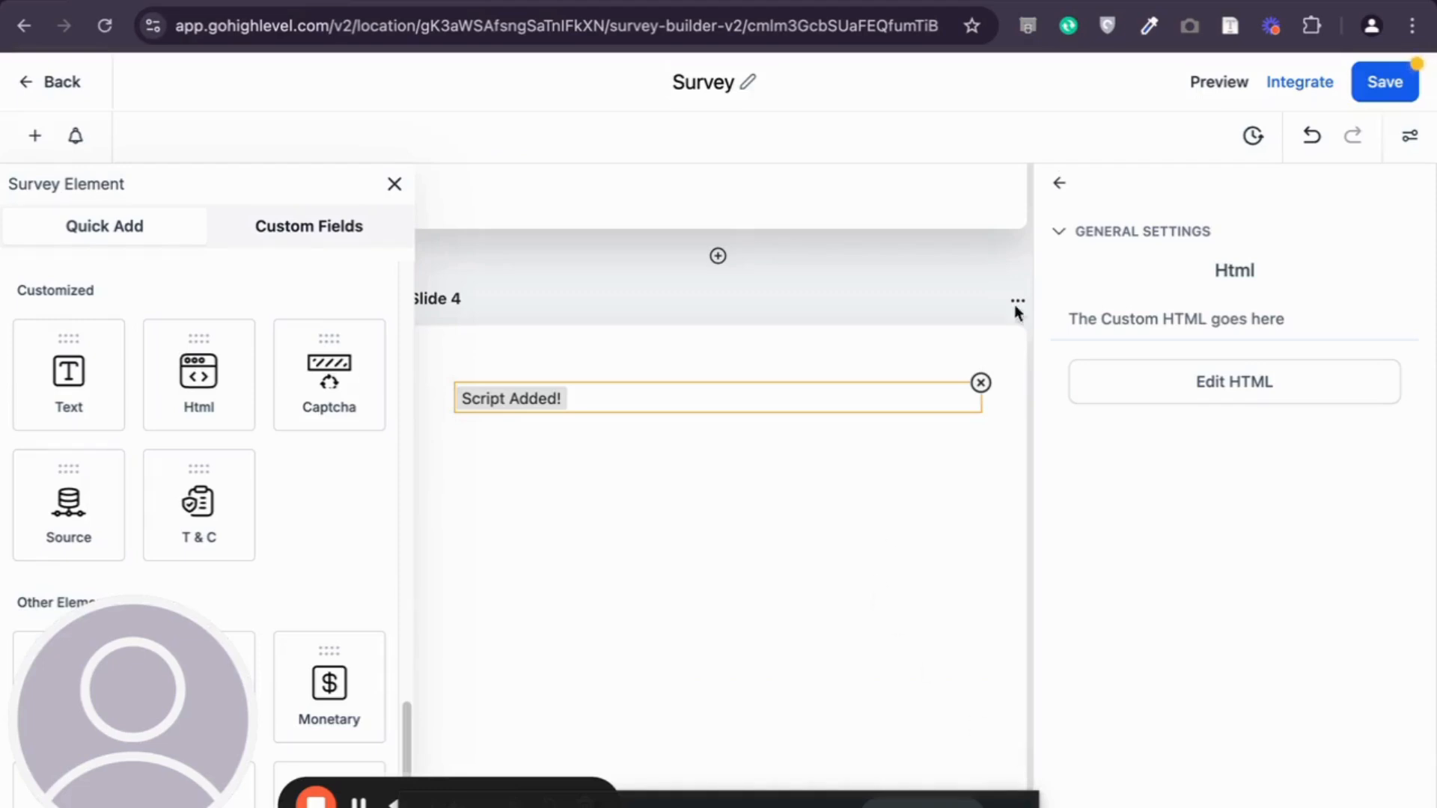
pyautogui.click(1059, 189)
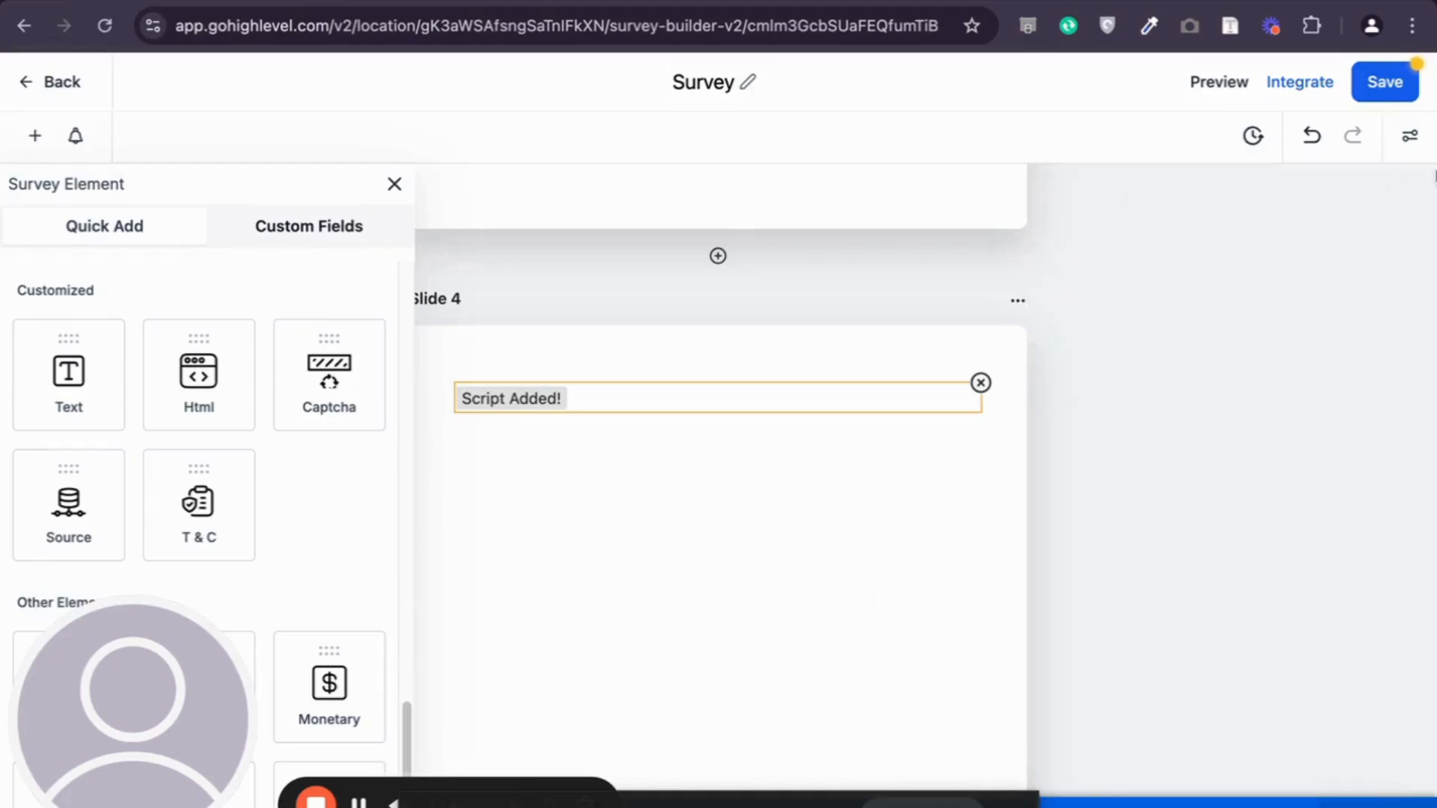
# Disable the progress bar in the survey's footer styles and save the survey, accepting the third-party script alert
pyautogui.click(1411, 145)
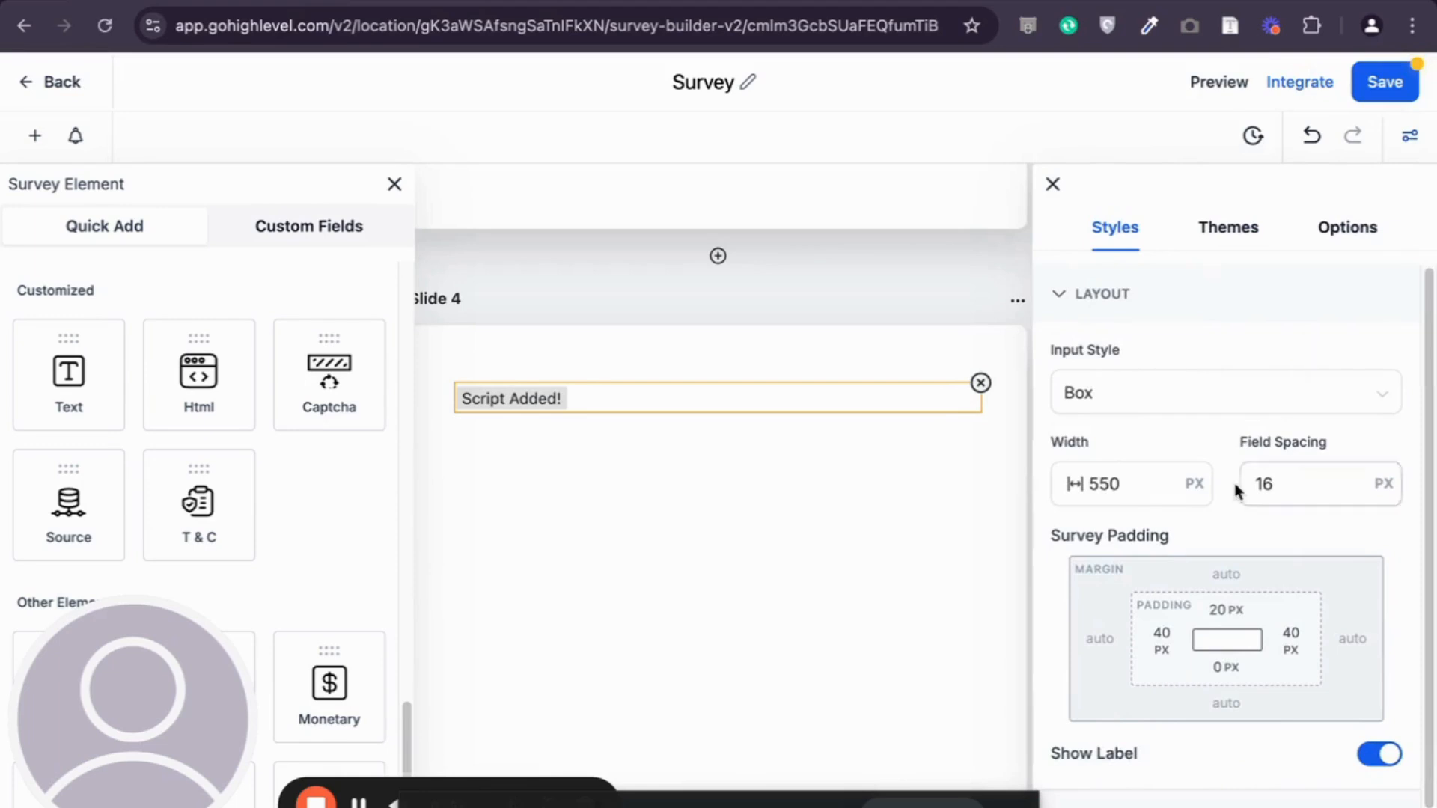
pyautogui.scroll(-4, 1232, 479)
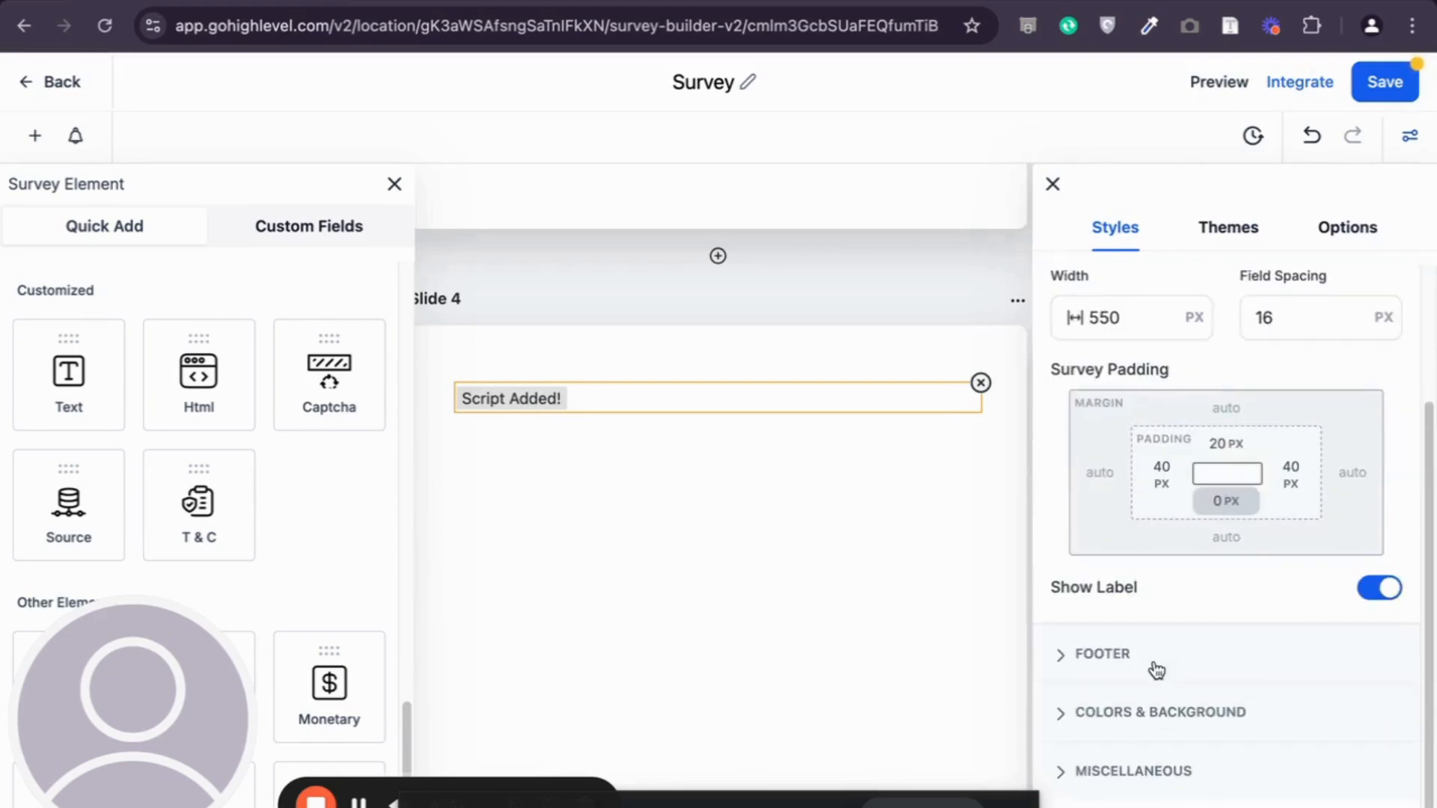
pyautogui.click(1154, 662)
pyautogui.scroll(-1, 1212, 657)
pyautogui.scroll(1, 1269, 654)
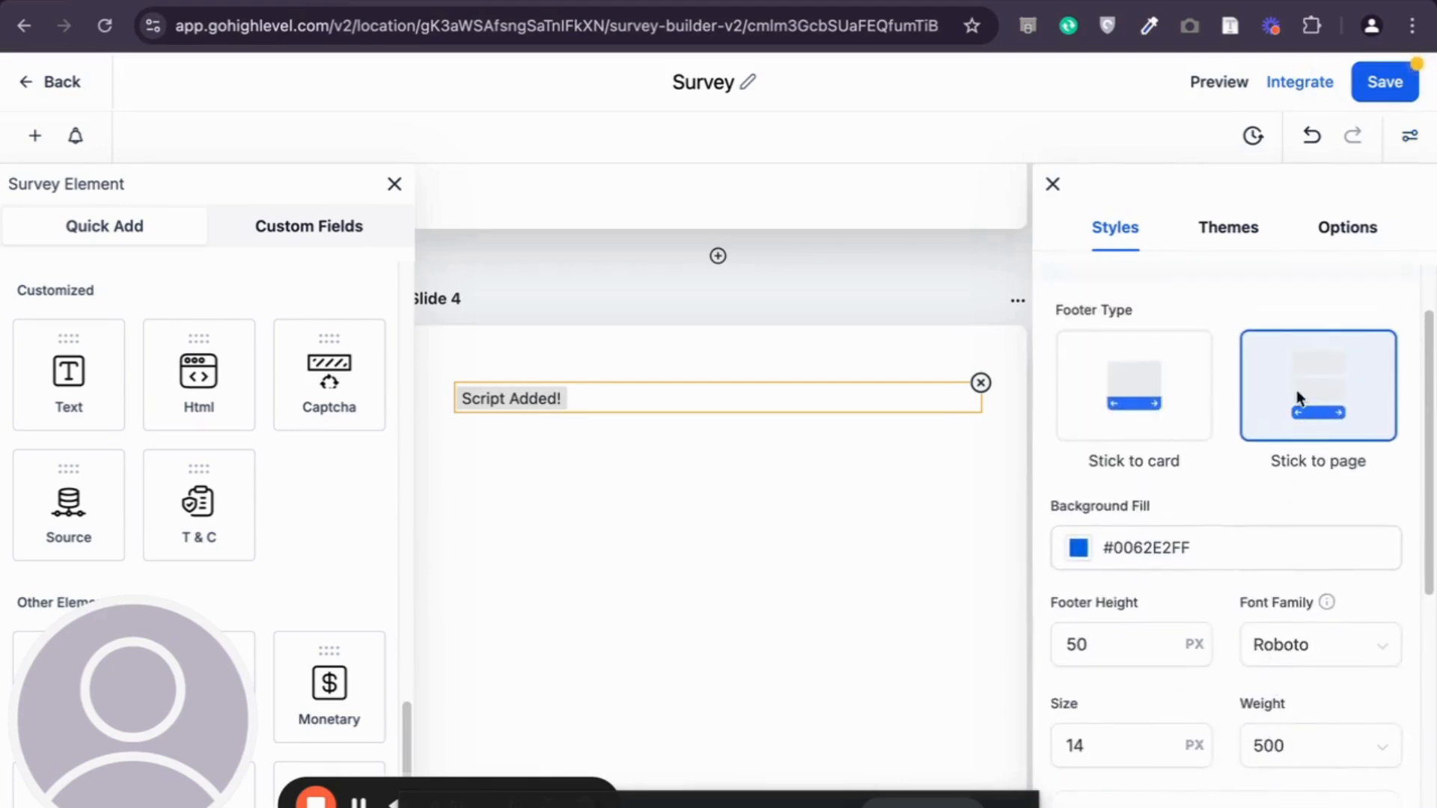
pyautogui.scroll(-2, 1312, 569)
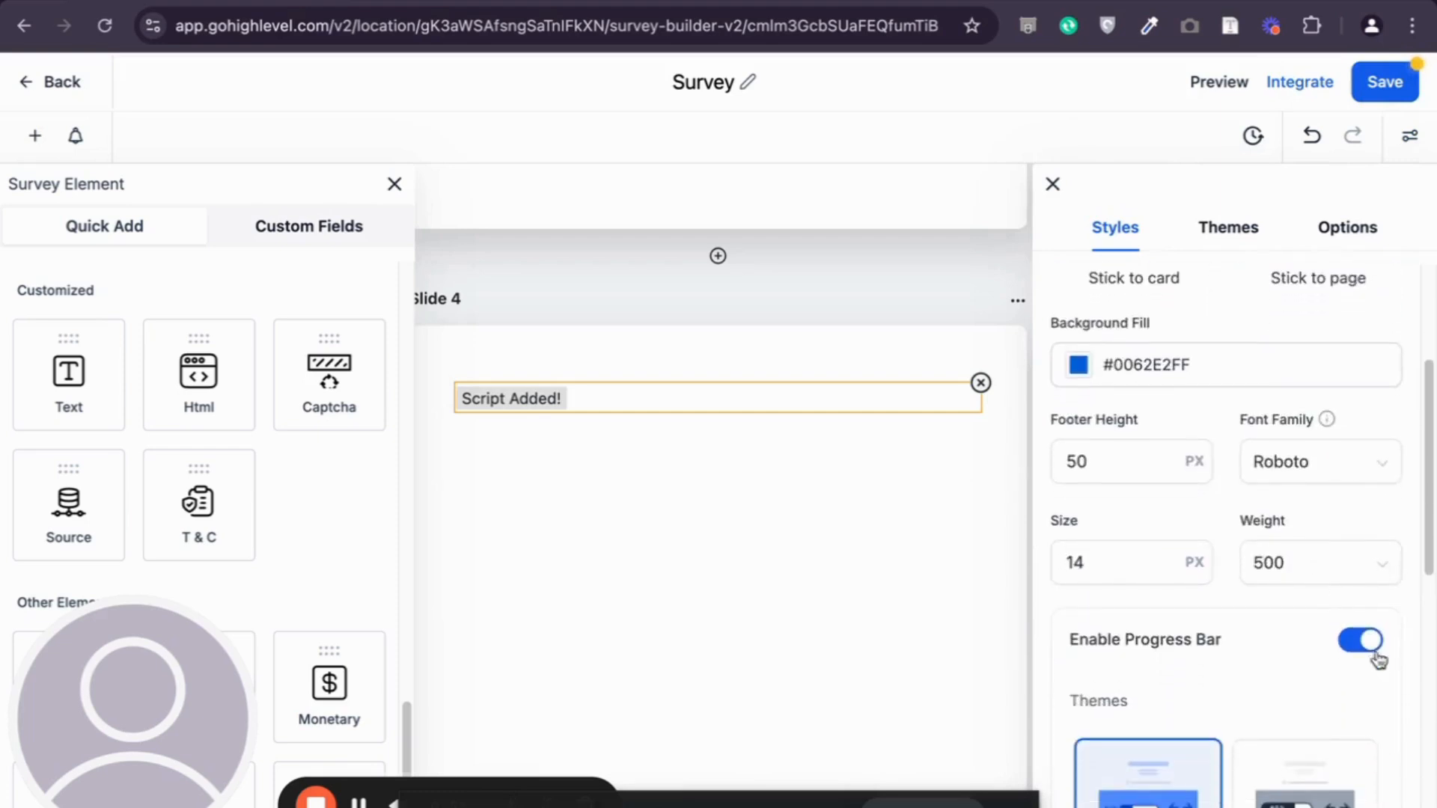
pyautogui.click(1363, 654)
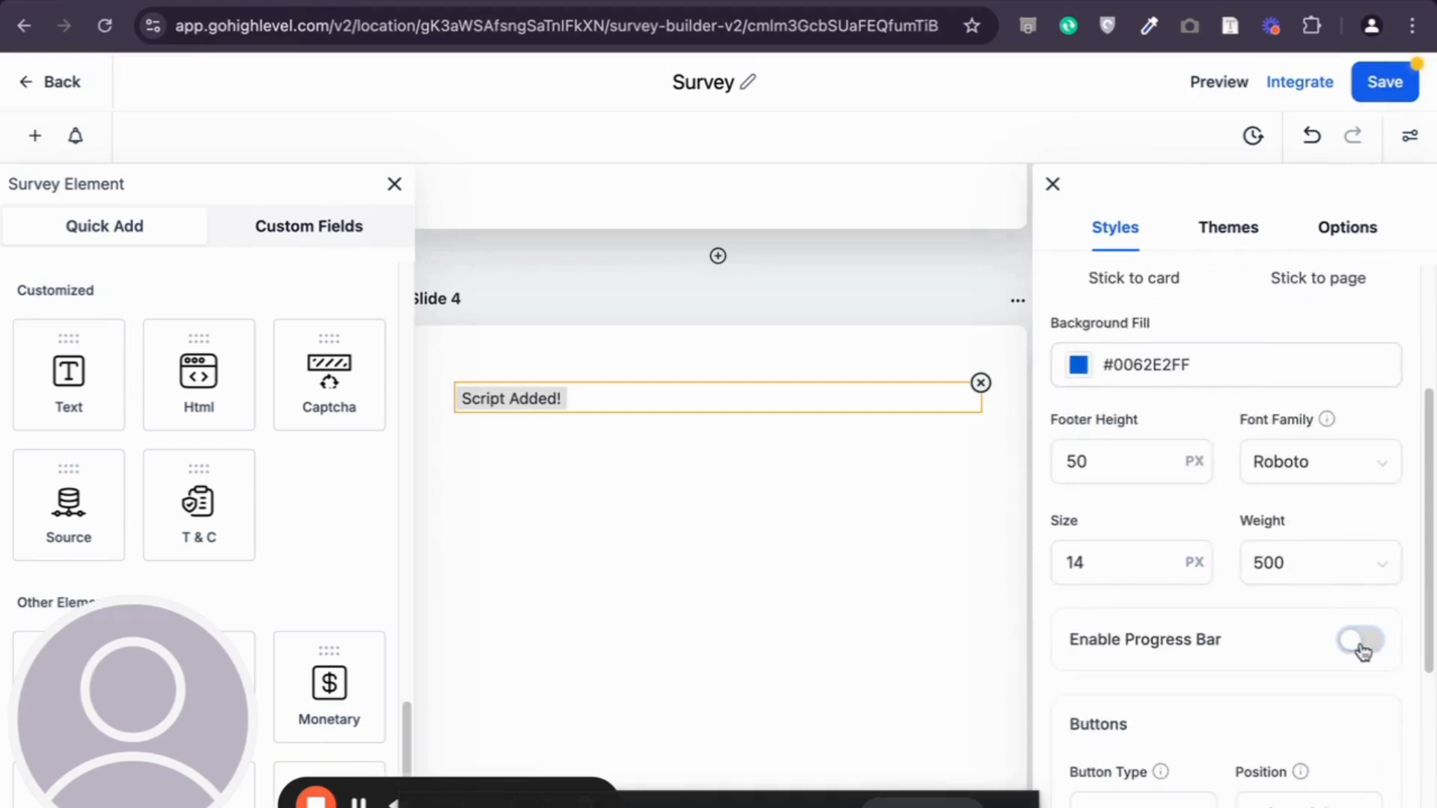
pyautogui.scroll(-4, 1363, 652)
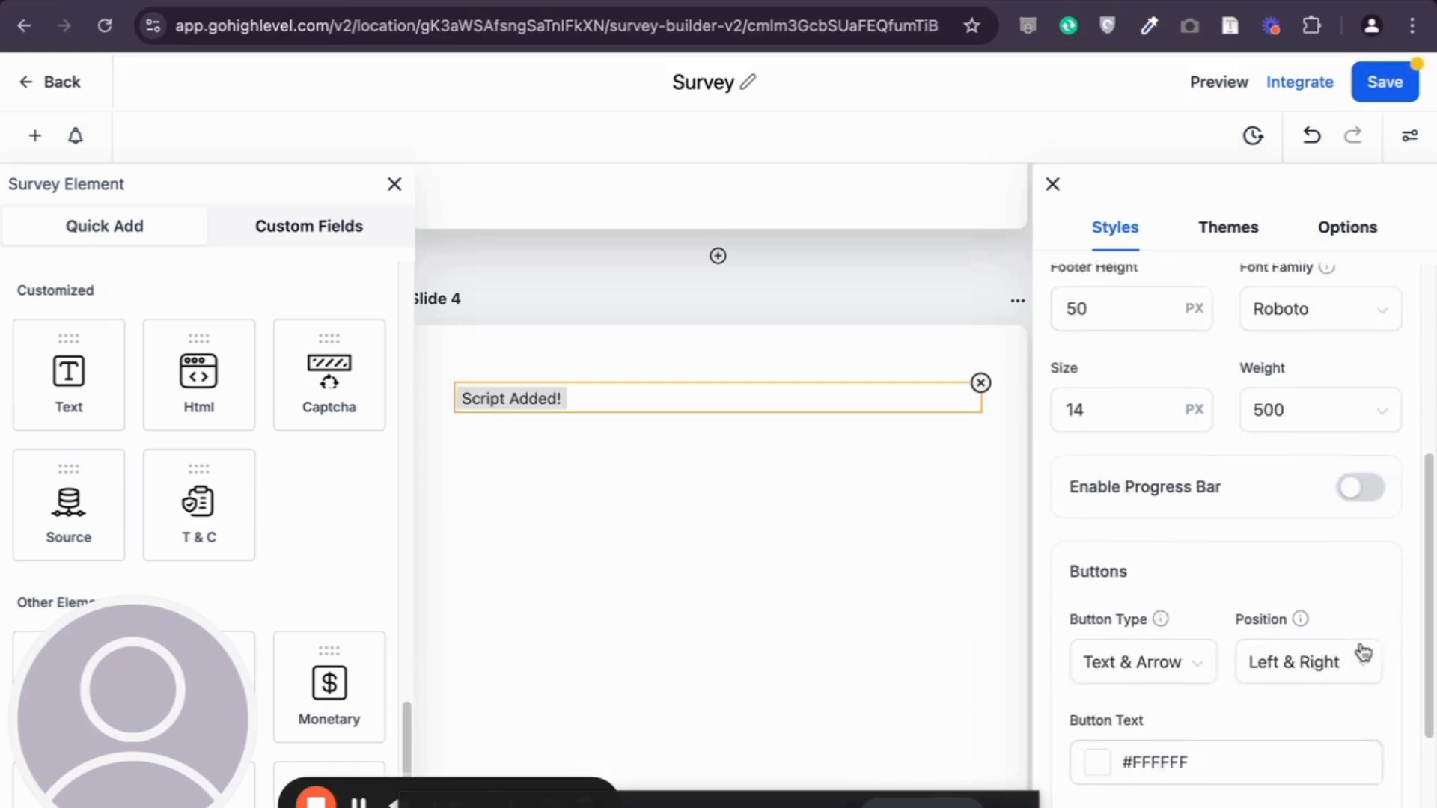
pyautogui.scroll(-1, 1360, 649)
pyautogui.scroll(3, 1360, 650)
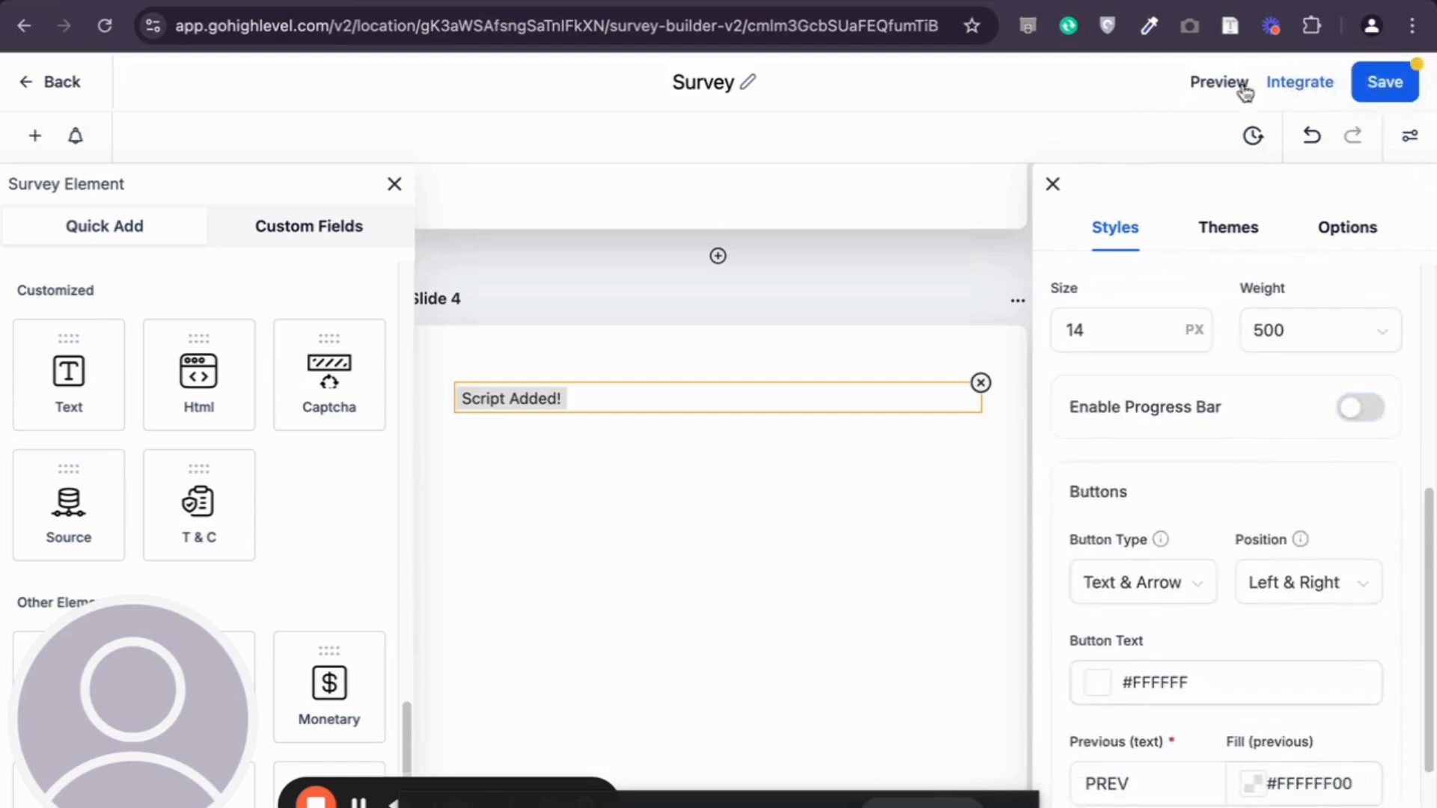
pyautogui.click(1380, 84)
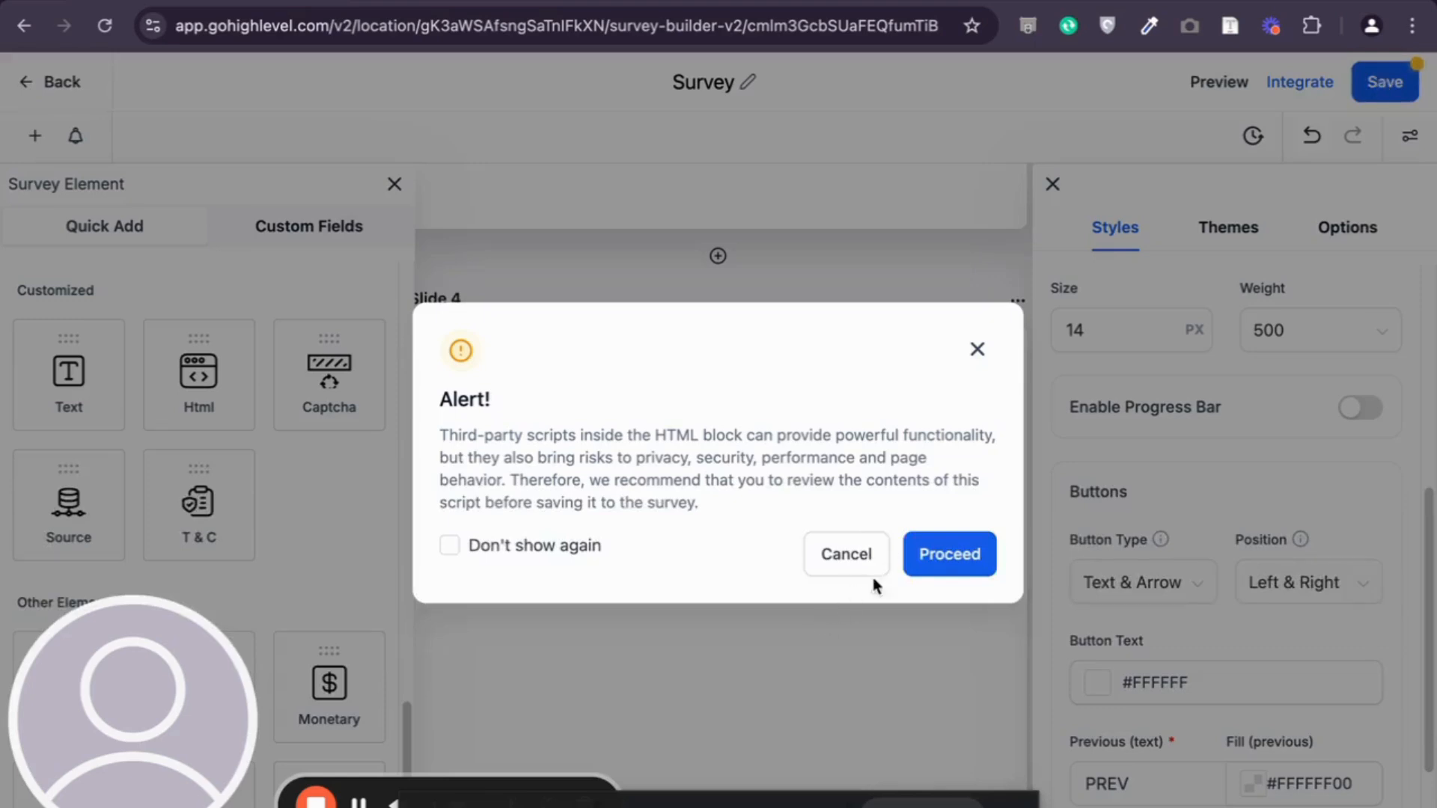
pyautogui.click(949, 557)
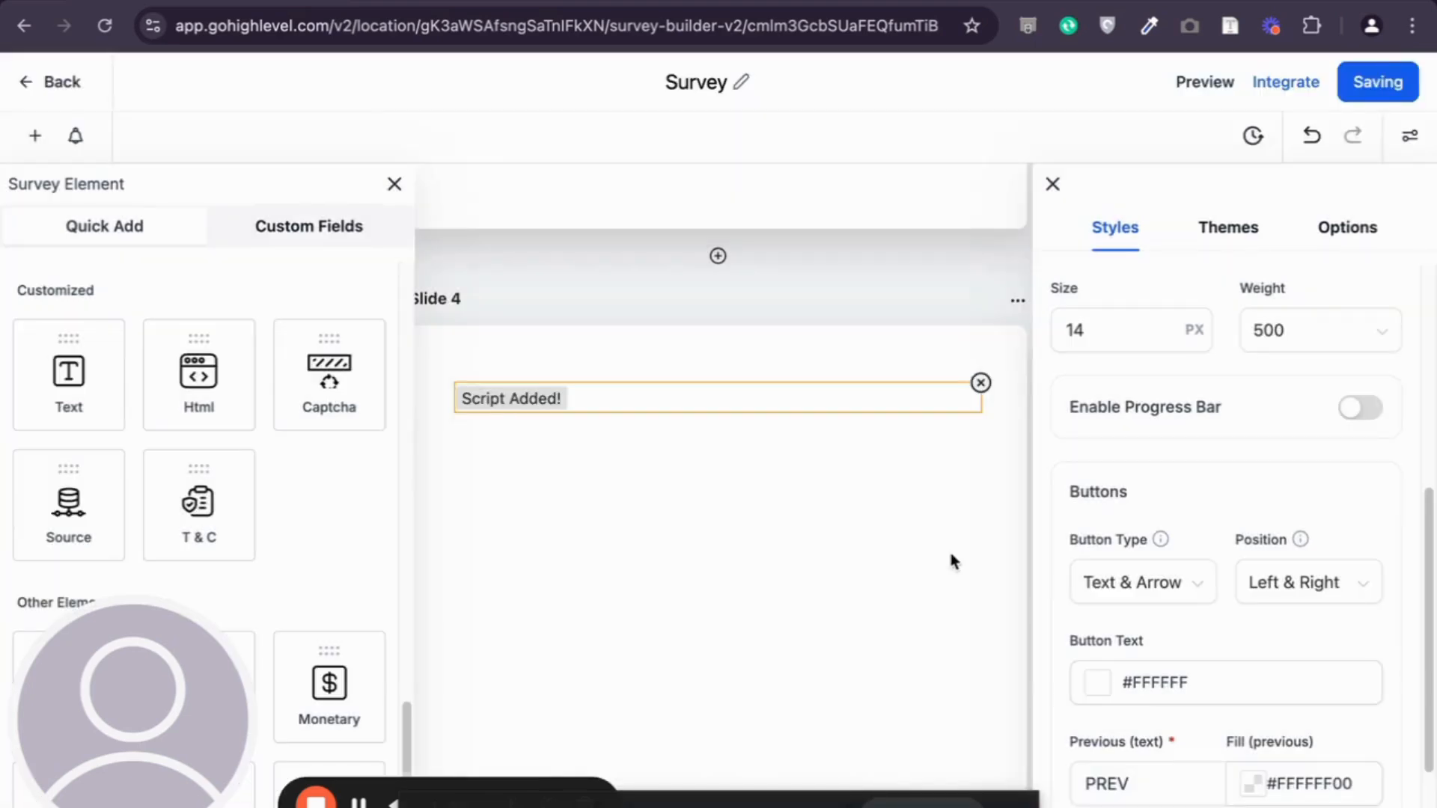
# Try to preview the survey and set the browser to always allow pop-ups and redirects from app.gohighlevel.com
pyautogui.click(1208, 86)
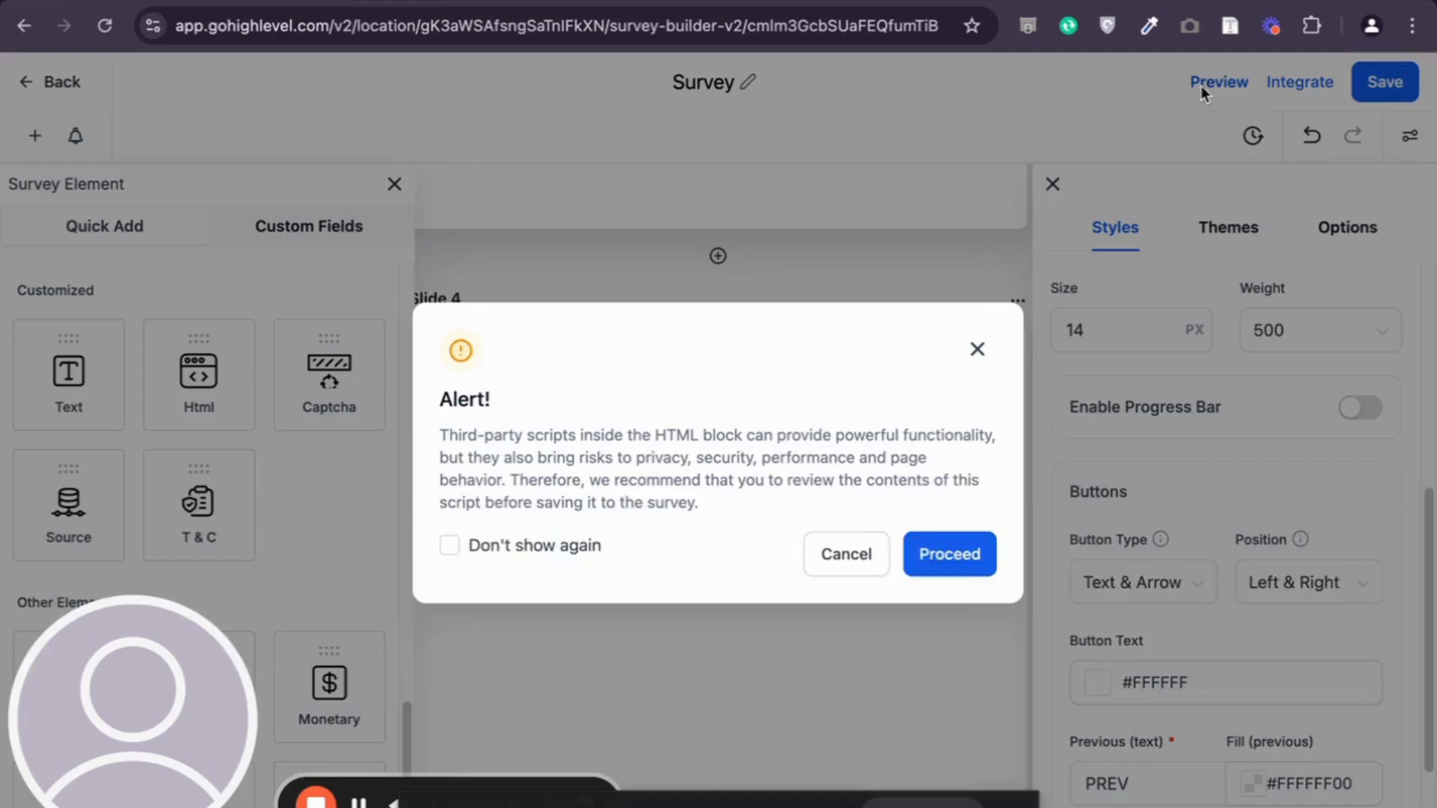
pyautogui.click(938, 563)
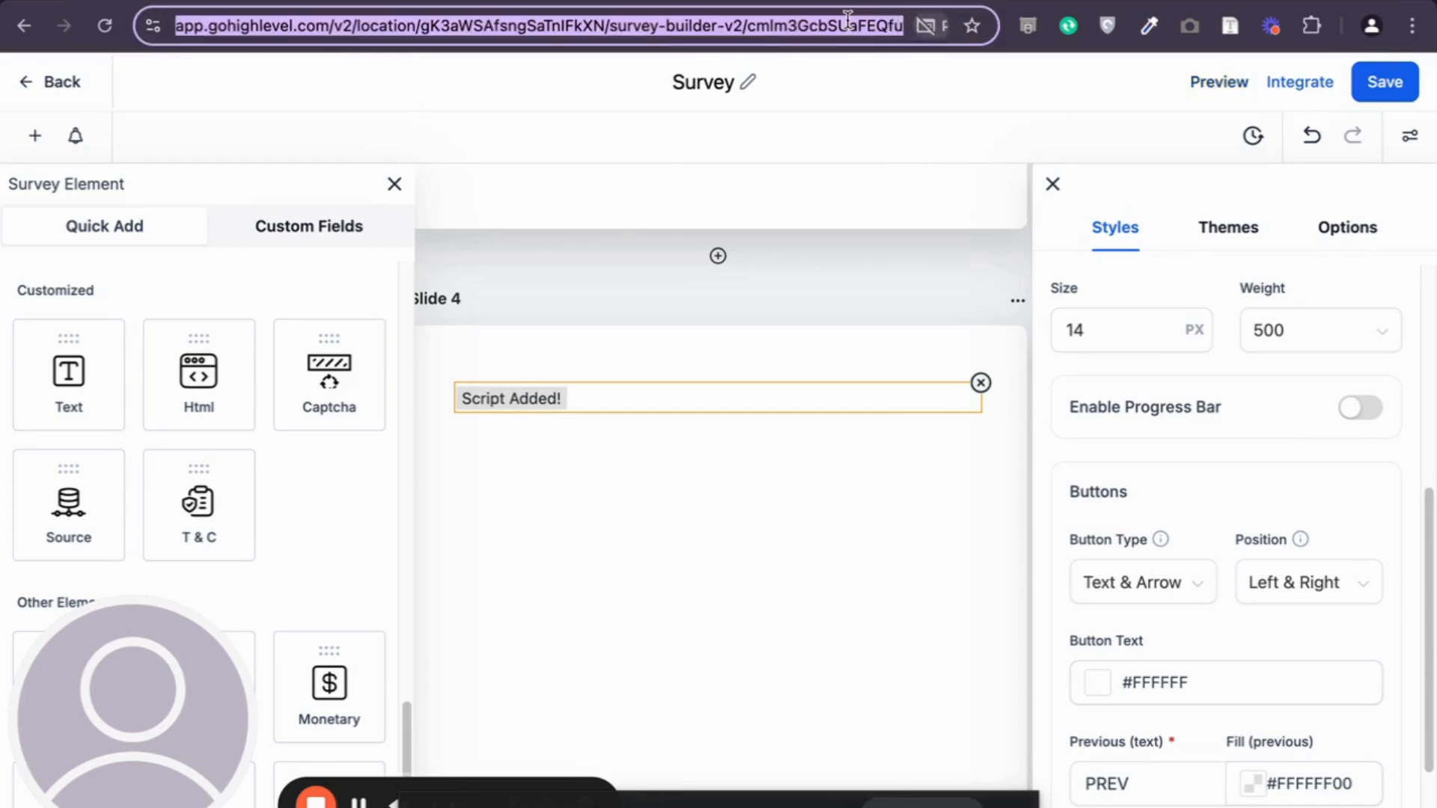
pyautogui.click(937, 26)
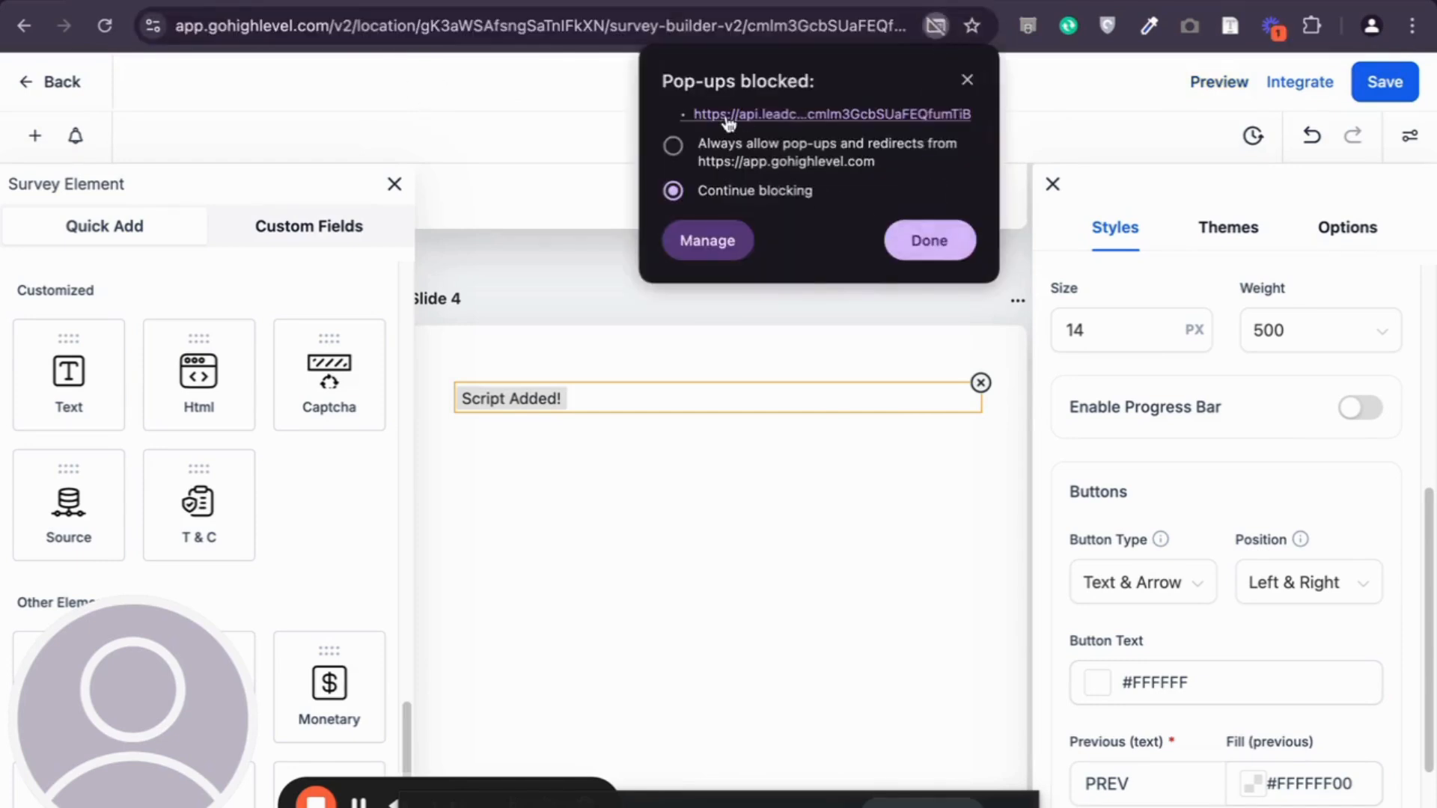
pyautogui.click(674, 145)
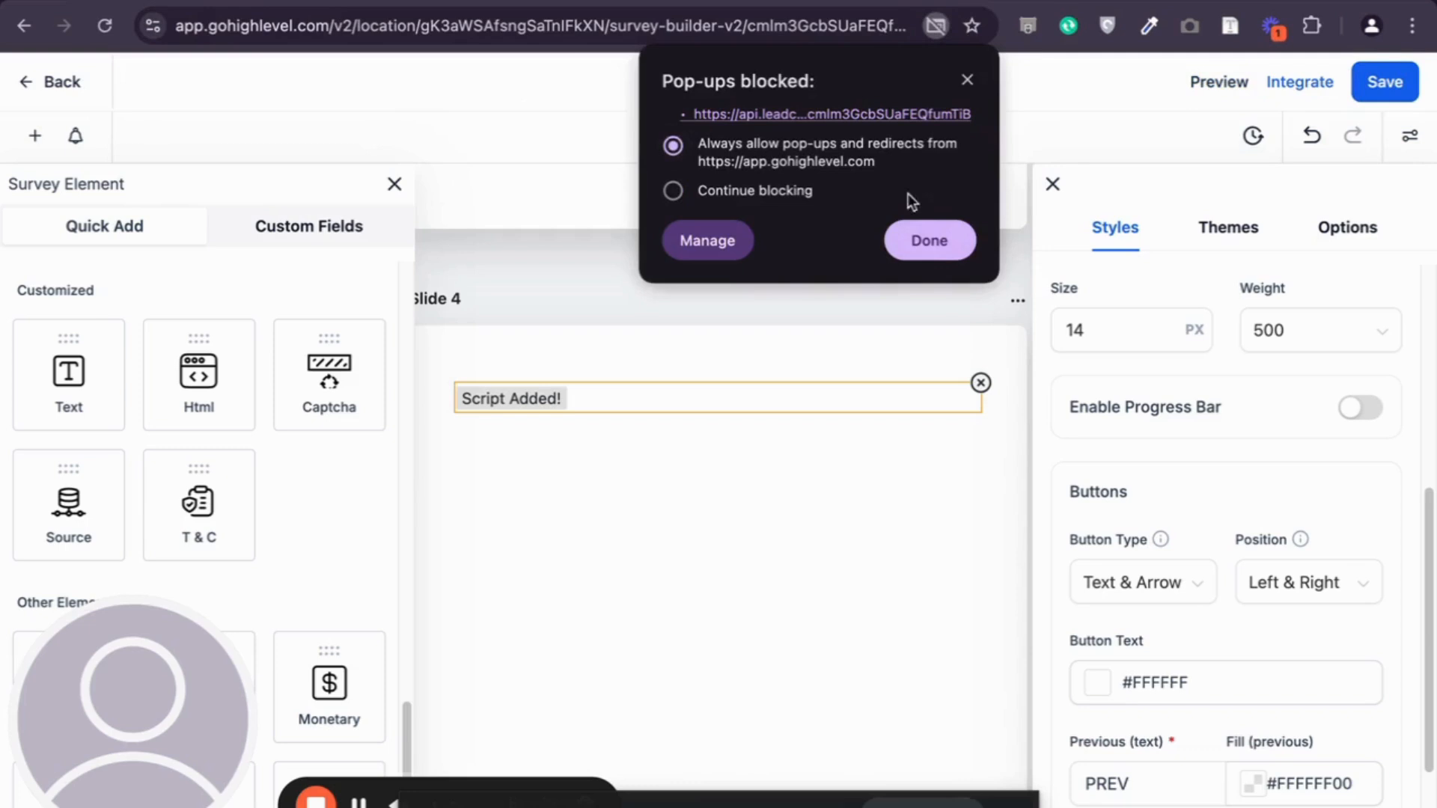
pyautogui.click(937, 254)
pyautogui.click(853, 282)
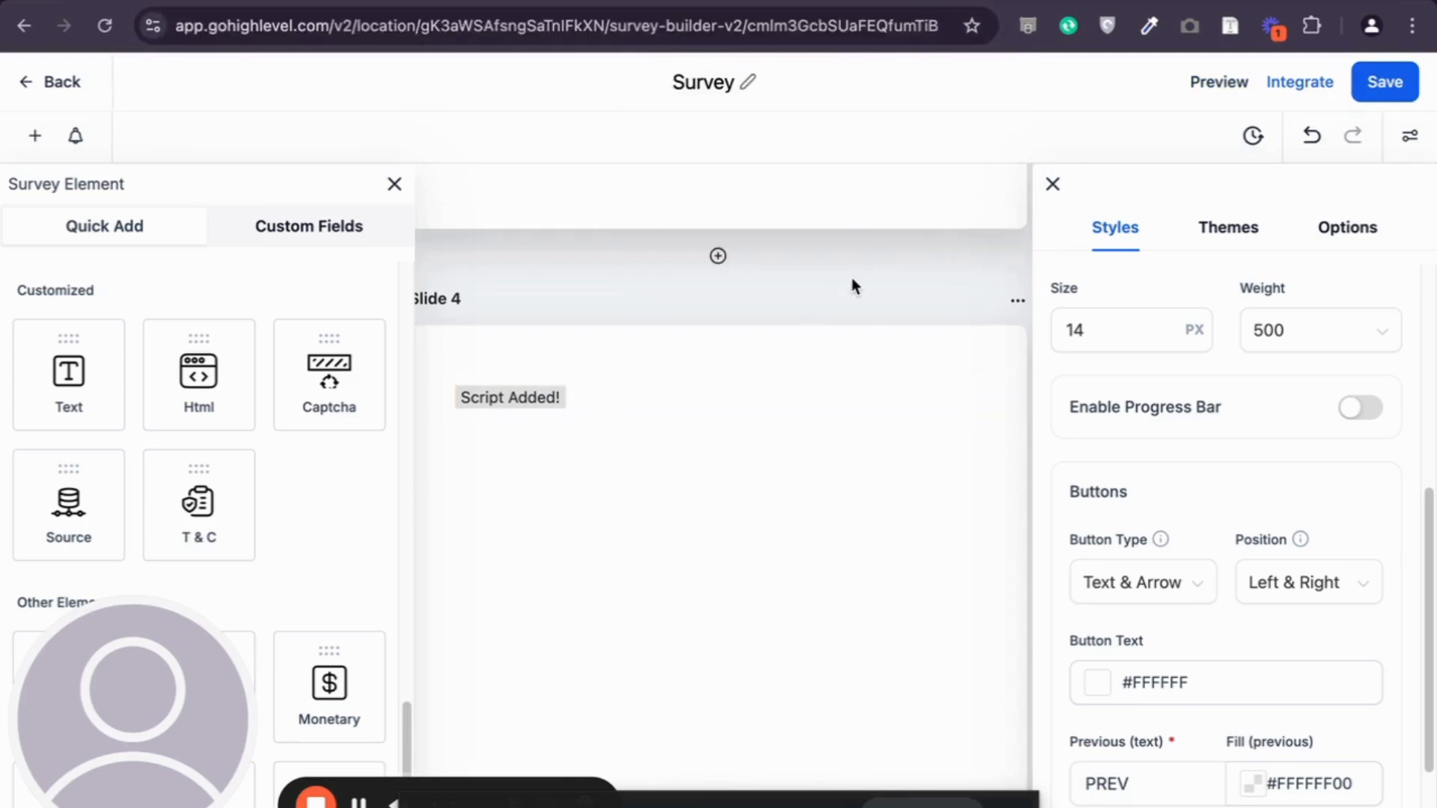
# Preview the survey with its percentage progress bar, accepting the script alert, and return to the builder
pyautogui.click(1206, 90)
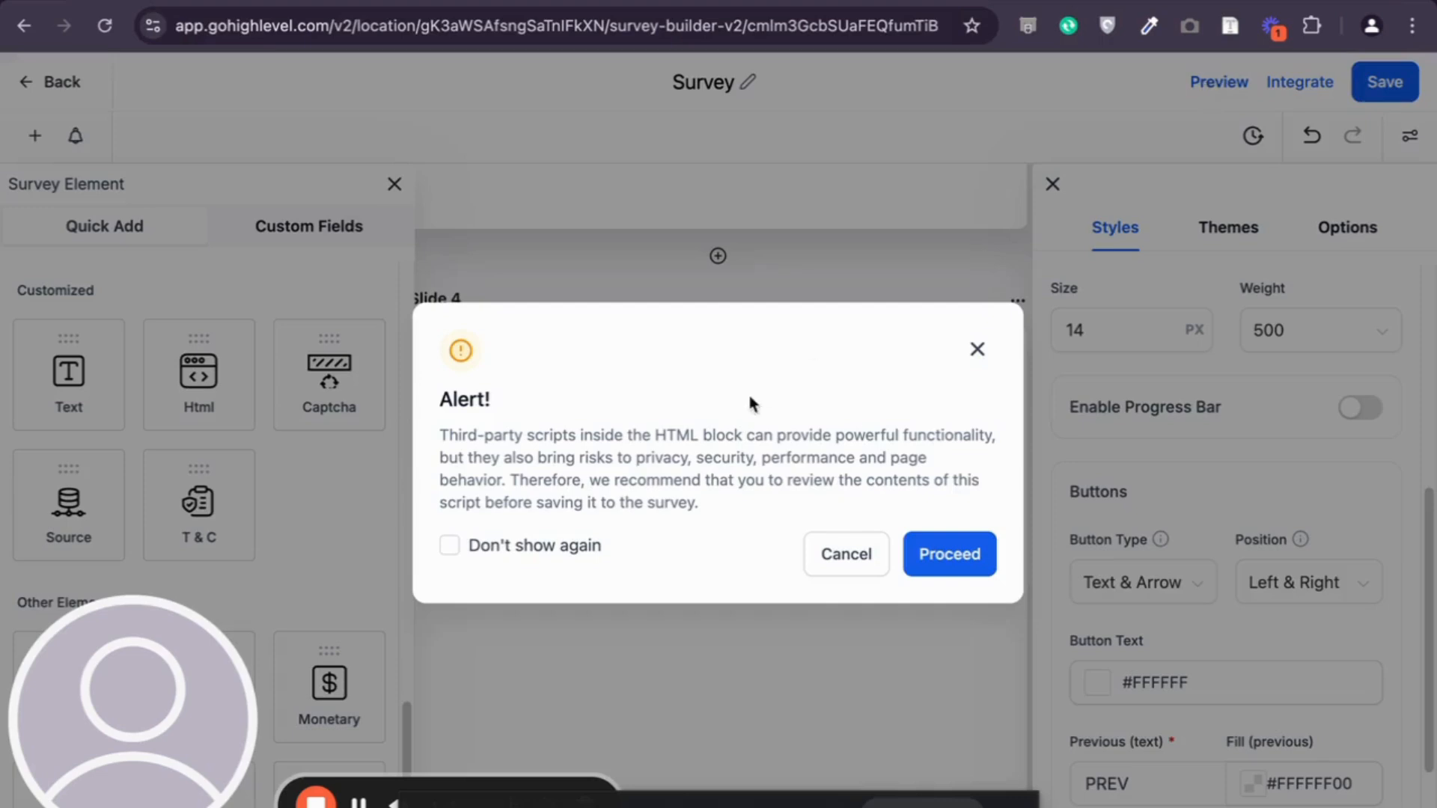
pyautogui.click(944, 553)
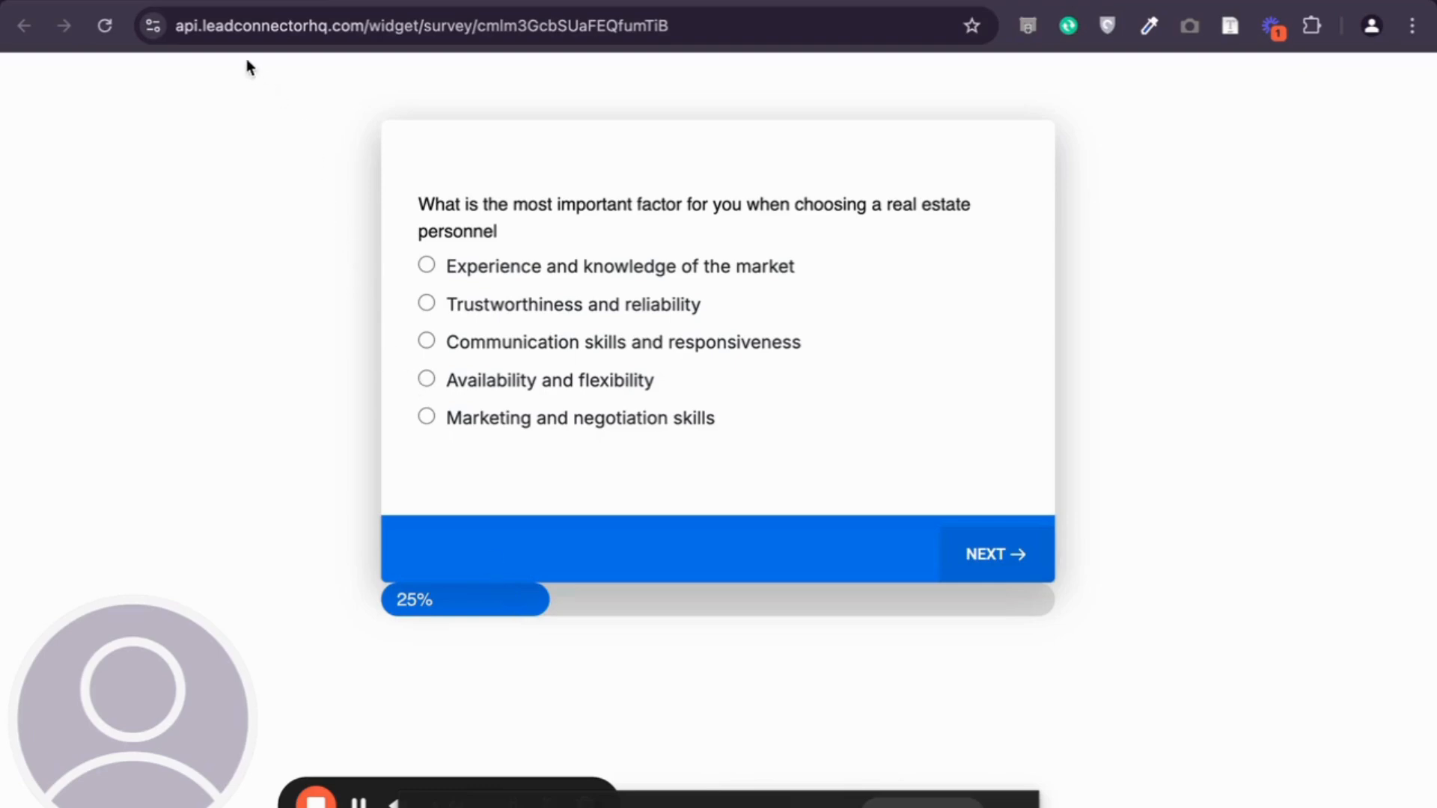
pyautogui.click(214, 3)
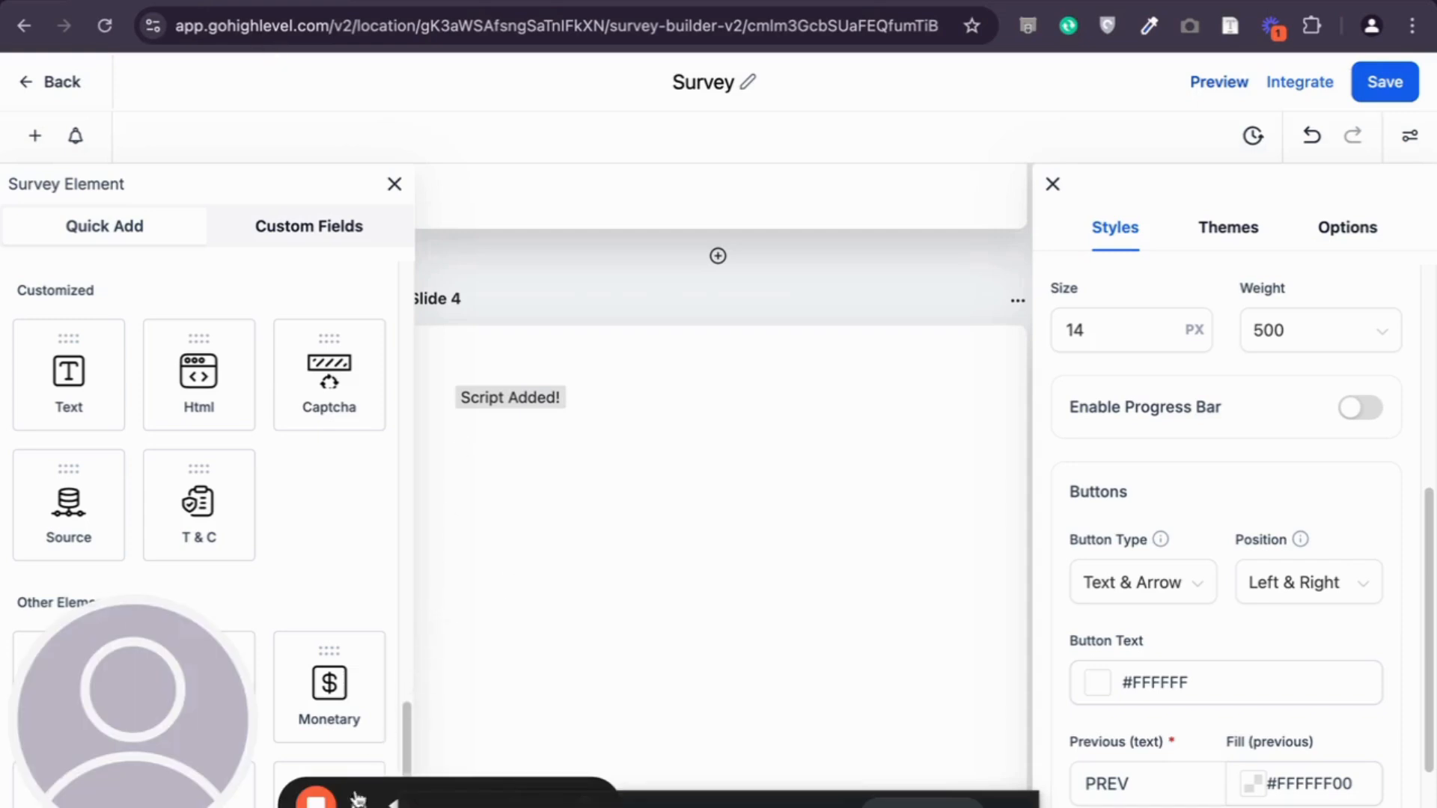
# Replace the code in Slide 4's Html element with the dotSurvey.js script and its root CSS, and save the survey
pyautogui.click(540, 397)
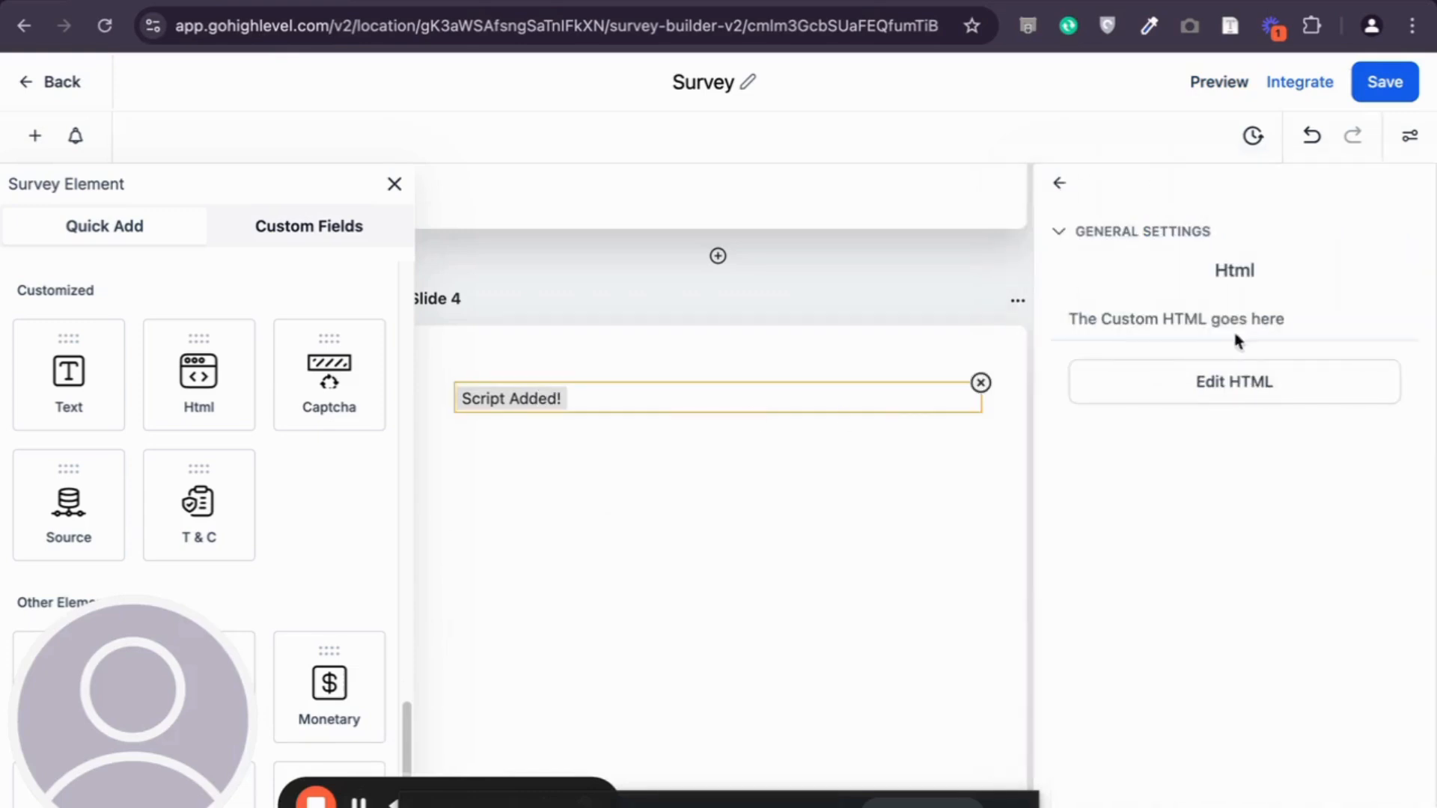
pyautogui.click(1228, 382)
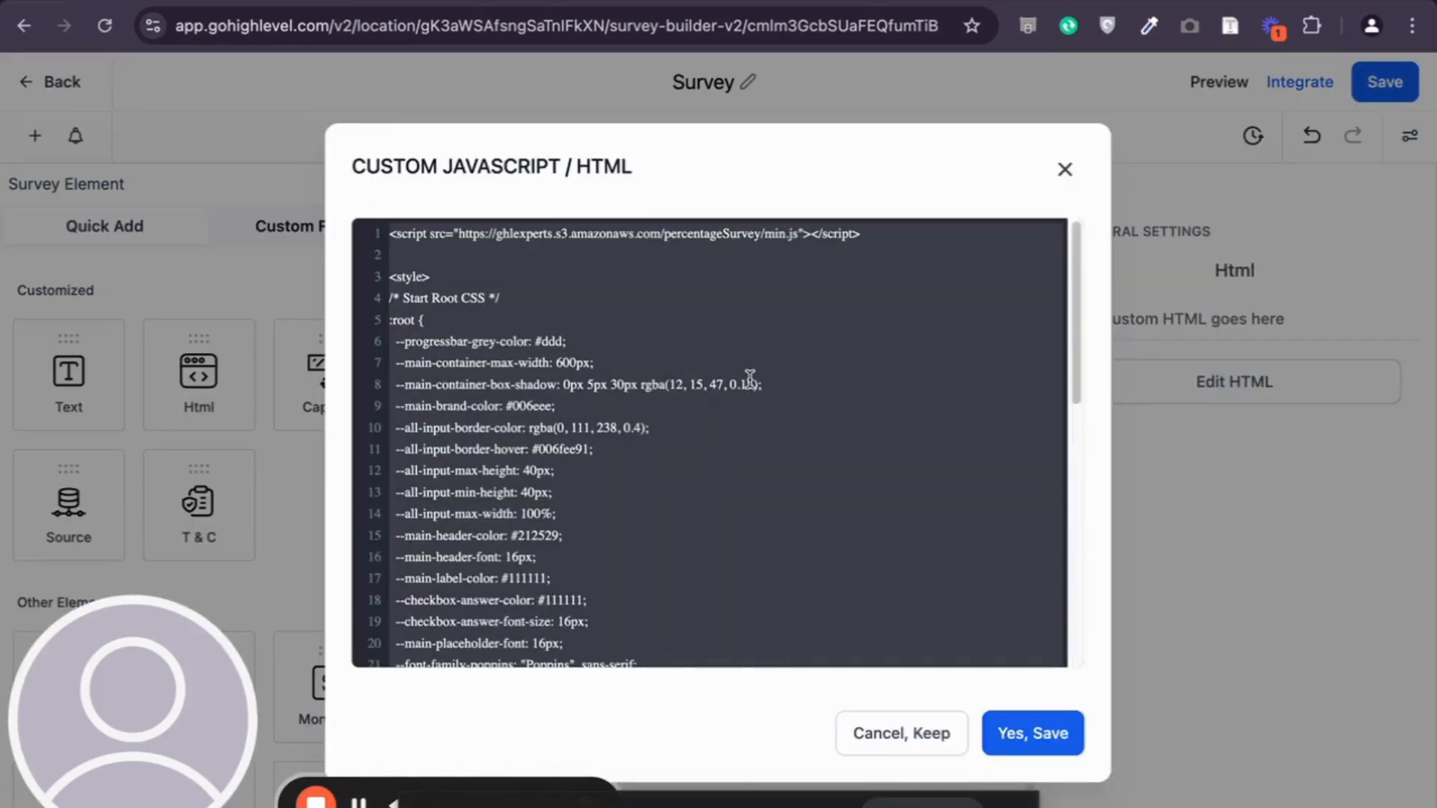
pyautogui.scroll(-15, 749, 378)
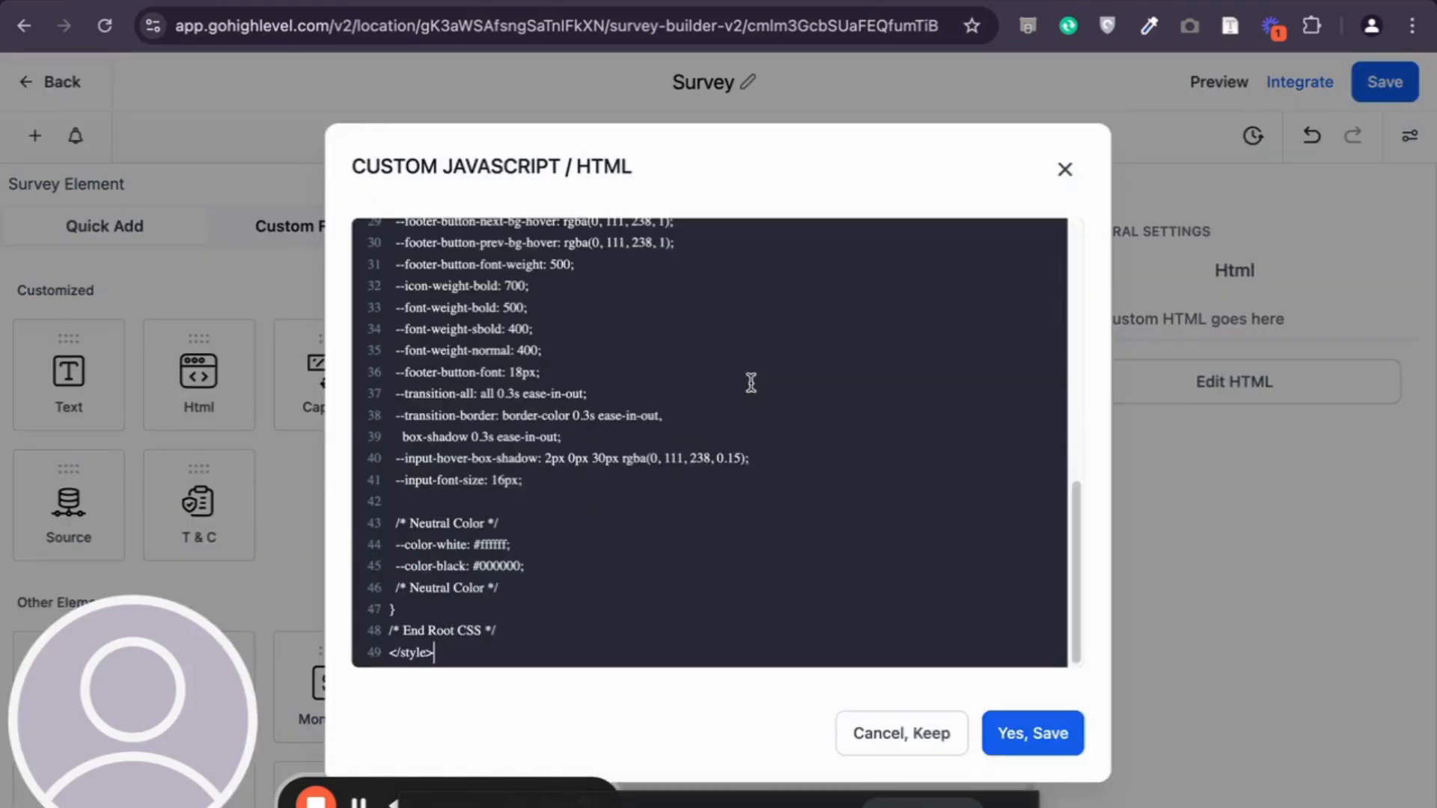
pyautogui.click(1046, 734)
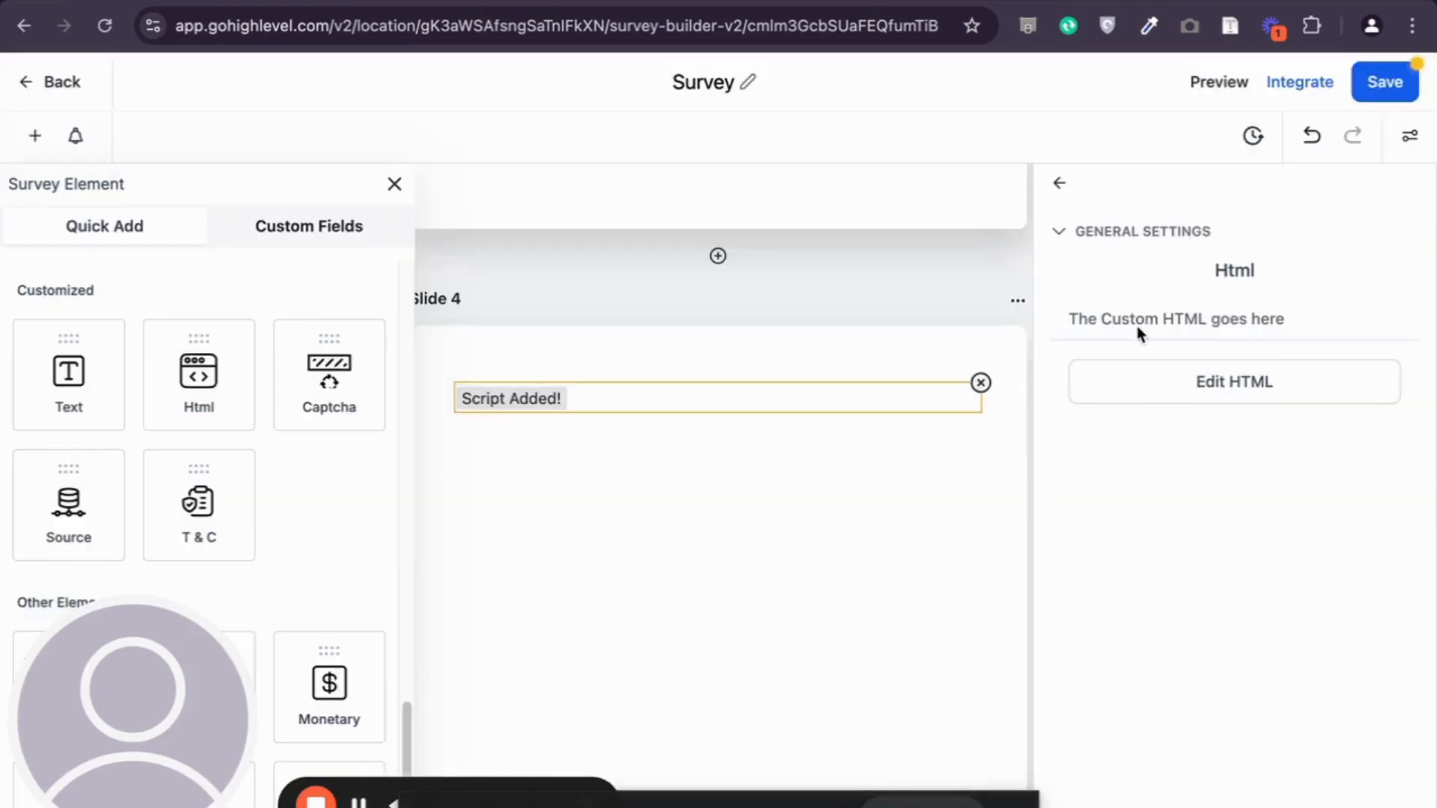
pyautogui.click(1384, 81)
pyautogui.click(961, 558)
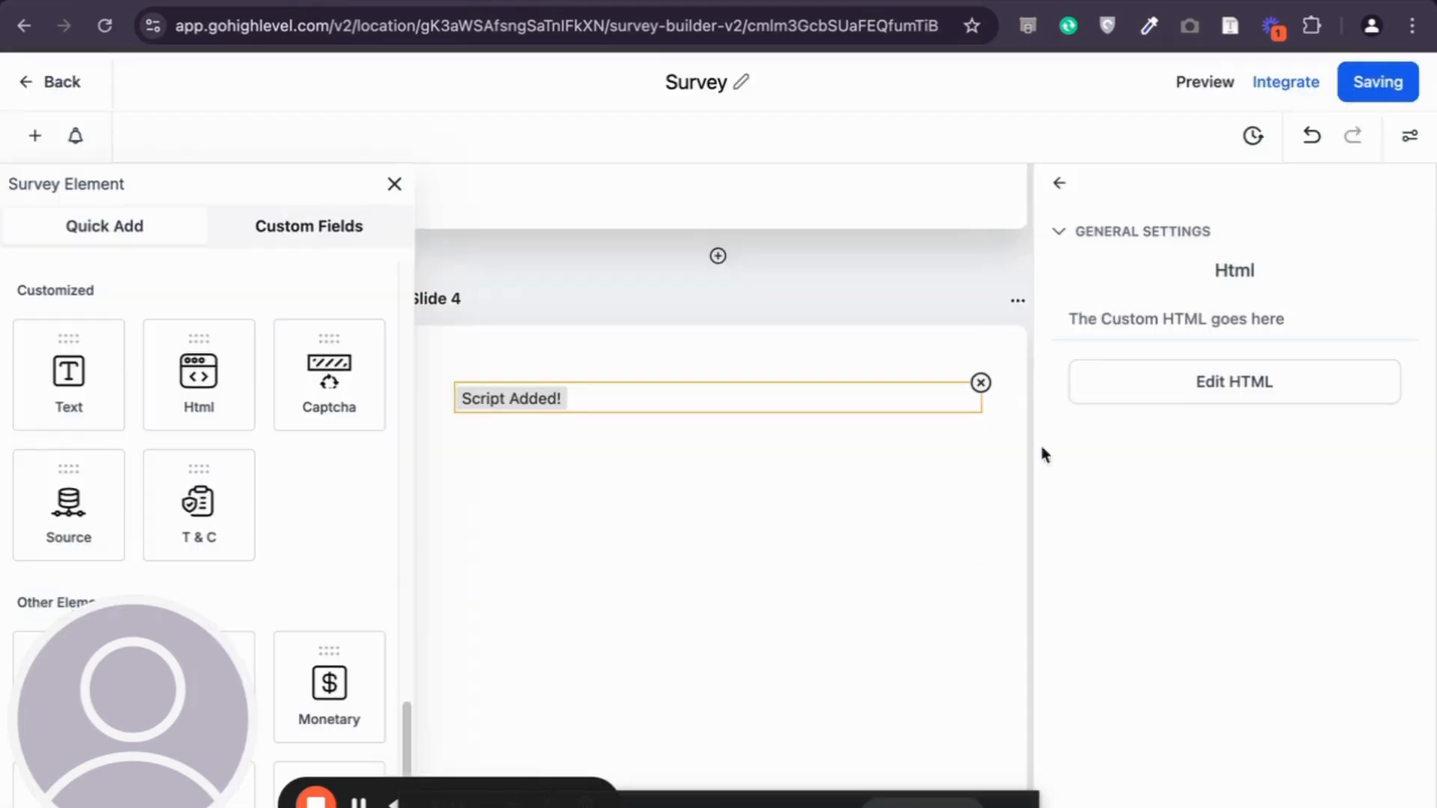
# Preview the survey with its dot progress bar, then close the preview
pyautogui.click(1207, 86)
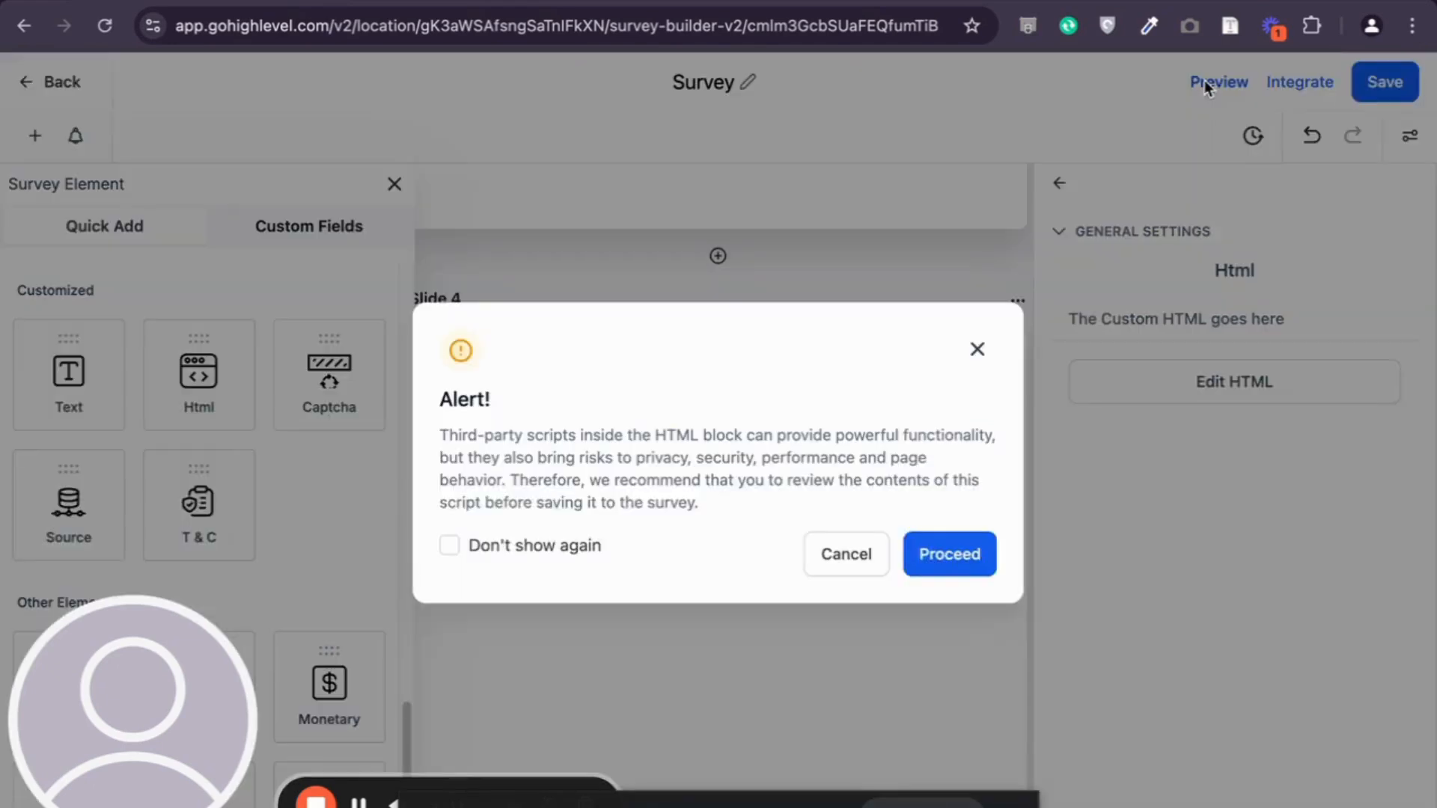
pyautogui.click(947, 560)
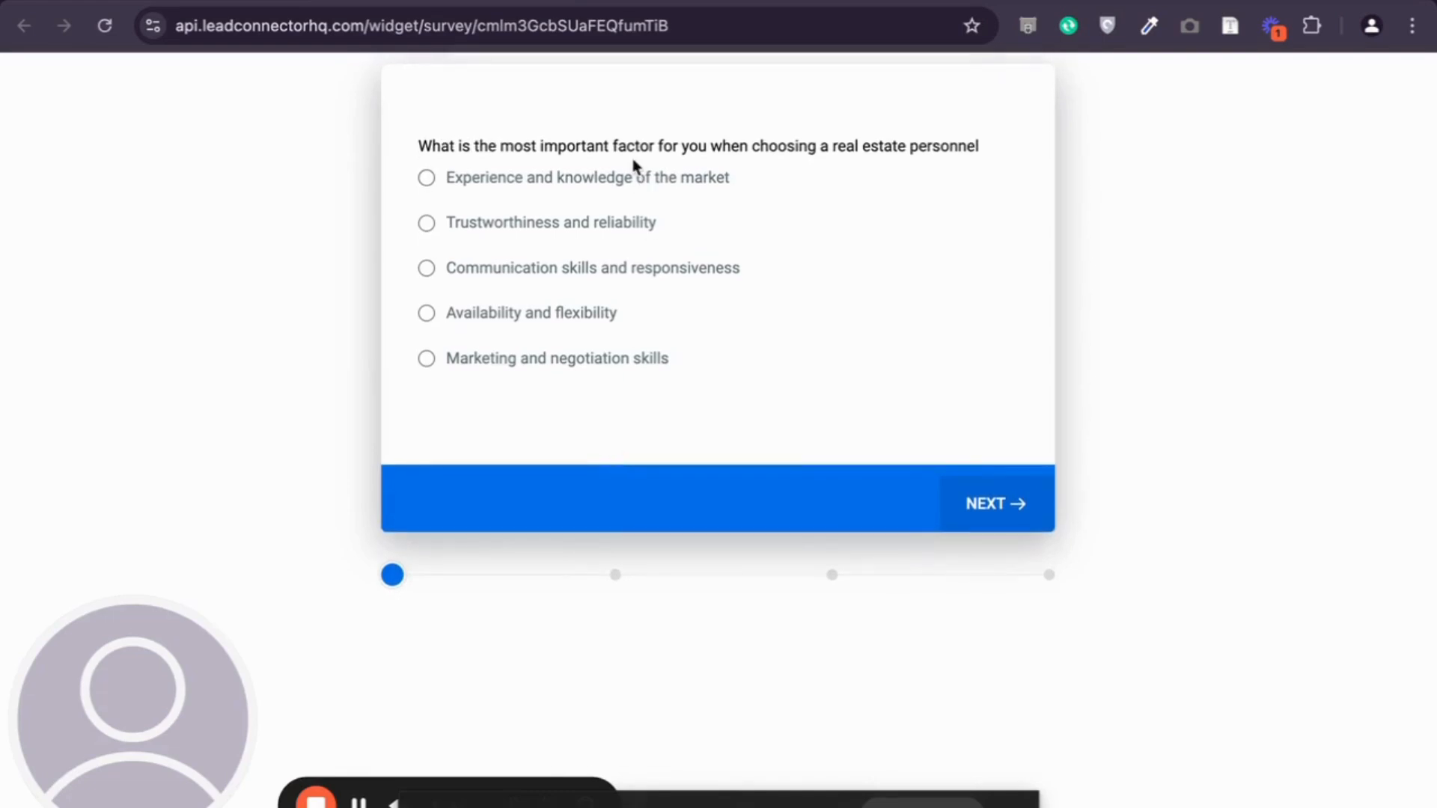
pyautogui.press('super+w')
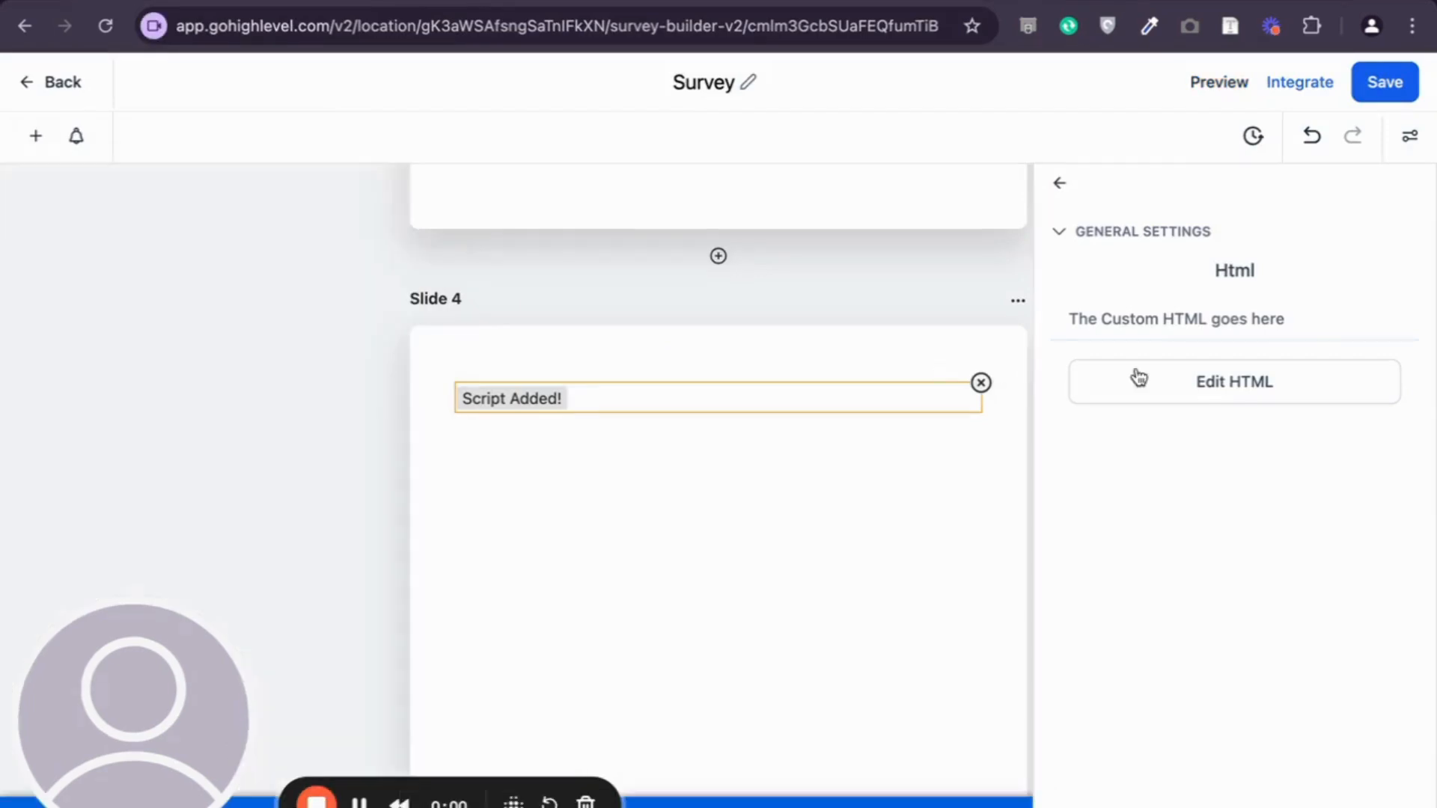
# Review the script and root CSS variables in Slide 4's Html element, then save the code as is
pyautogui.click(1135, 376)
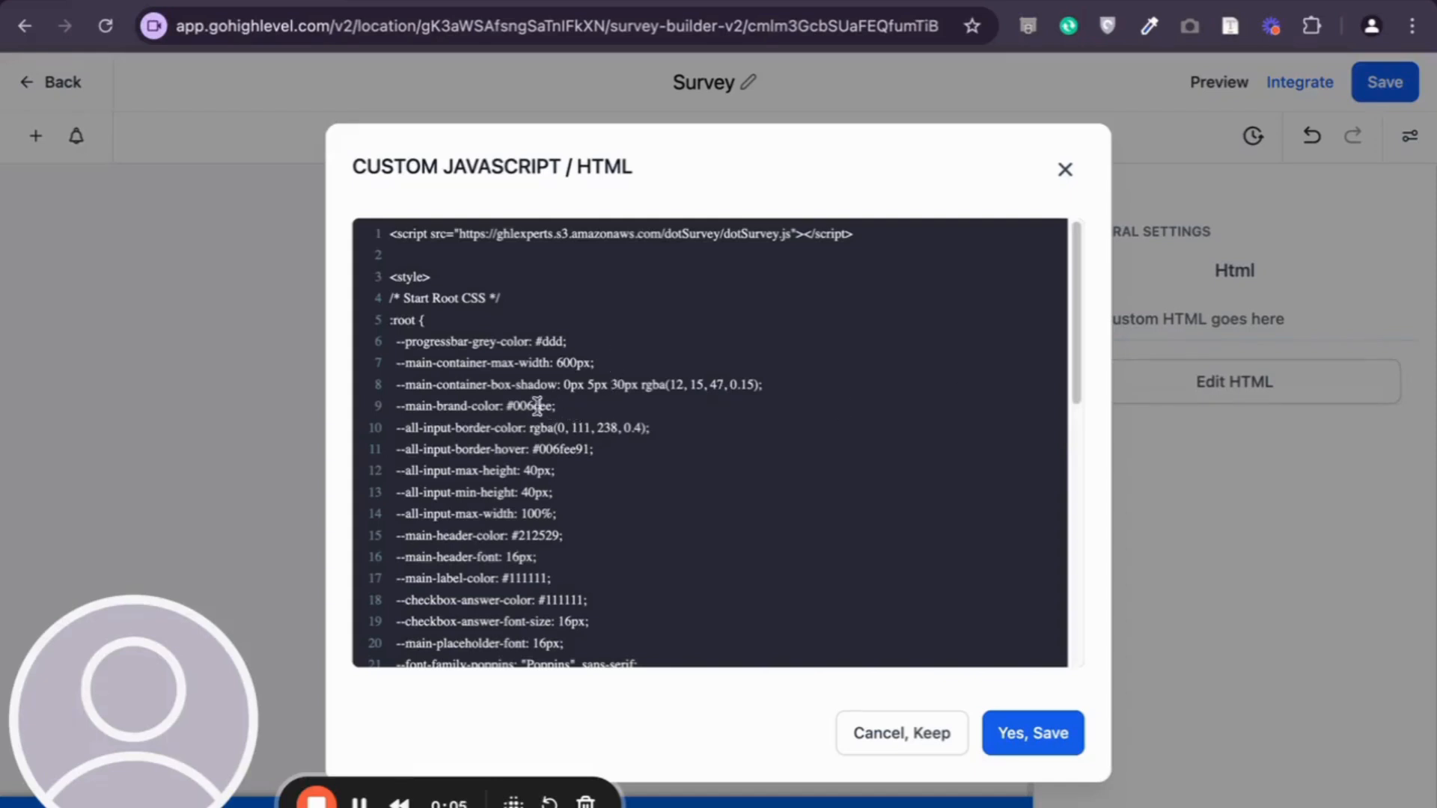
pyautogui.scroll(-3, 580, 484)
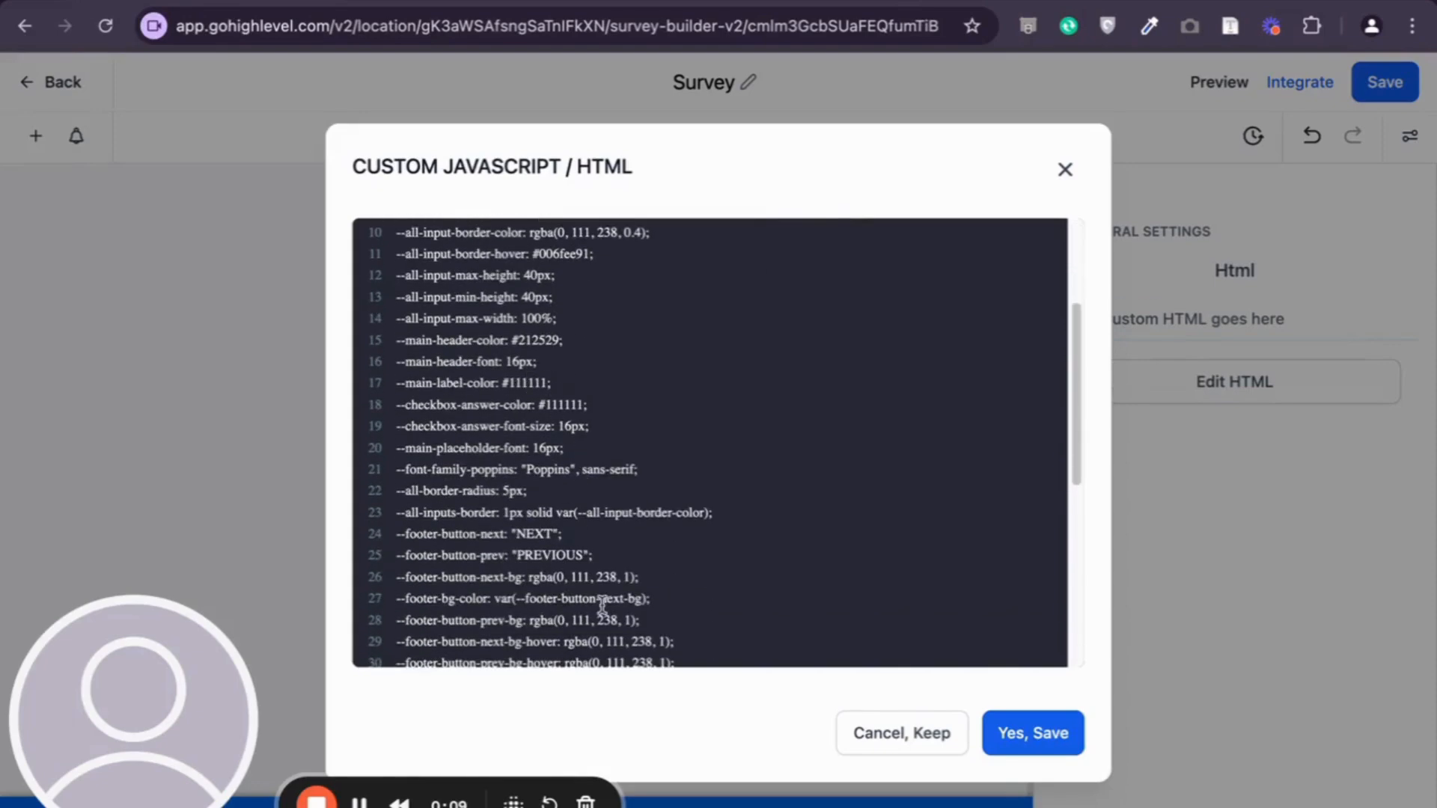
pyautogui.scroll(-6, 602, 607)
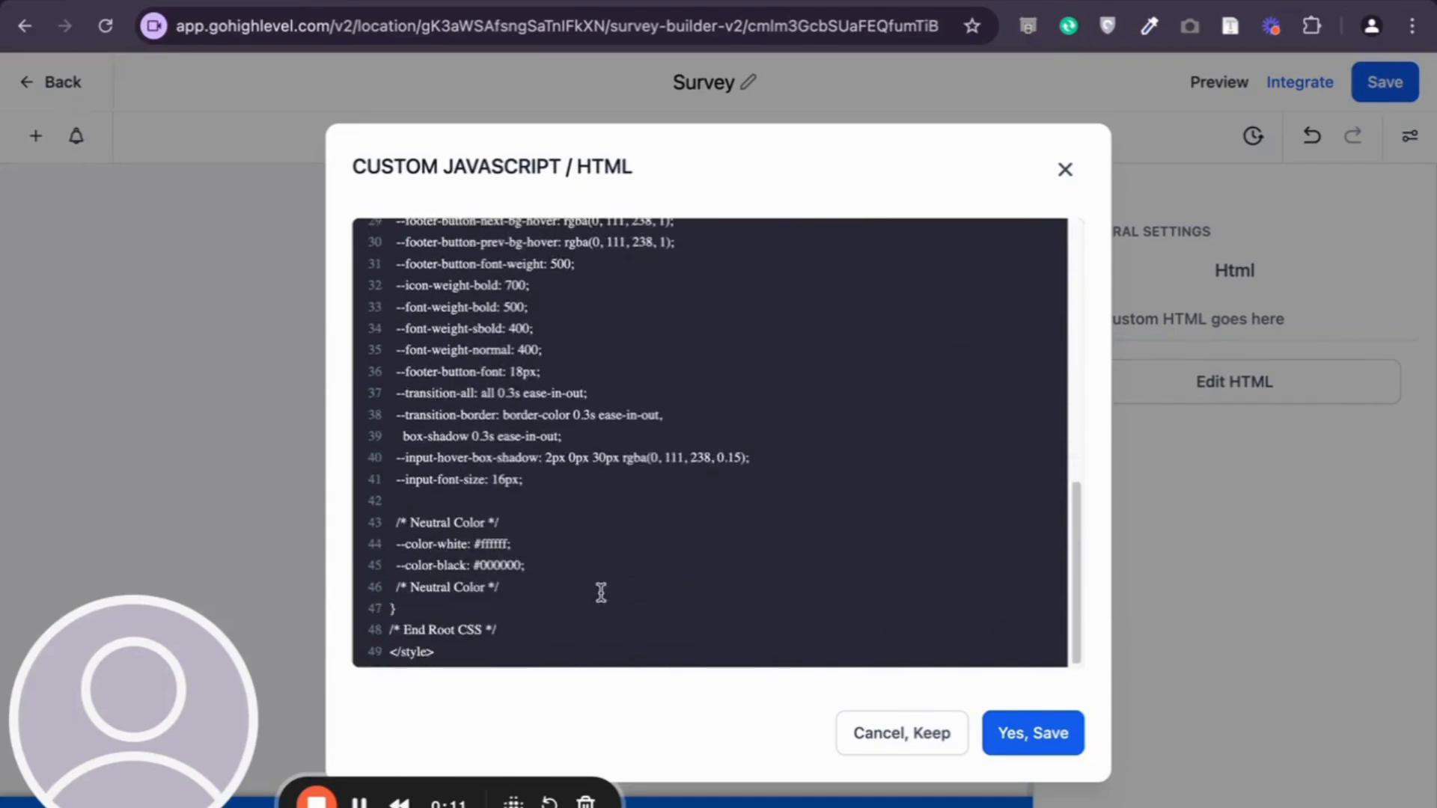
pyautogui.scroll(9, 601, 592)
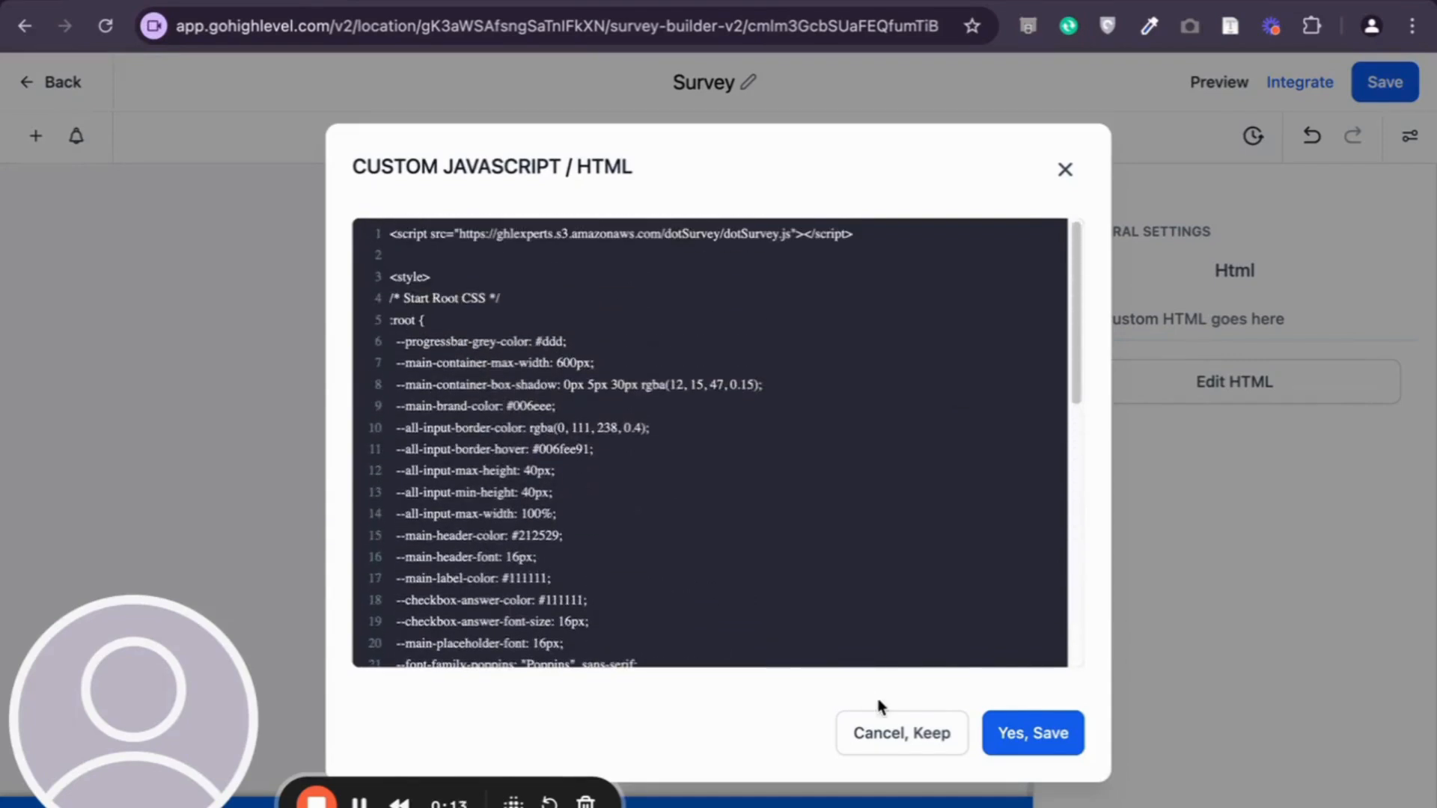
pyautogui.click(1037, 732)
pyautogui.scroll(4, 988, 478)
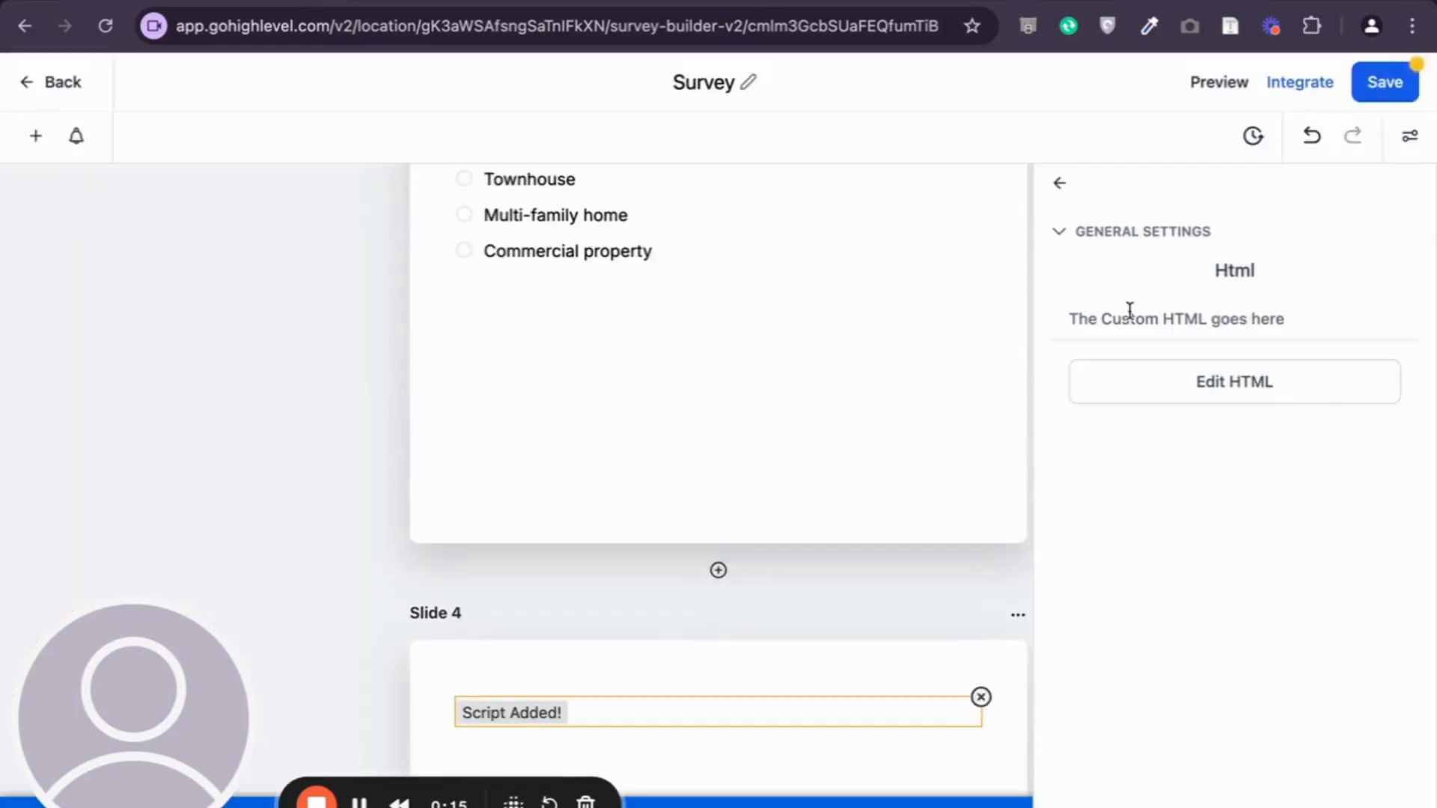
# Examine the survey's Colors & Background style settings, including the font color, input background, background image and header image options
pyautogui.click(1060, 184)
pyautogui.click(1409, 136)
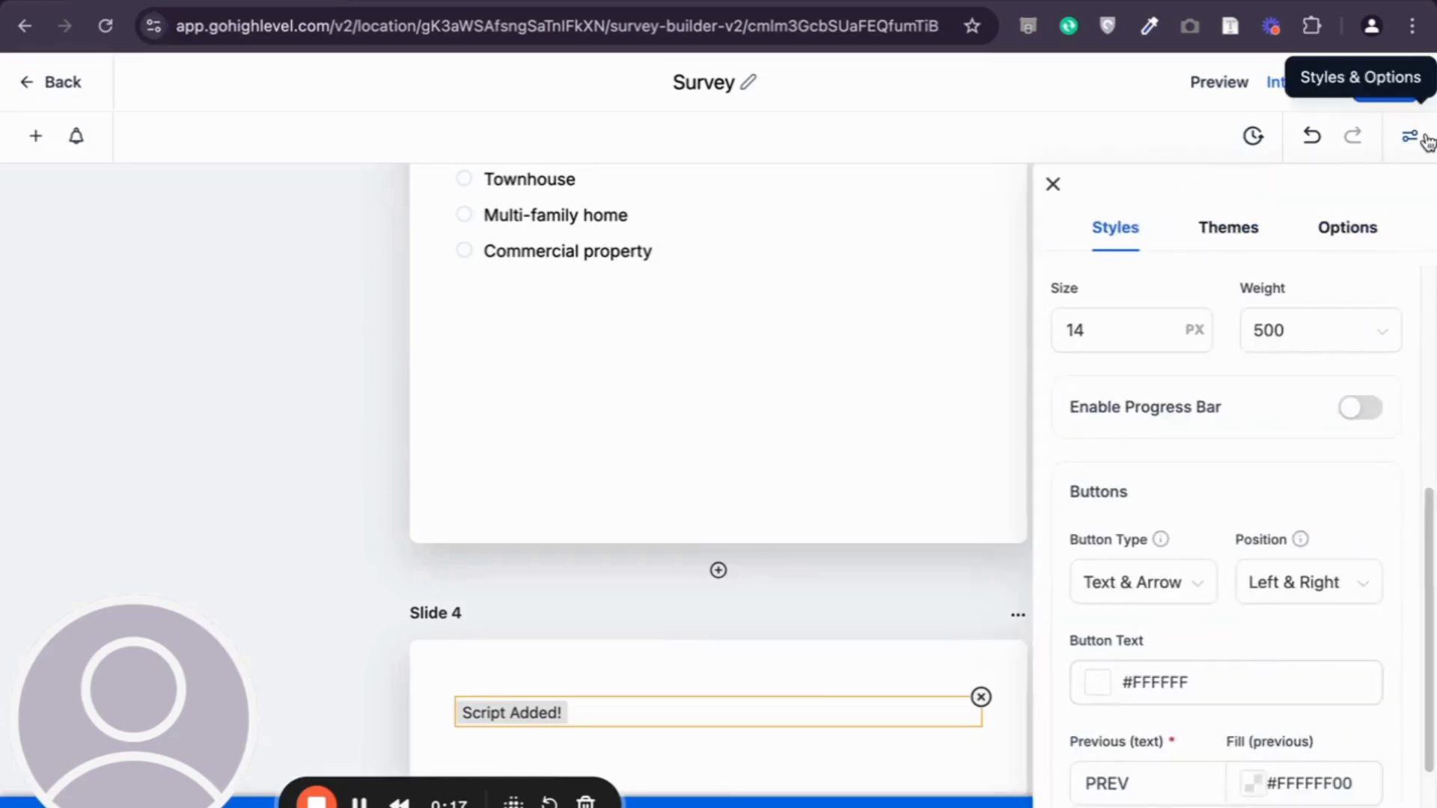
pyautogui.click(1424, 137)
pyautogui.click(1424, 138)
pyautogui.scroll(-2, 1335, 452)
pyautogui.scroll(-5, 1335, 453)
pyautogui.click(1152, 712)
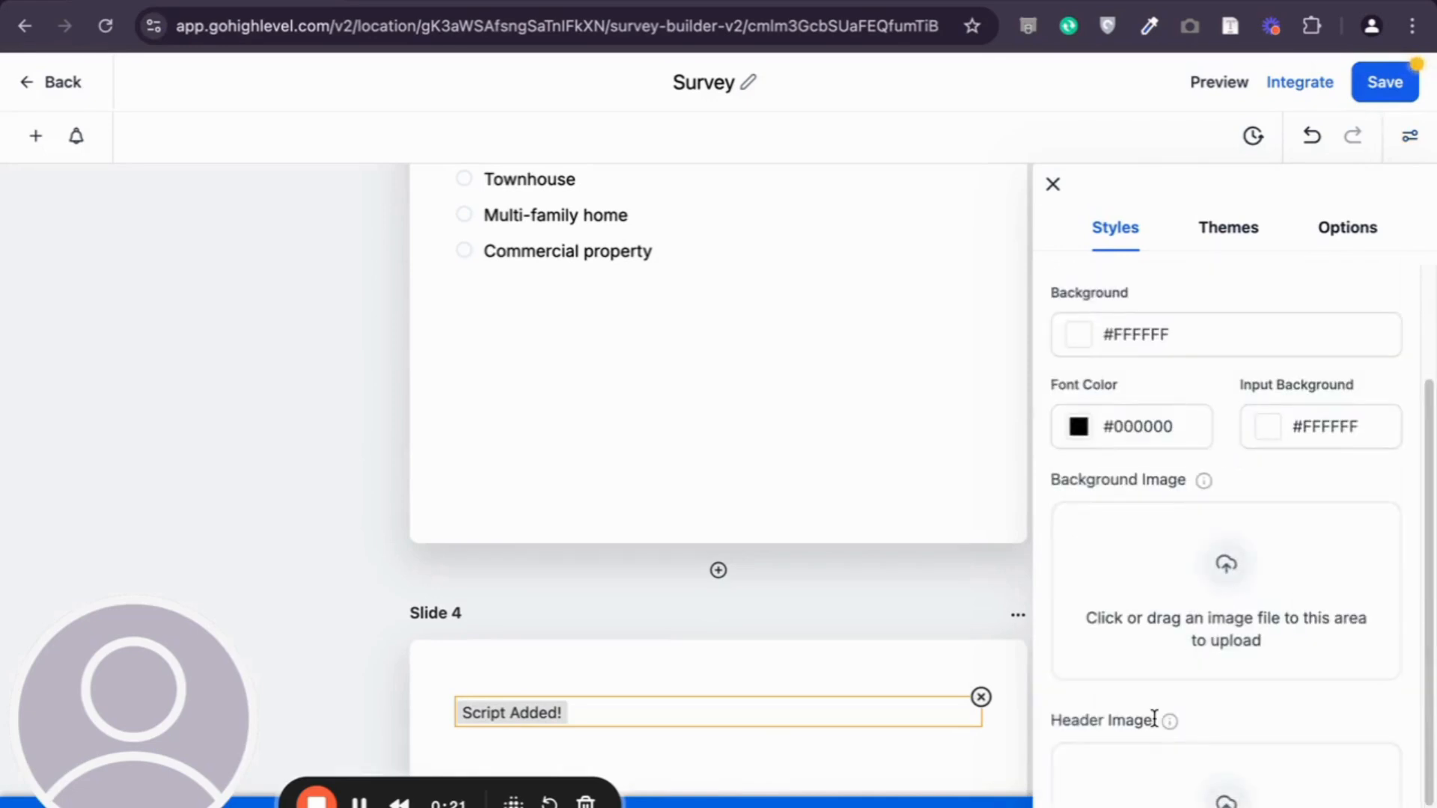
pyautogui.scroll(1, 1169, 383)
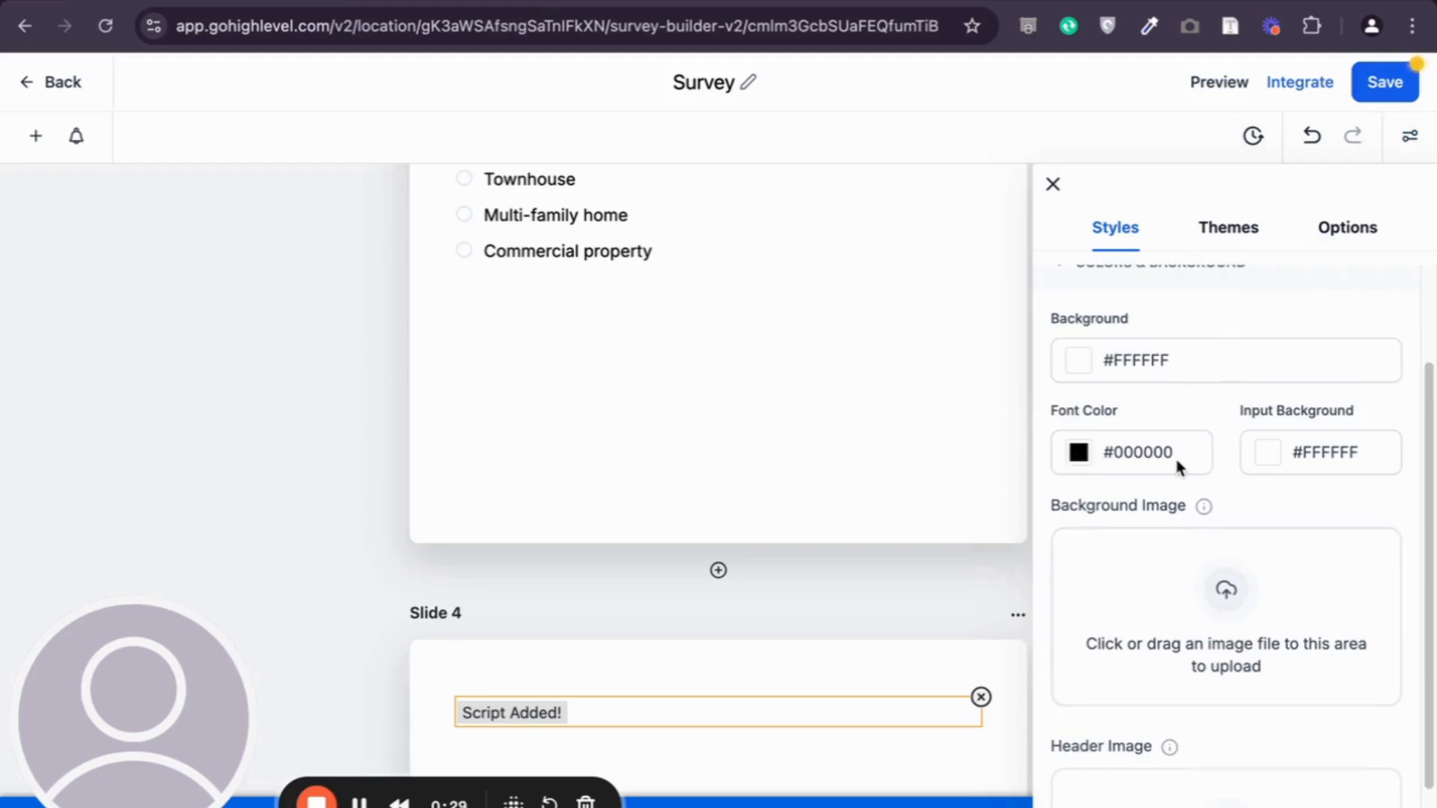
pyautogui.scroll(-1, 1142, 656)
pyautogui.scroll(-5, 1143, 656)
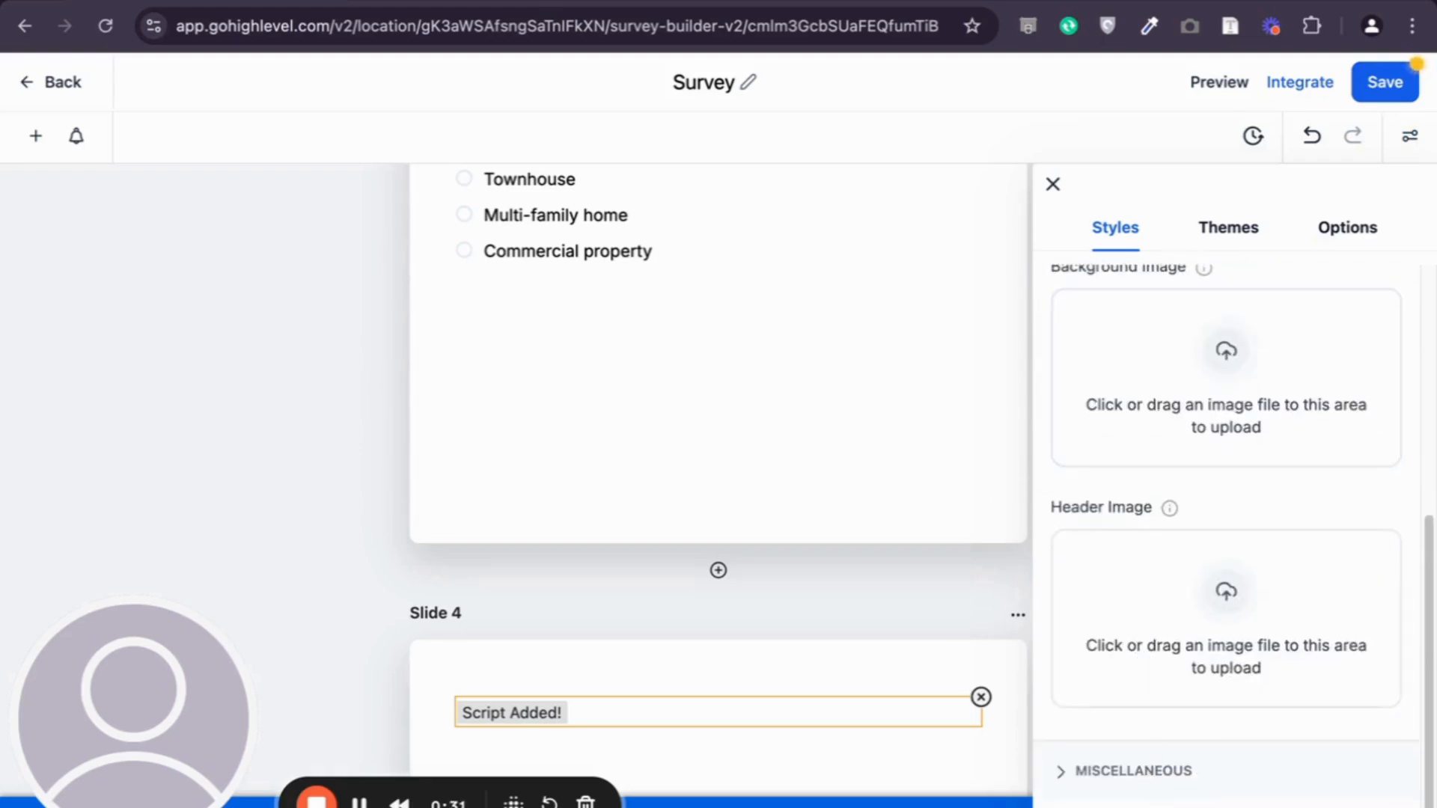
# Examine the miscellaneous style settings for the survey, input field, label, short label, placeholder and custom CSS, then return to the main styles
pyautogui.click(1197, 771)
pyautogui.scroll(-5, 1219, 626)
pyautogui.scroll(-1, 1222, 632)
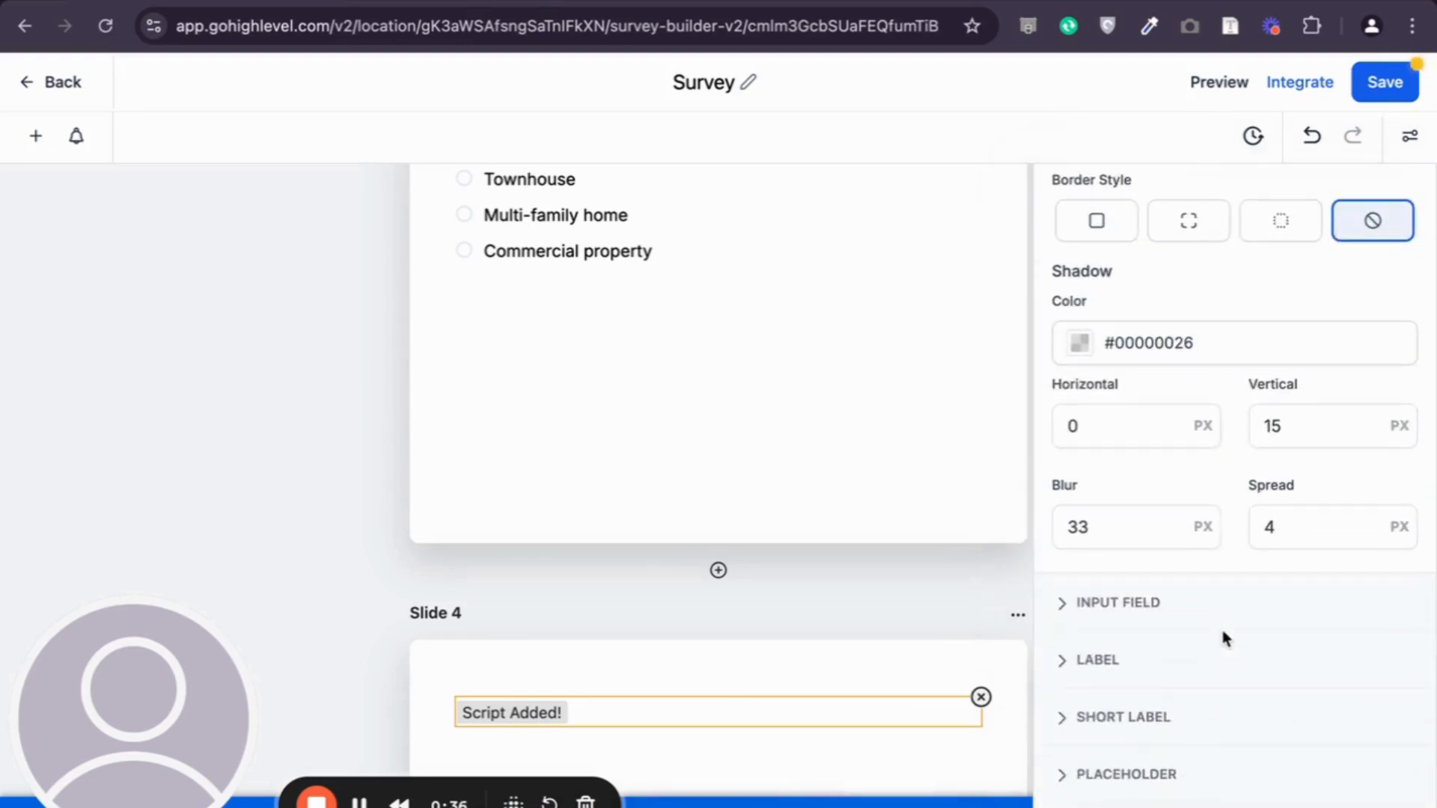
pyautogui.click(1136, 603)
pyautogui.scroll(3, 1182, 434)
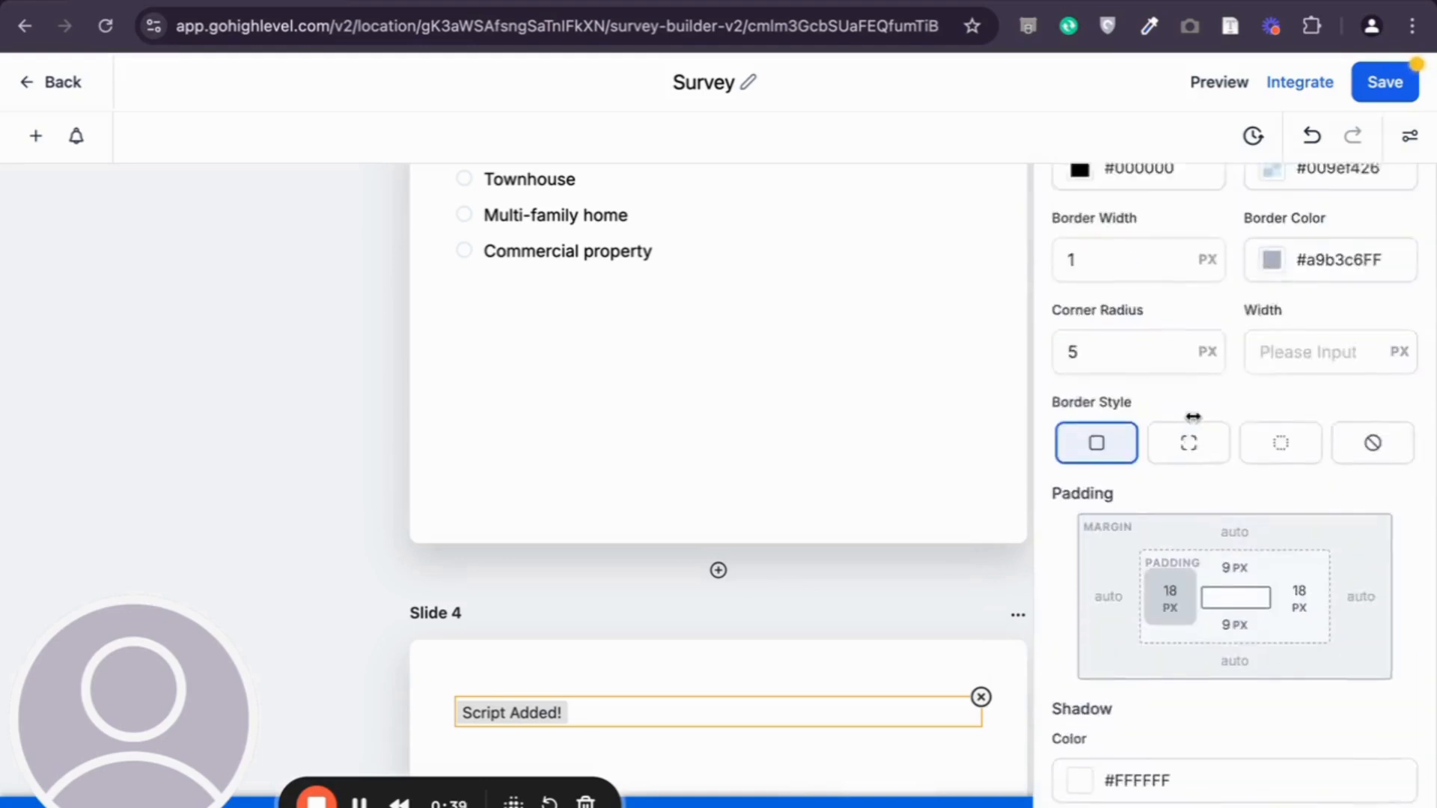
pyautogui.scroll(-4, 1193, 417)
pyautogui.scroll(-2, 1132, 656)
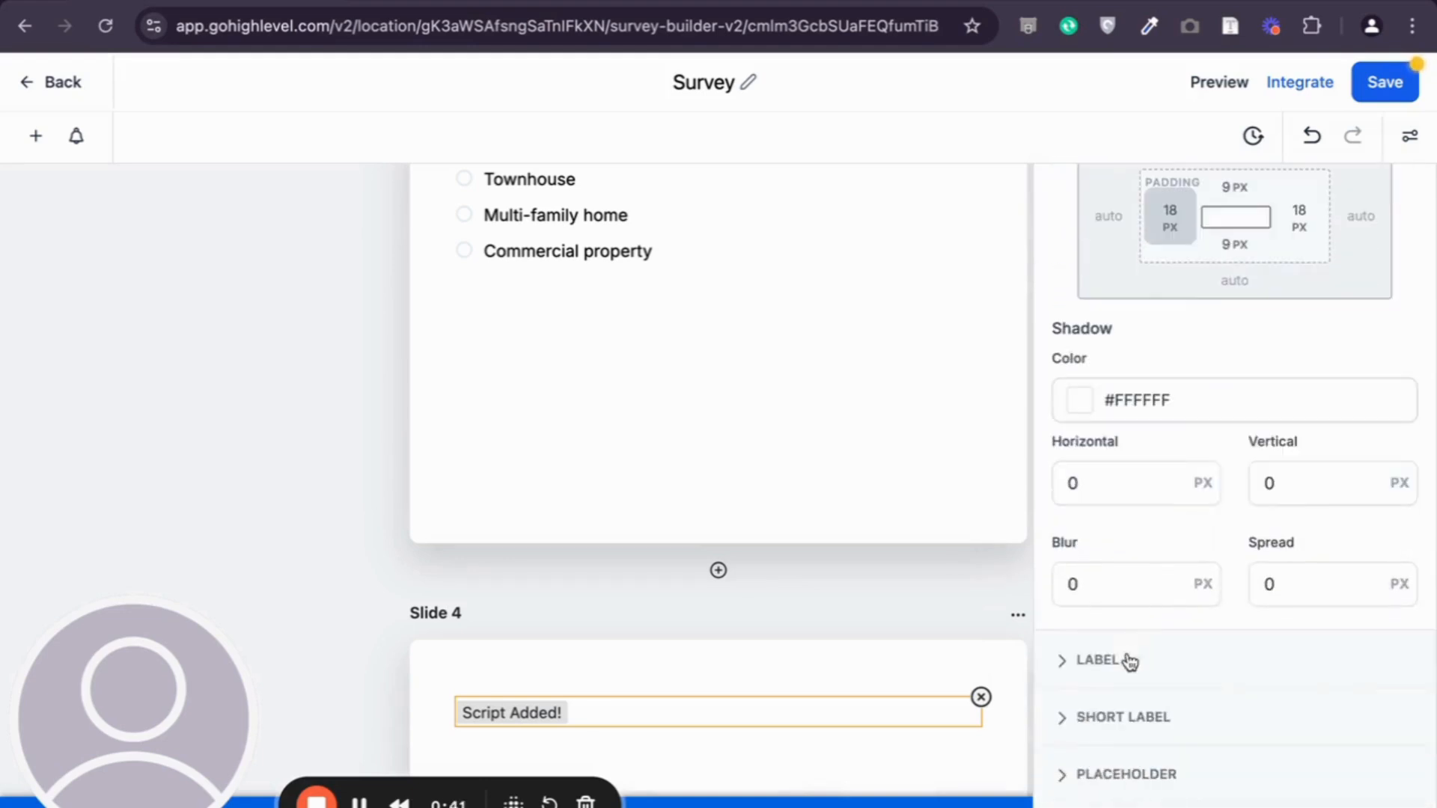
pyautogui.click(1103, 666)
pyautogui.click(1107, 644)
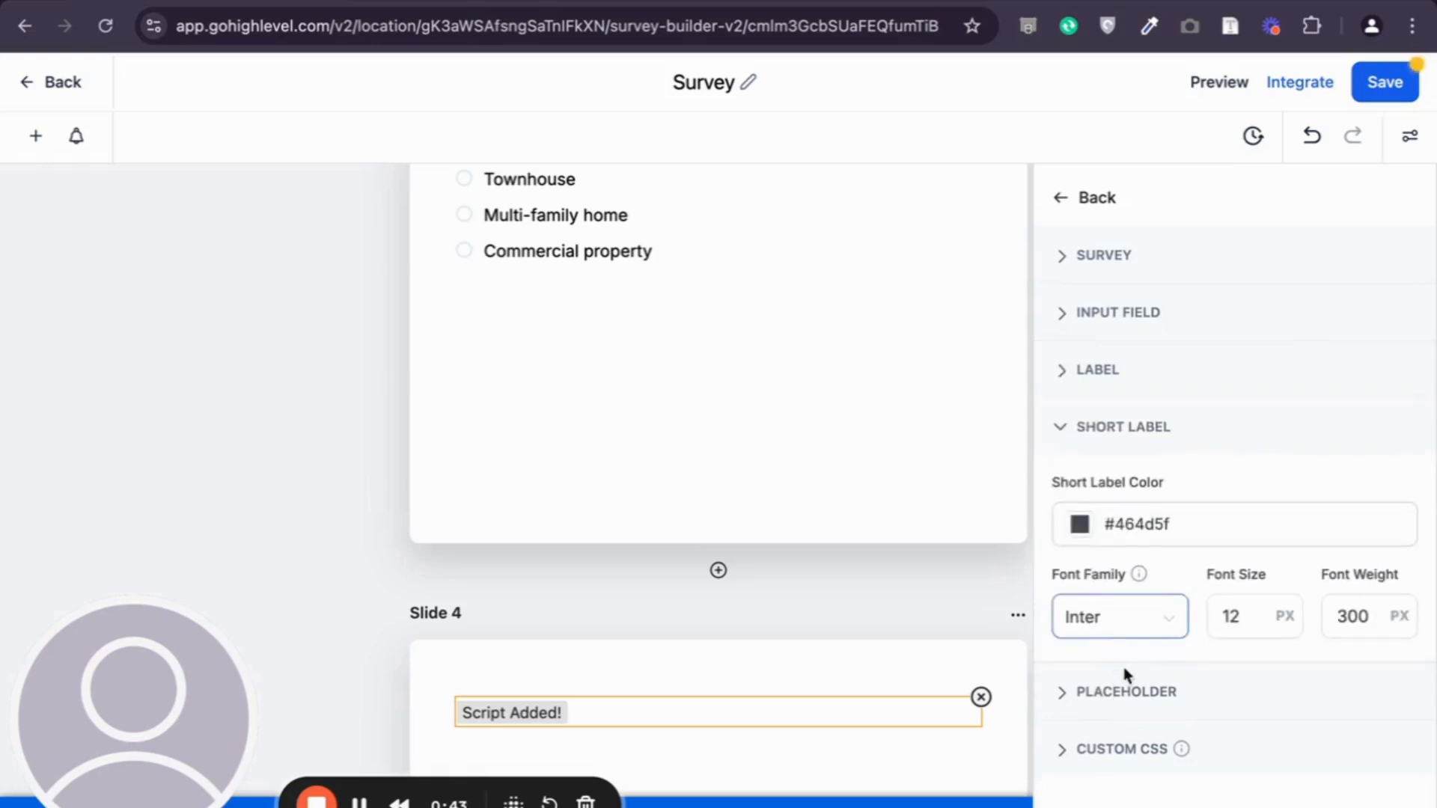
pyautogui.click(1130, 690)
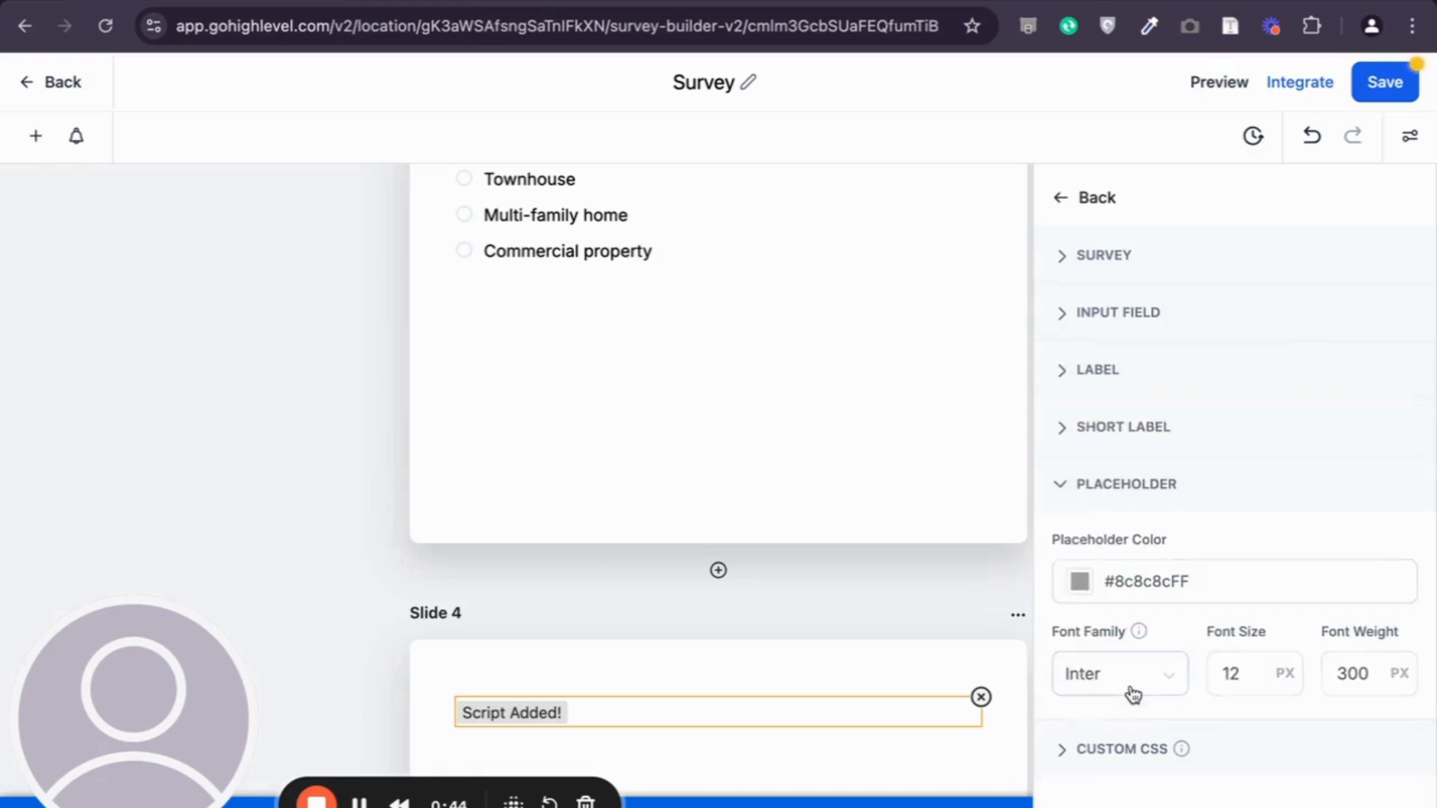
pyautogui.click(1132, 752)
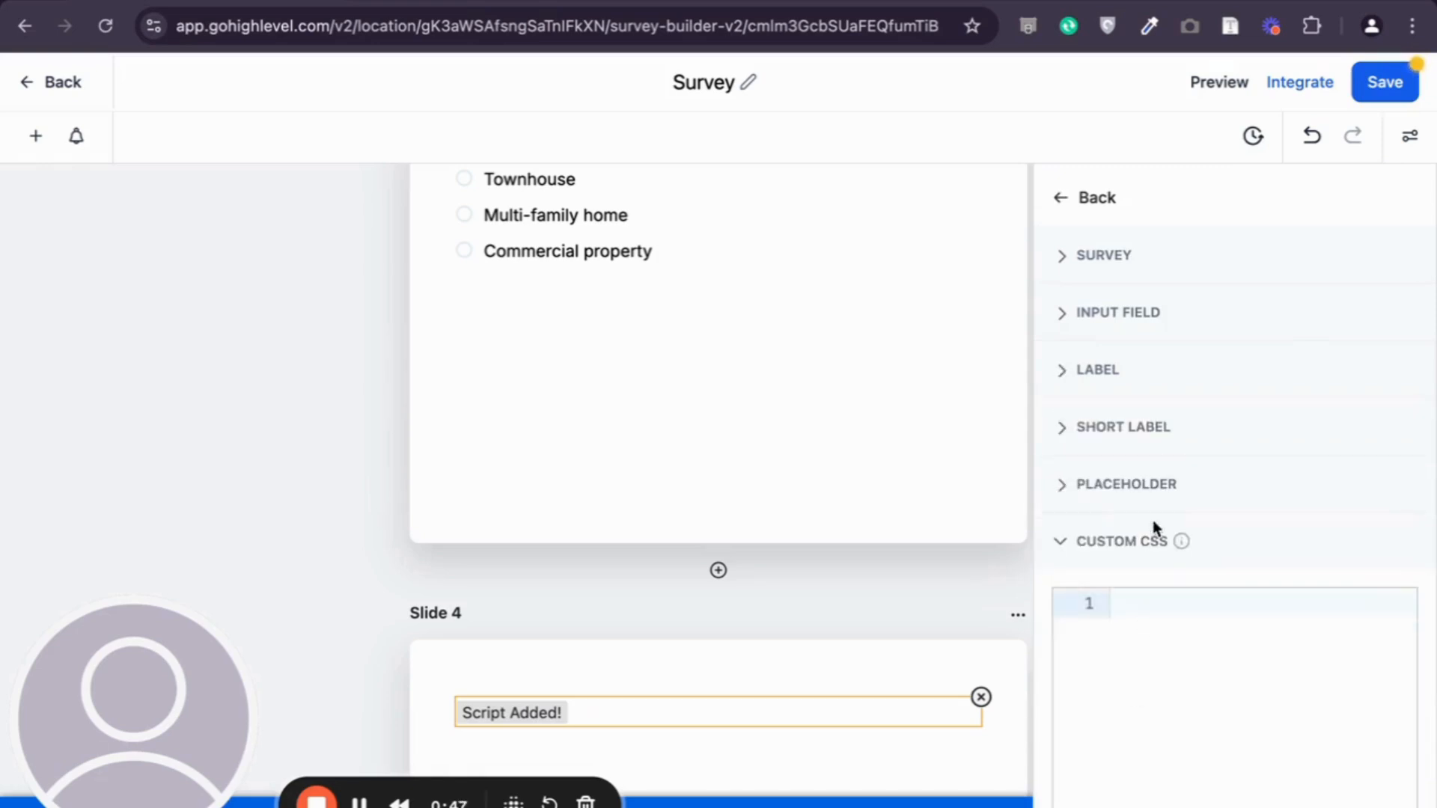
pyautogui.click(1060, 201)
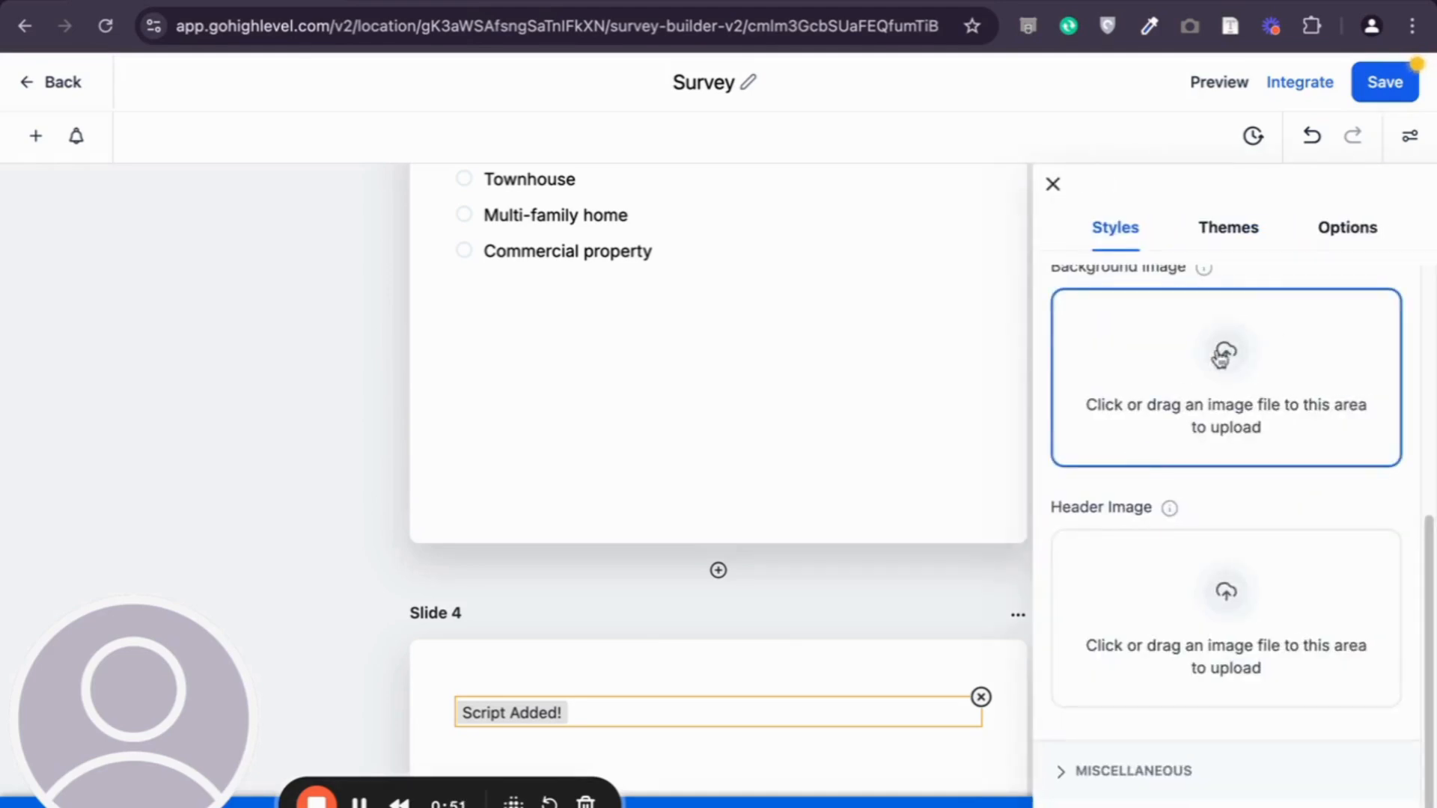
# Apply the Casual theme to the survey, accepting the loss of current style modifications, and view it on Slide 1
pyautogui.click(1230, 243)
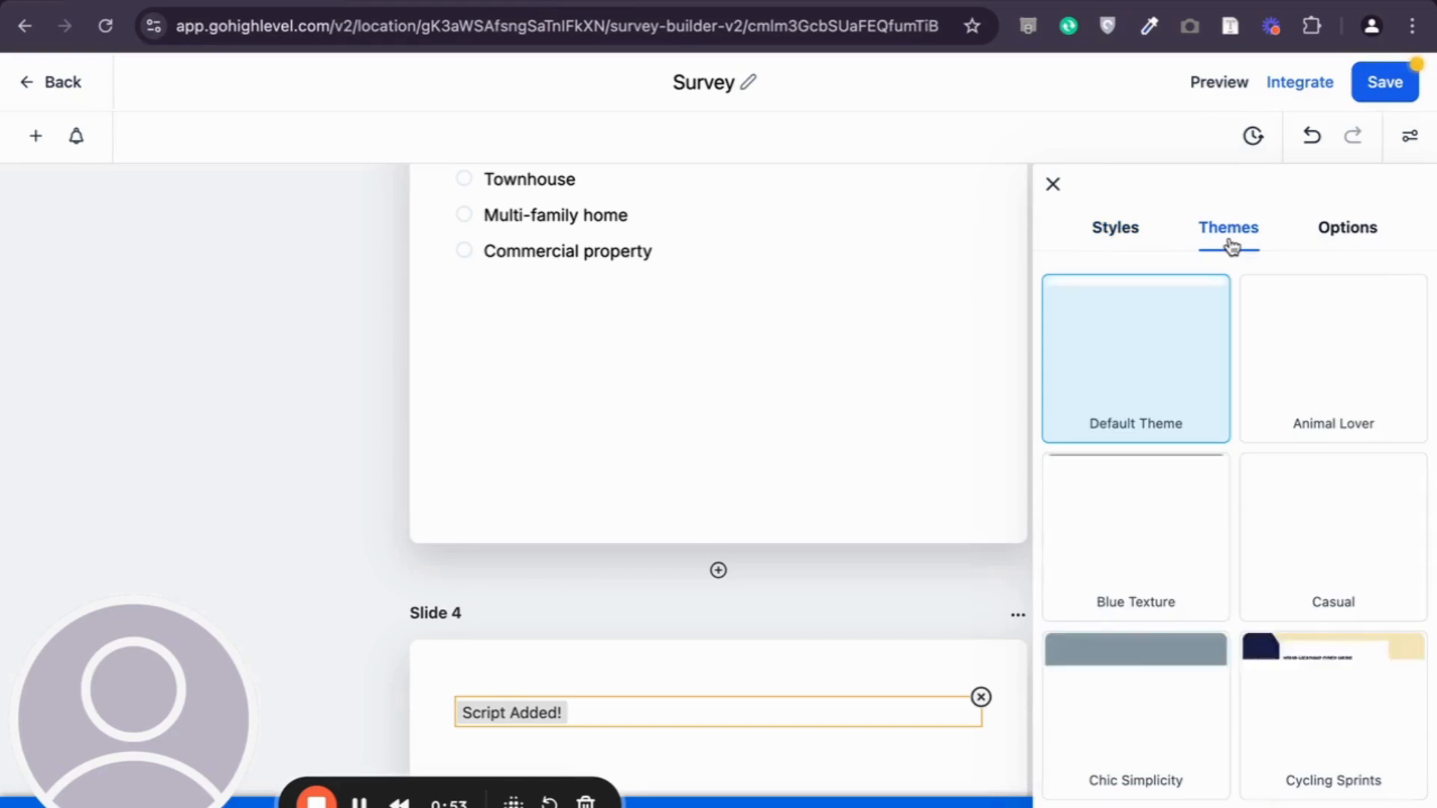
pyautogui.moveTo(1207, 511)
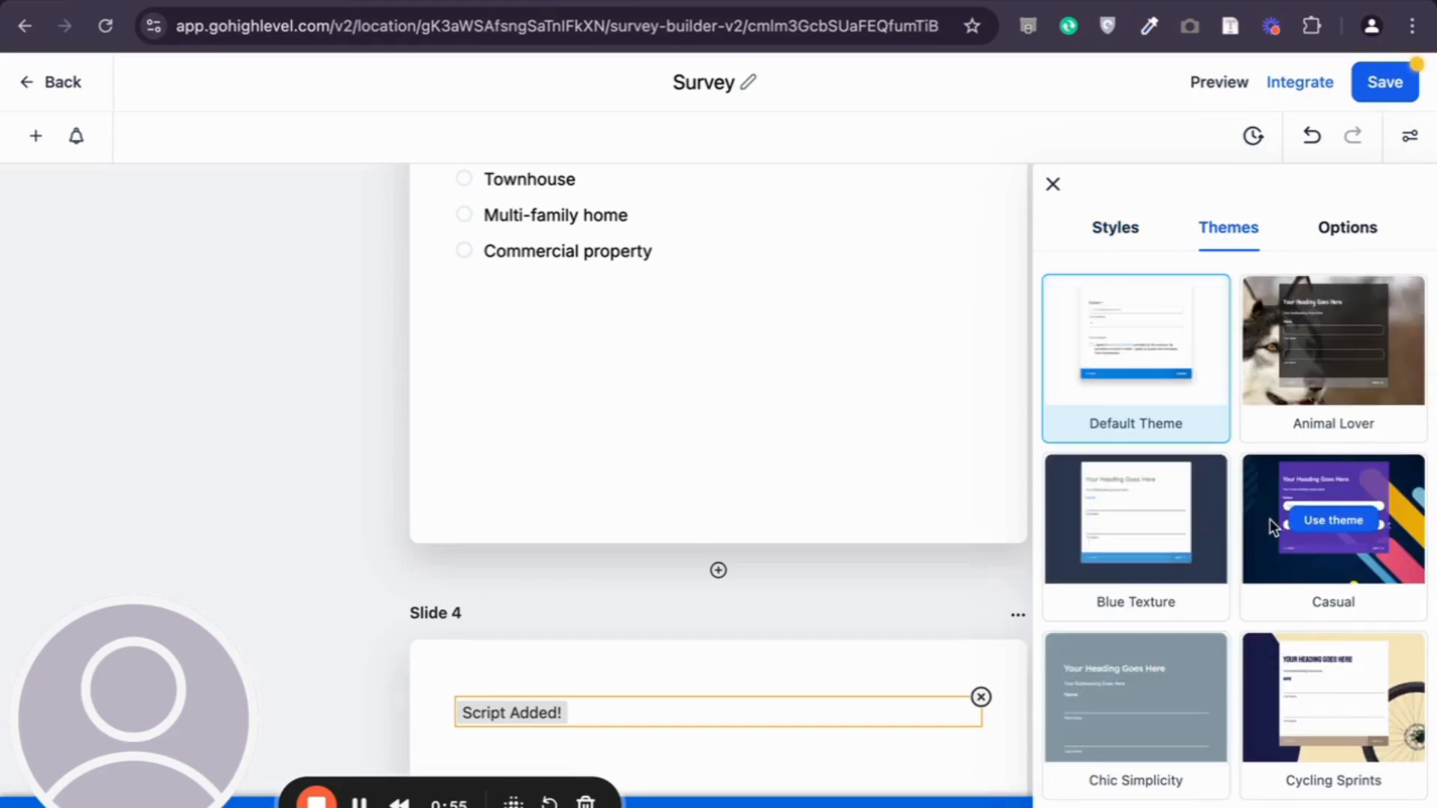
pyautogui.scroll(-2, 1269, 519)
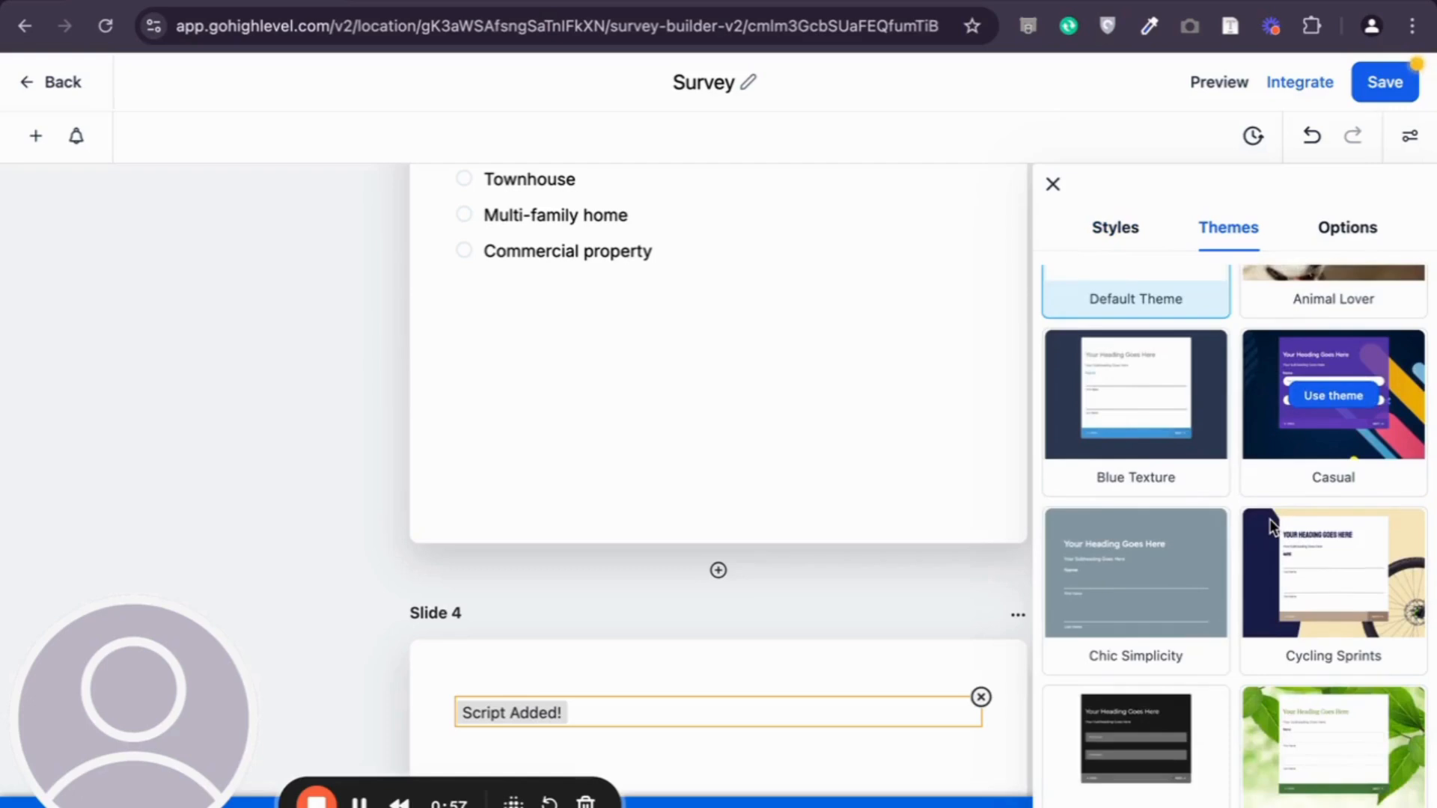
pyautogui.scroll(1, 1270, 526)
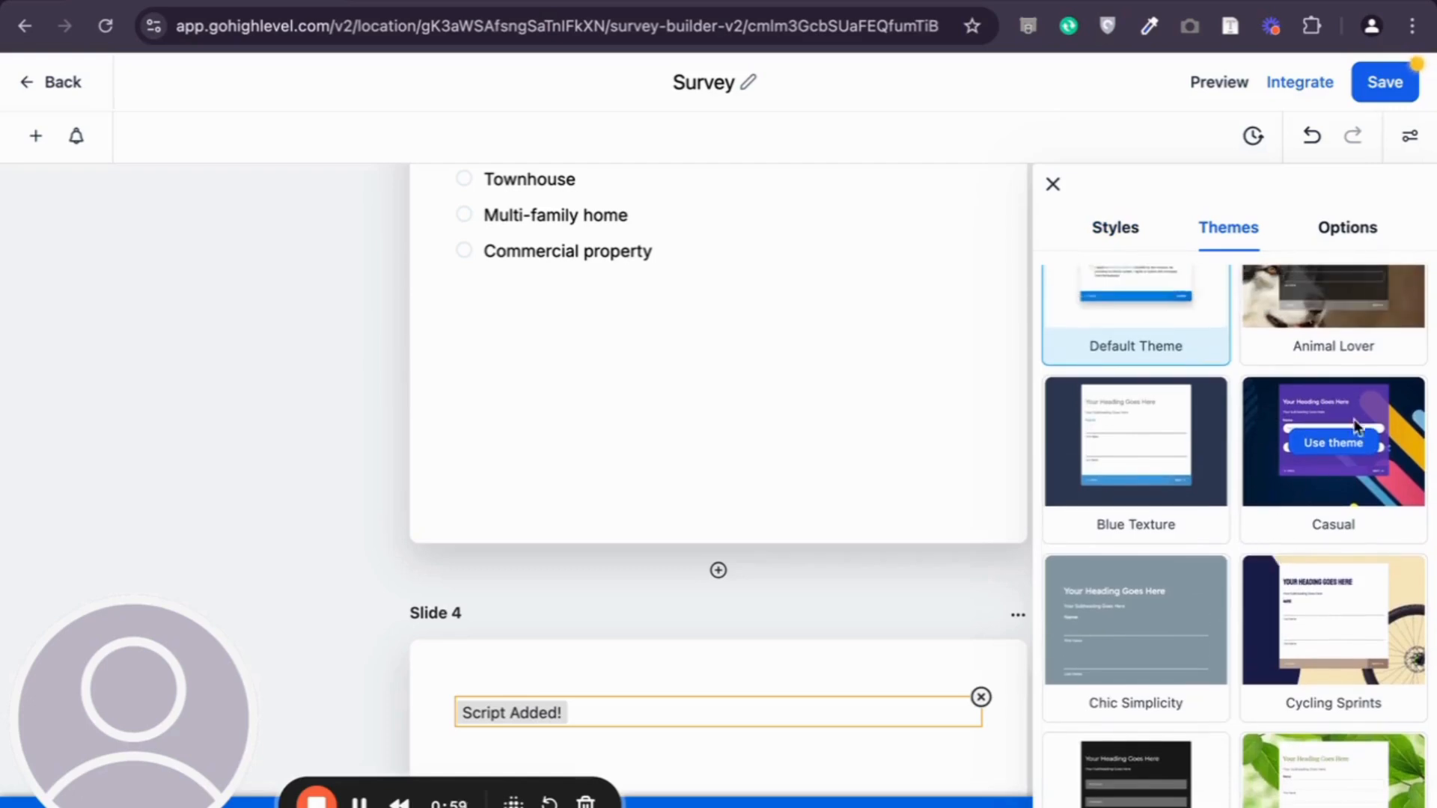
pyautogui.click(1345, 447)
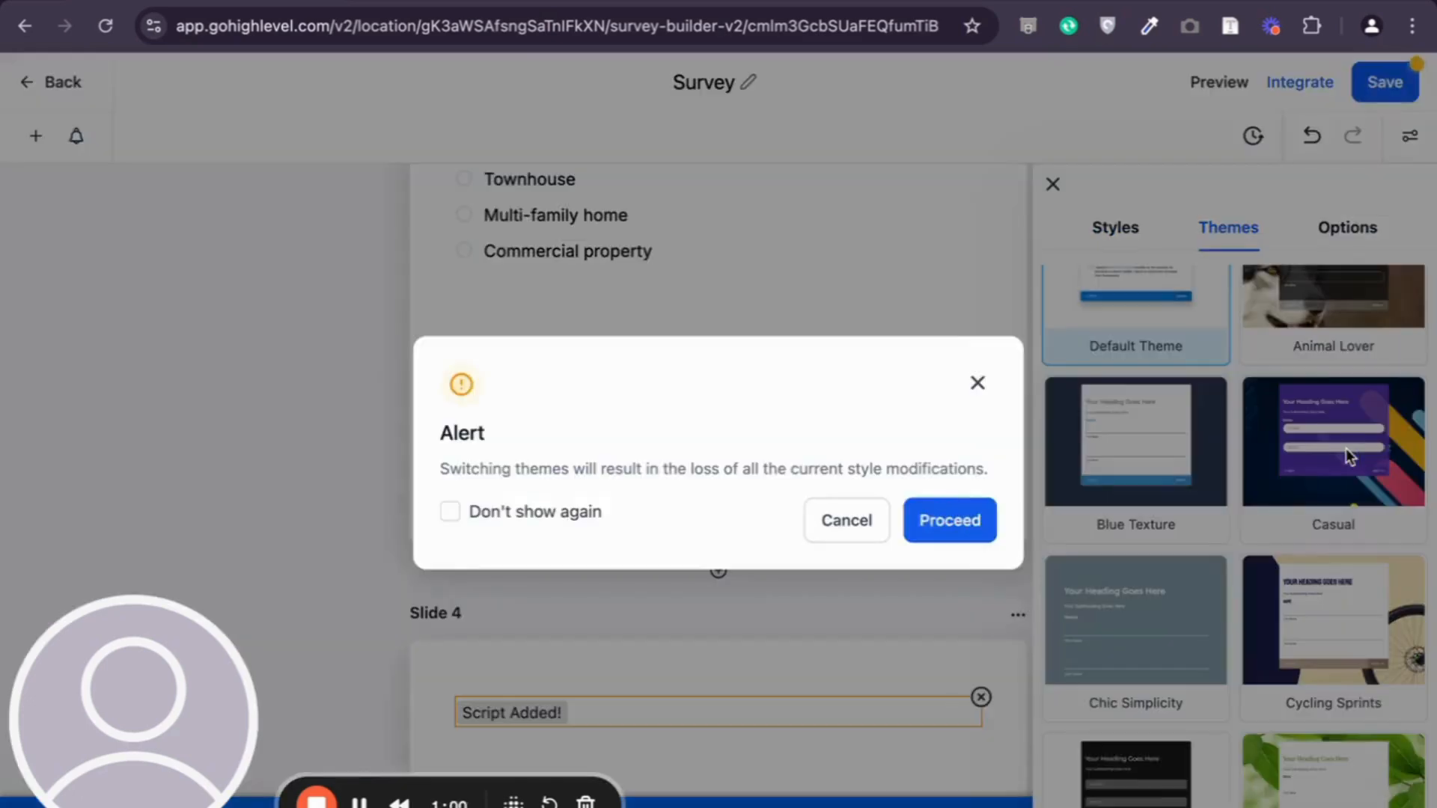
pyautogui.click(949, 522)
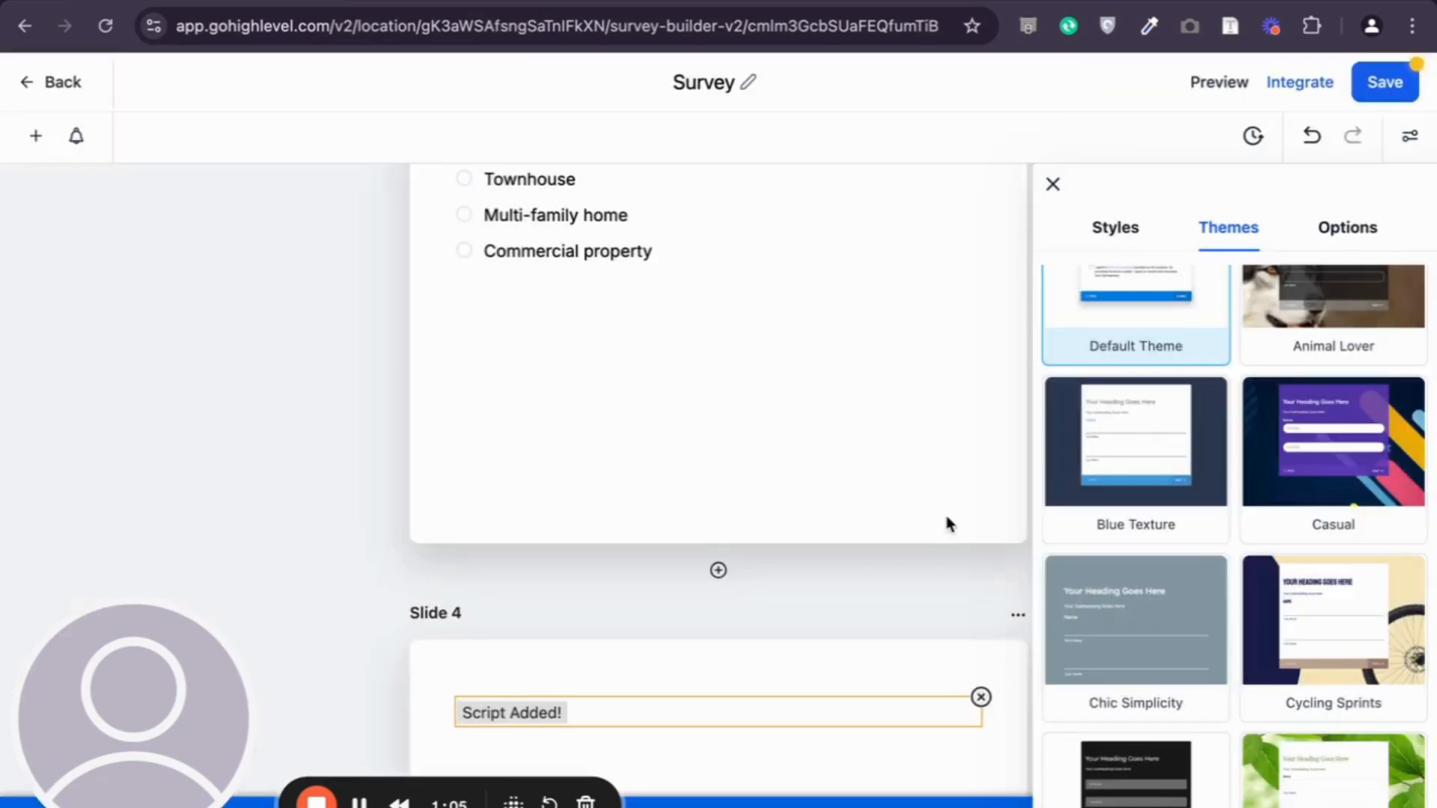
pyautogui.scroll(-1, 946, 515)
pyautogui.scroll(20, 946, 515)
pyautogui.scroll(6, 946, 515)
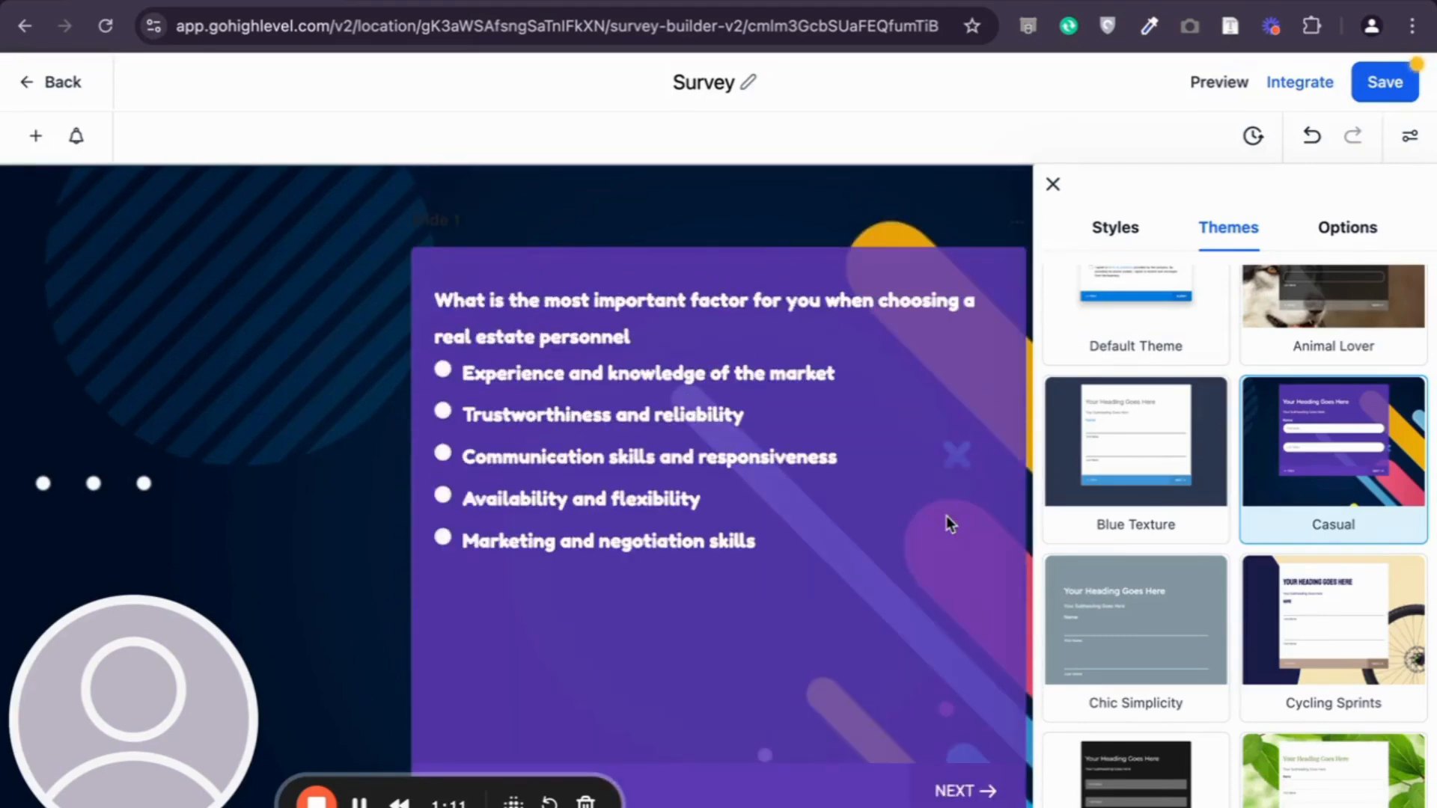
# Switch the survey to the Glowing theme, accepting the loss of current style modifications
pyautogui.scroll(-3, 1279, 554)
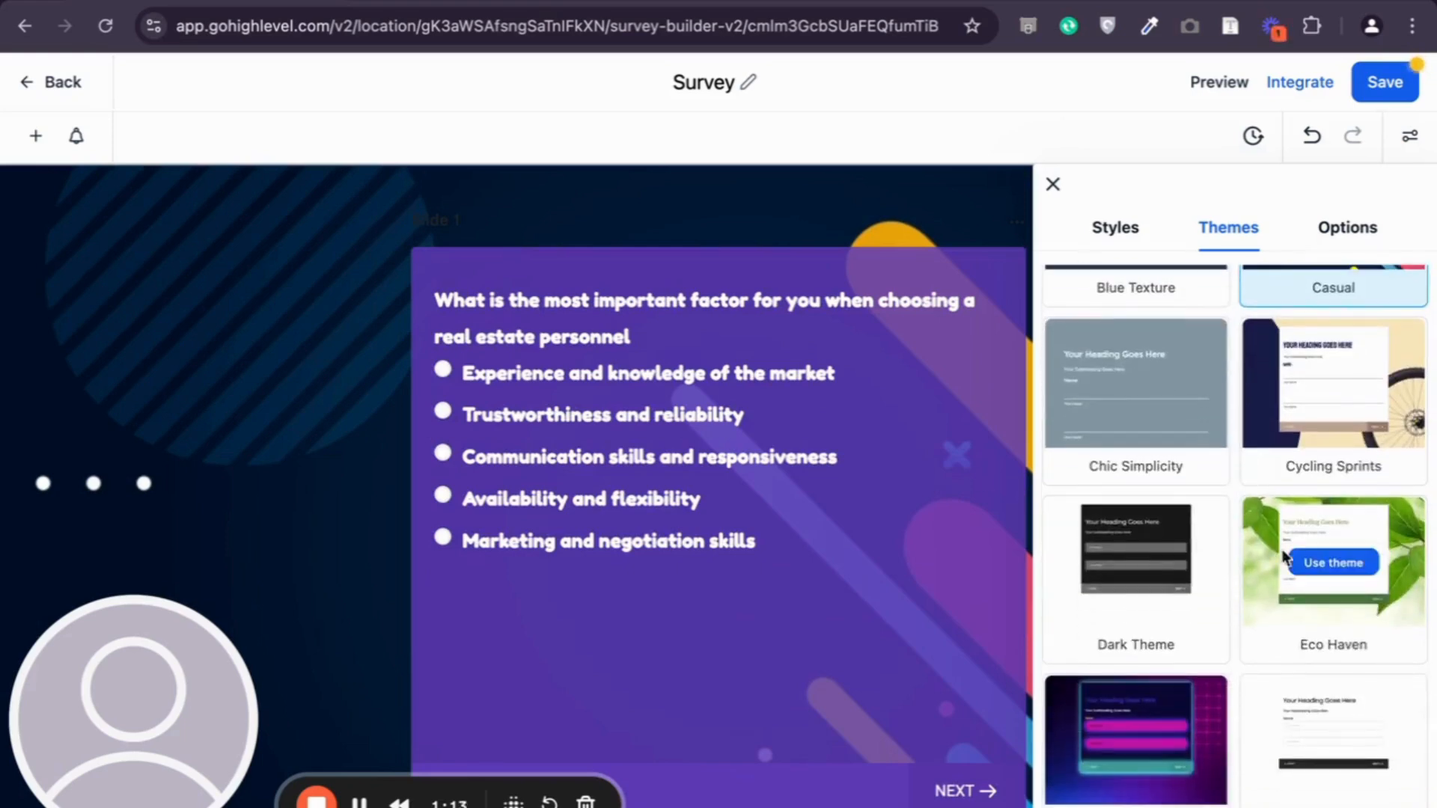
pyautogui.click(1152, 741)
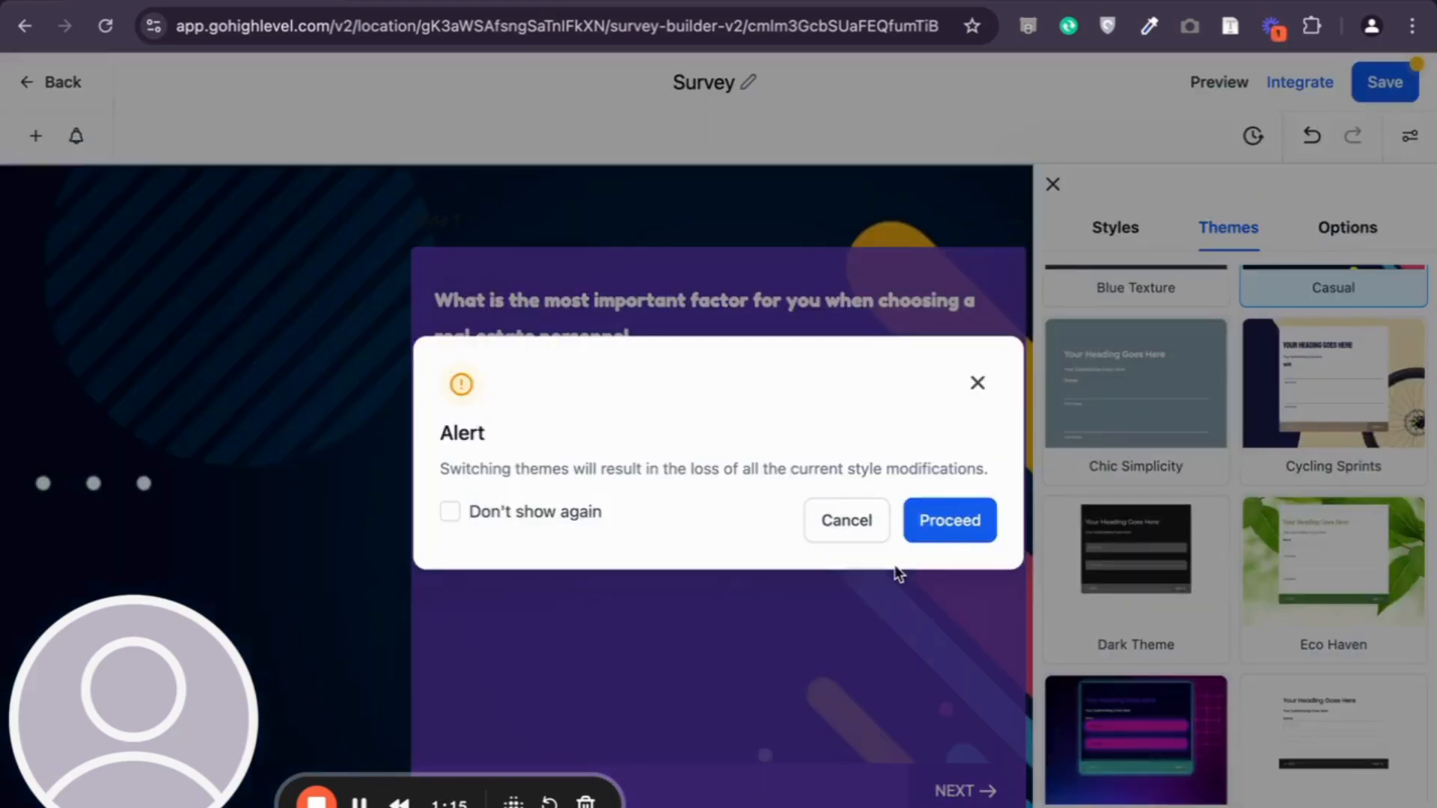
pyautogui.click(933, 536)
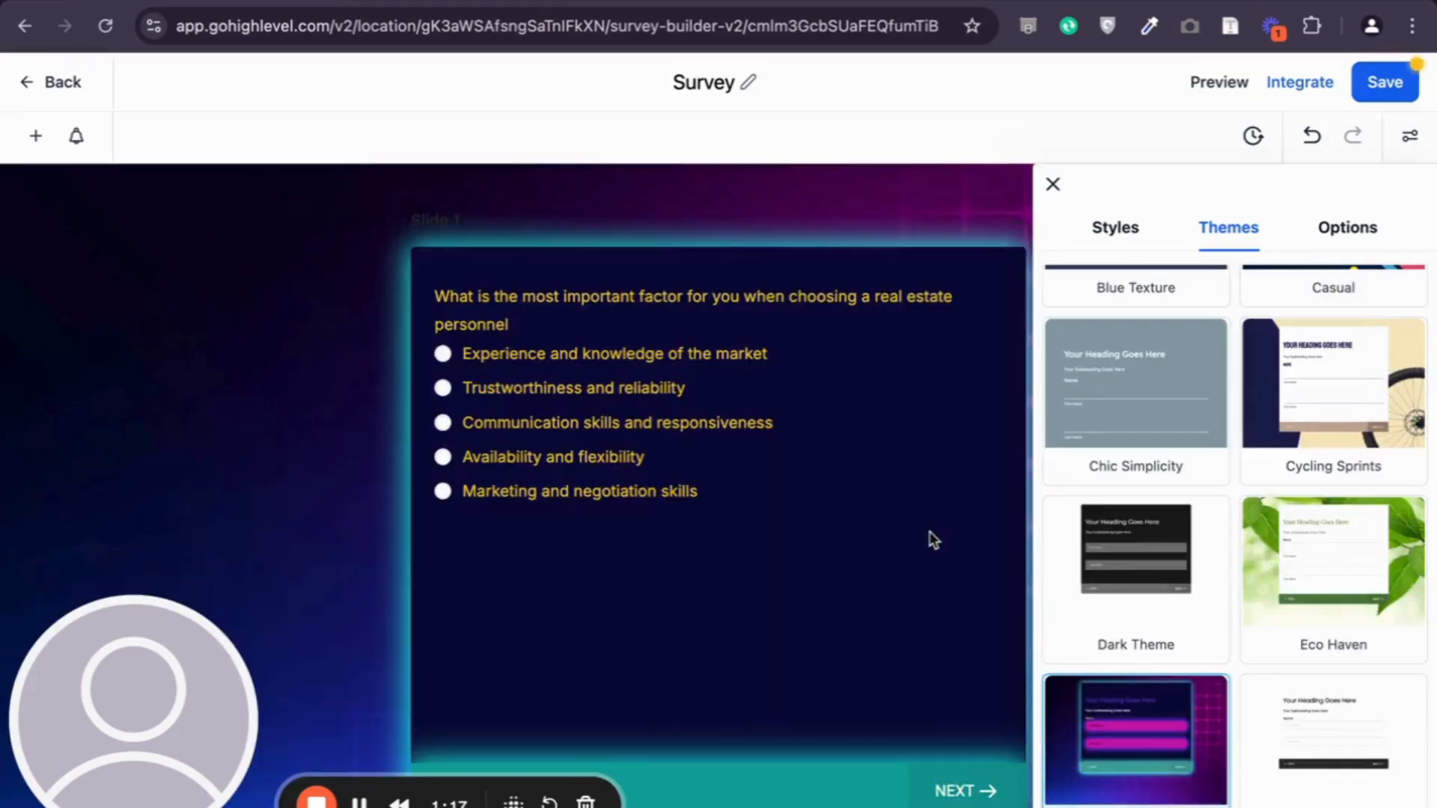
# Replace the survey's theme with Masonry, accepting the loss of current style modifications
pyautogui.scroll(-4, 1145, 522)
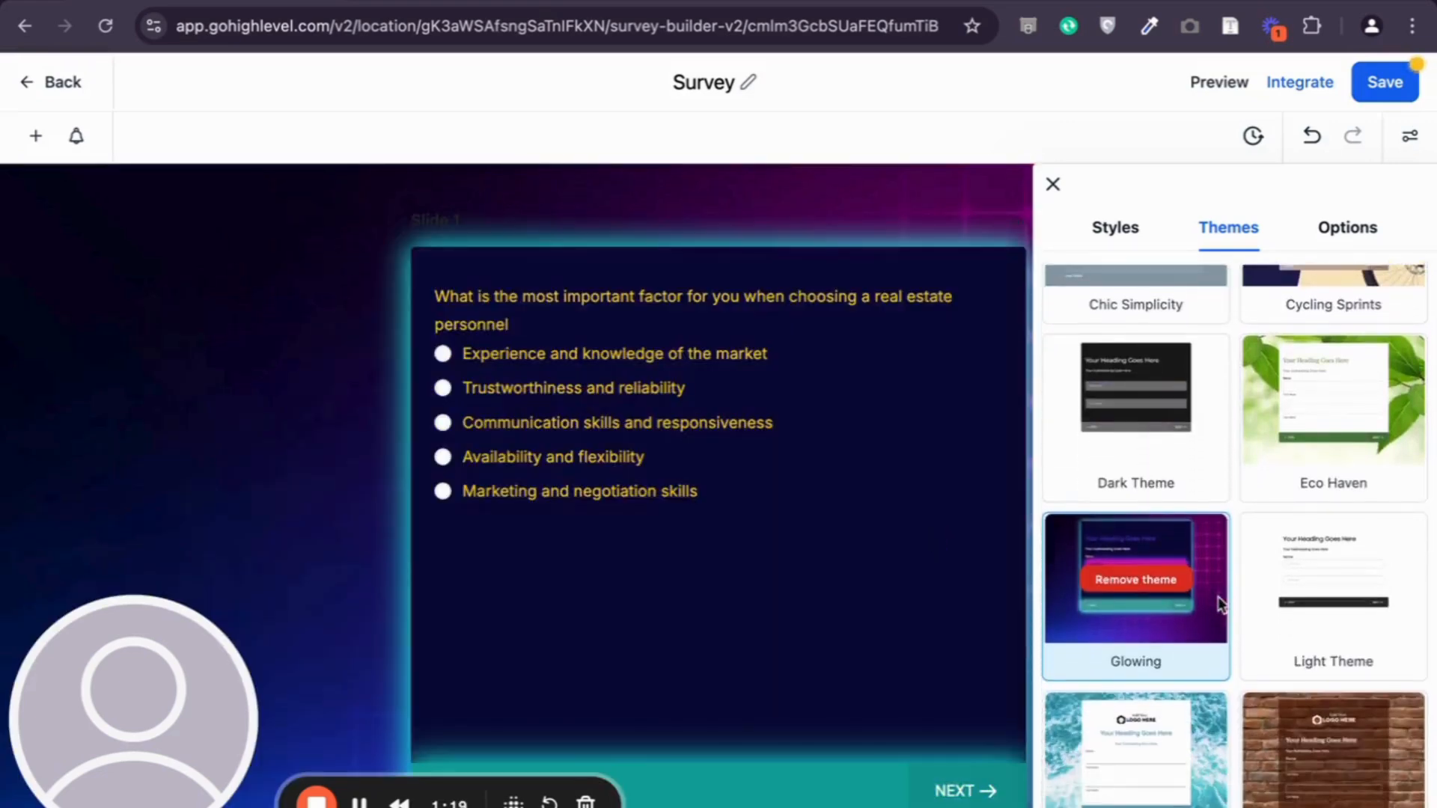
pyautogui.click(1330, 633)
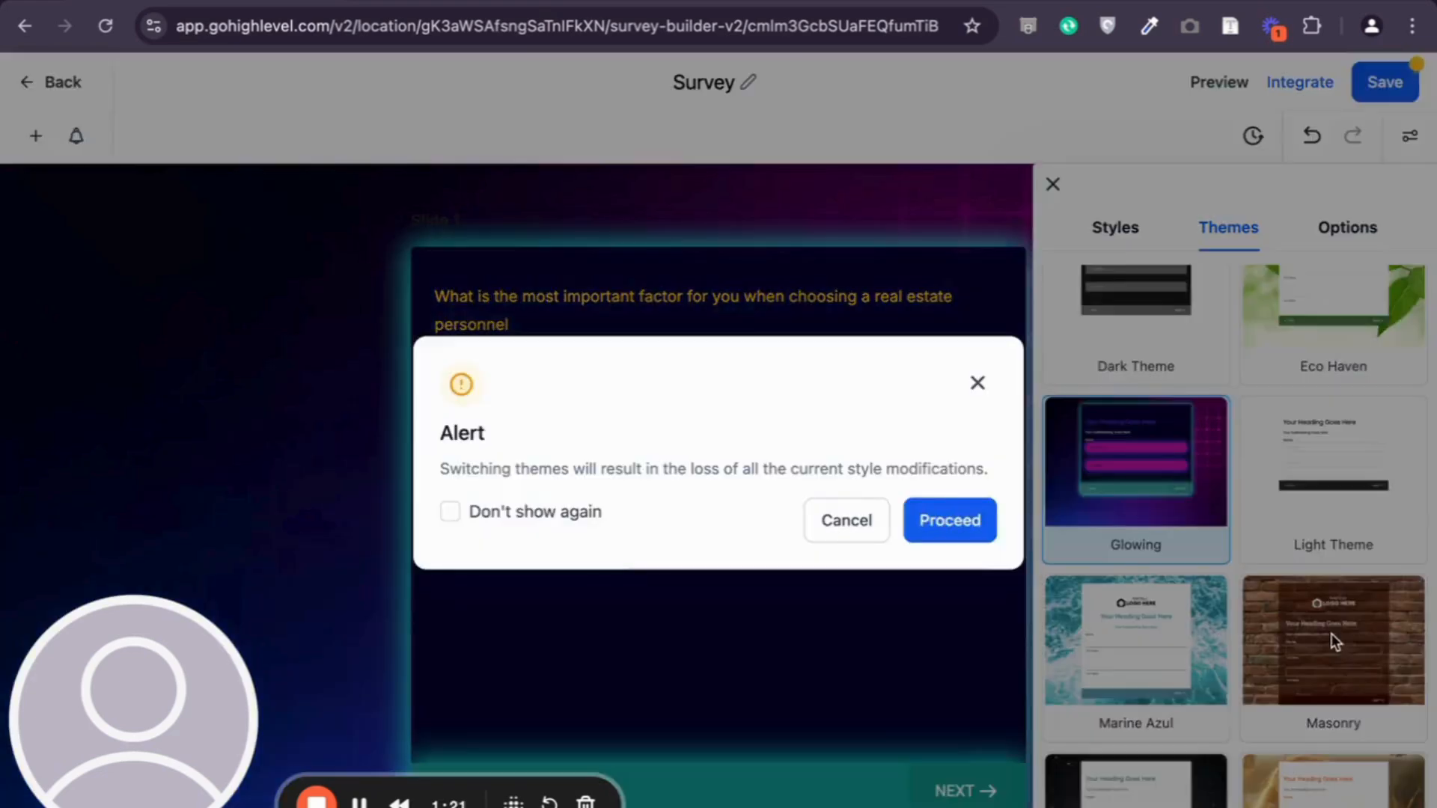
pyautogui.click(975, 513)
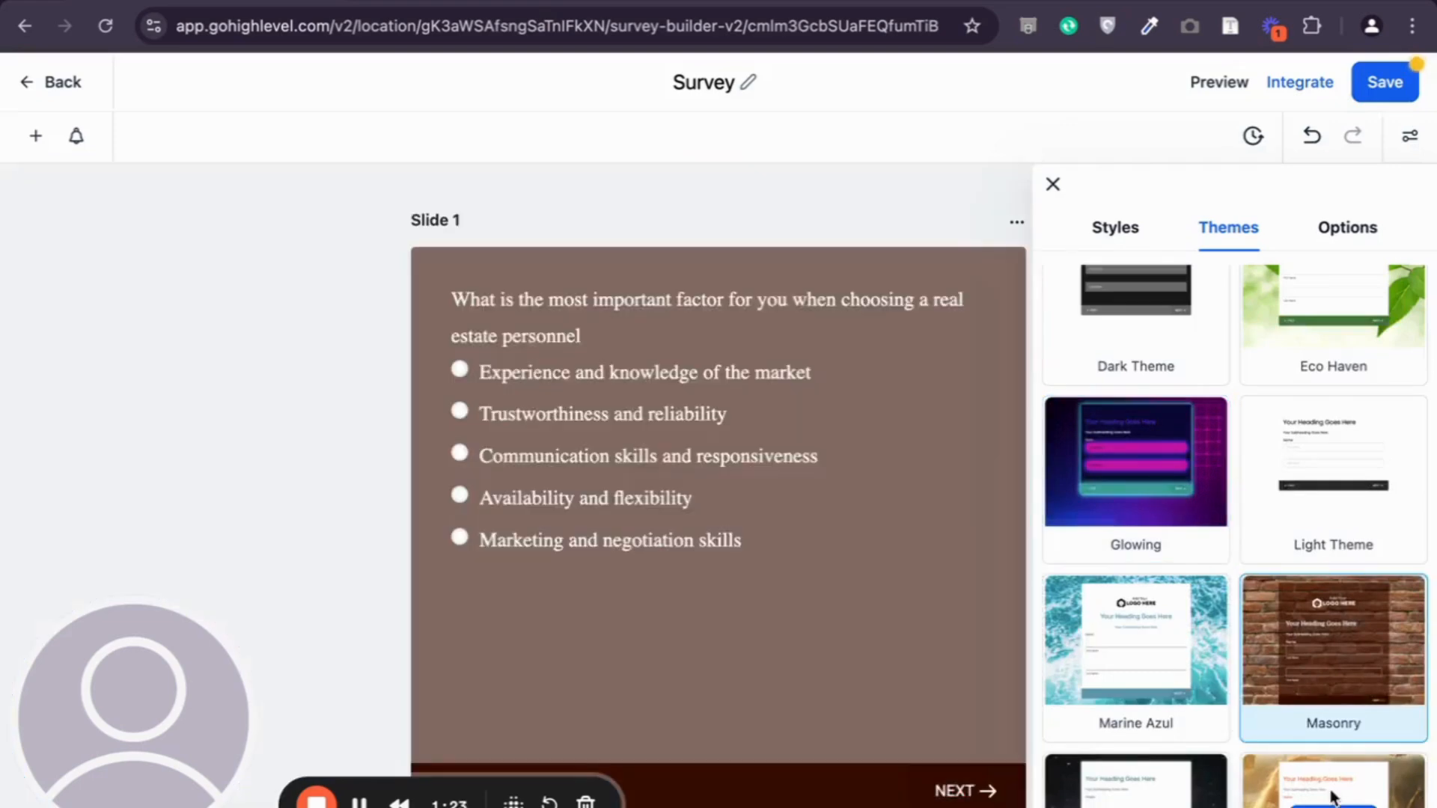
# Apply the Sunset Rays theme to the survey, accepting the loss of style modifications, and check it on the first two slides
pyautogui.scroll(-2, 1272, 748)
pyautogui.scroll(-1, 1330, 798)
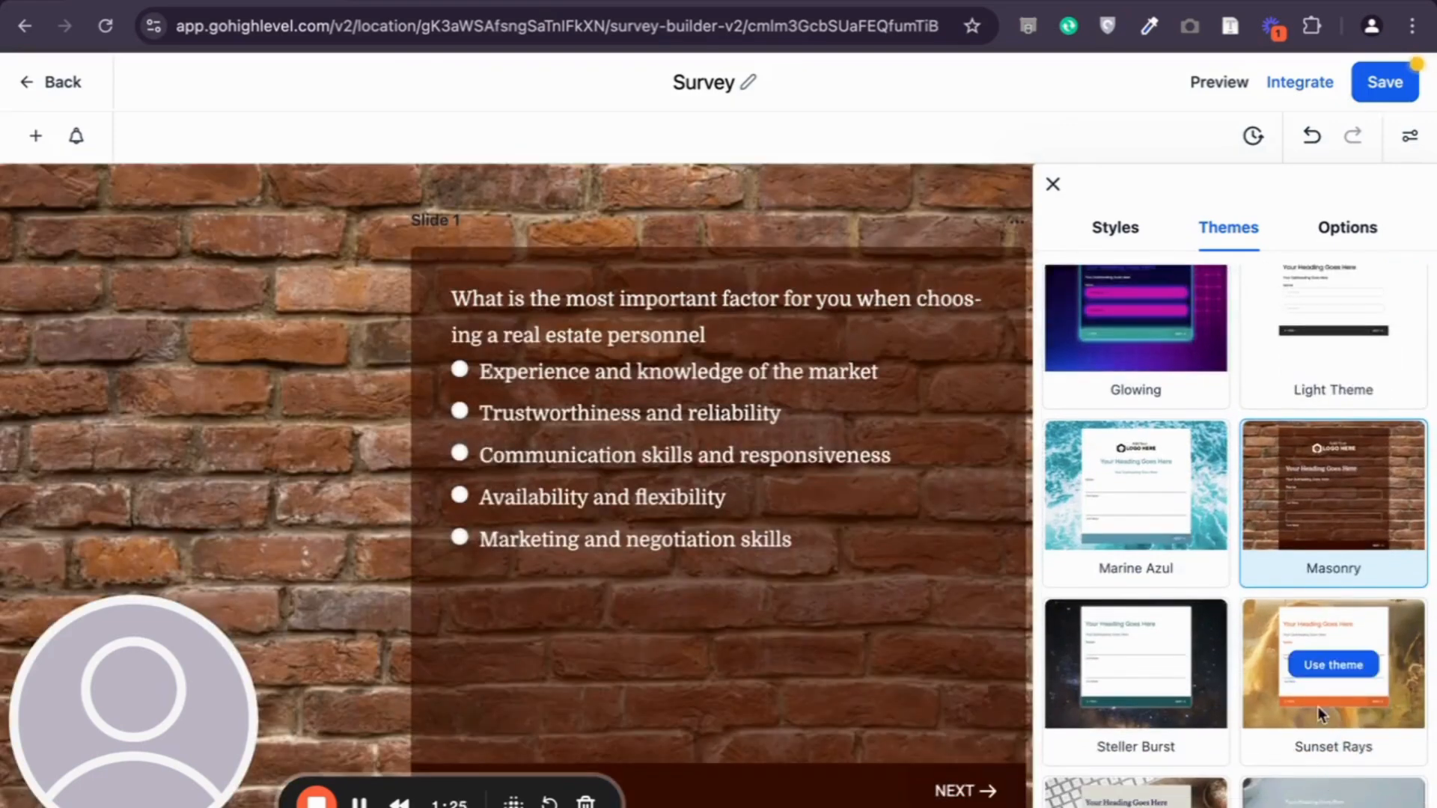
pyautogui.click(1327, 664)
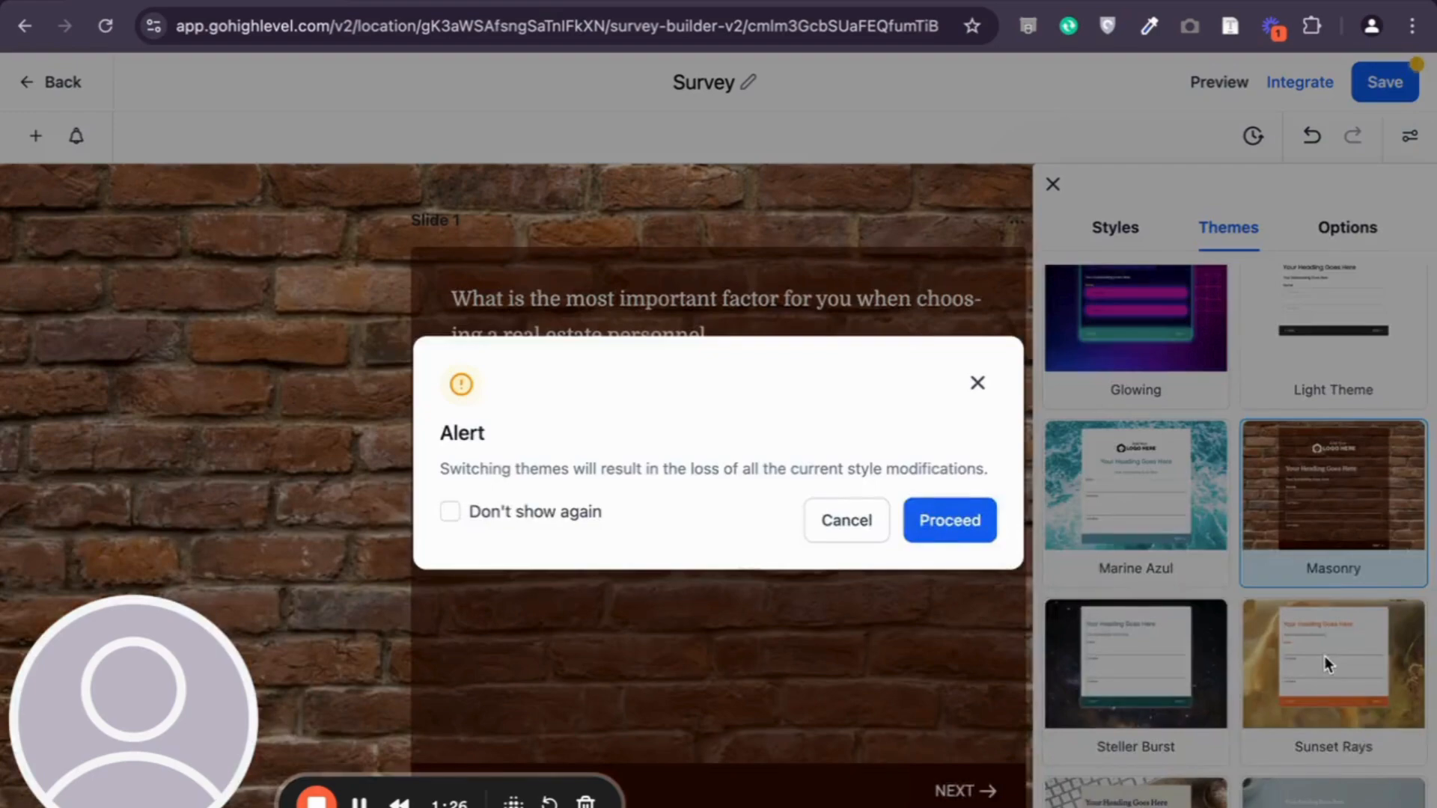
pyautogui.click(957, 519)
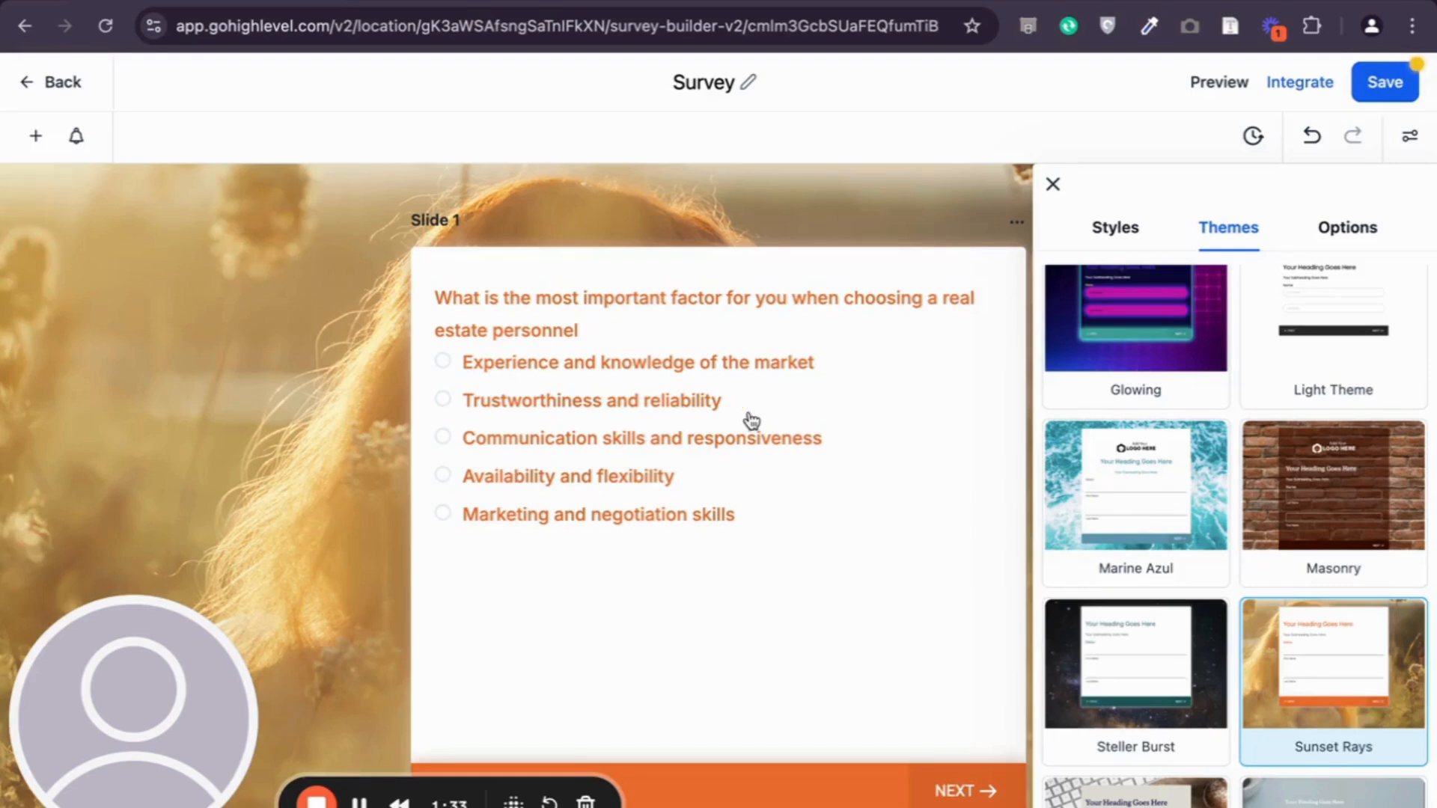
pyautogui.scroll(-4, 748, 419)
pyautogui.scroll(-2, 751, 419)
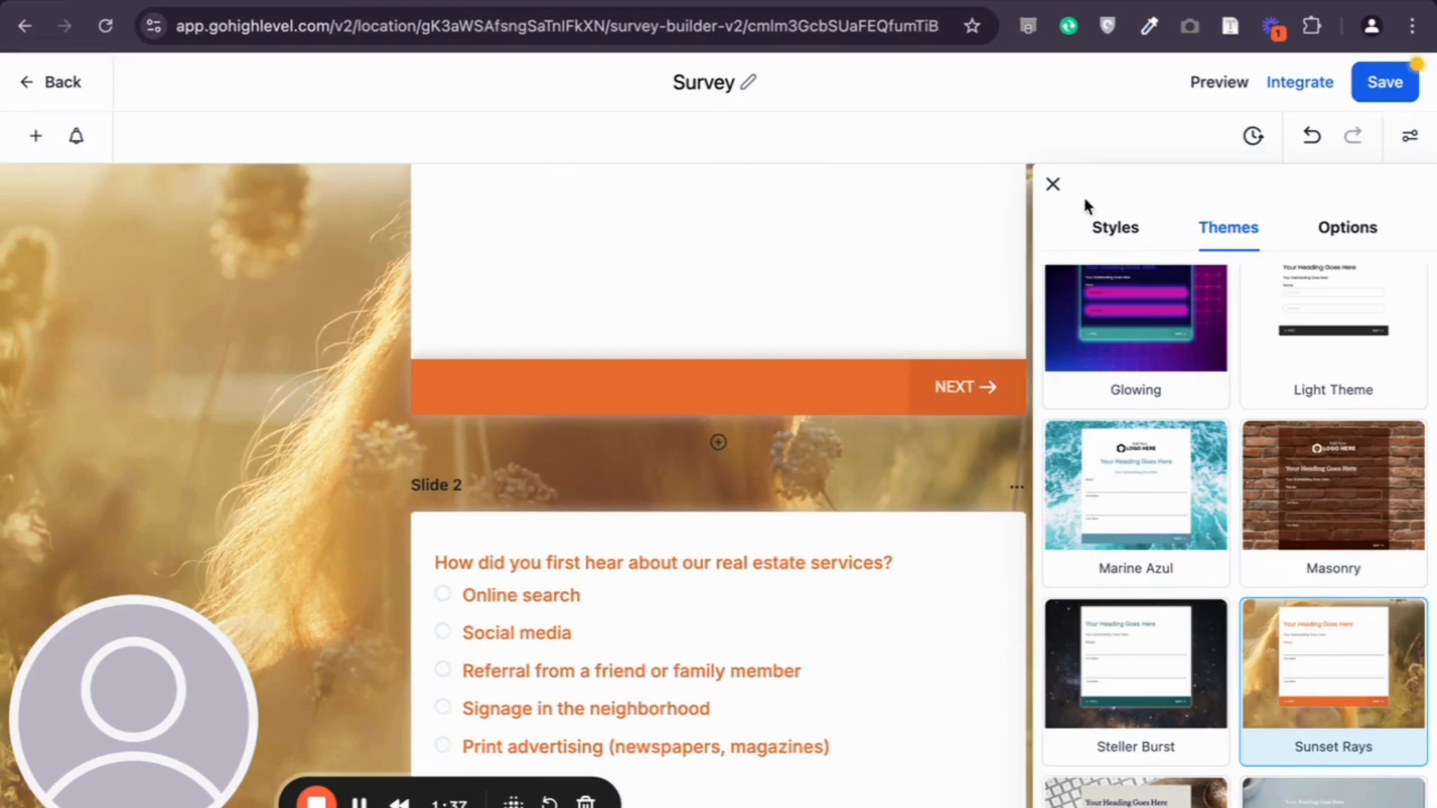
# Review the survey's Colors & Background styles, including the background, font and input colors and the background and header image uploads
pyautogui.click(1114, 232)
pyautogui.scroll(-3, 1160, 347)
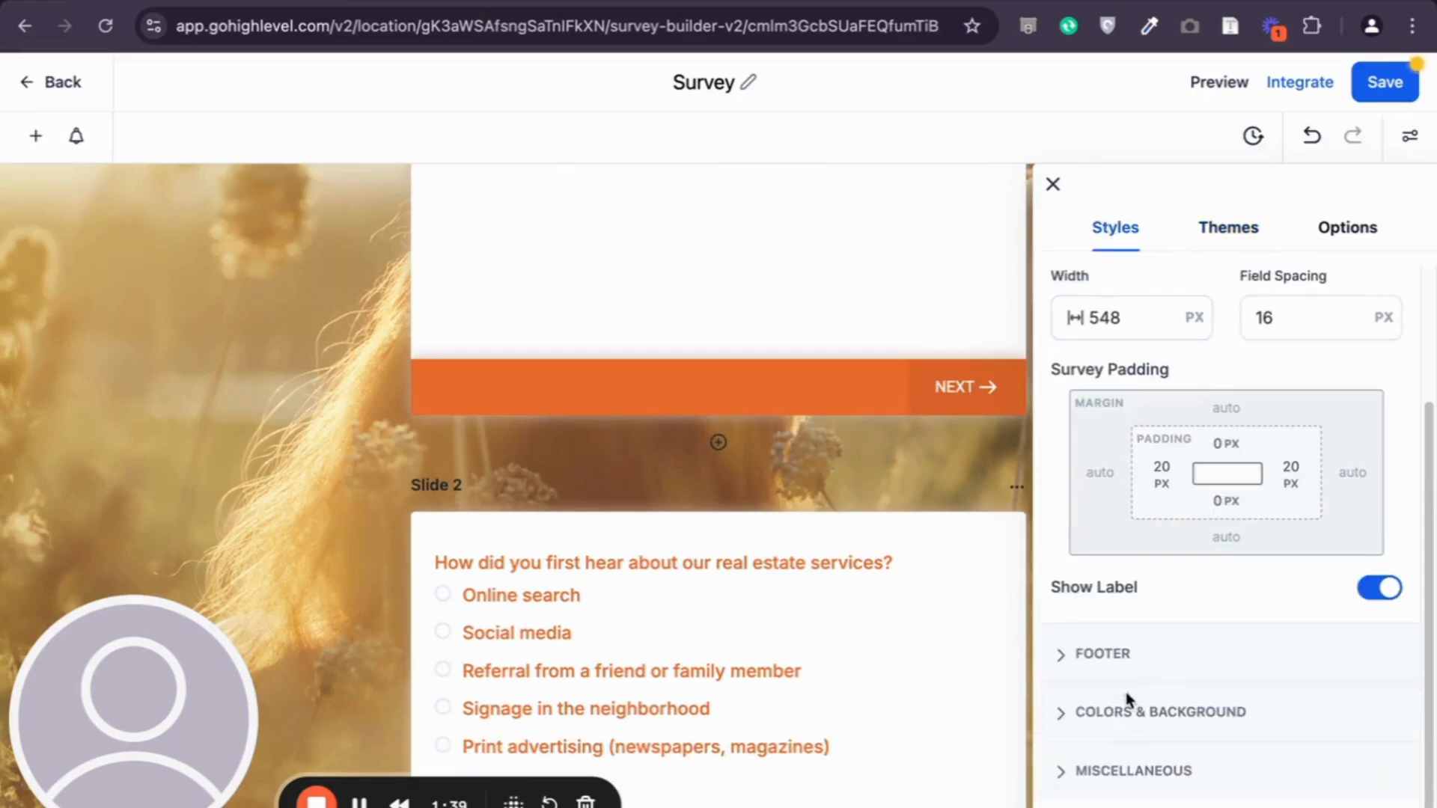
pyautogui.click(1135, 718)
pyautogui.scroll(-4, 1222, 696)
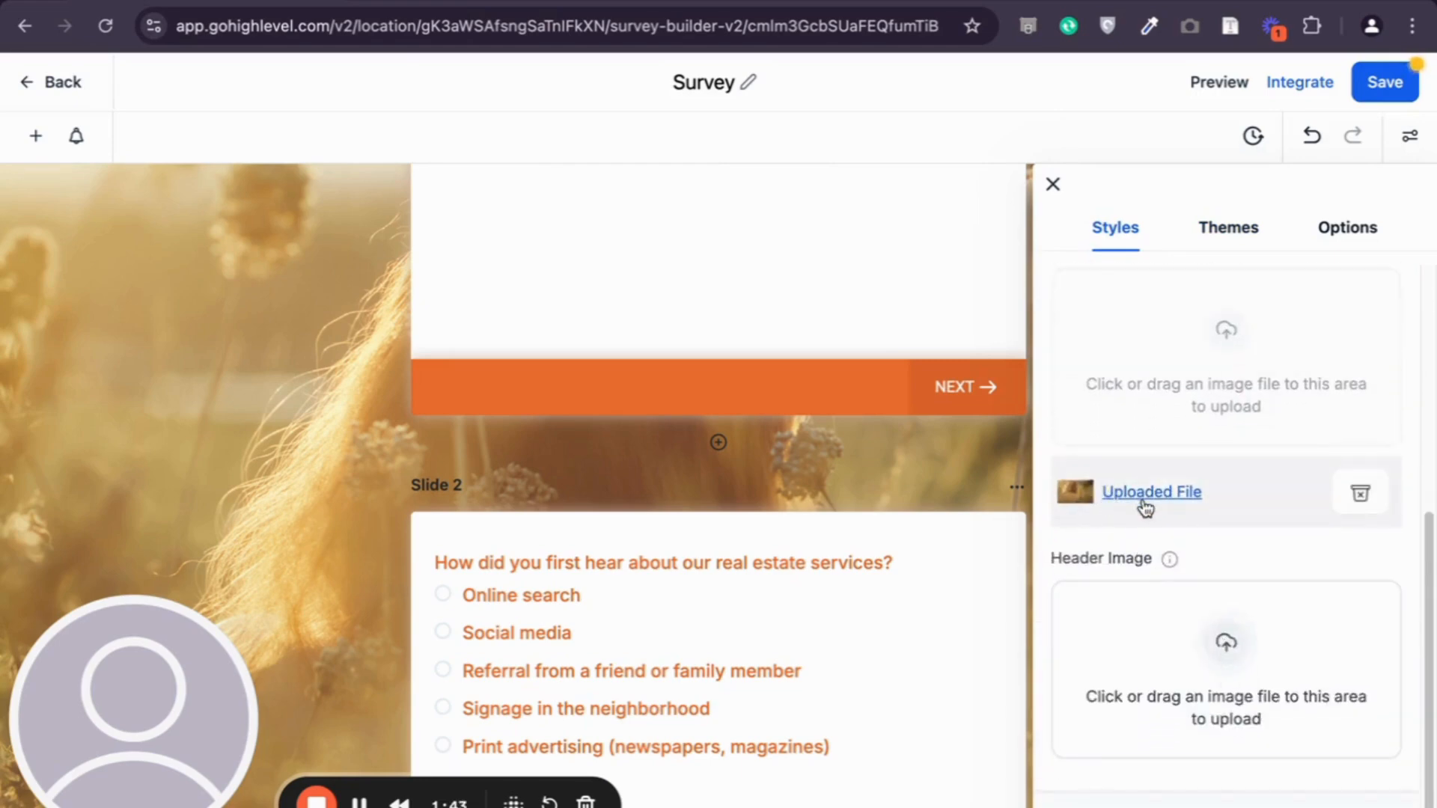
pyautogui.scroll(5, 1143, 504)
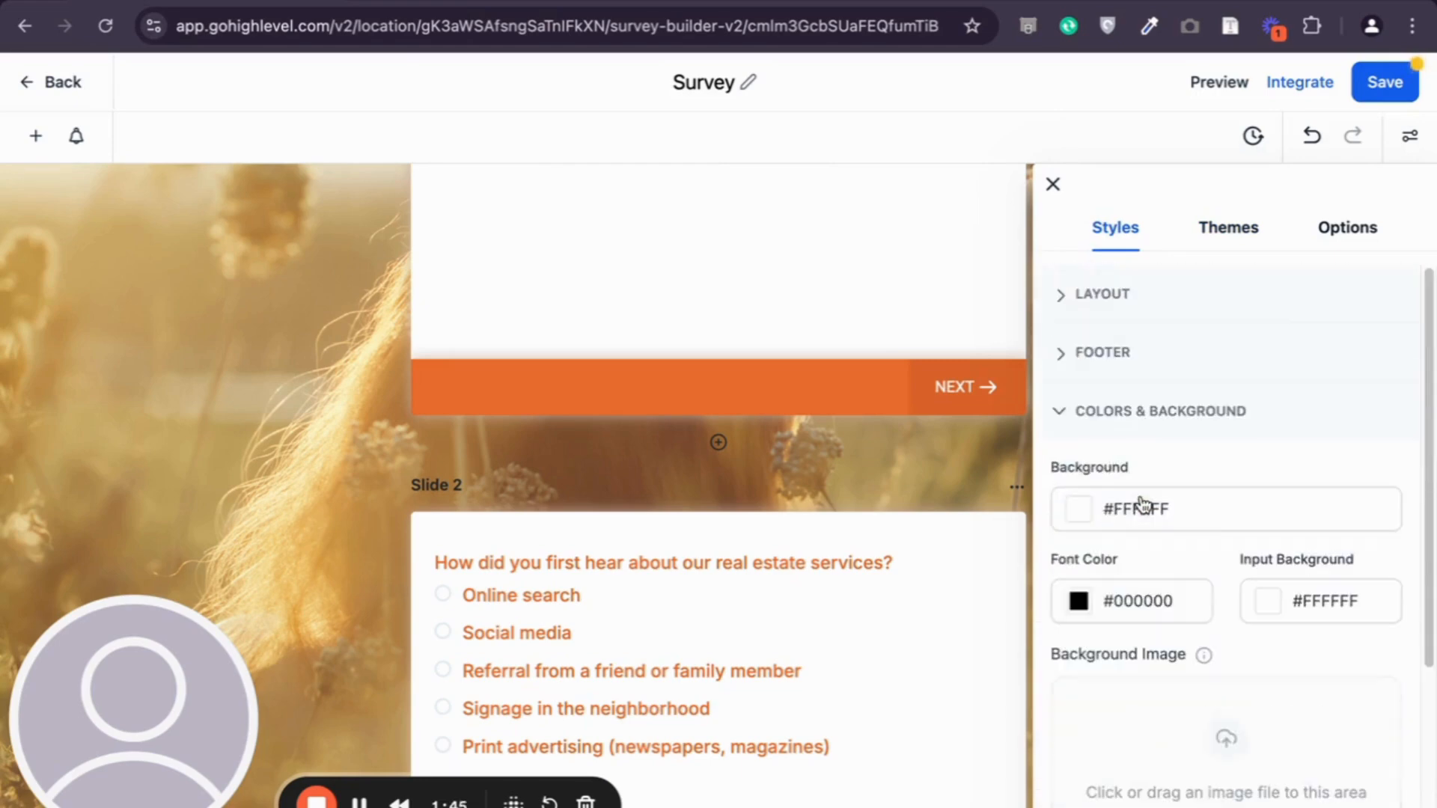
# Examine the survey's On Submit options, checking the available submission actions and the Message Styling settings without changing them
pyautogui.click(1343, 258)
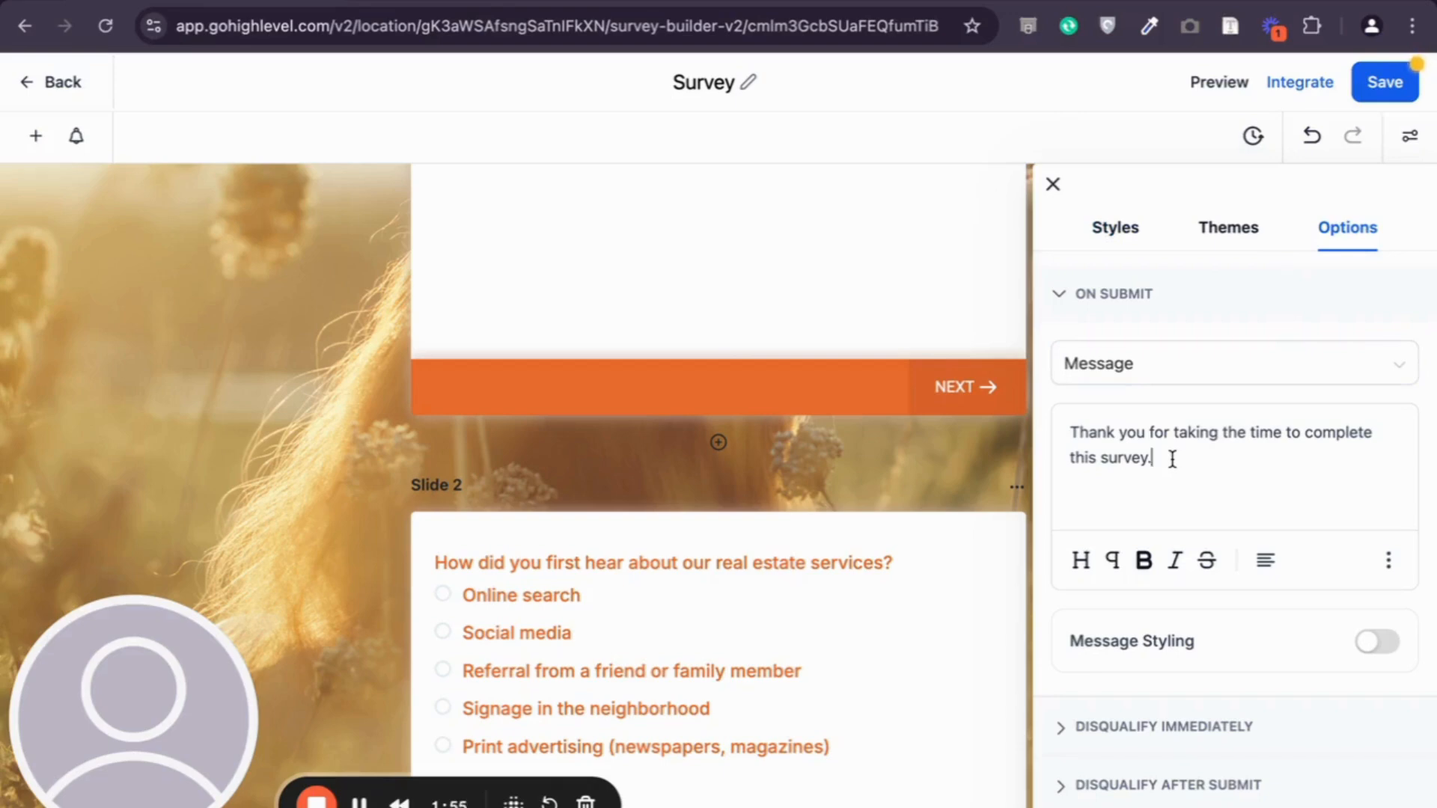
pyautogui.click(1179, 366)
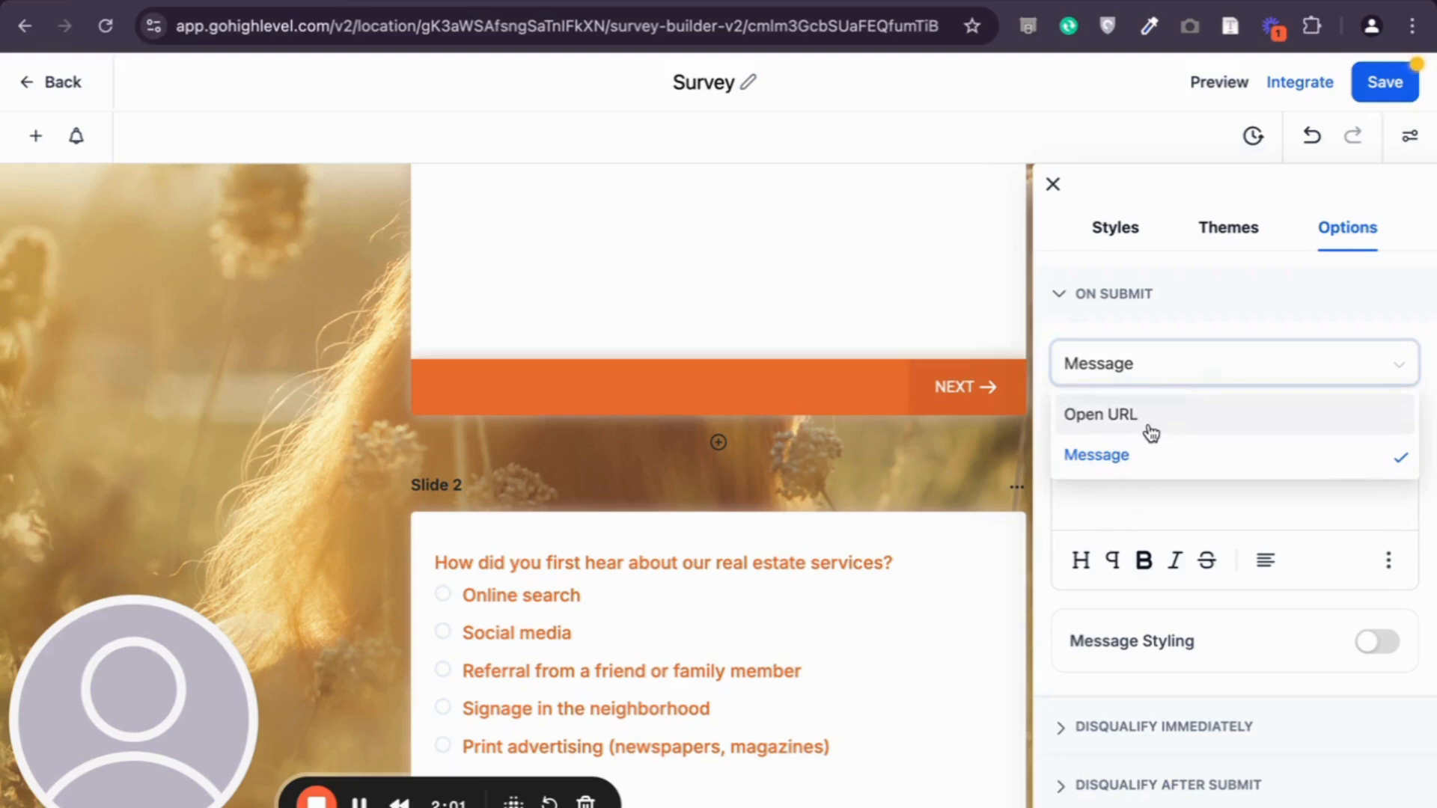
pyautogui.click(1195, 326)
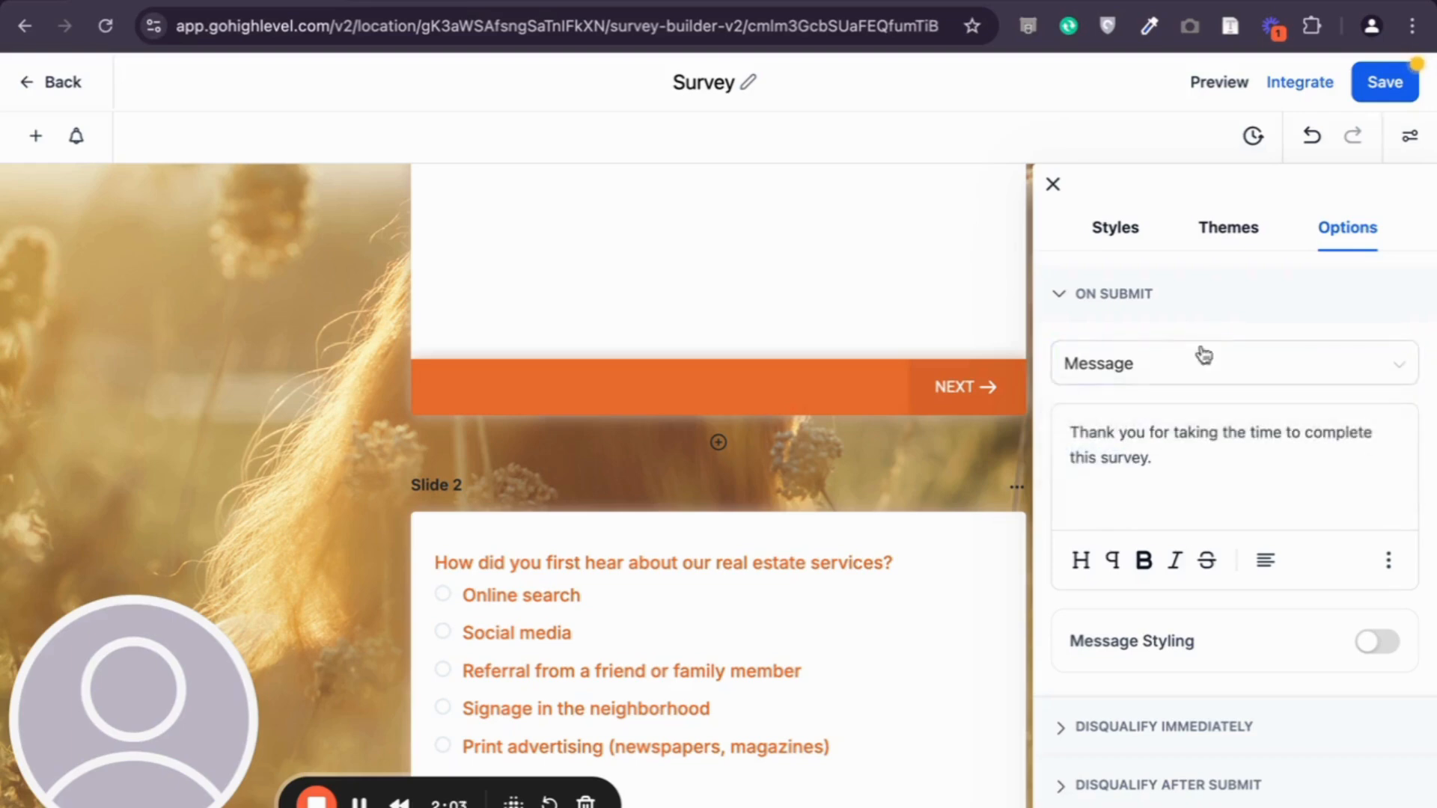
pyautogui.scroll(-2, 1223, 459)
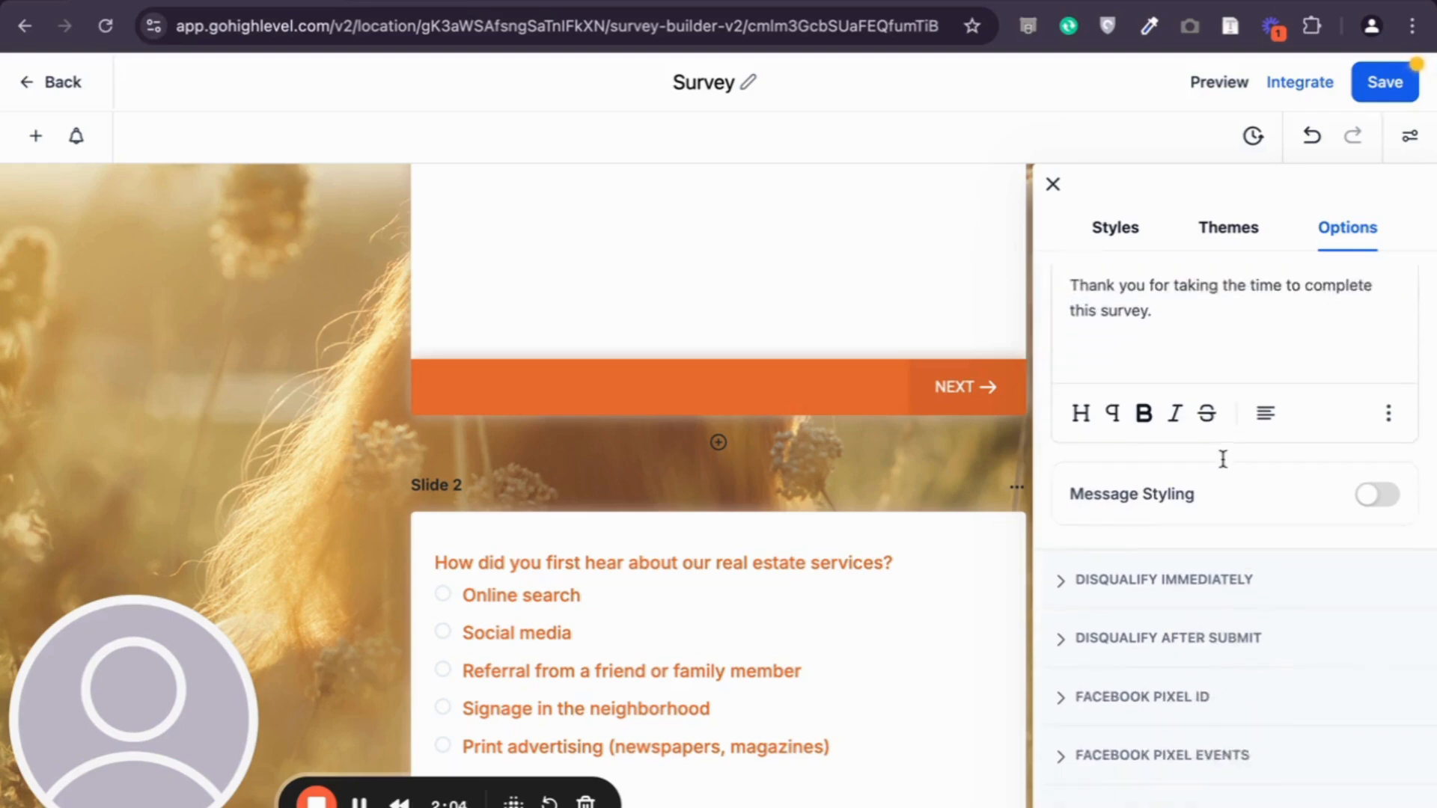
pyautogui.click(1363, 497)
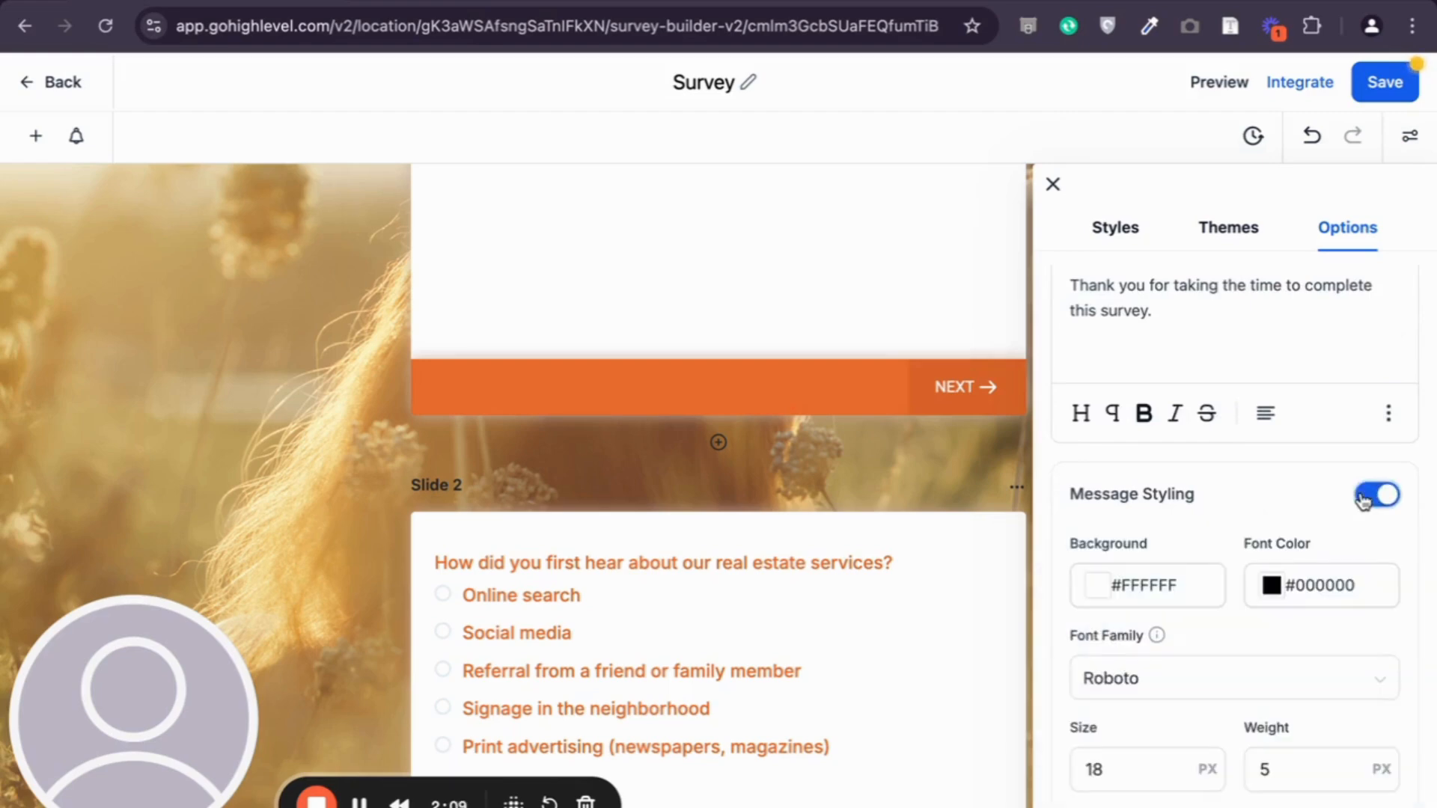
pyautogui.click(1363, 497)
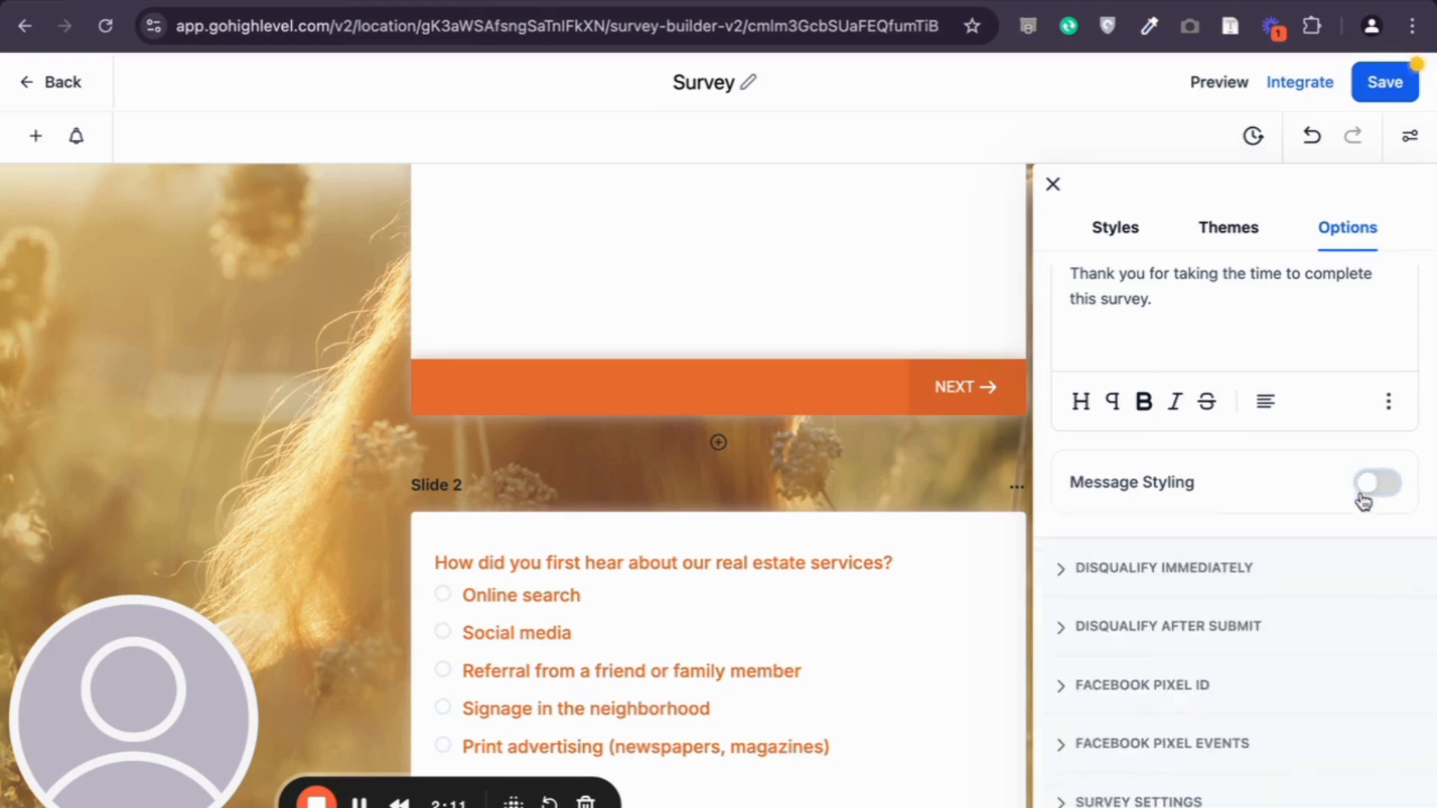
# Review the Disqualify Immediately and Disqualify After Submit settings and compare them with the On Submit message
pyautogui.click(1210, 569)
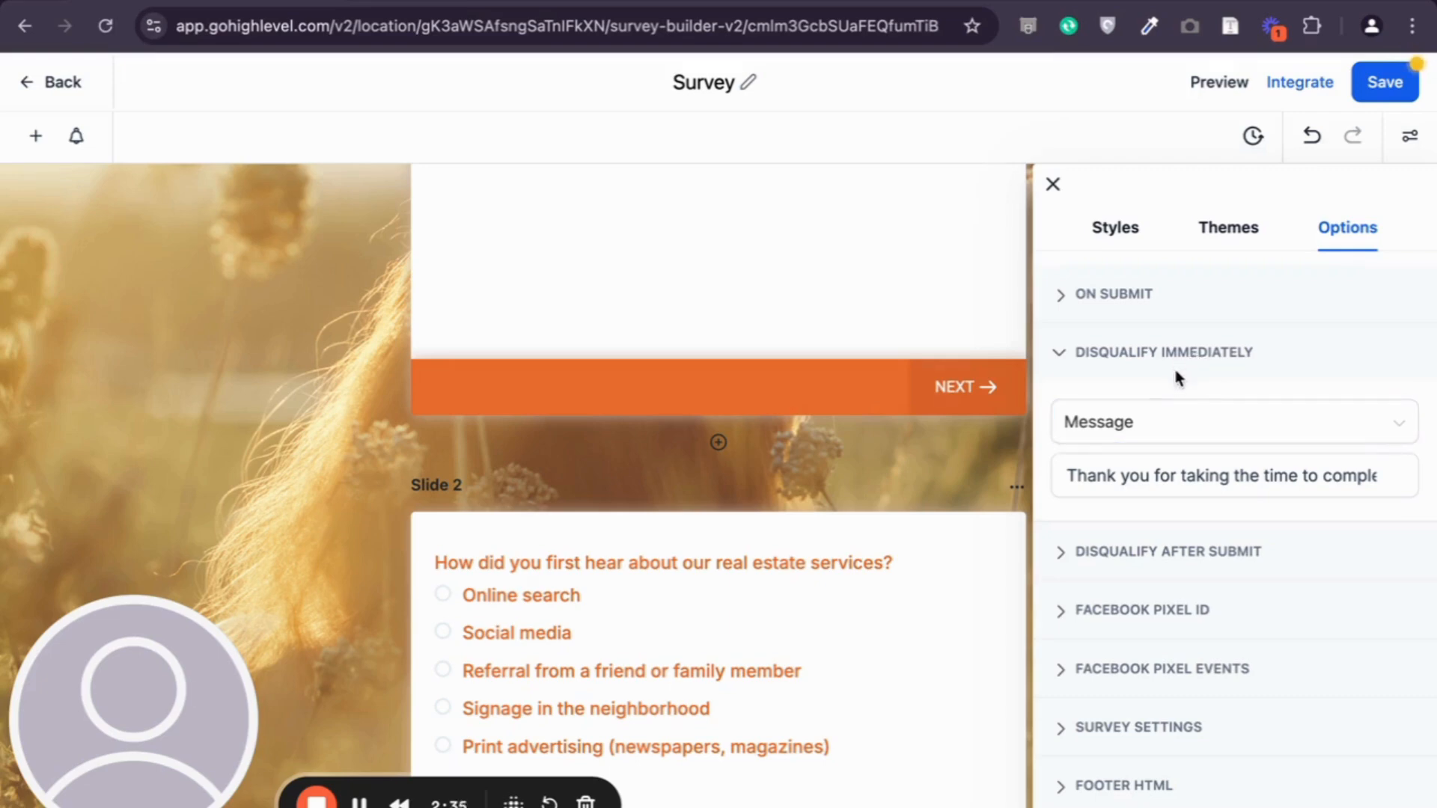
pyautogui.click(1178, 553)
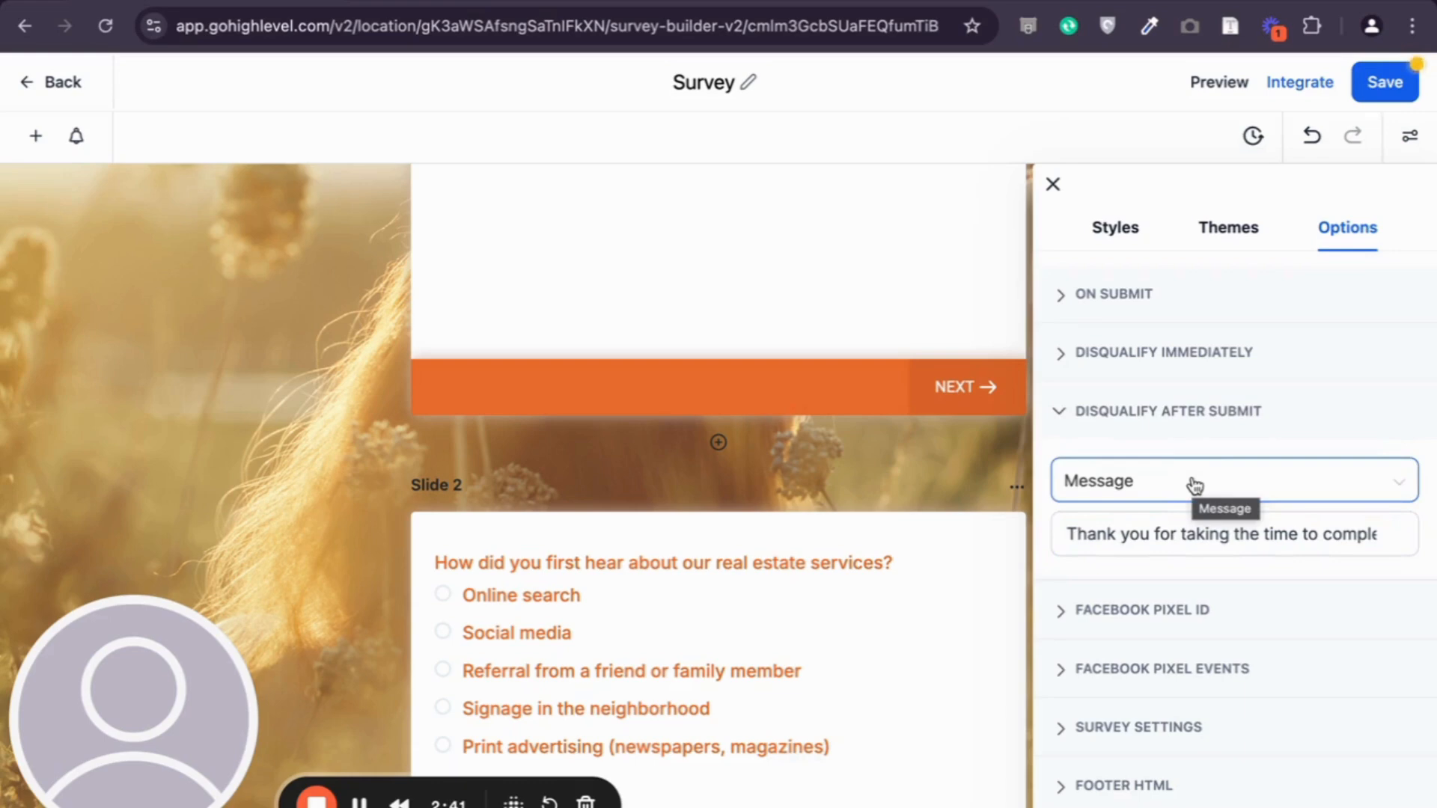
pyautogui.click(1138, 299)
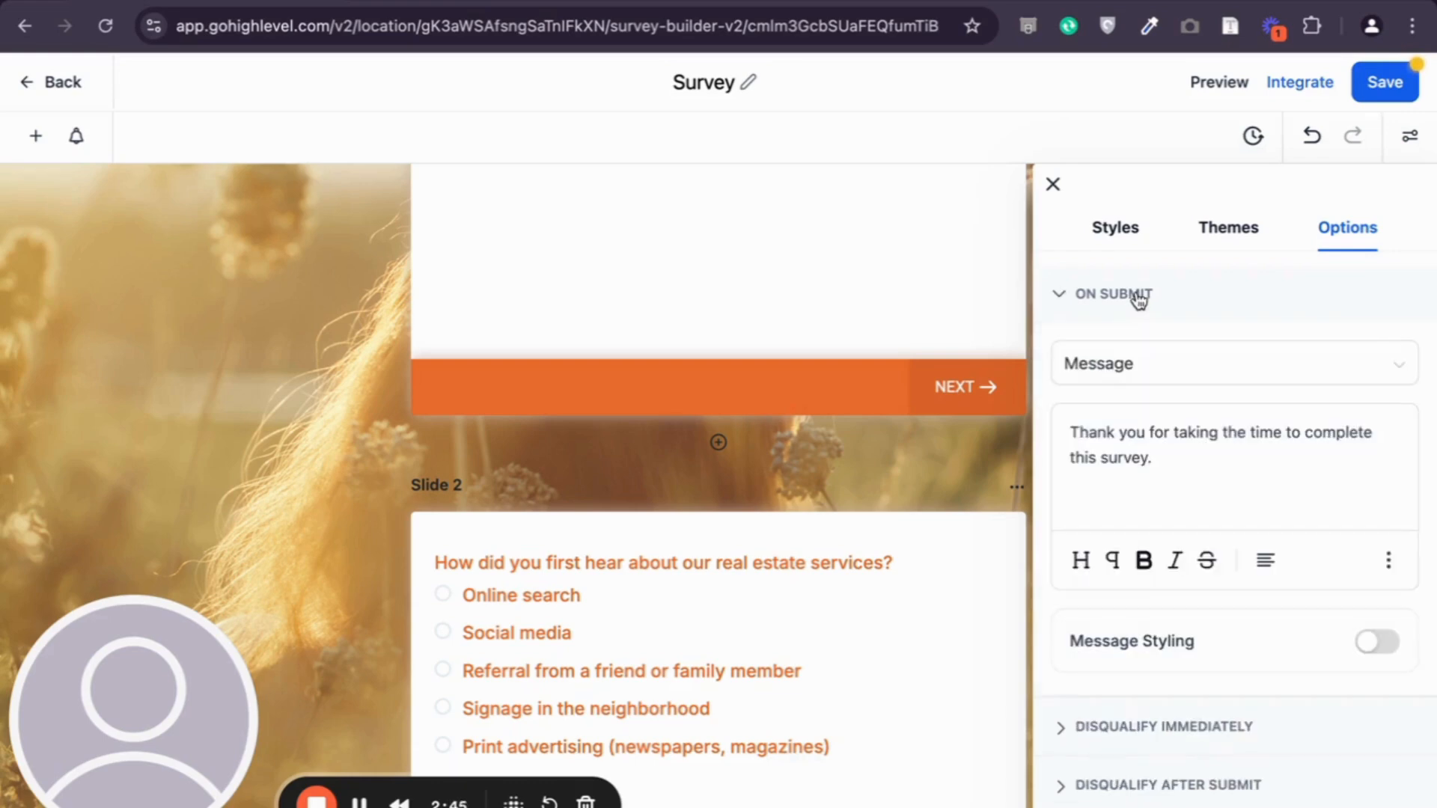
pyautogui.click(1138, 298)
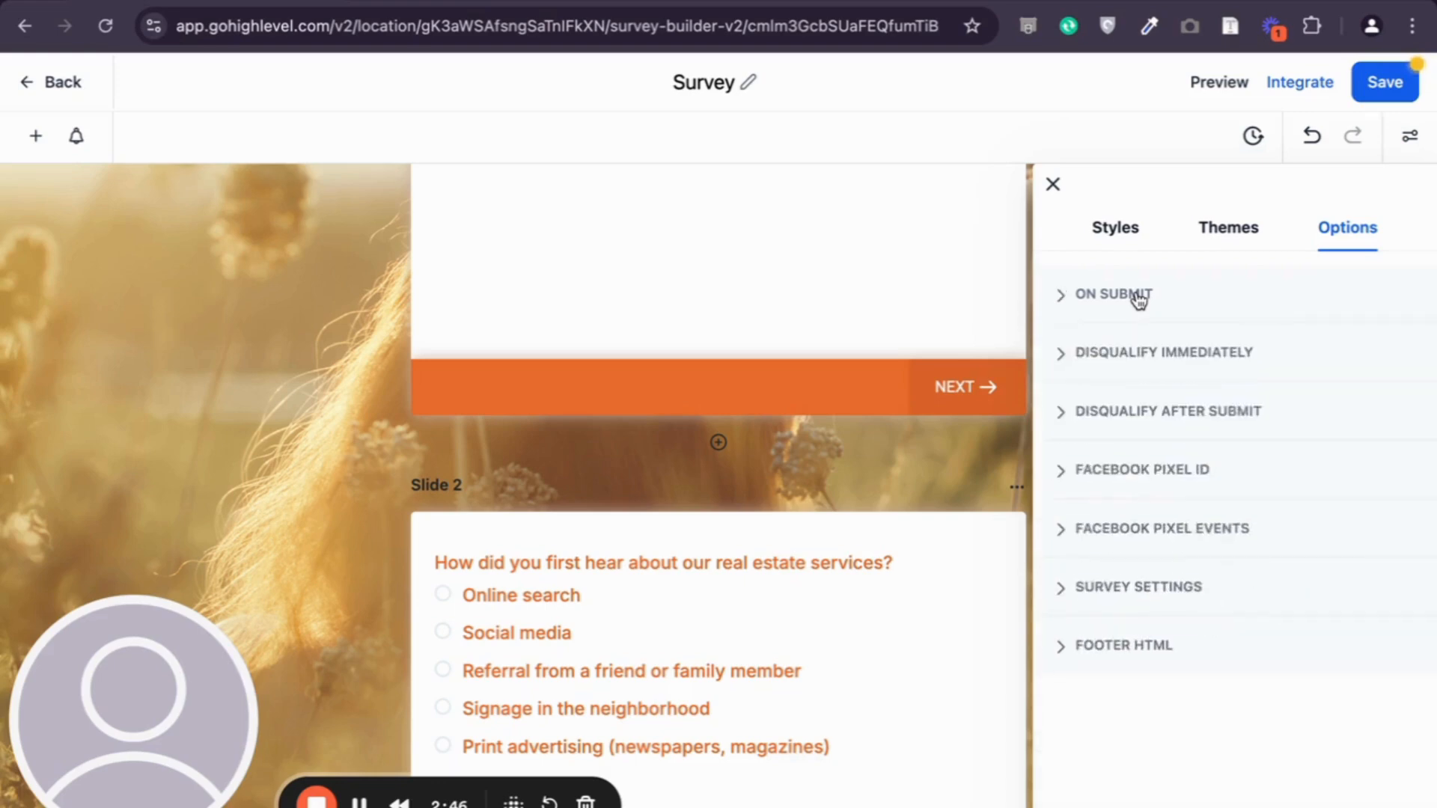
# Review the Facebook Pixel ID field, the Facebook Pixel Events for page view and submission, and the Survey Settings options
pyautogui.click(1146, 472)
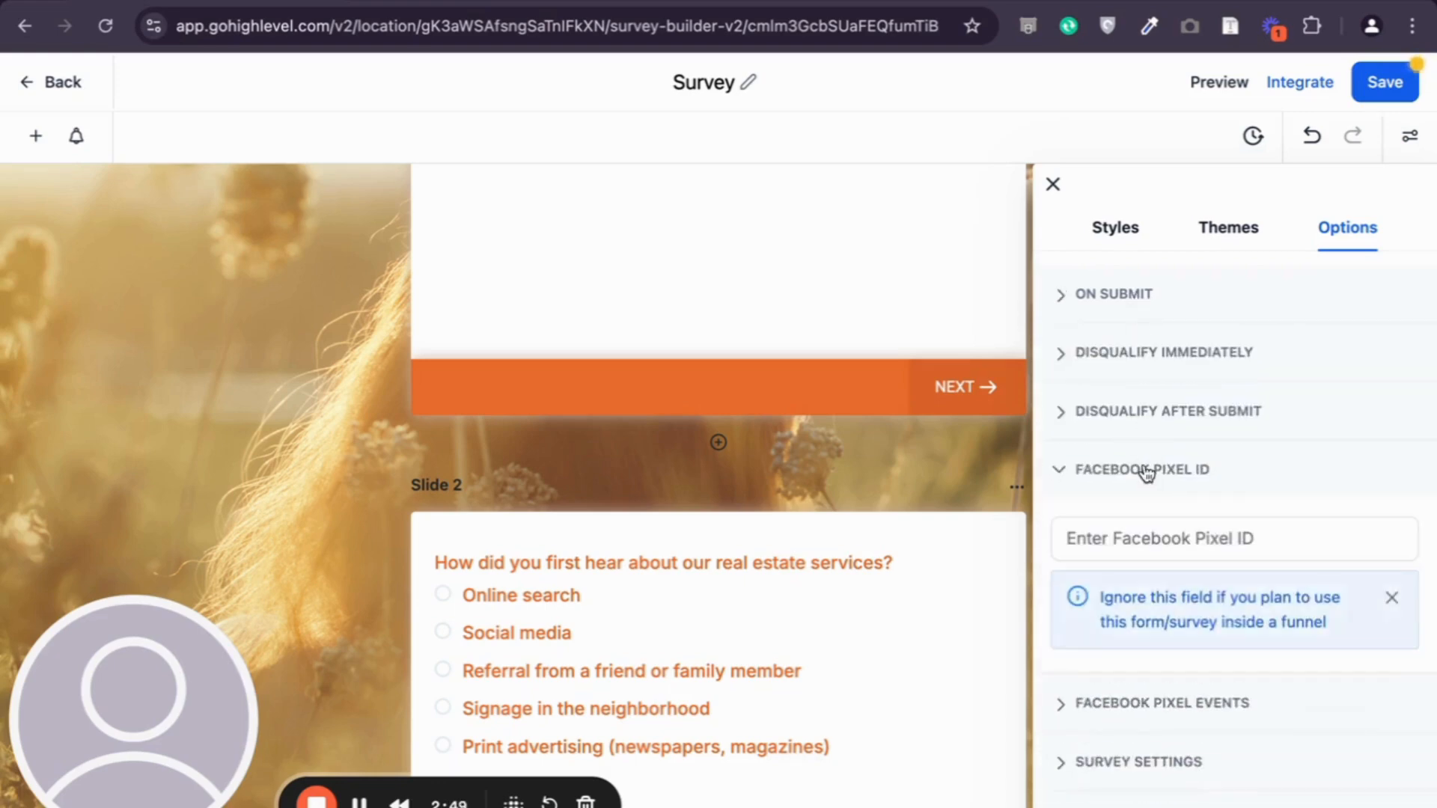
pyautogui.click(1153, 536)
pyautogui.click(1216, 705)
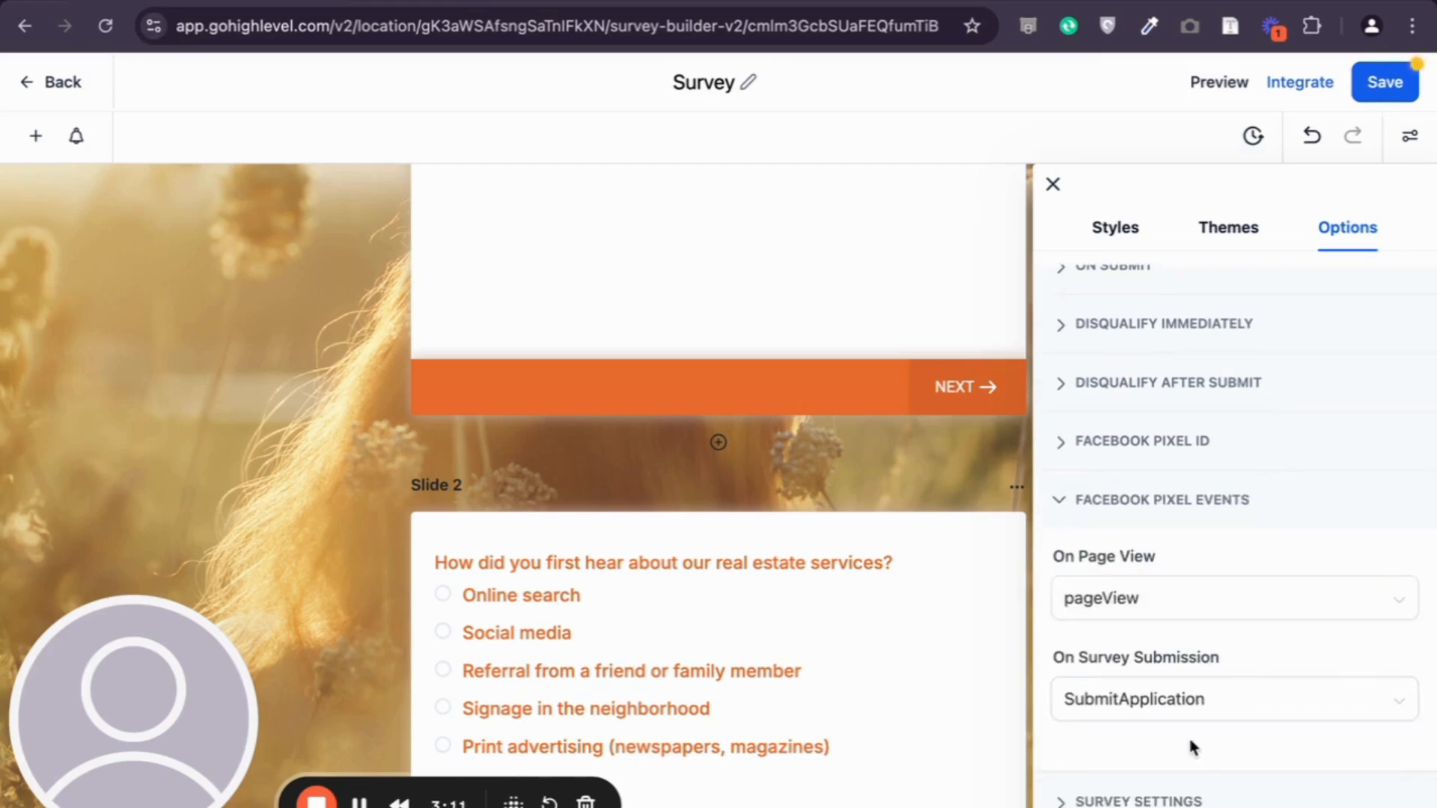
pyautogui.click(1171, 799)
pyautogui.scroll(-1, 1231, 672)
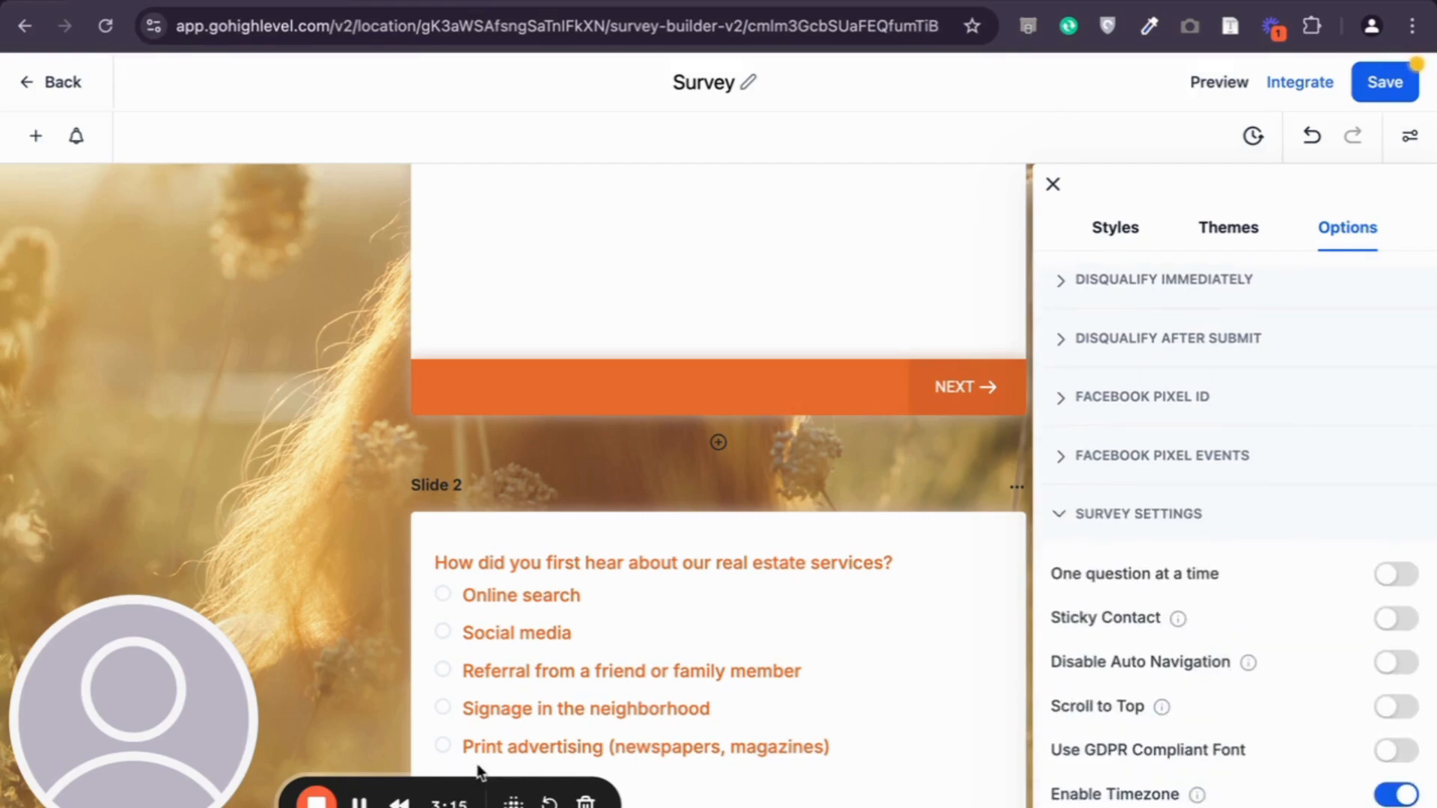
# Save the survey through Integrate, accepting the third-party script alert, and view its iframe embed code and shareable link
pyautogui.click(1052, 186)
pyautogui.click(1299, 82)
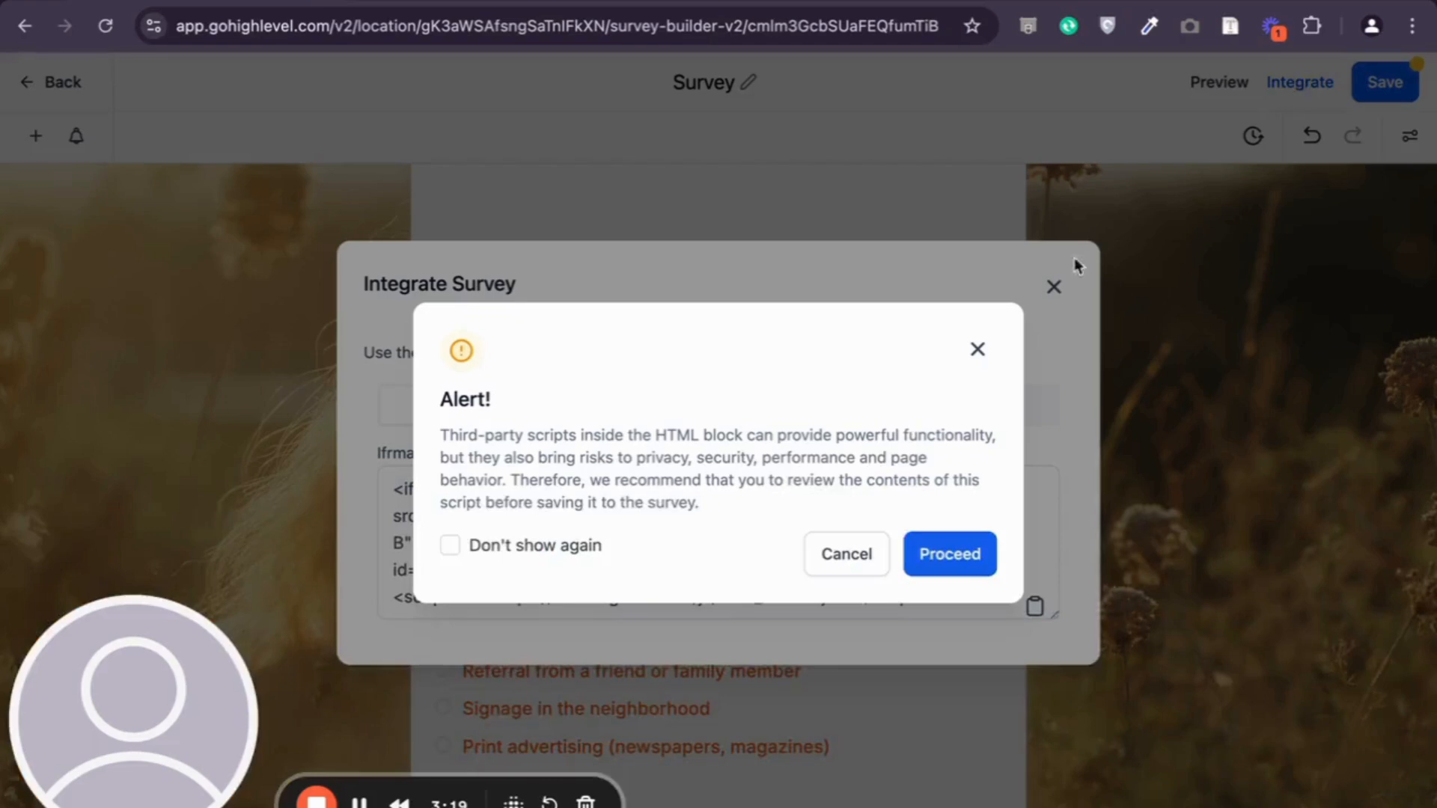
pyautogui.click(949, 552)
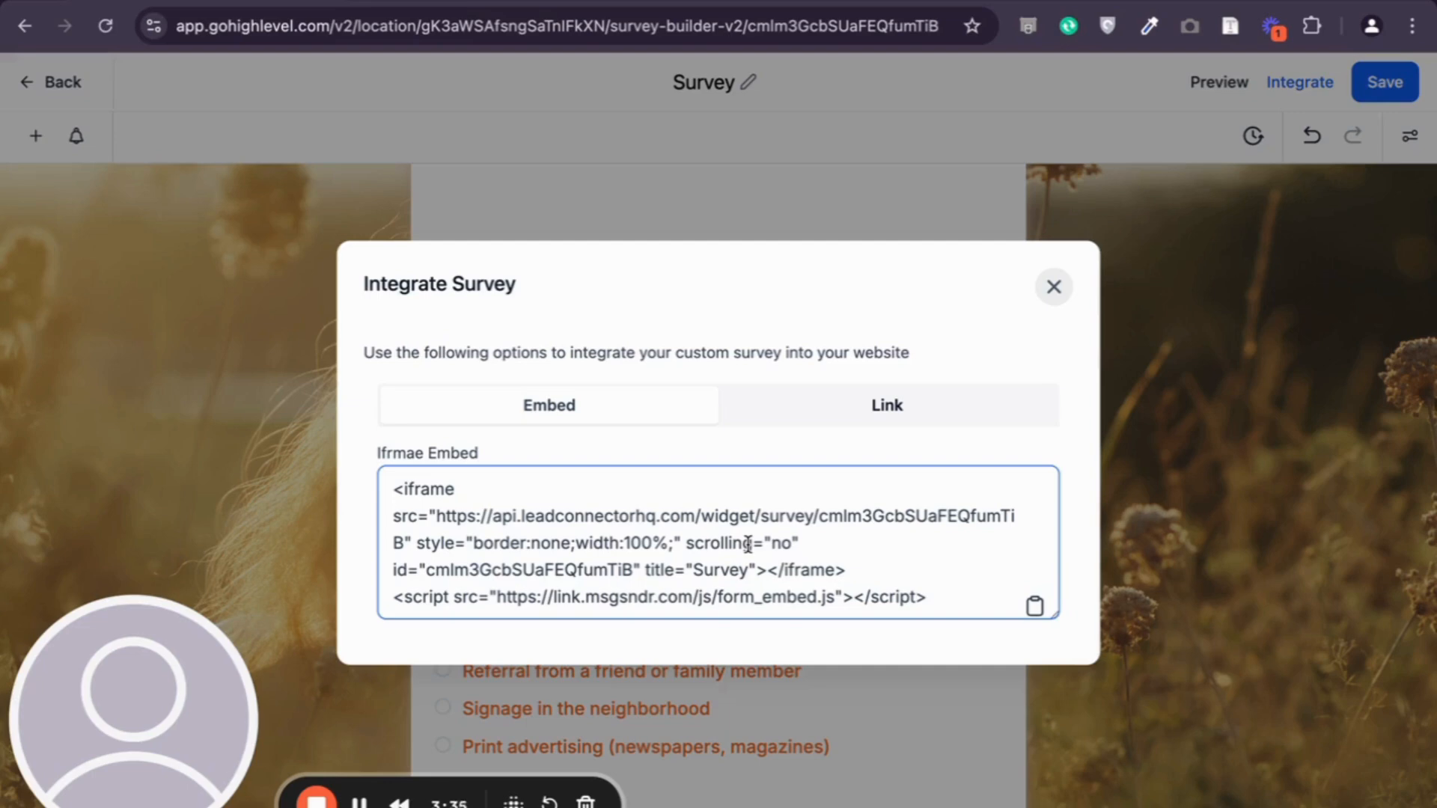
pyautogui.click(890, 421)
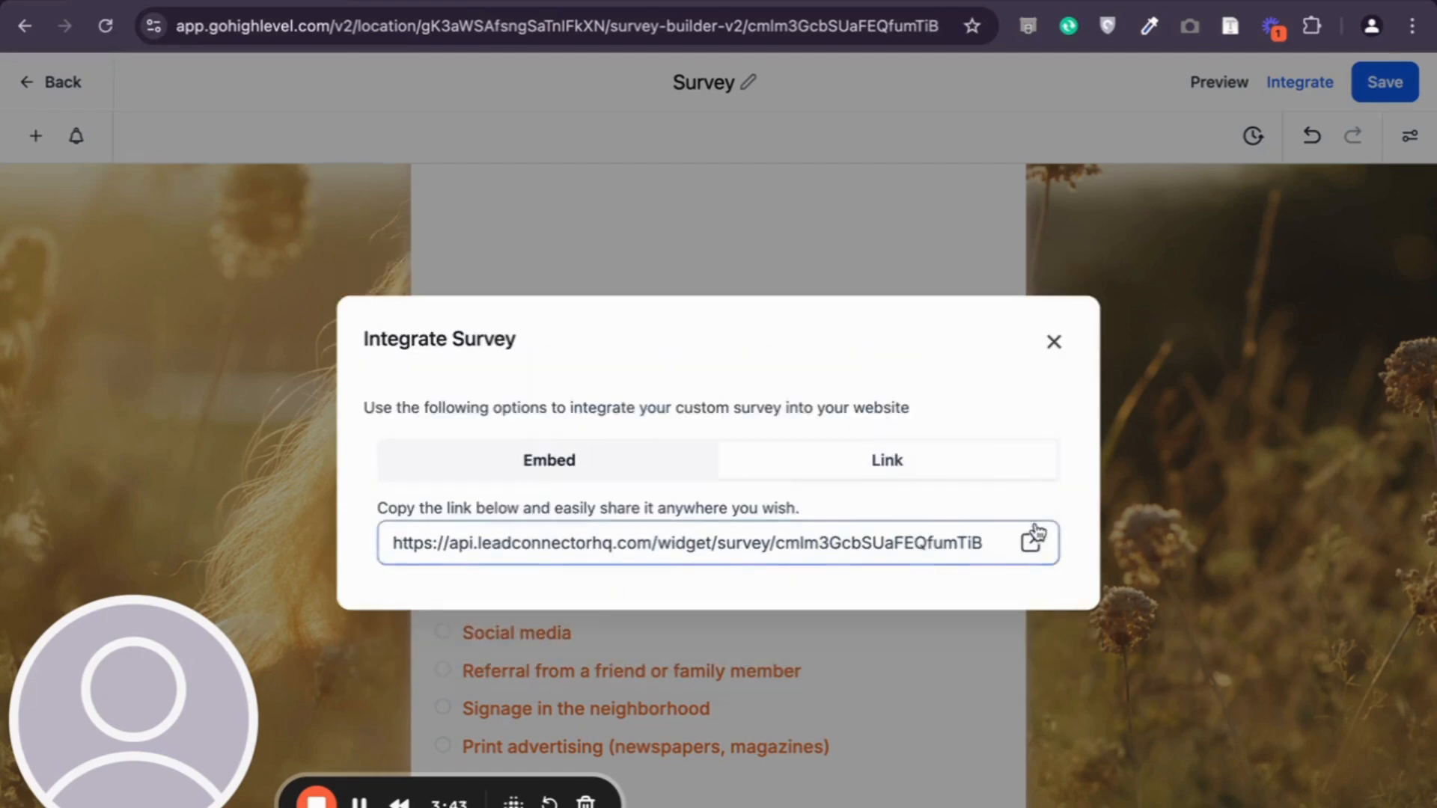
pyautogui.click(1054, 344)
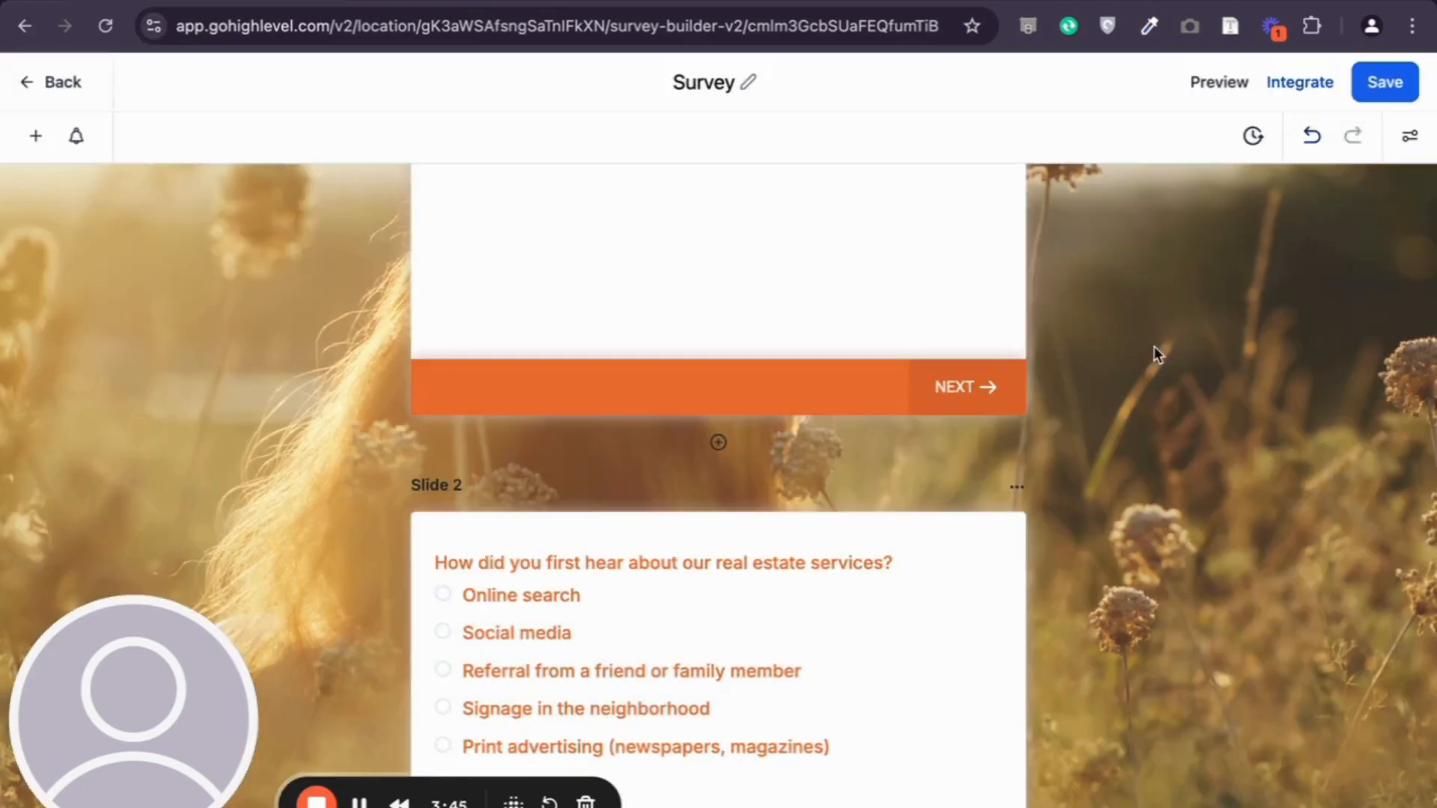
# Look through the survey slides from Slide 2 to the final slide with the custom script and Submit button
pyautogui.scroll(-3, 1097, 413)
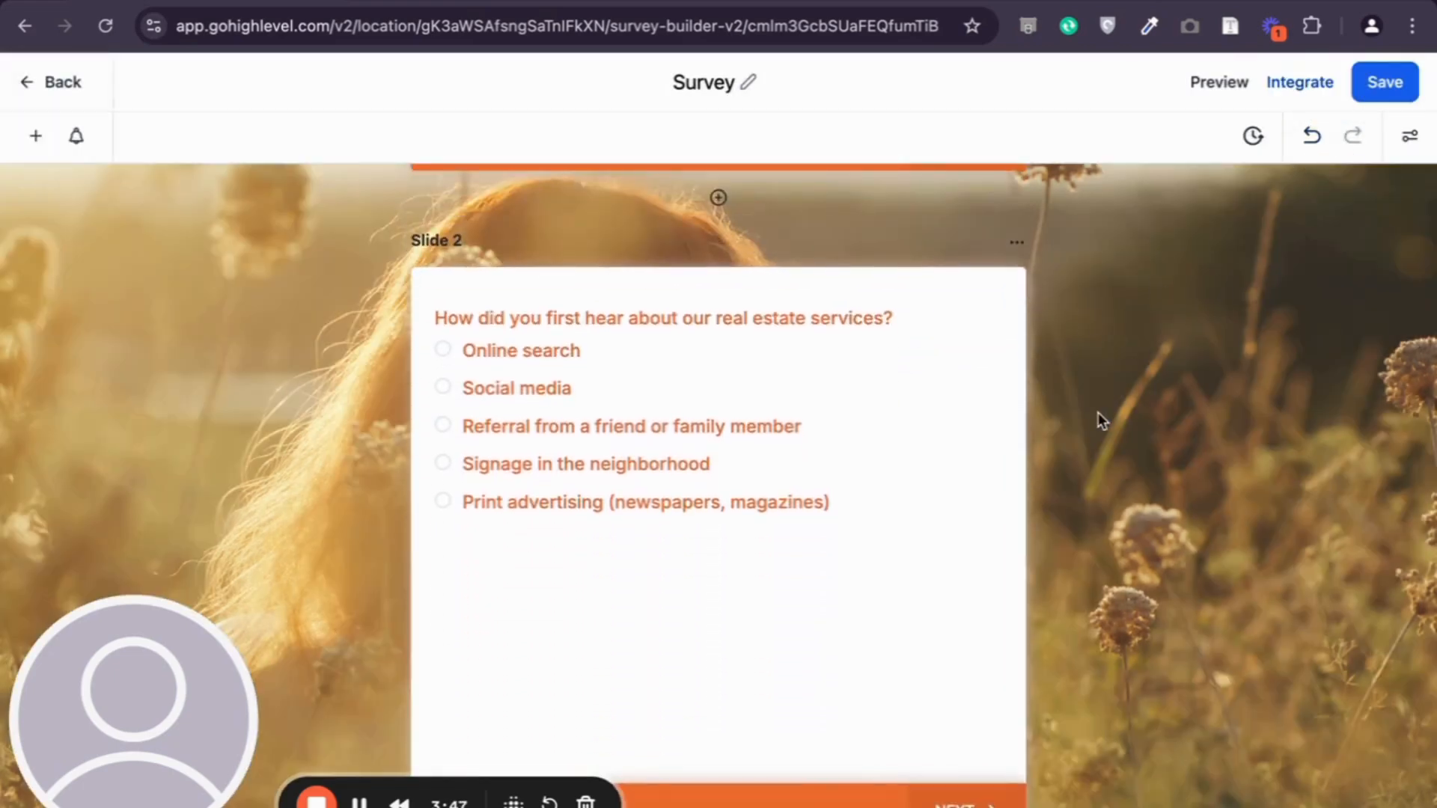
pyautogui.scroll(-5, 1097, 412)
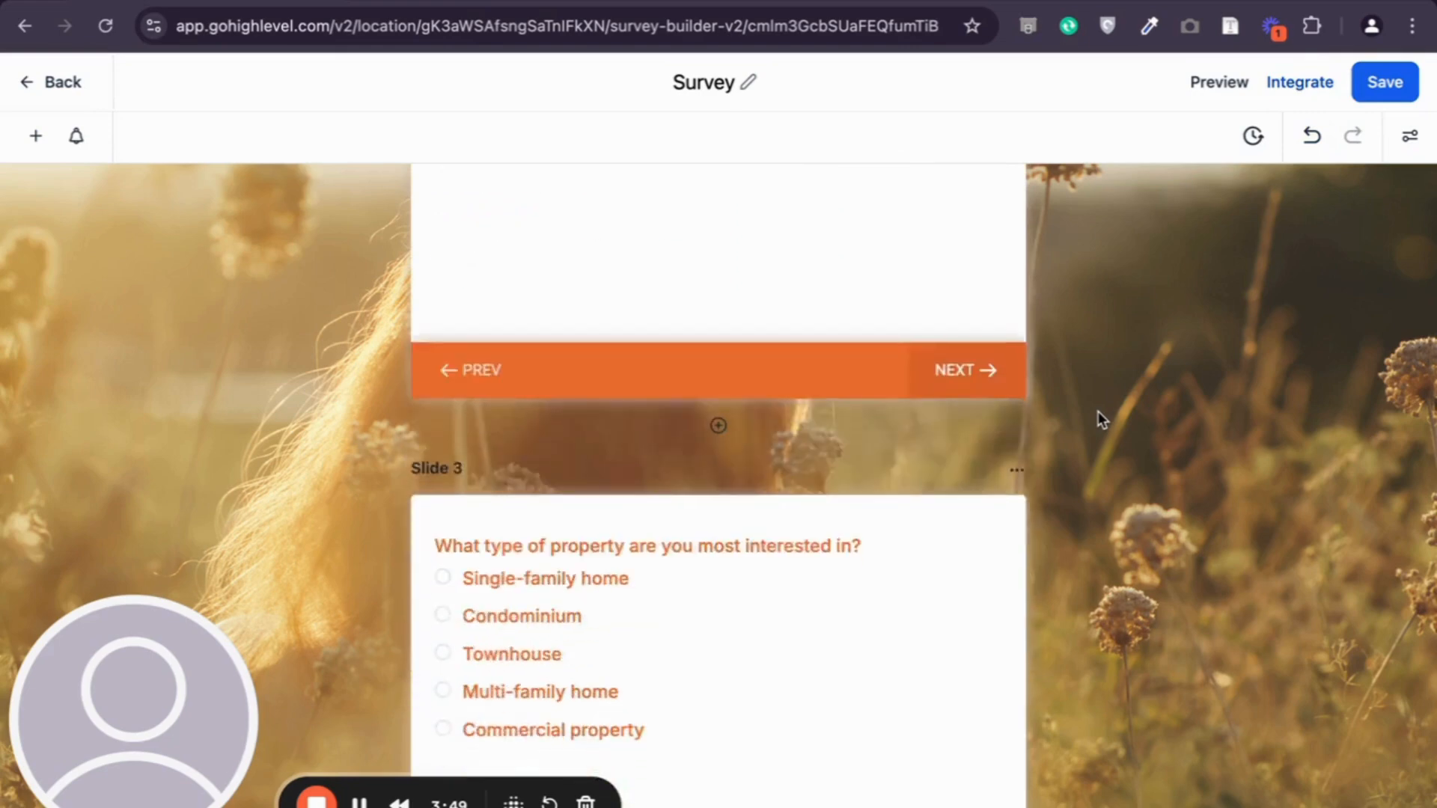
pyautogui.scroll(-9, 1097, 418)
pyautogui.scroll(3, 1098, 411)
pyautogui.scroll(-1, 1098, 411)
pyautogui.scroll(-3, 1098, 409)
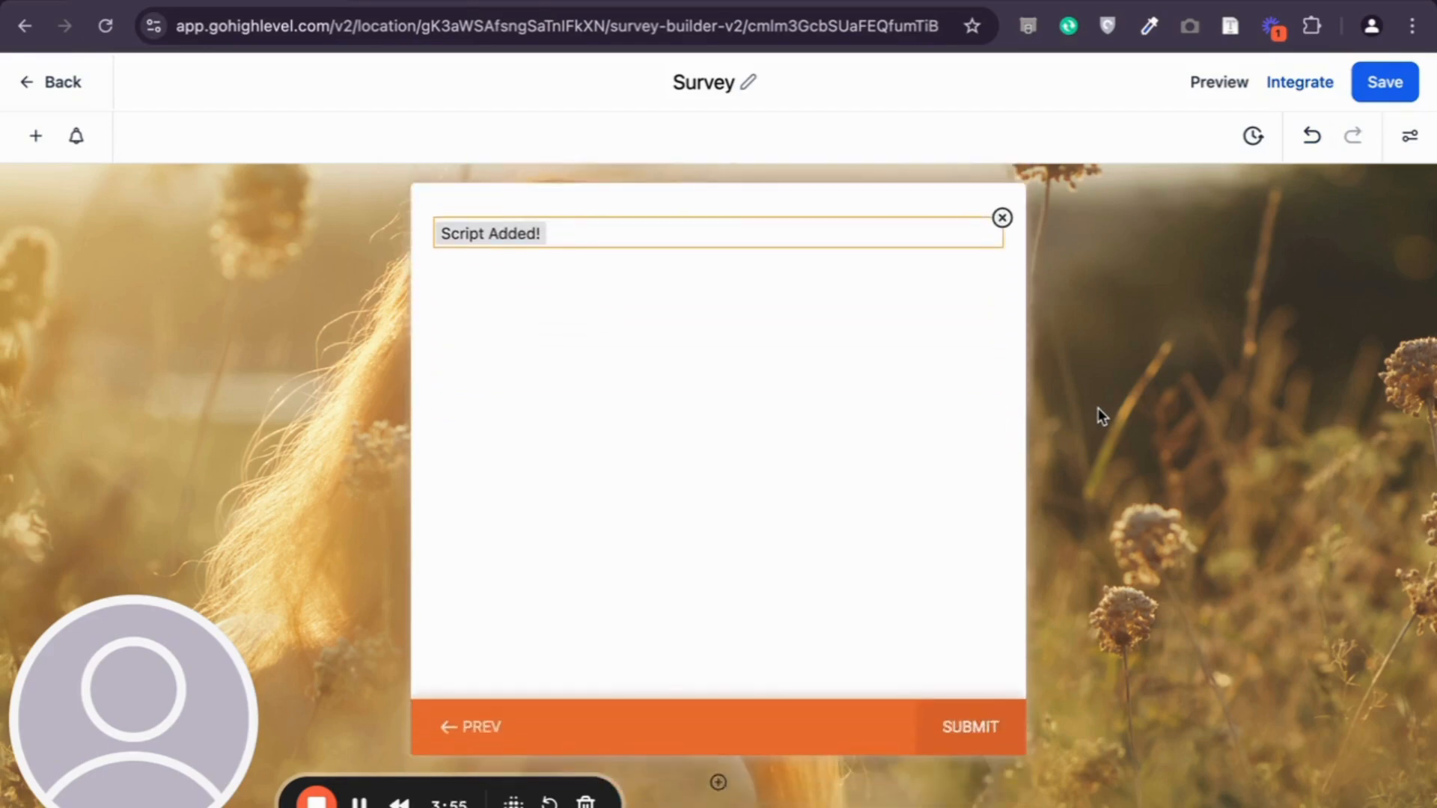